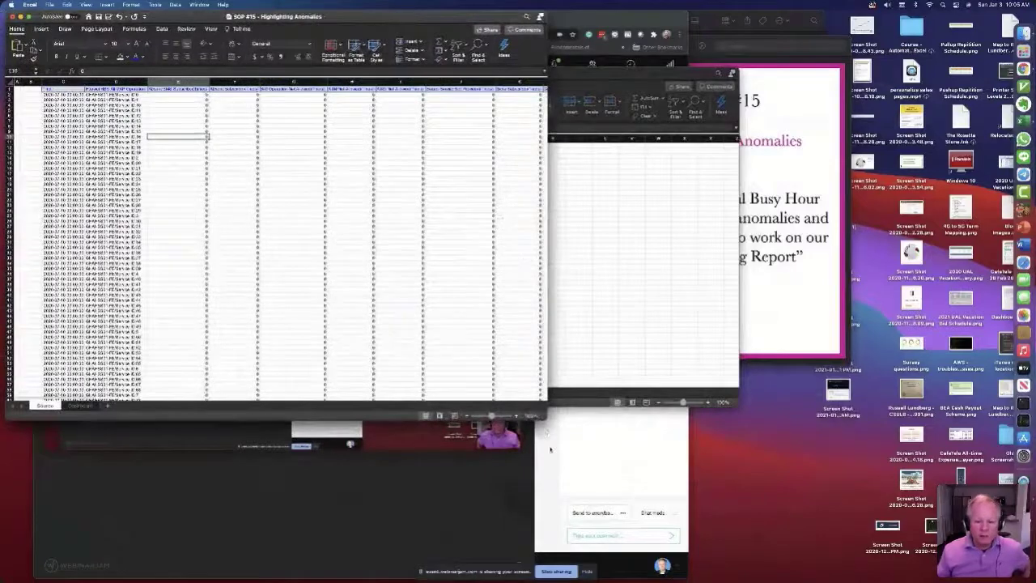
# Step: Enlarge the Excel window and widen the WebinarJam window so its chat shows beside Excel
pyautogui.moveTo(547, 421); pyautogui.dragTo(756, 510)
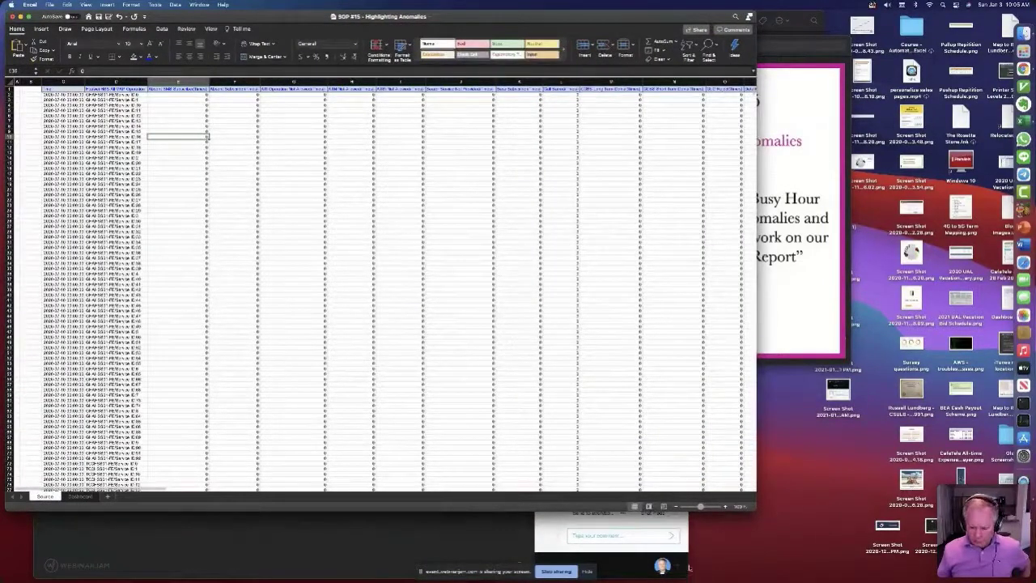
pyautogui.click(688, 558)
pyautogui.moveTo(688, 561); pyautogui.dragTo(904, 565)
pyautogui.press('super+Tab')
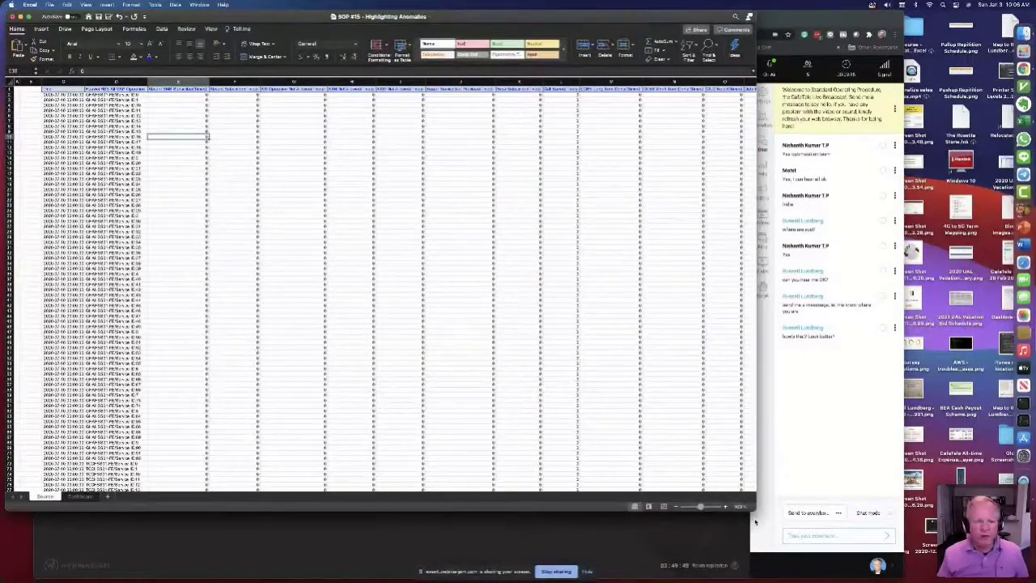
pyautogui.scroll(-5, 451, 437)
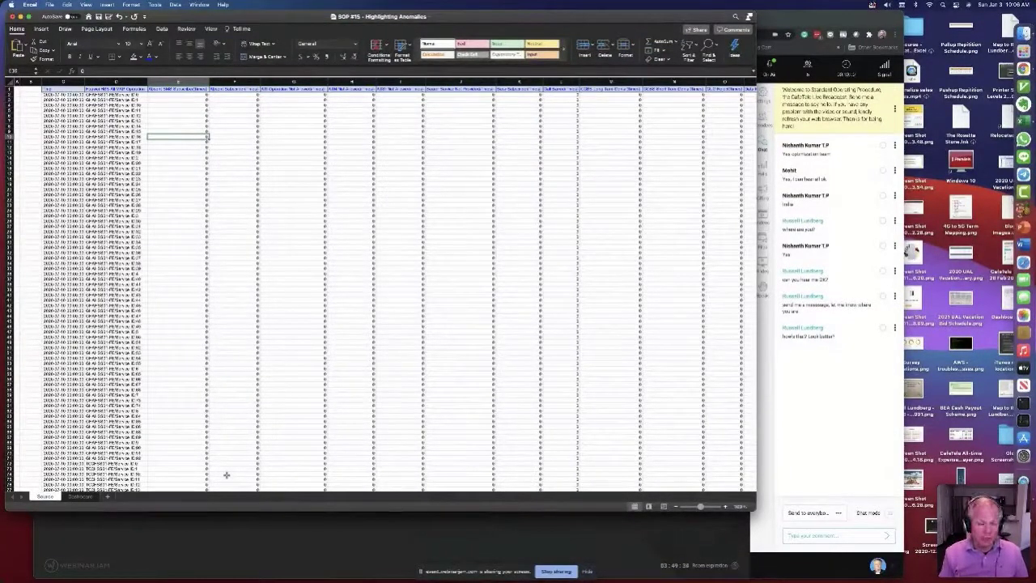
# Step: Switch to the Dashboard sheet of operation charts
pyautogui.click(82, 499)
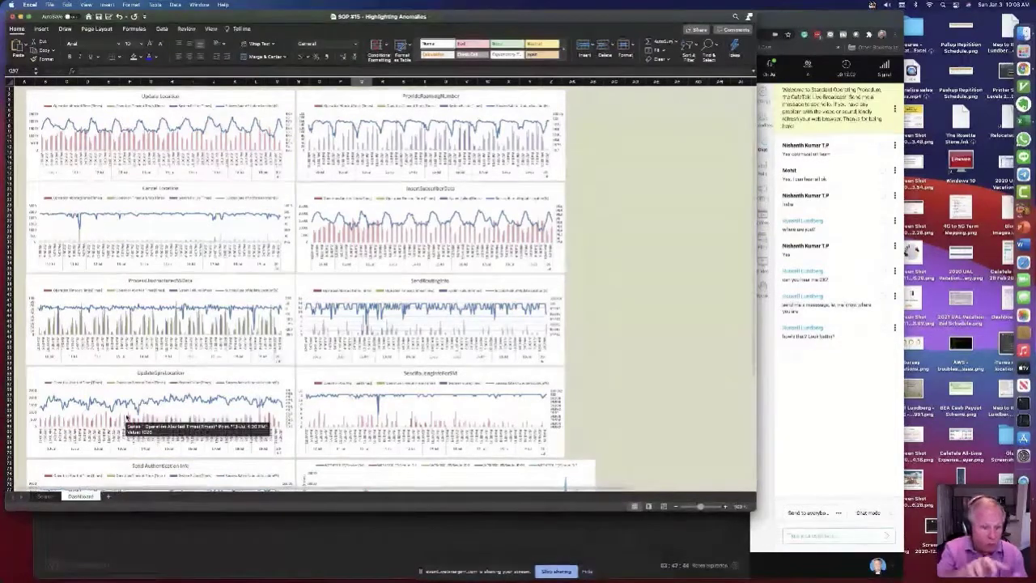
# Step: Scroll down through the Dashboard charts and back up
pyautogui.scroll(-10, 146, 415)
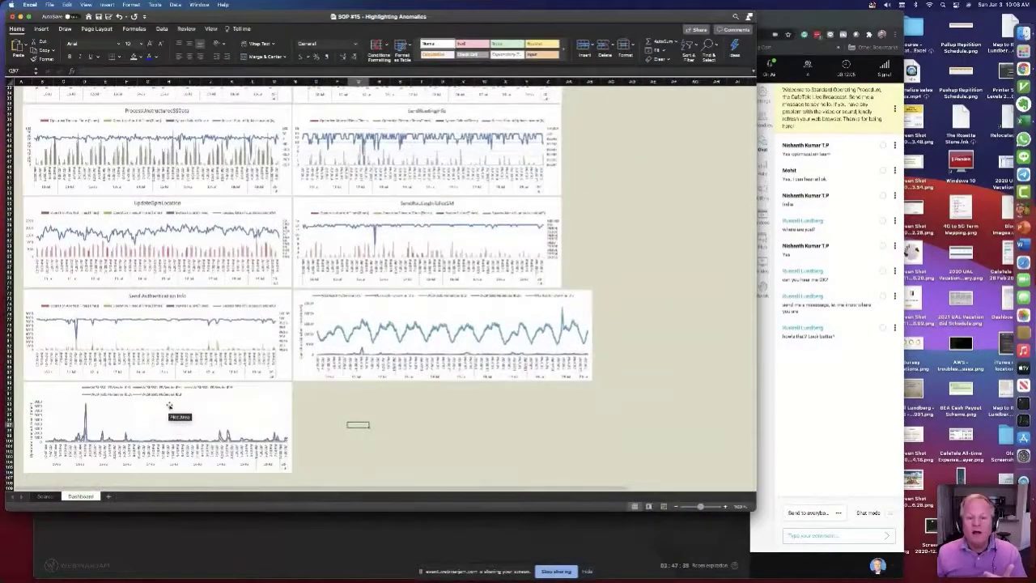
pyautogui.scroll(10, 169, 407)
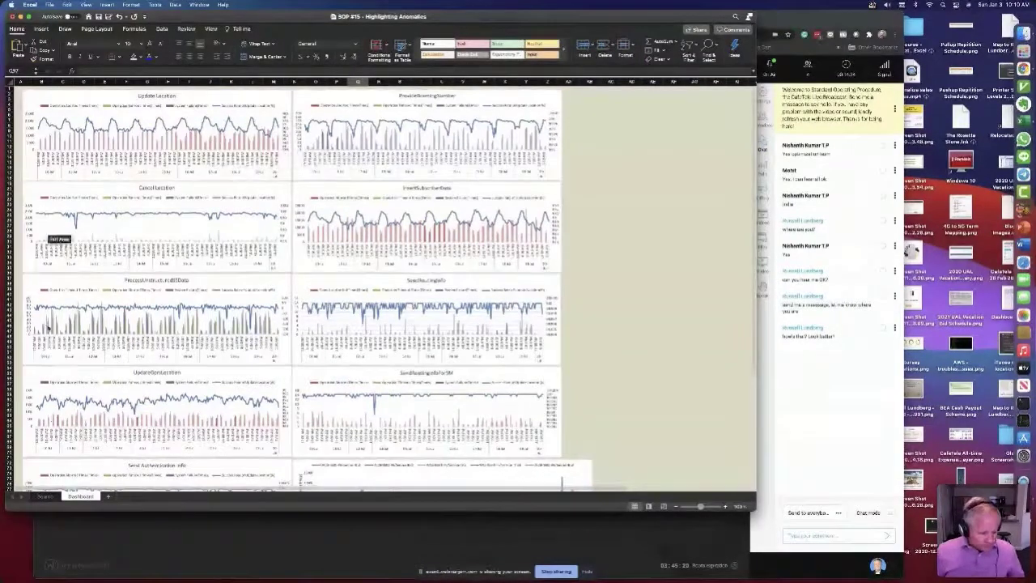
pyautogui.click(46, 496)
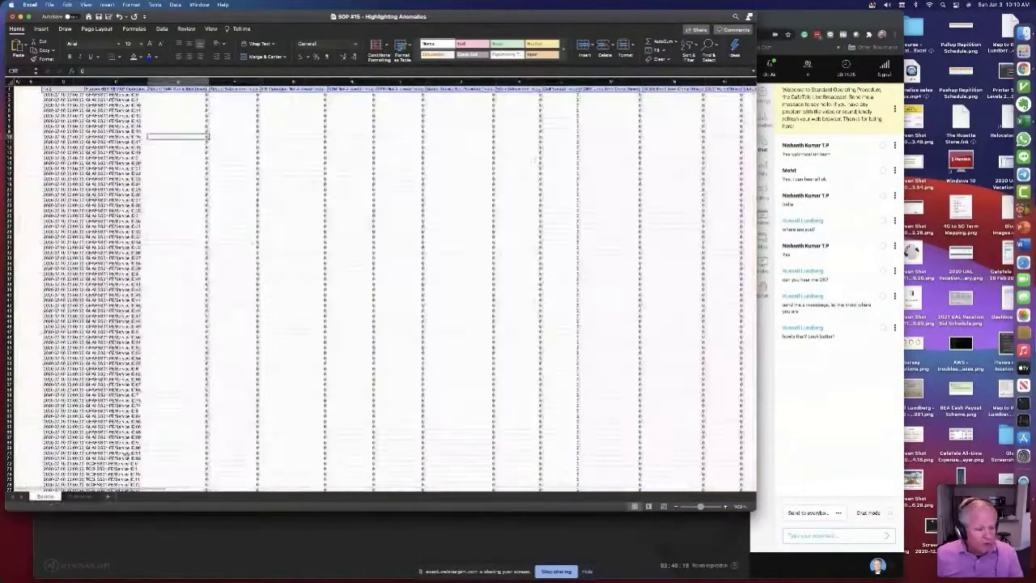
pyautogui.press('Up')
pyautogui.press('Up')
pyautogui.press('Up')
pyautogui.press('Up')
pyautogui.press('Up')
pyautogui.press('Up')
pyautogui.press('Up')
pyautogui.press('Up')
pyautogui.press('Up')
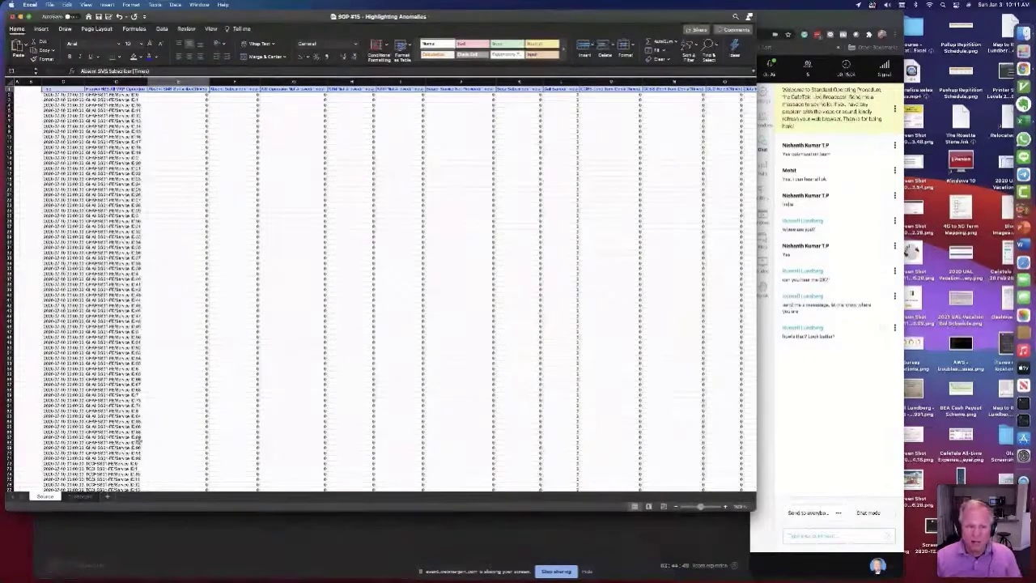
pyautogui.click(116, 443)
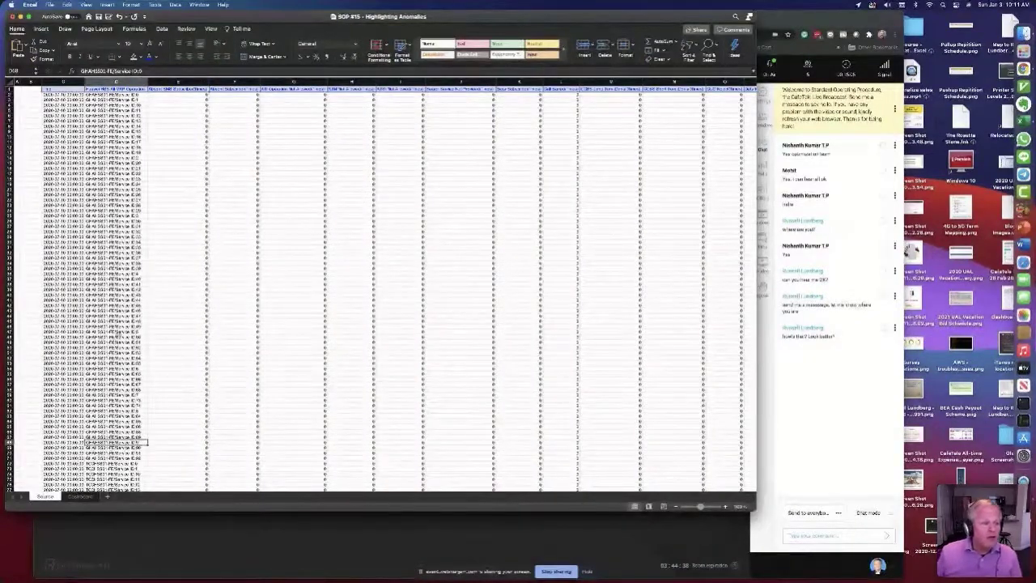
pyautogui.click(103, 99)
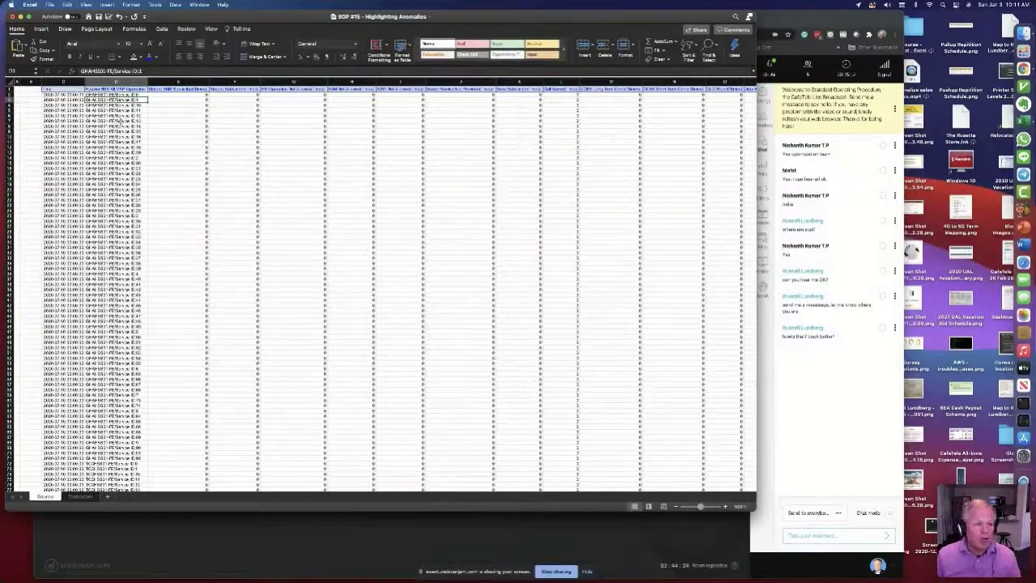
pyautogui.click(116, 88)
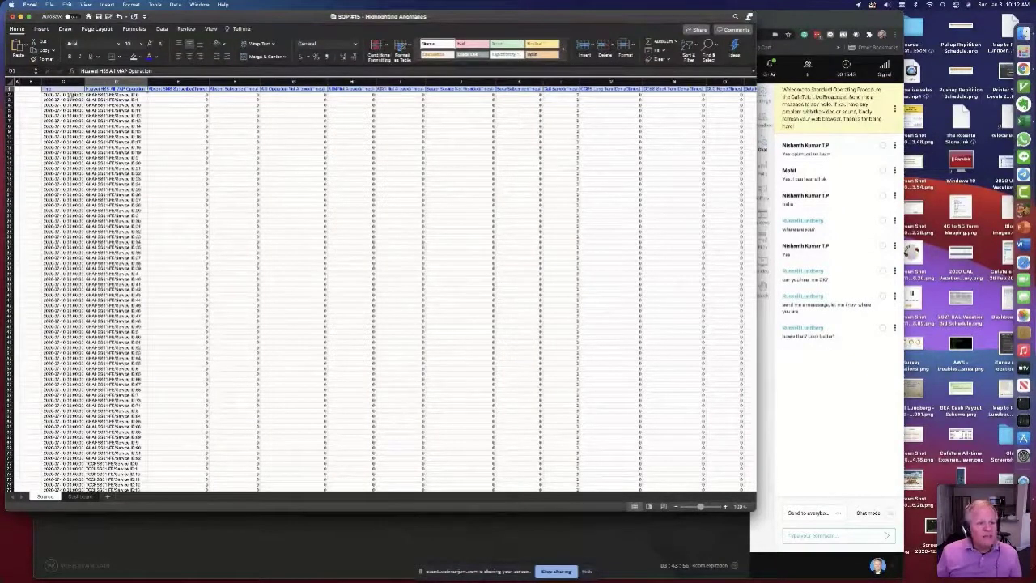
pyautogui.click(69, 95)
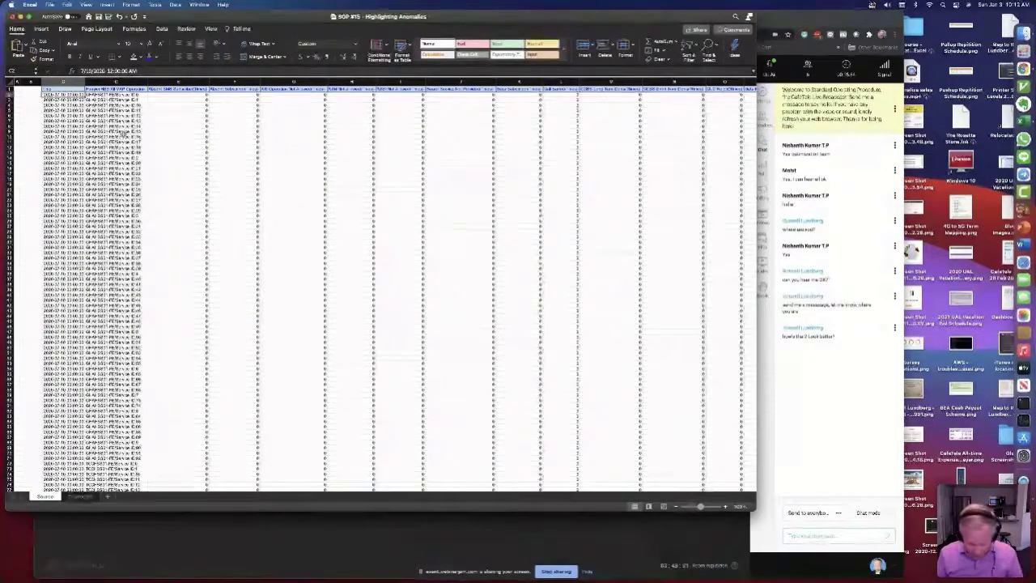
pyautogui.press('super+Down')
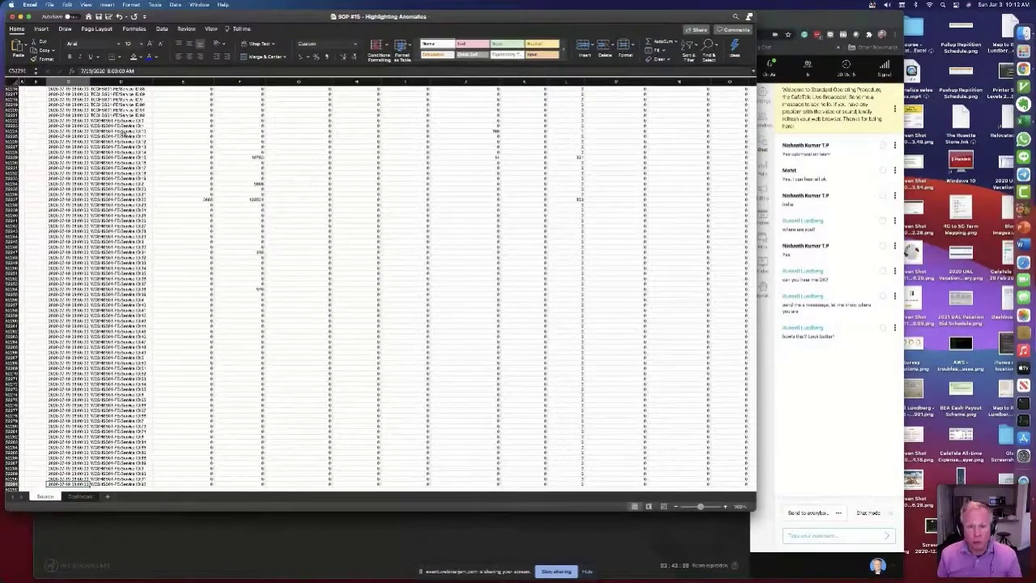
pyautogui.press('super+Up')
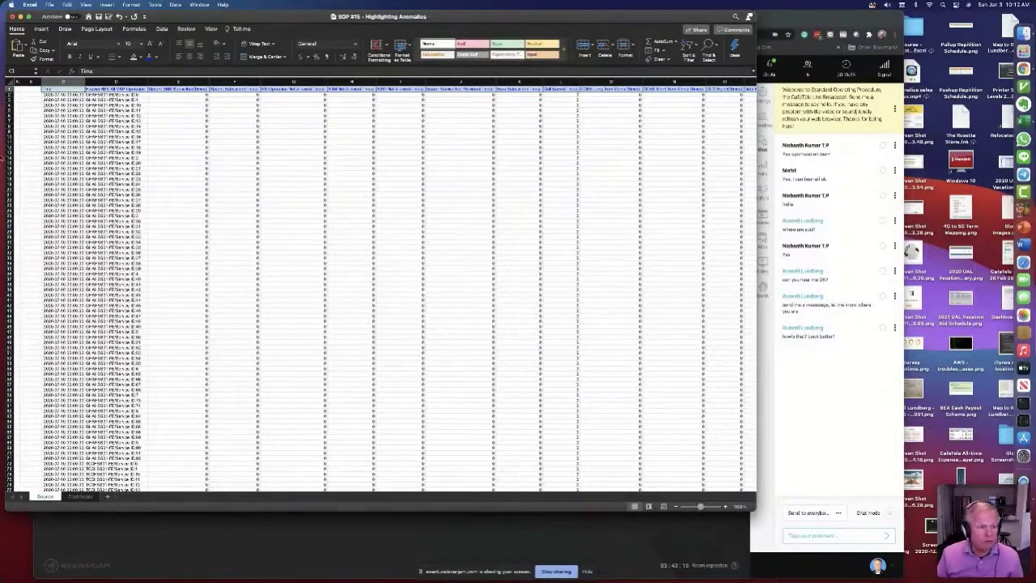
# Step: Add a TOD column in B with the formula =HOUR(C2) in B2
pyautogui.click(32, 82)
pyautogui.click(21, 82)
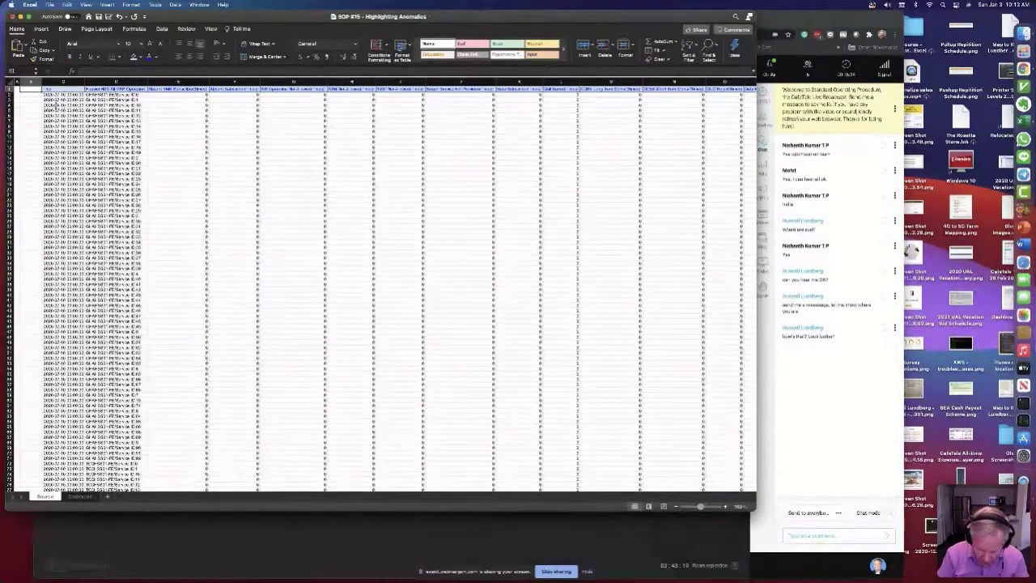
pyautogui.write('TO')
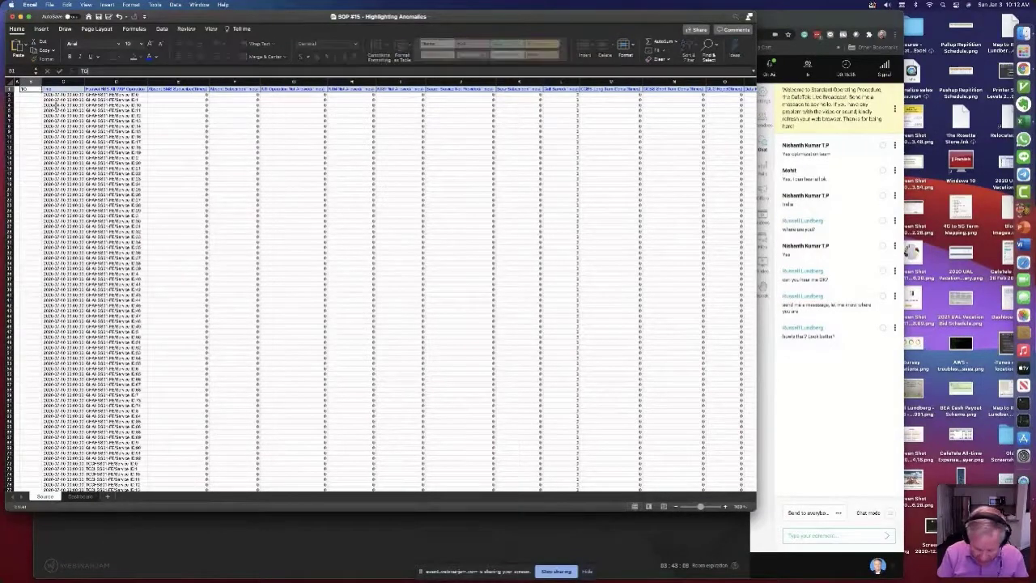
pyautogui.write('C')
pyautogui.press('Return')
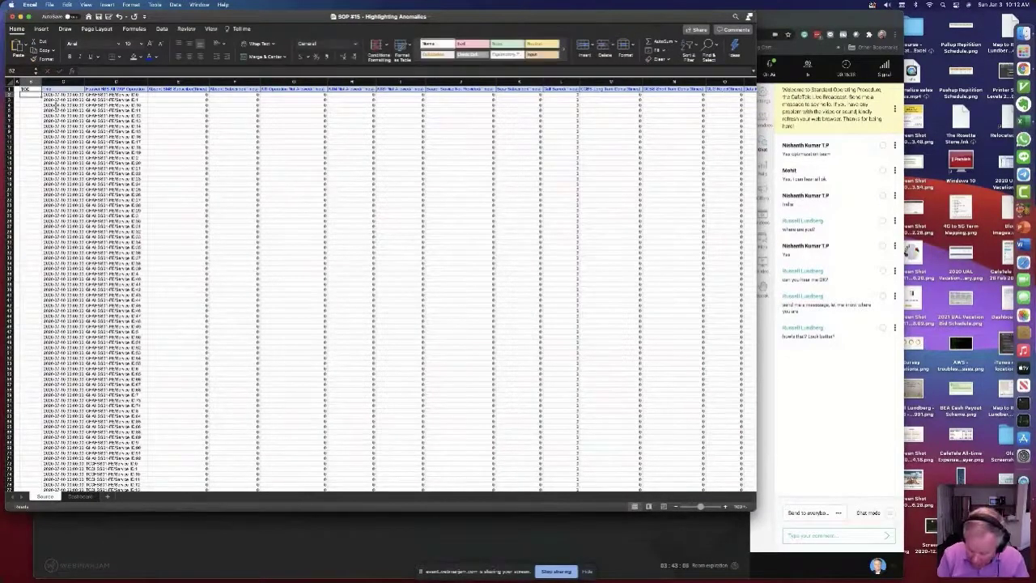
pyautogui.write('=hour(')
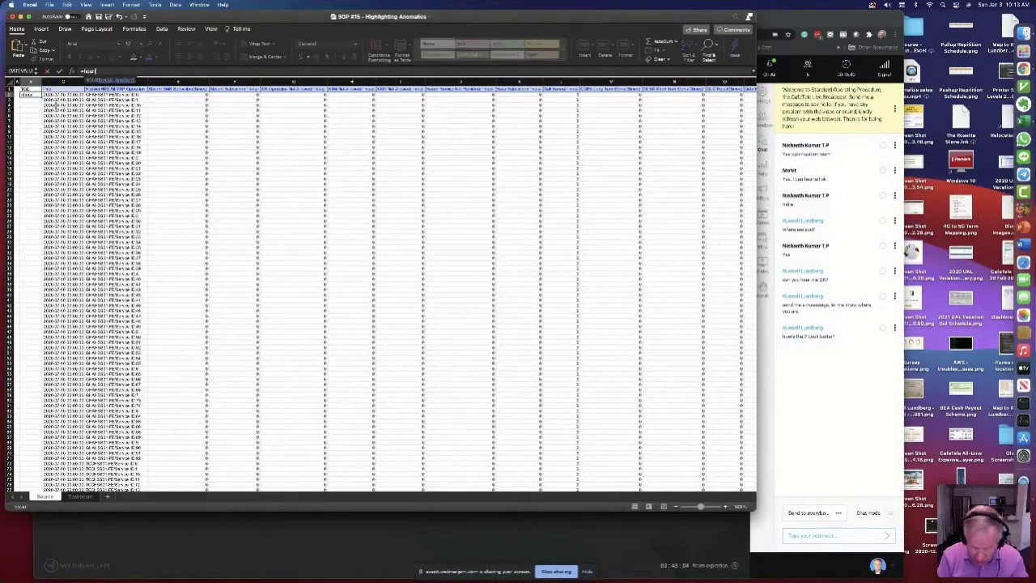
pyautogui.click(71, 95)
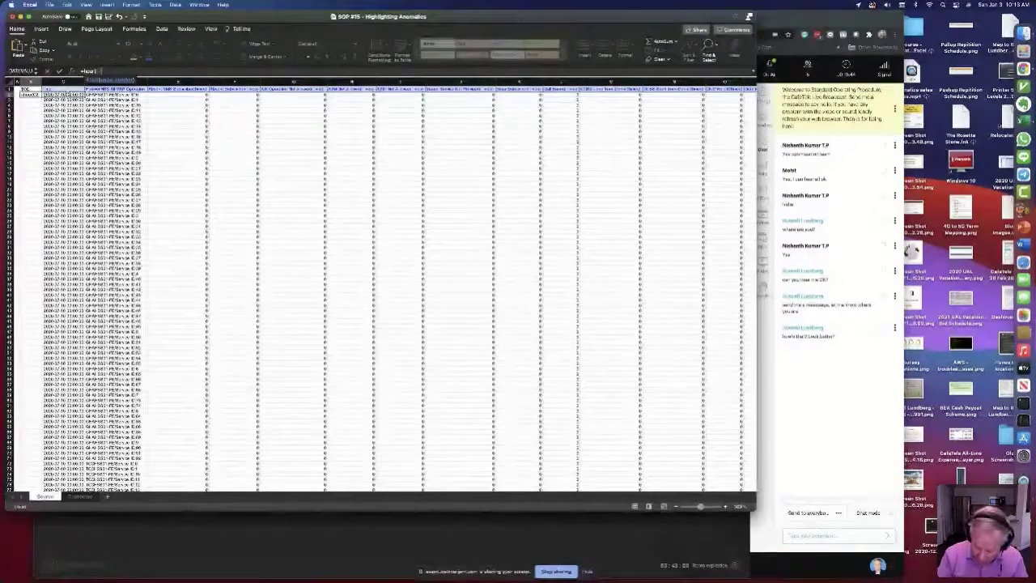
pyautogui.write(')')
pyautogui.press('Tab')
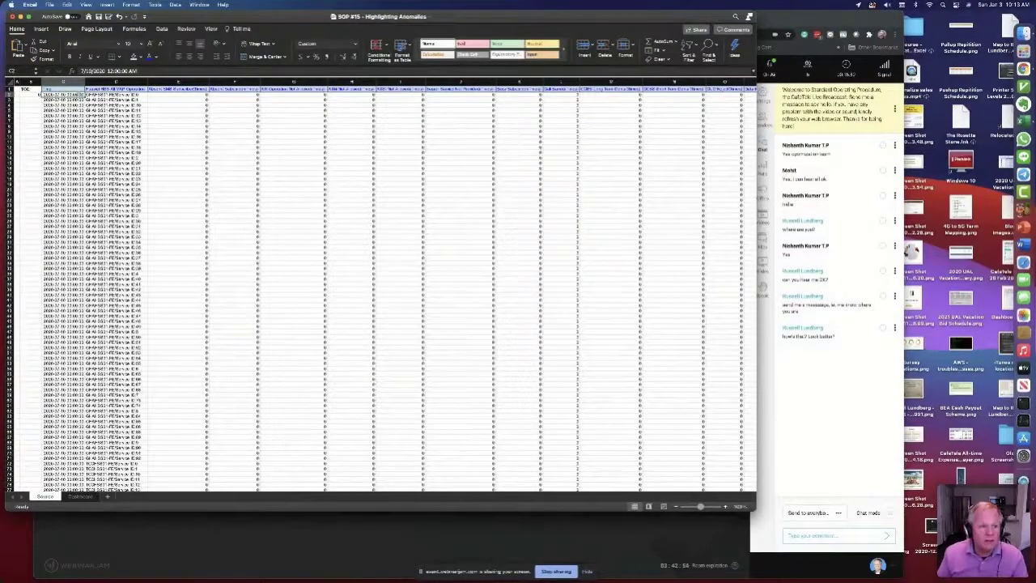
# Step: Check the new headers and formula, then give the B2 formula cell a fill colour
pyautogui.click(32, 95)
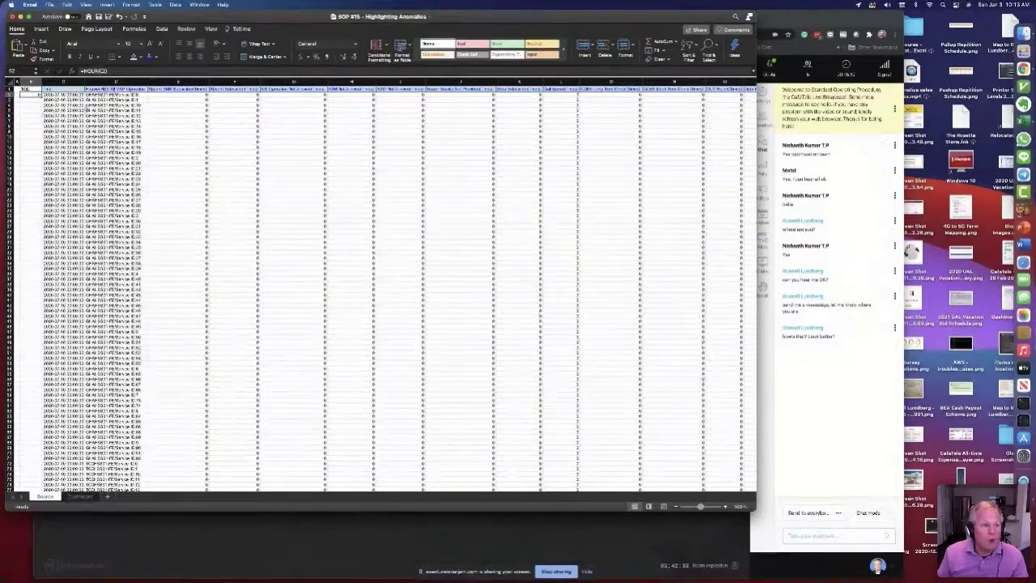
pyautogui.click(30, 88)
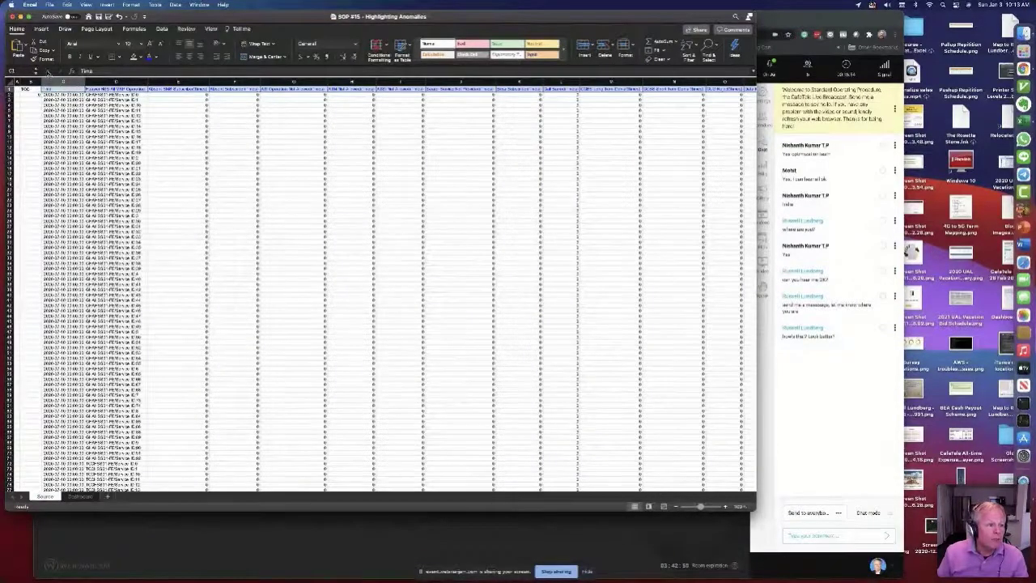
pyautogui.click(31, 89)
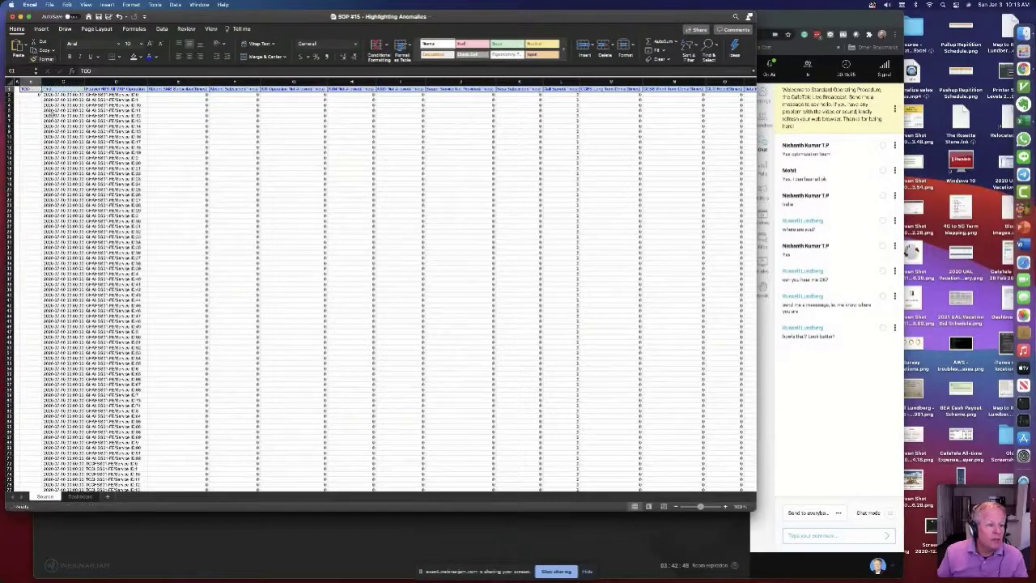
pyautogui.click(33, 95)
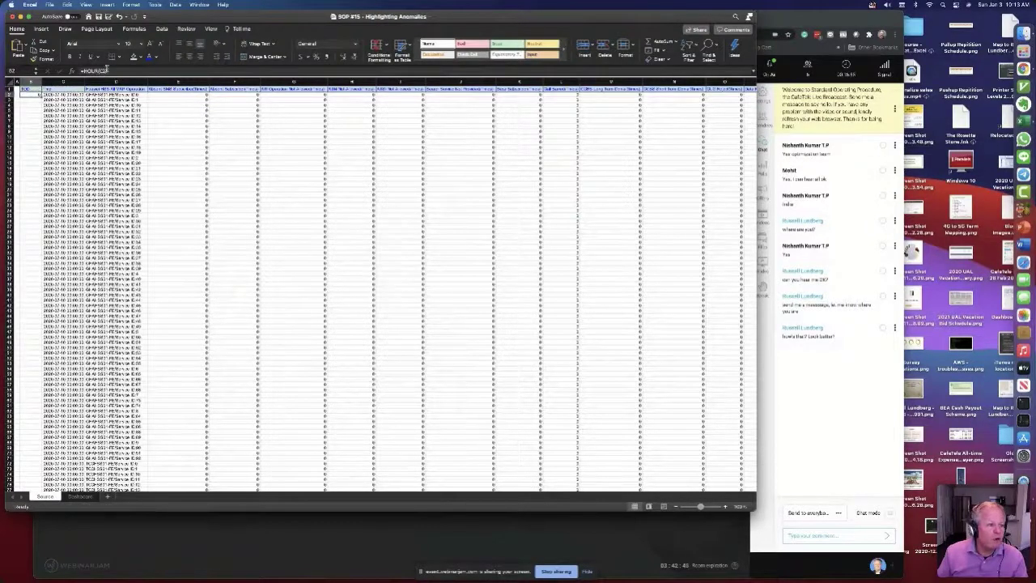
pyautogui.click(141, 56)
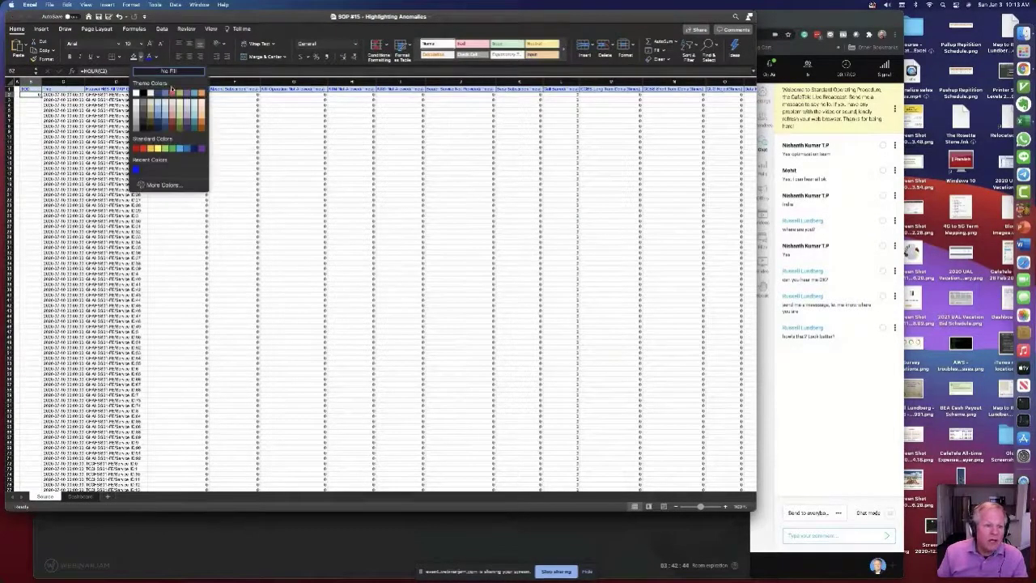
pyautogui.click(186, 104)
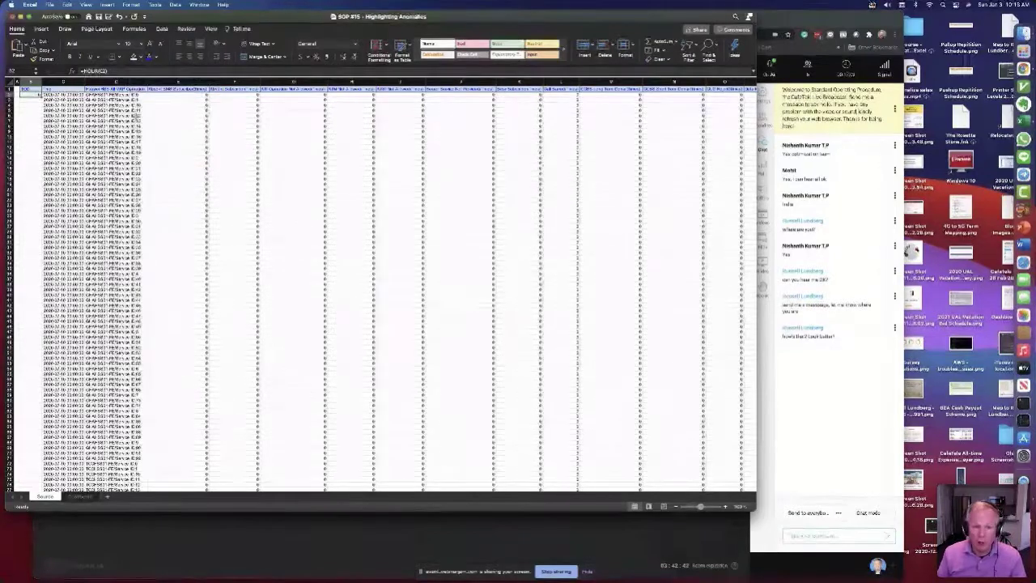
pyautogui.click(34, 103)
pyautogui.click(32, 96)
pyautogui.click(140, 57)
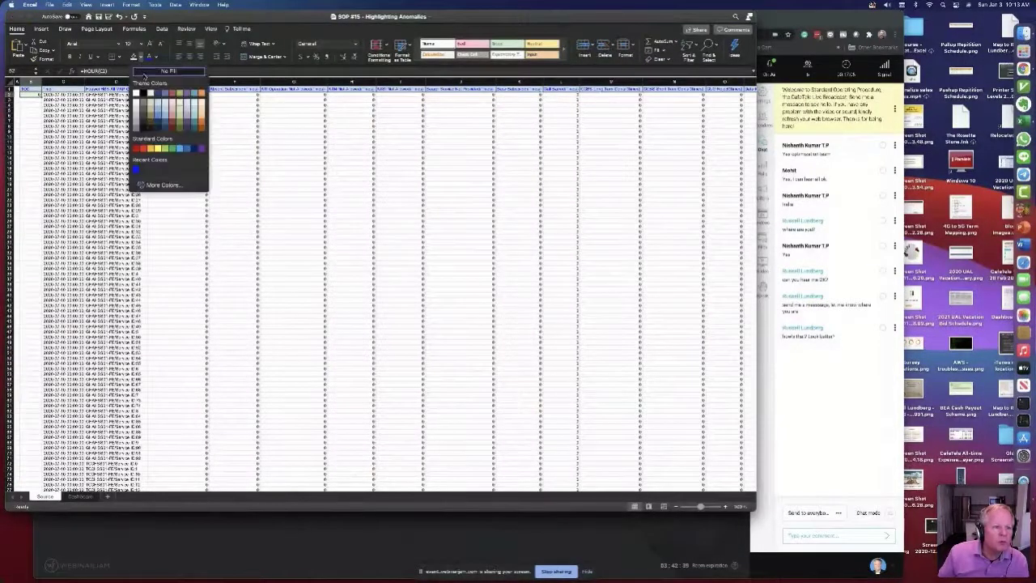
pyautogui.click(186, 104)
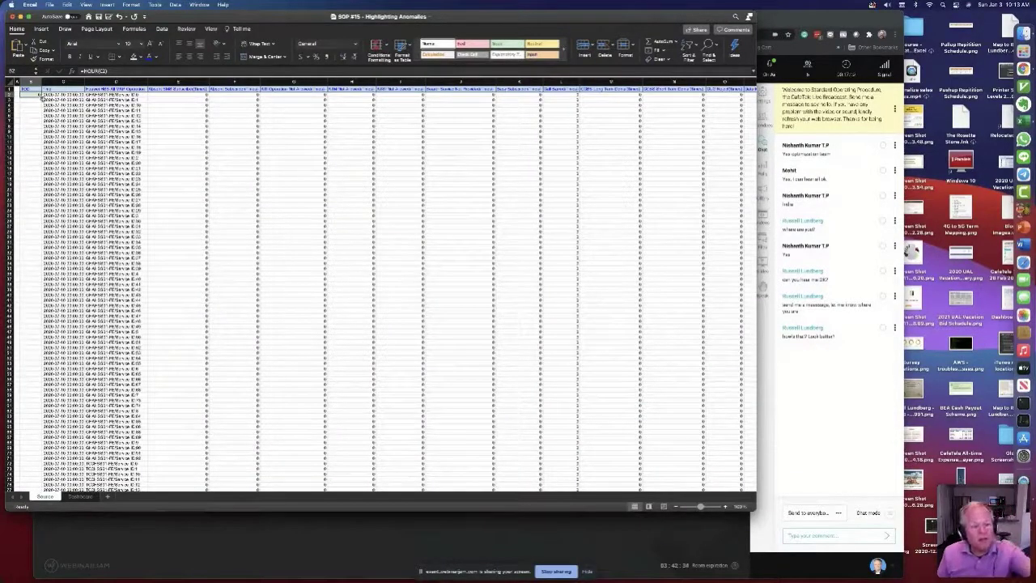
# Step: Zoom in on the Source sheet three steps
pyautogui.click(725, 506)
pyautogui.click(725, 506)
pyautogui.click(725, 506)
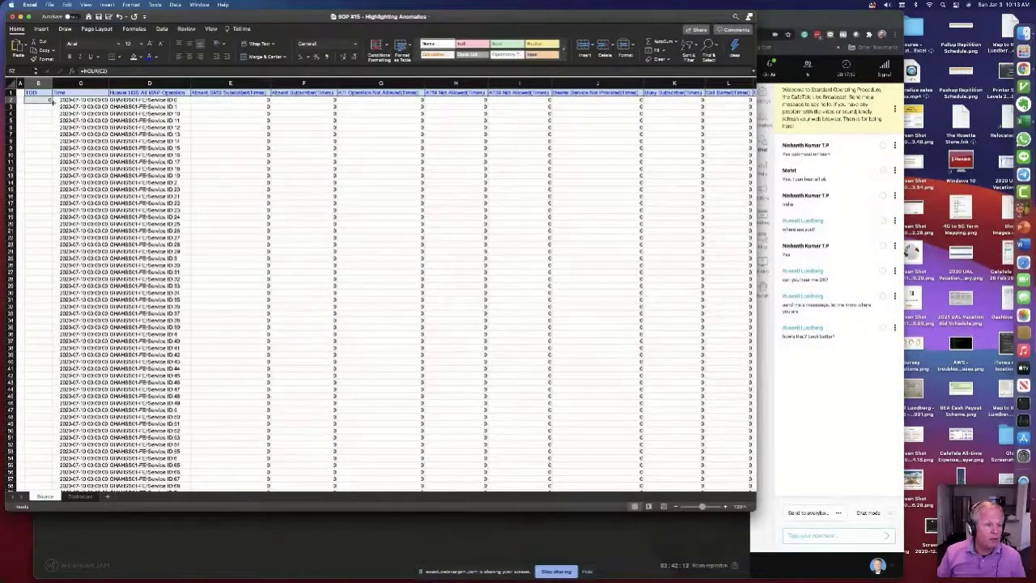
# Step: Copy =HOUR(C2) down column B to the last data row and confirm it reaches the end
pyautogui.doubleClick(53, 98)
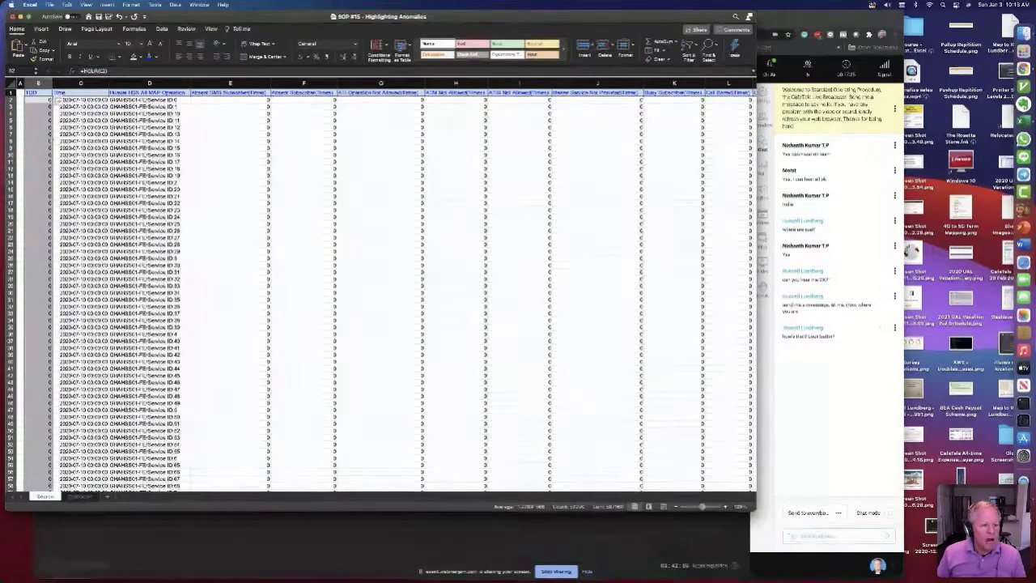
pyautogui.press('super+Down')
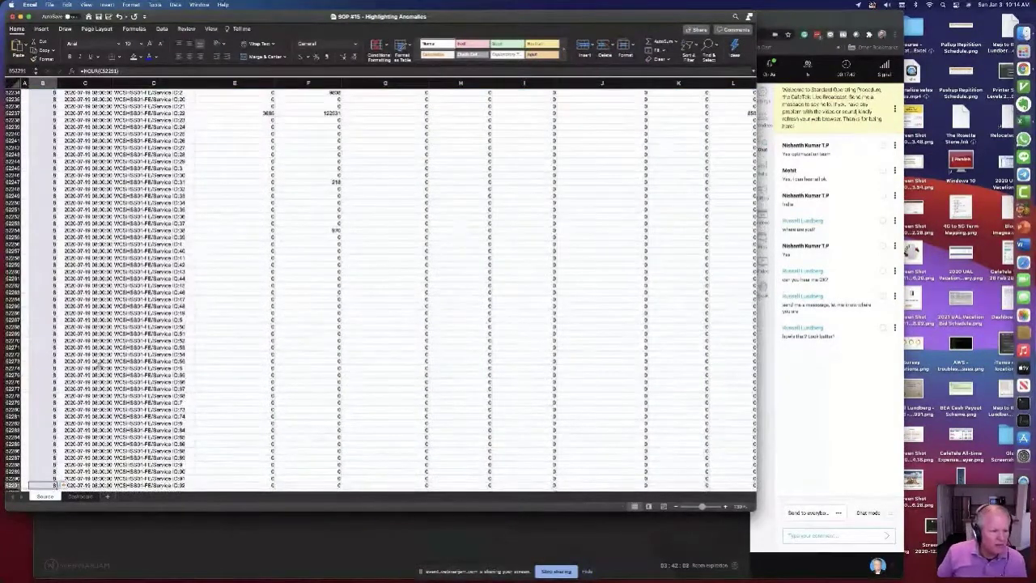
pyautogui.scroll(-1, 109, 369)
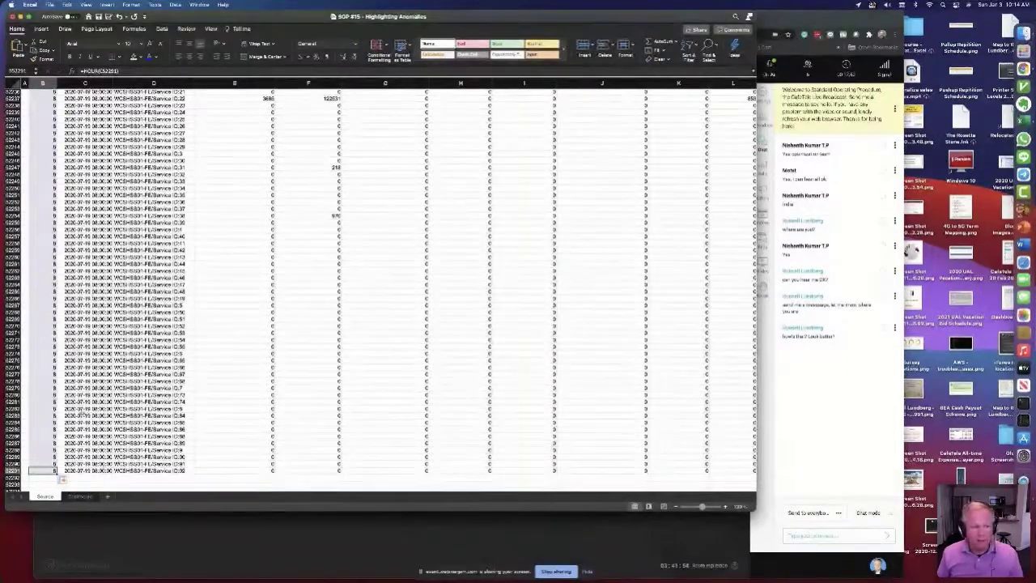
# Step: Insert a new worksheet and name it 'Pivot - TOD'
pyautogui.click(108, 498)
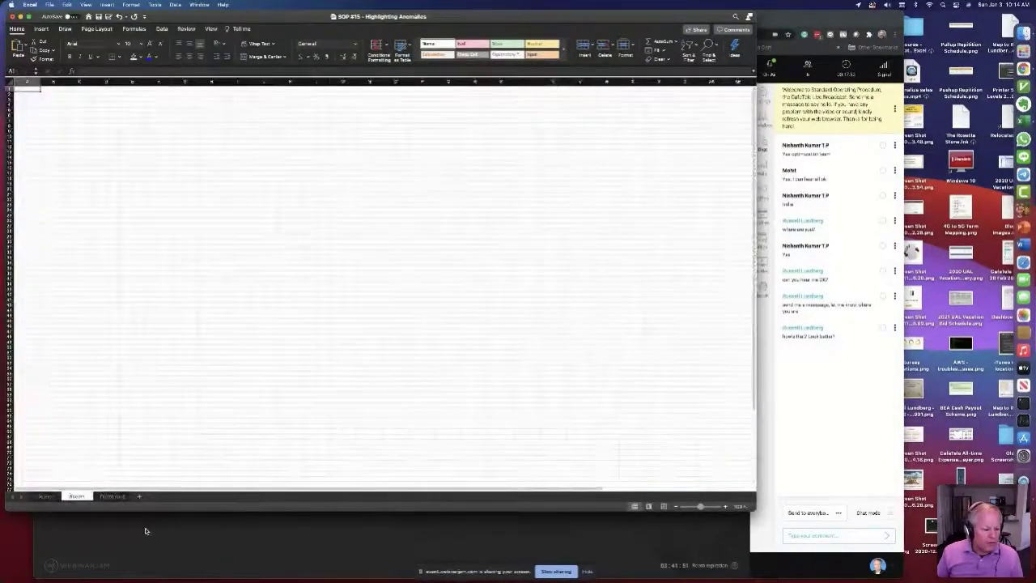
pyautogui.doubleClick(78, 497)
pyautogui.write('Rivot - TOD')
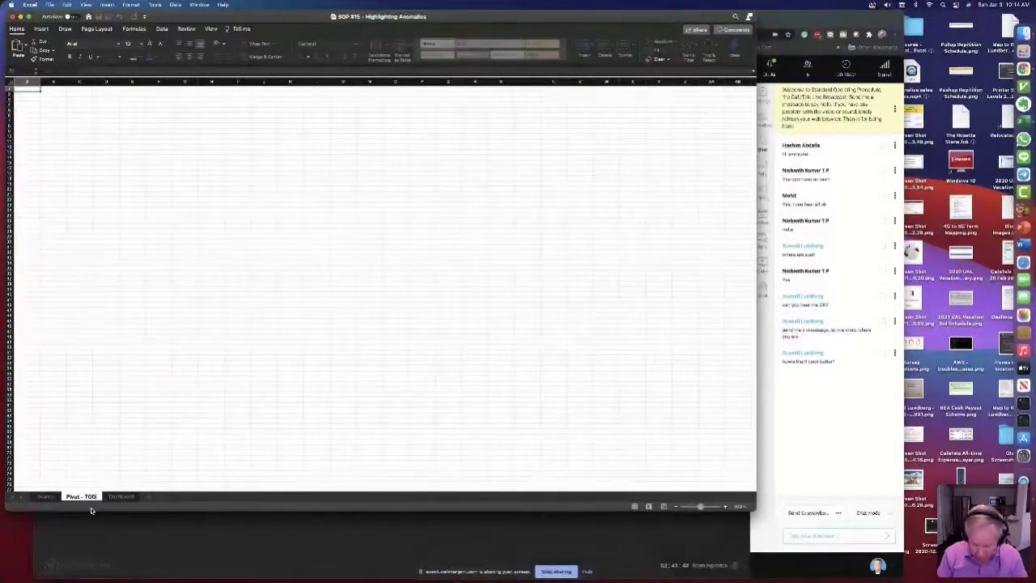
pyautogui.press('Return')
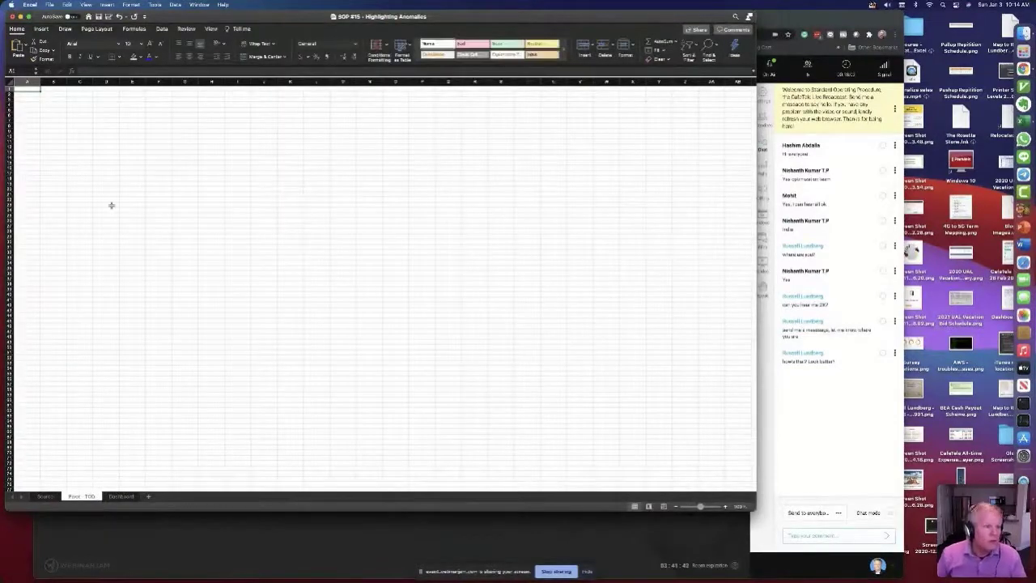
# Step: Unhide the UL sheet through the sheet-tab Unhide dialog
pyautogui.rightClick(89, 497)
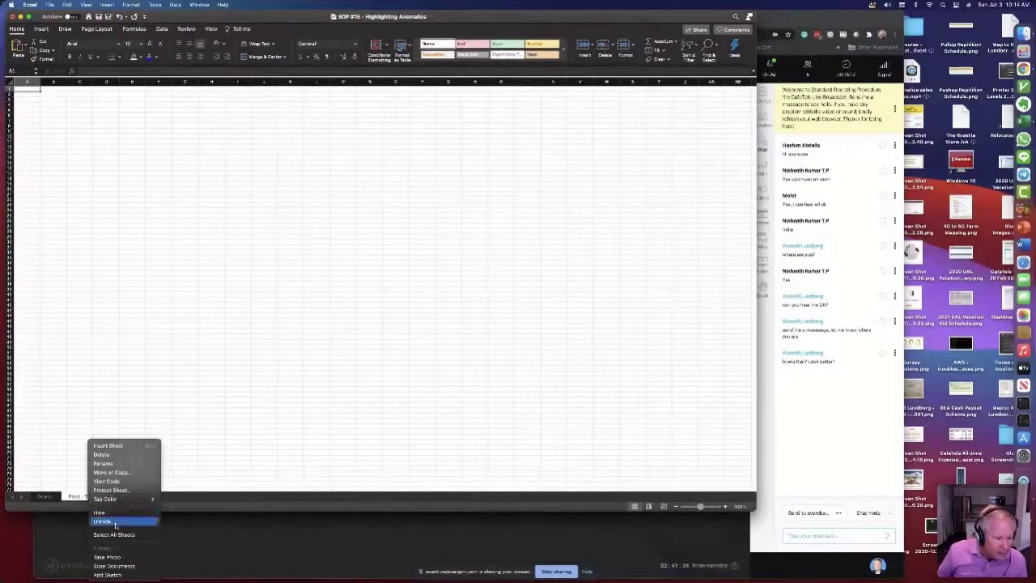
pyautogui.click(114, 521)
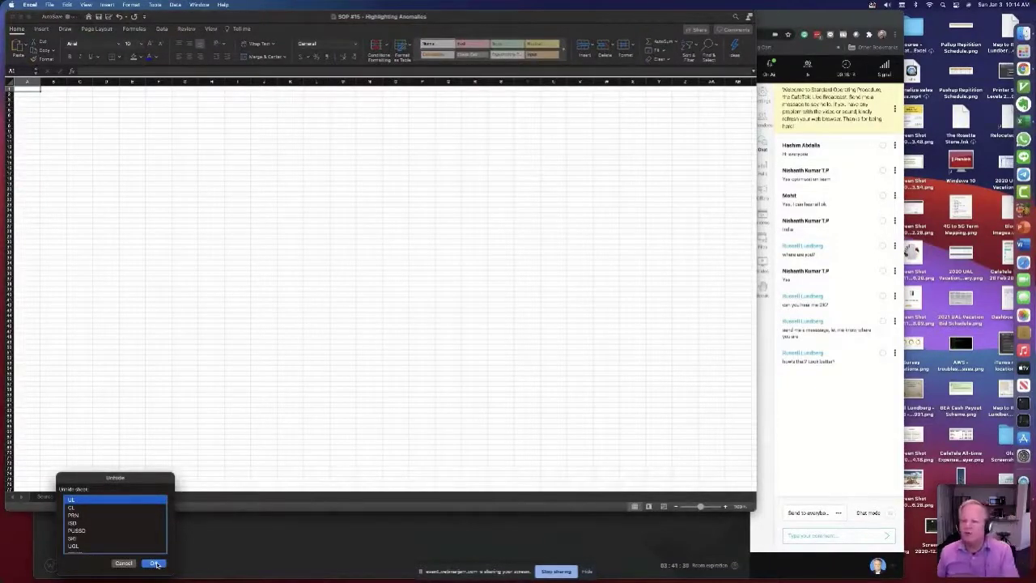
pyautogui.click(156, 564)
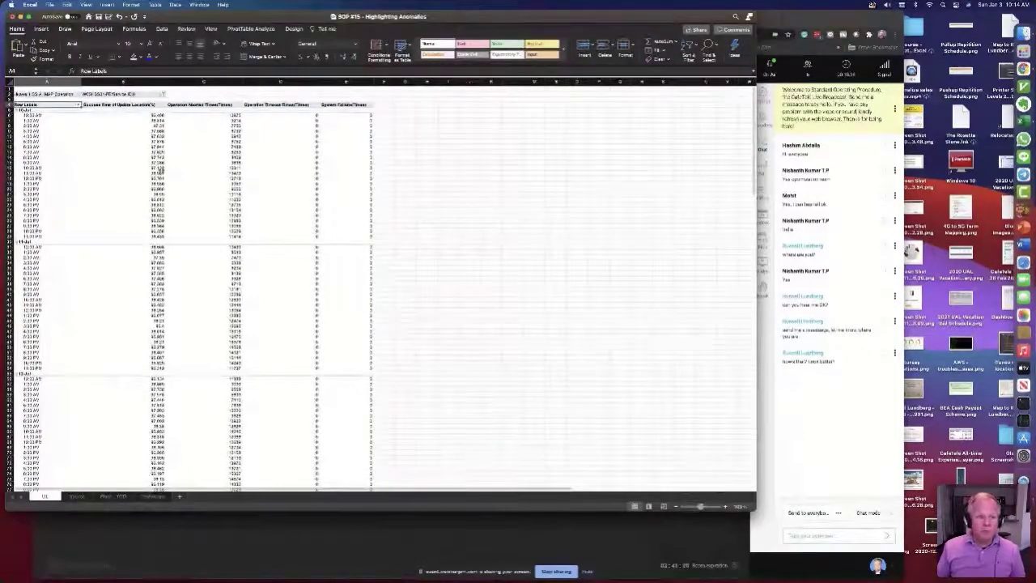
pyautogui.click(156, 168)
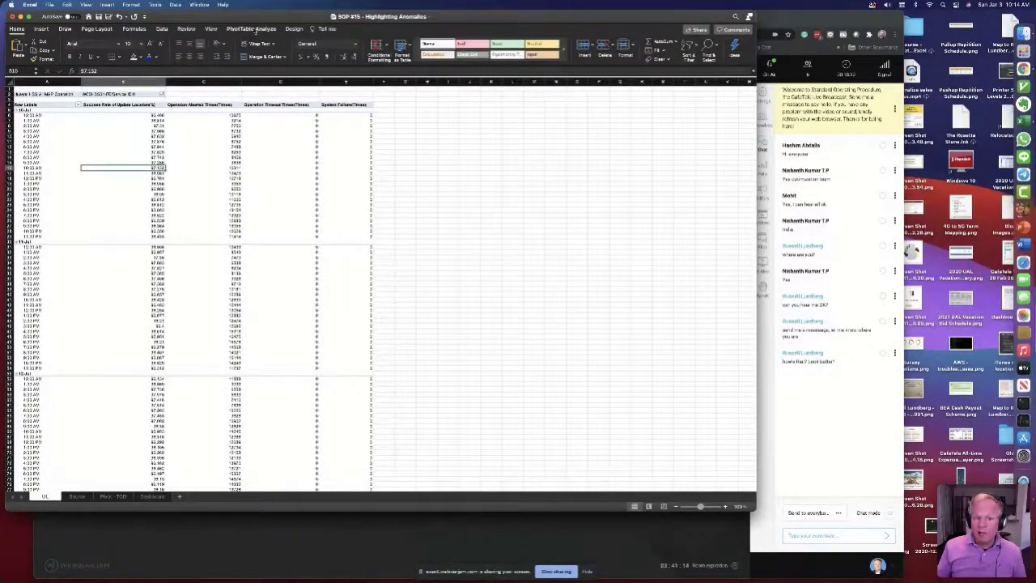
pyautogui.click(252, 29)
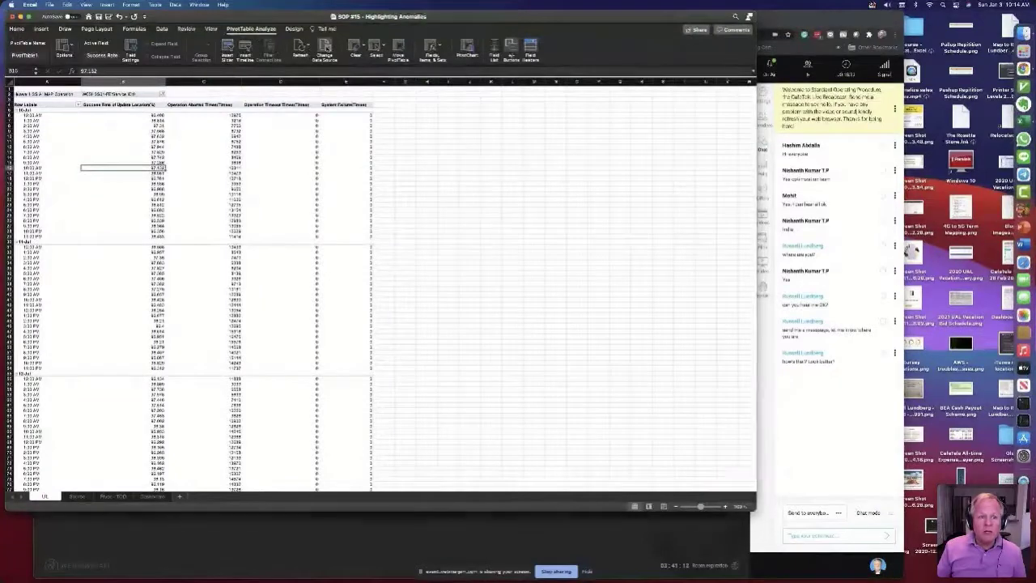
pyautogui.click(325, 51)
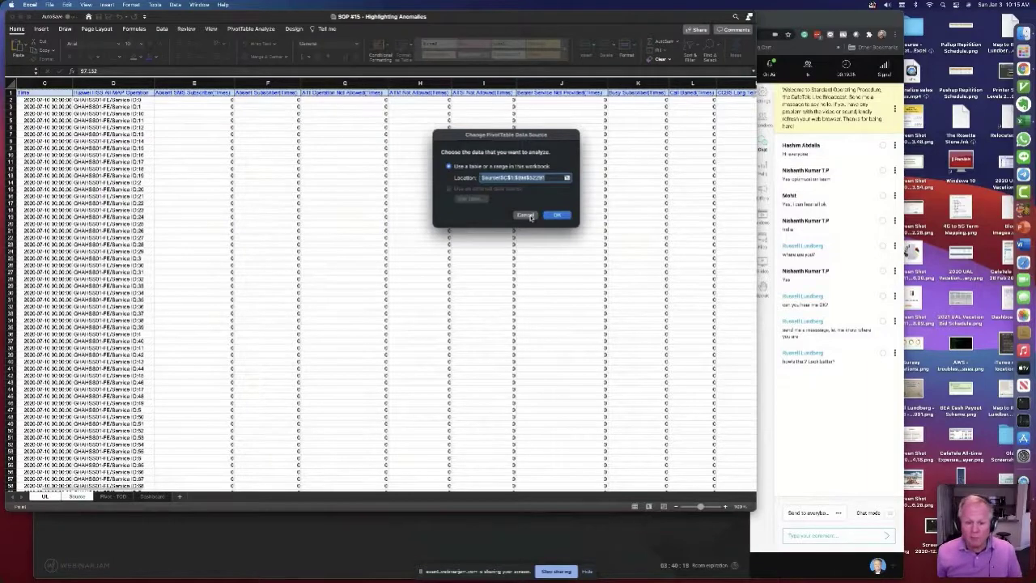
pyautogui.click(528, 215)
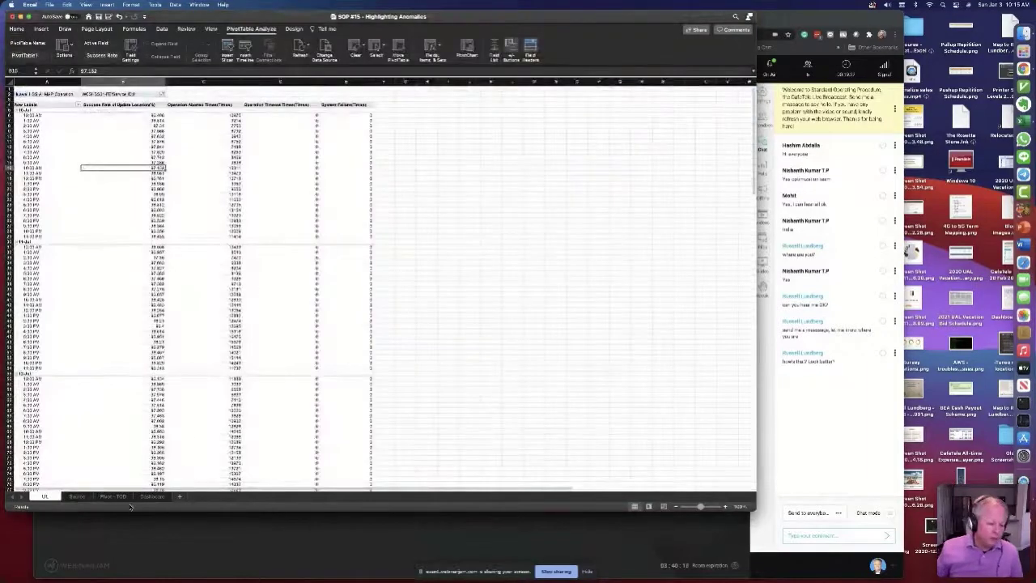
# Step: On the Source sheet, select Time header C1 and open Formulas > Define Name
pyautogui.click(78, 497)
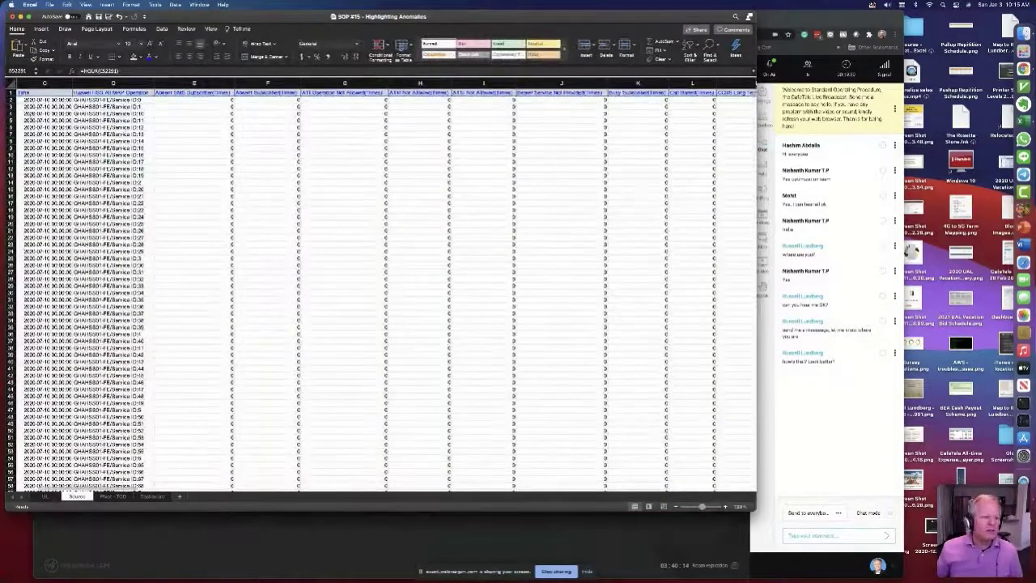
pyautogui.click(38, 93)
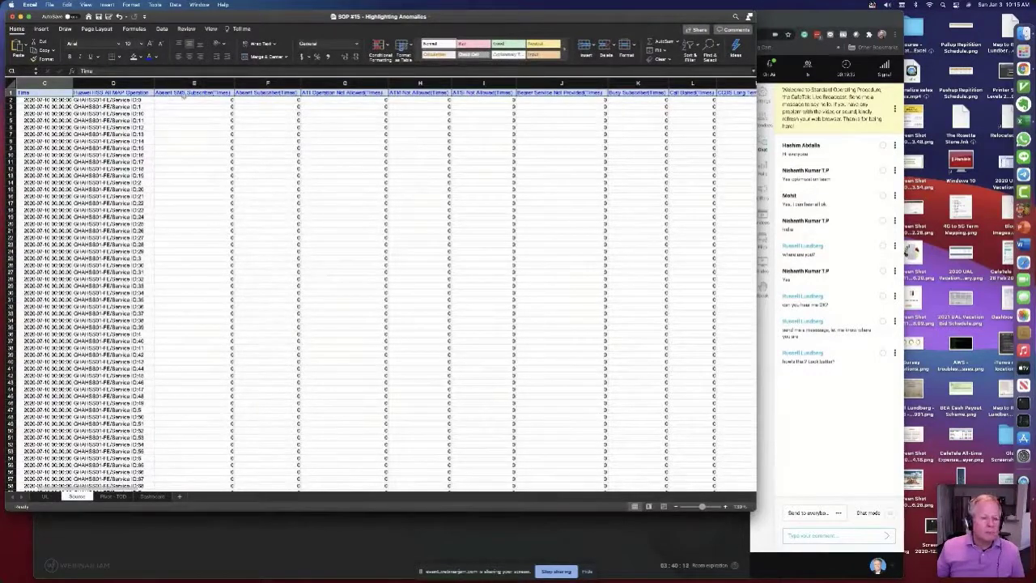
pyautogui.click(134, 28)
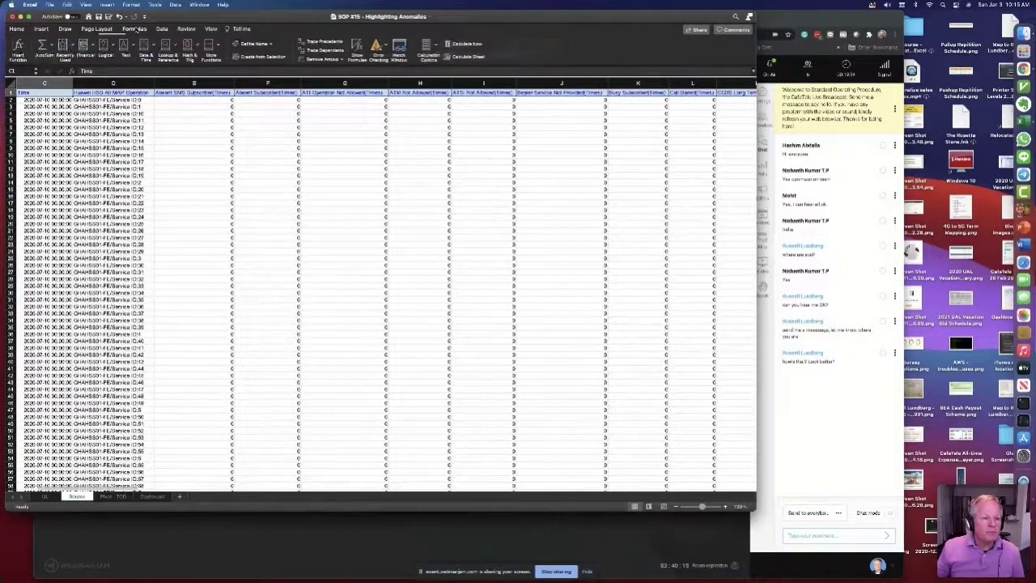
pyautogui.click(272, 45)
pyautogui.click(267, 54)
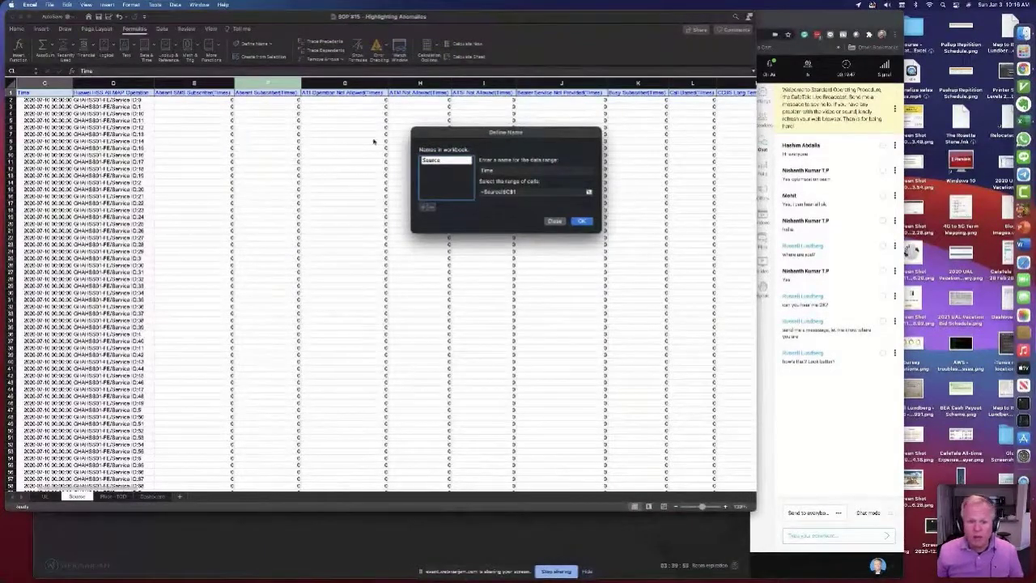
# Step: Replace the proposed name Time with Source and begin =OFFSET(Source!$C$1,0,0,COUNT( in Refers to
pyautogui.doubleClick(518, 171)
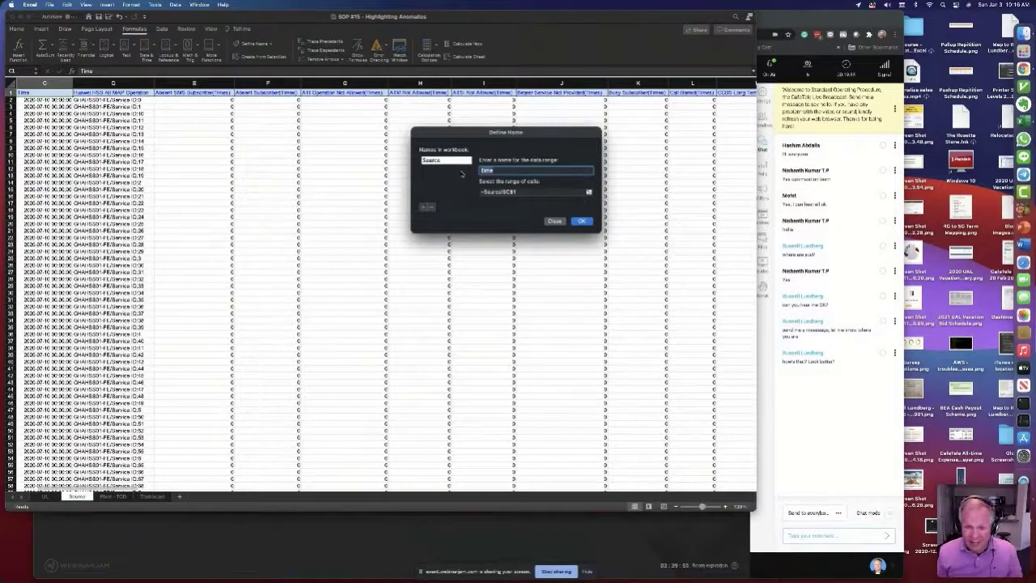
pyautogui.write('Bad')
pyautogui.write('rce')
pyautogui.press('Tab')
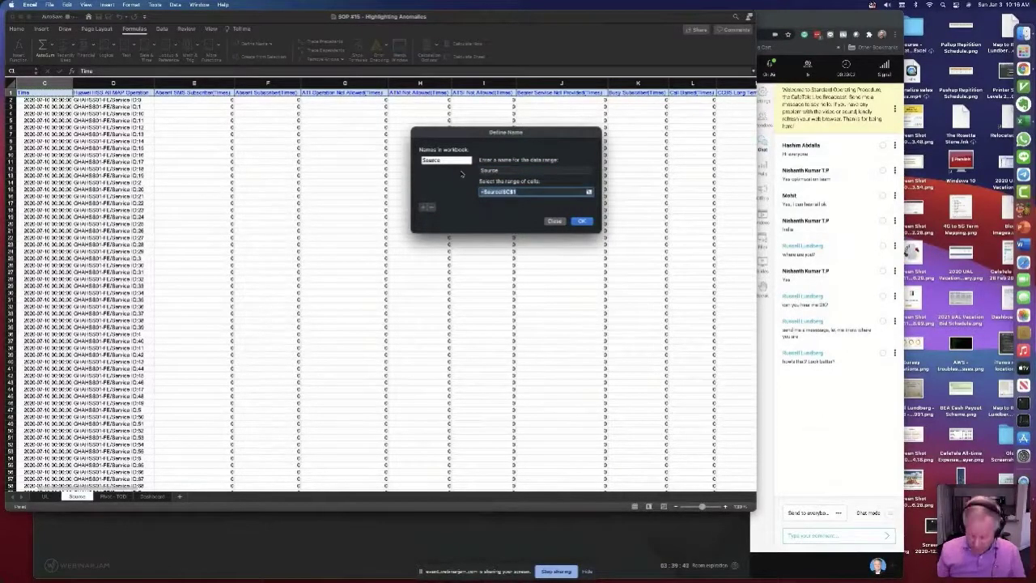
pyautogui.write('=offset(')
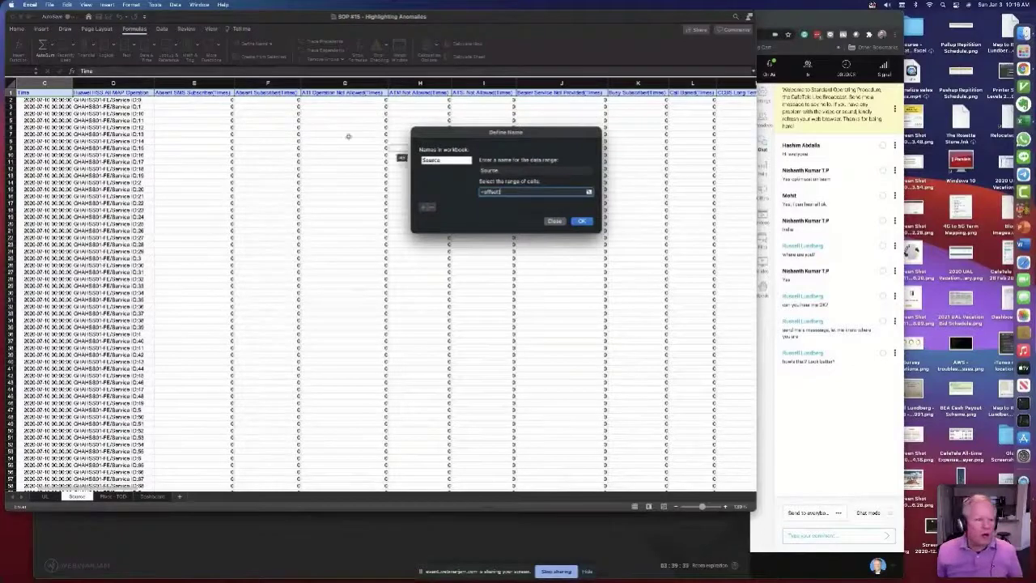
pyautogui.click(45, 93)
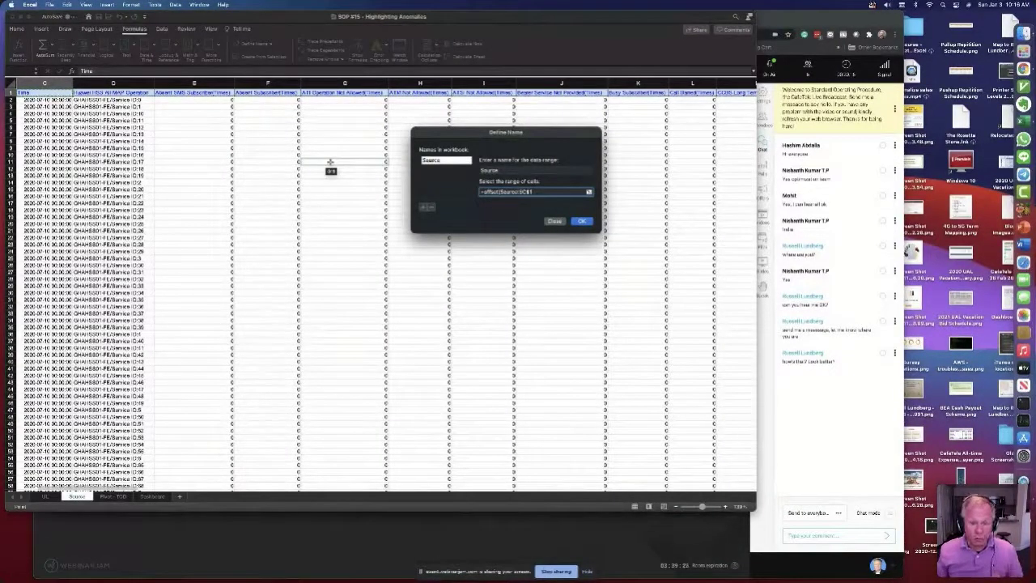
pyautogui.write(',')
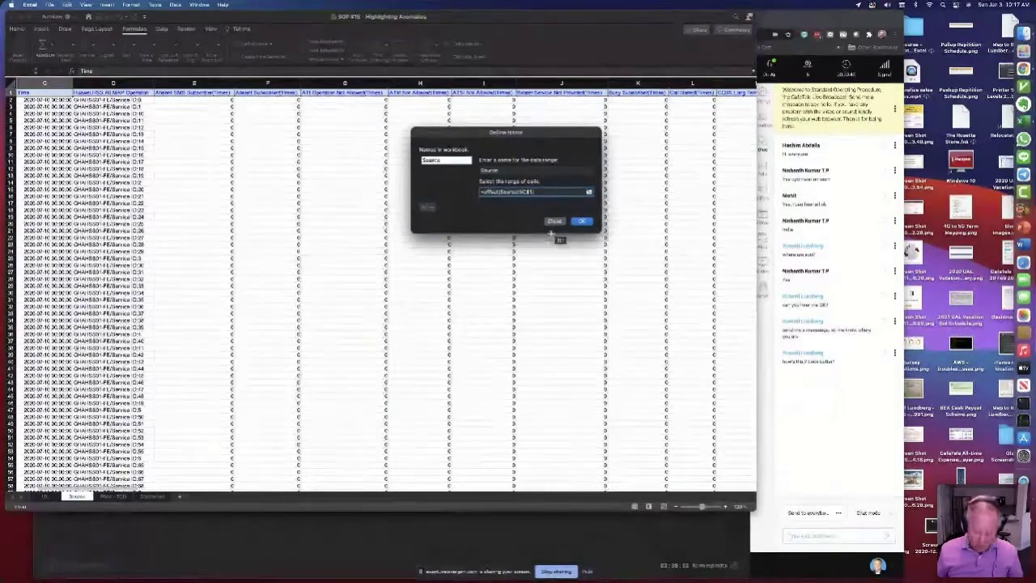
pyautogui.write('0')
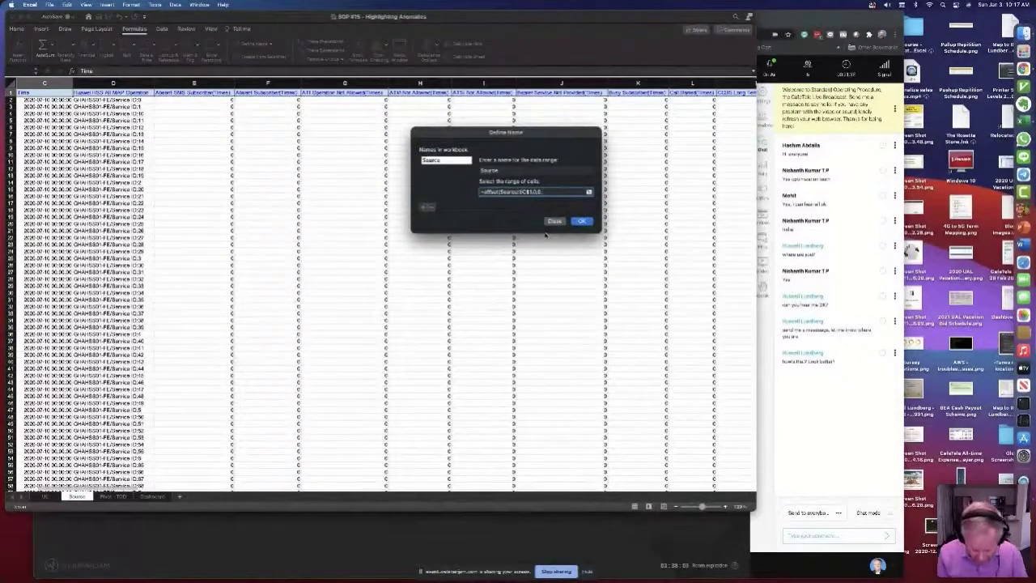
pyautogui.write(',count(')
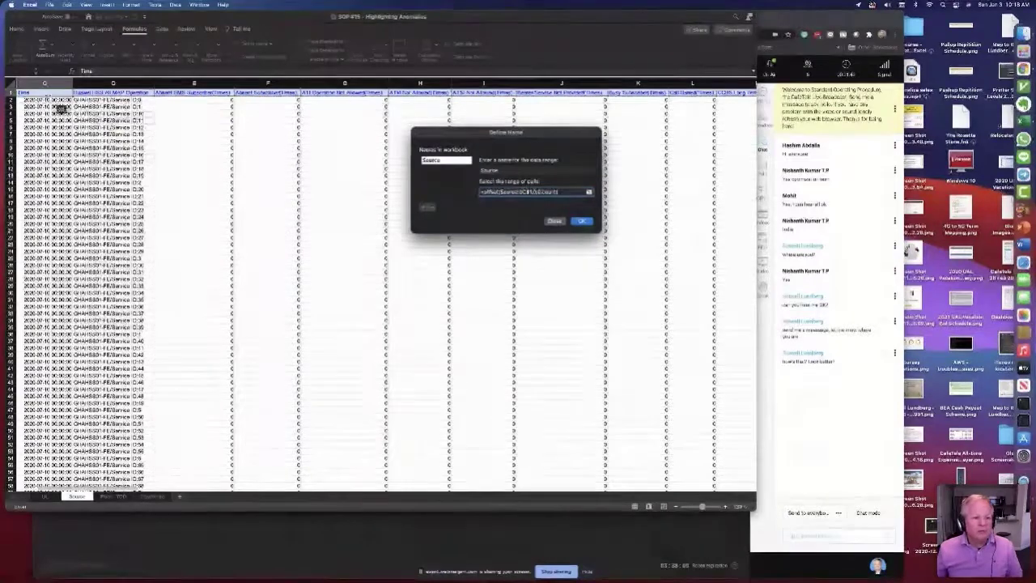
# Step: Complete the height argument as COUNTA(Source!$C:$C) and save the Source name
pyautogui.click(45, 83)
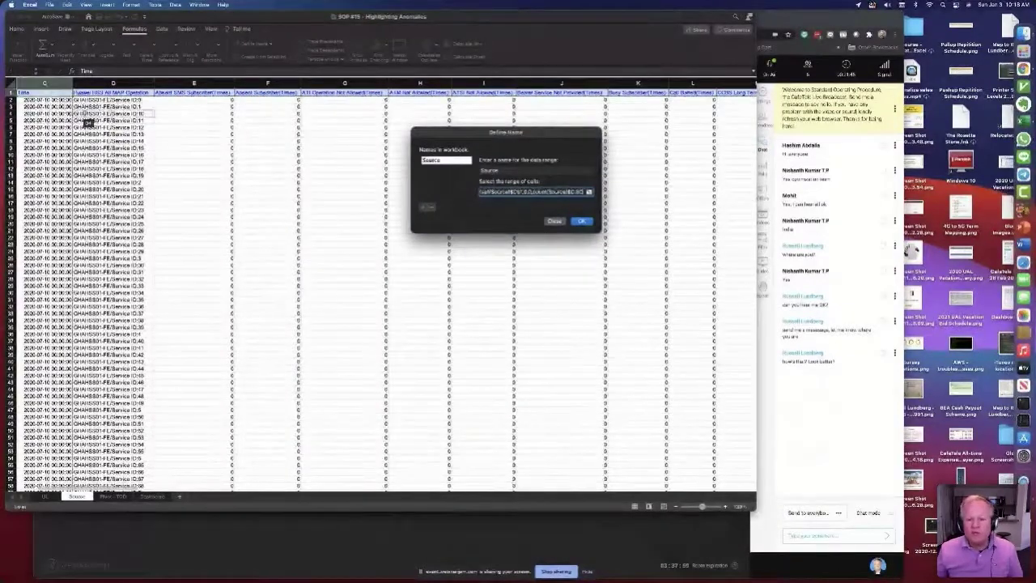
pyautogui.write(')')
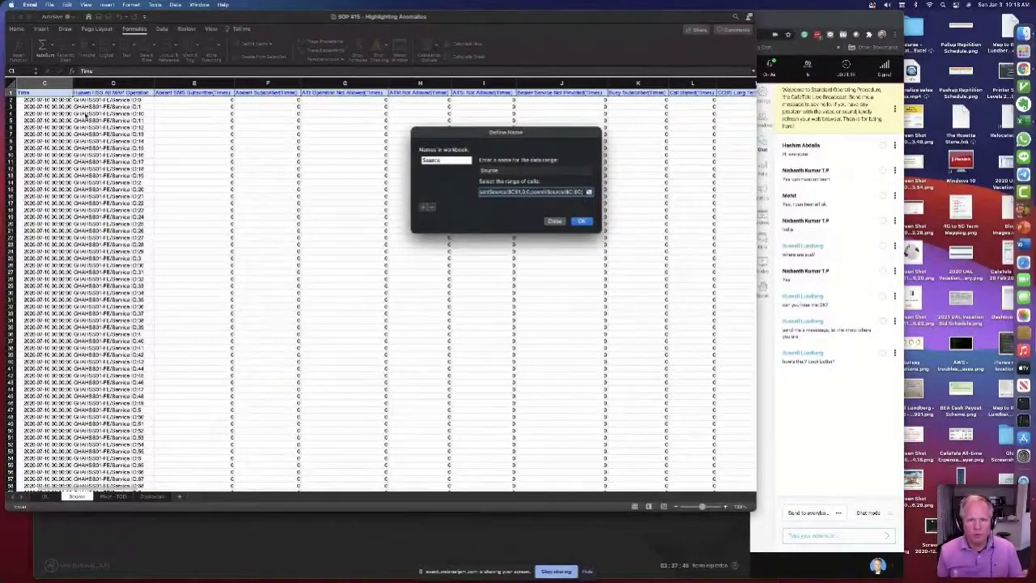
pyautogui.write(')')
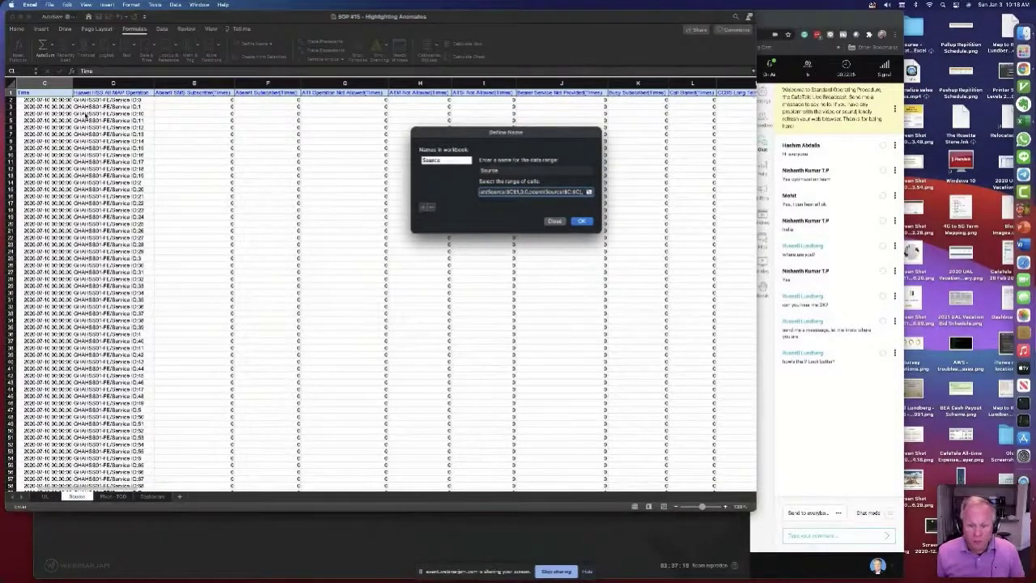
pyautogui.press('Left')
pyautogui.press('Left')
pyautogui.press('Left')
pyautogui.press('Left')
pyautogui.press('Left')
pyautogui.press('Left')
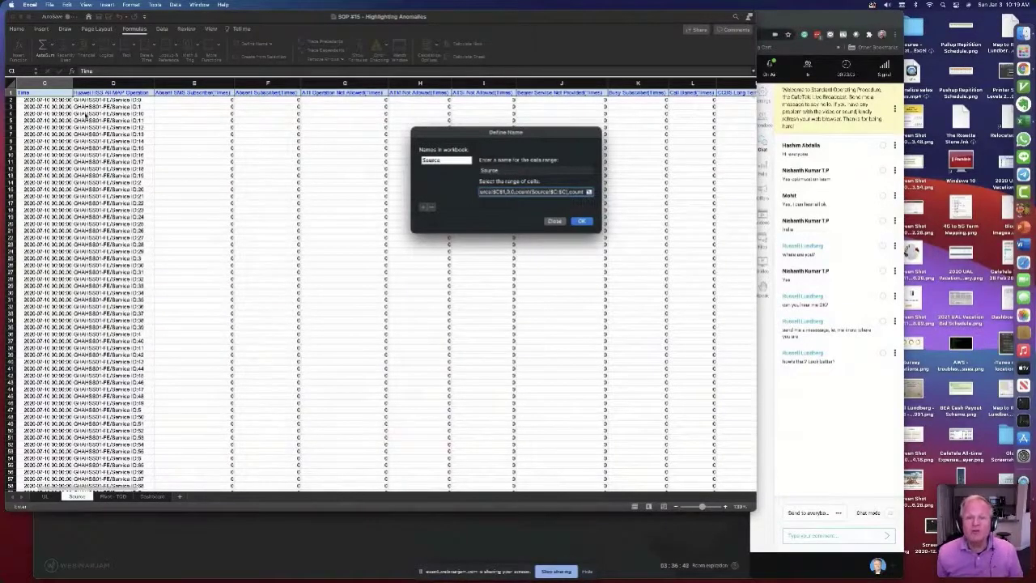
pyautogui.write('a')
pyautogui.press('BackSpace')
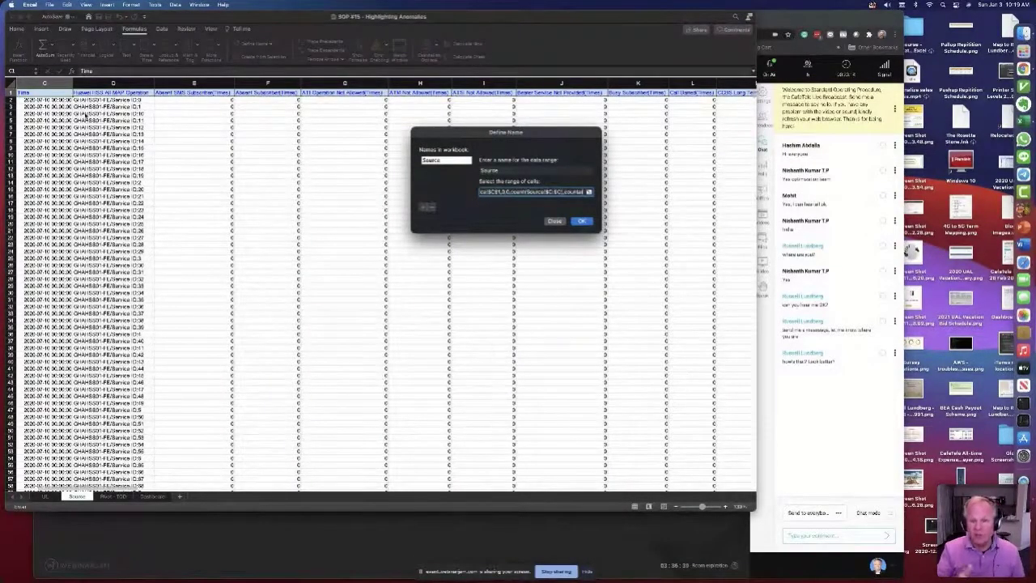
pyautogui.write('(')
pyautogui.press('BackSpace')
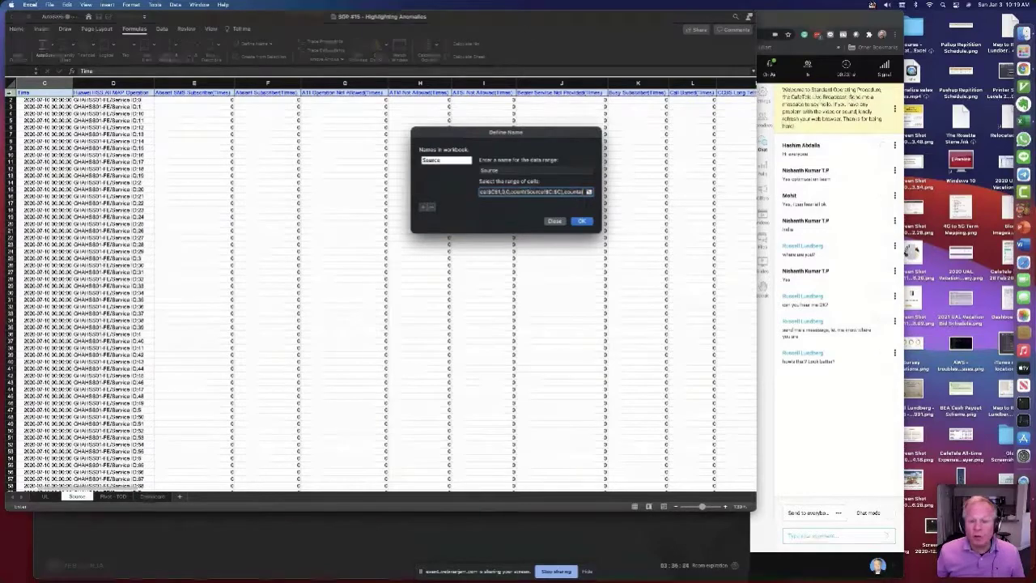
pyautogui.write(')')
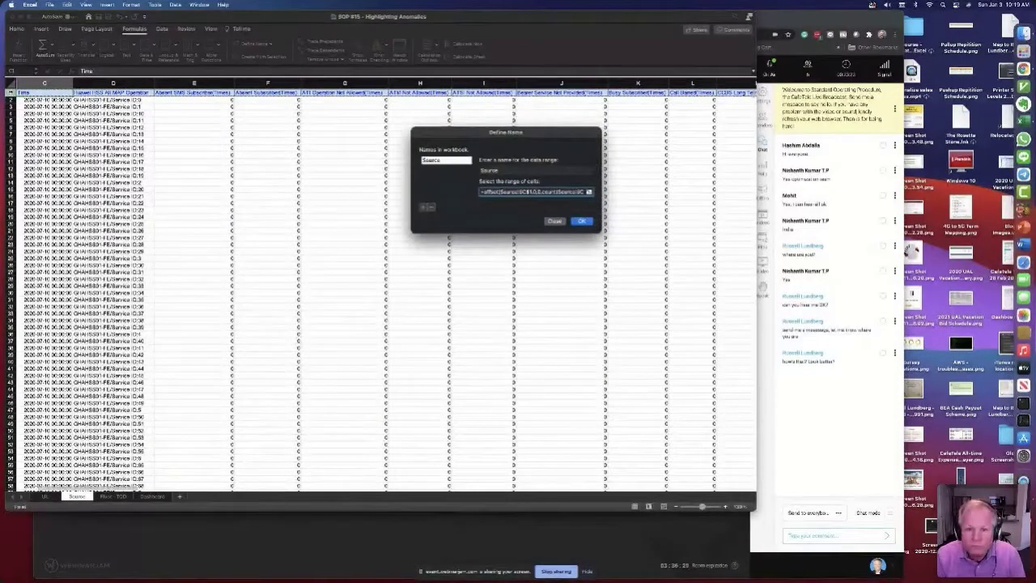
pyautogui.press('End')
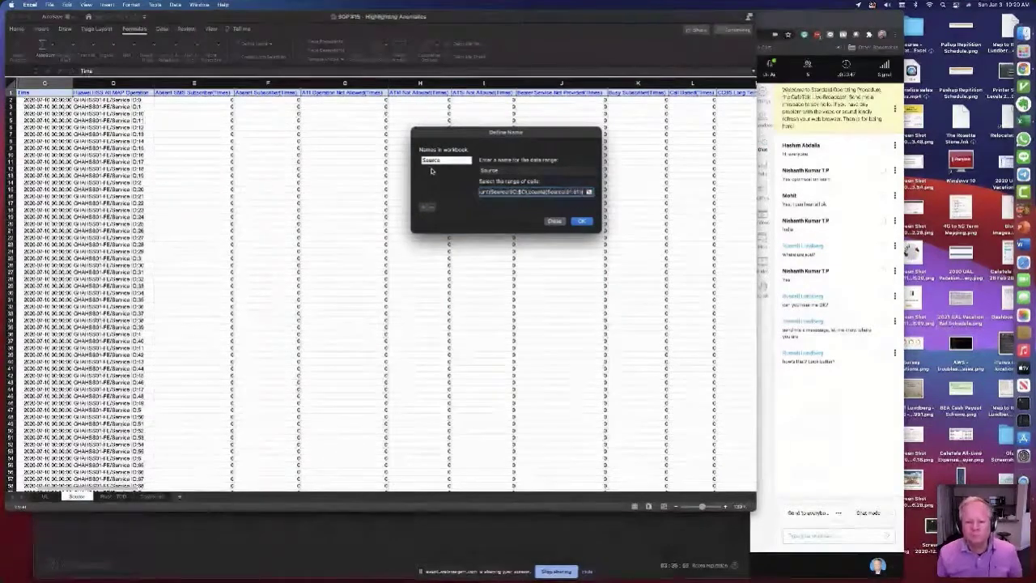
pyautogui.click(423, 208)
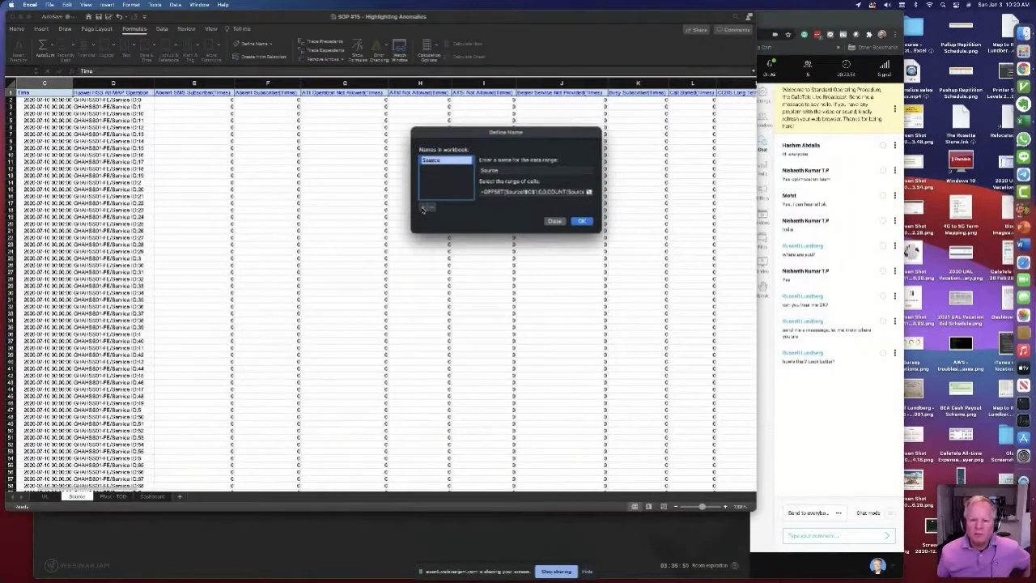
# Step: Anchor the range at Source!$B$1 and add the width argument COUNTA(Source!$1:$1)
pyautogui.click(589, 191)
pyautogui.moveTo(596, 218); pyautogui.dragTo(589, 229)
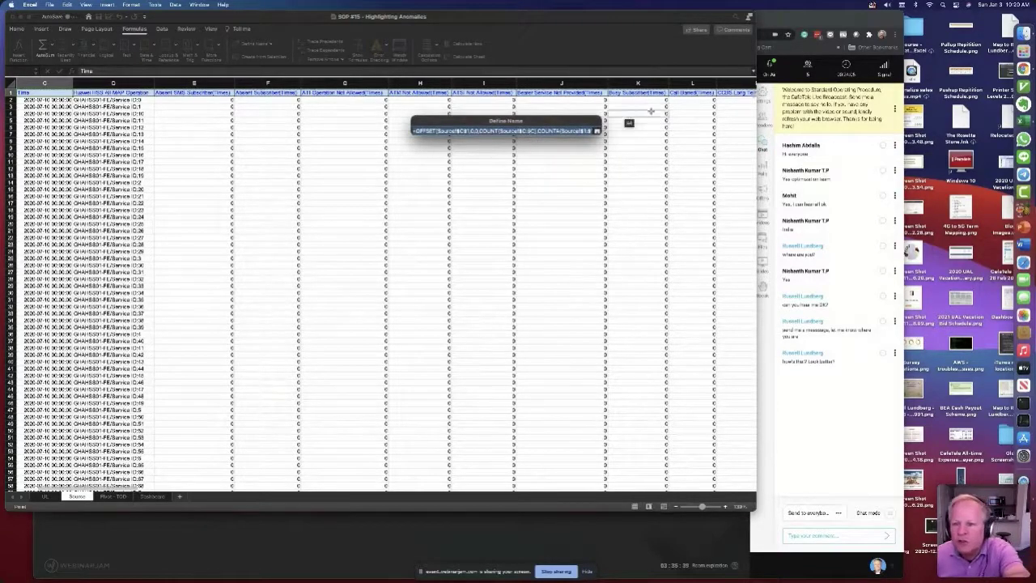
pyautogui.click(429, 85)
pyautogui.click(165, 118)
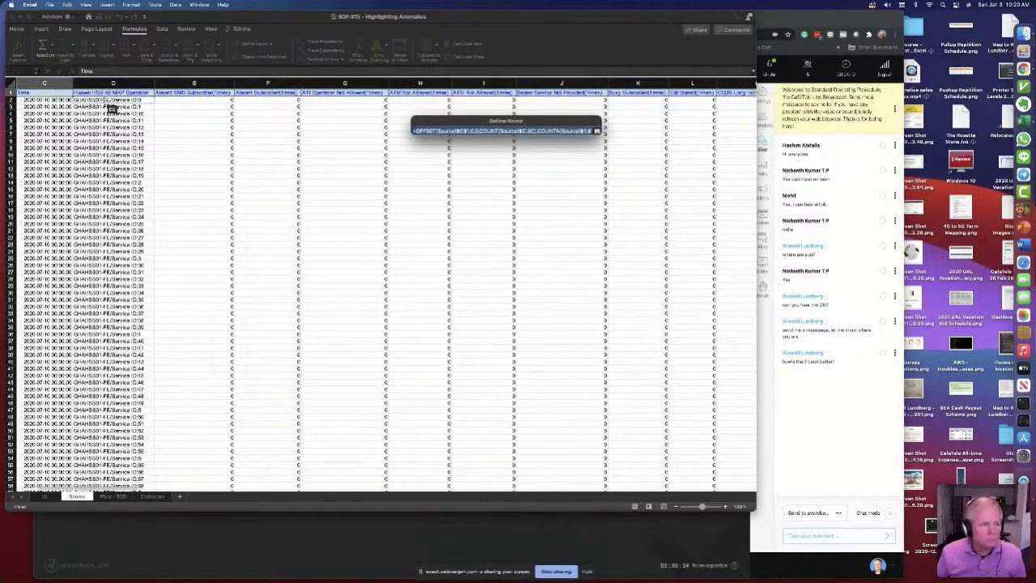
pyautogui.moveTo(108, 103); pyautogui.dragTo(101, 447)
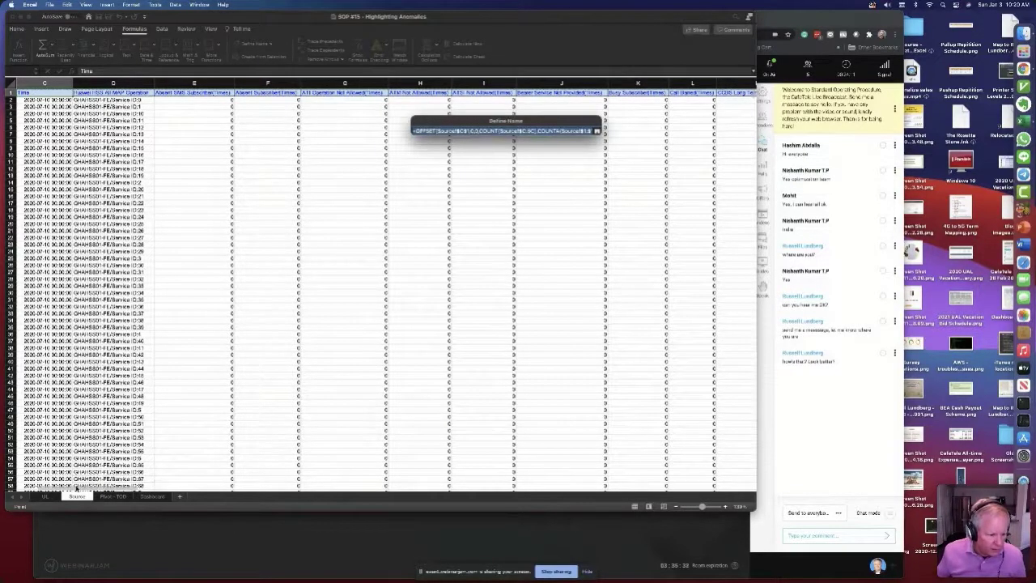
pyautogui.hscroll(-3, 73, 489)
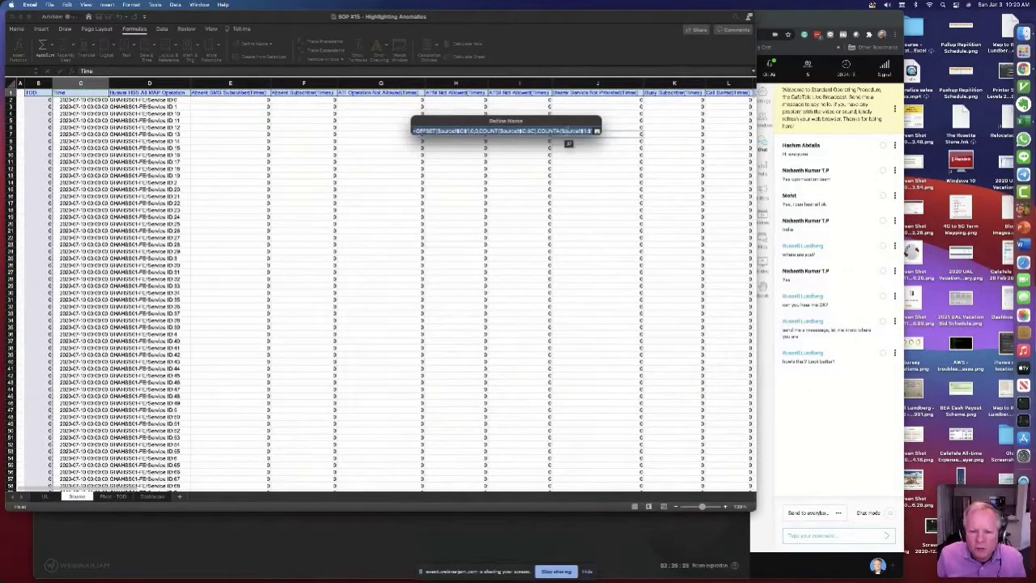
pyautogui.click(565, 132)
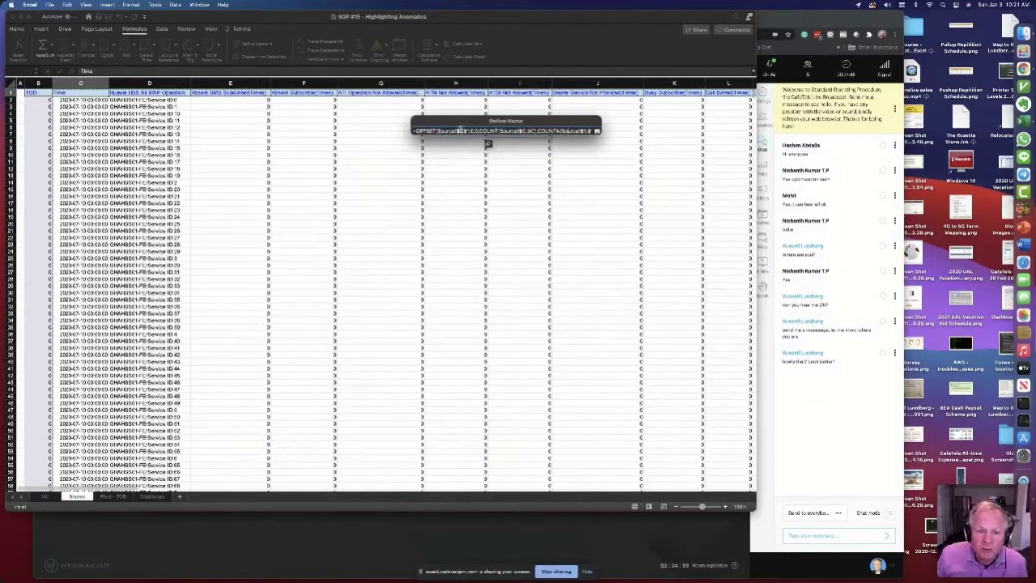
pyautogui.write('0,')
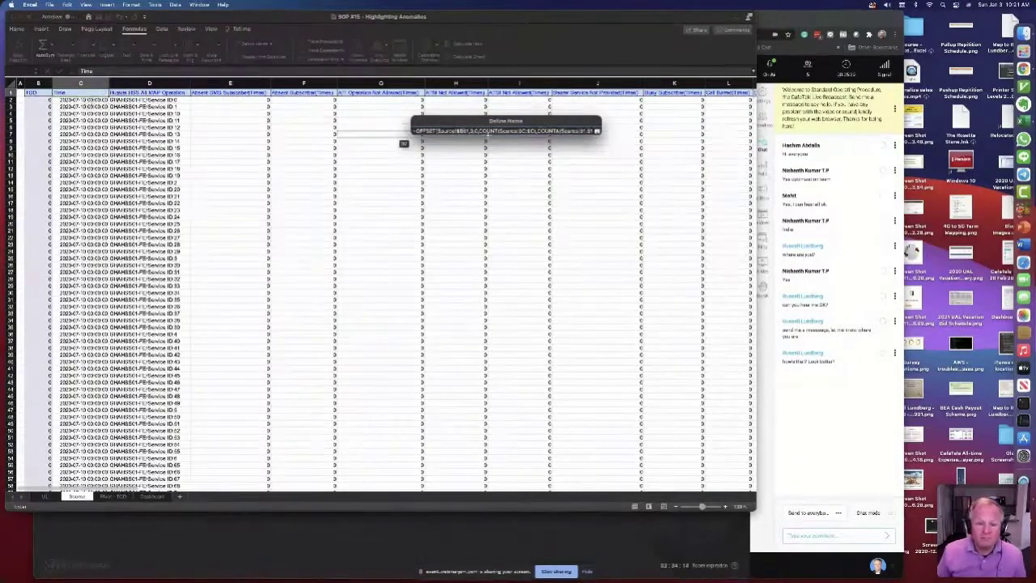
pyautogui.press('BackSpace')
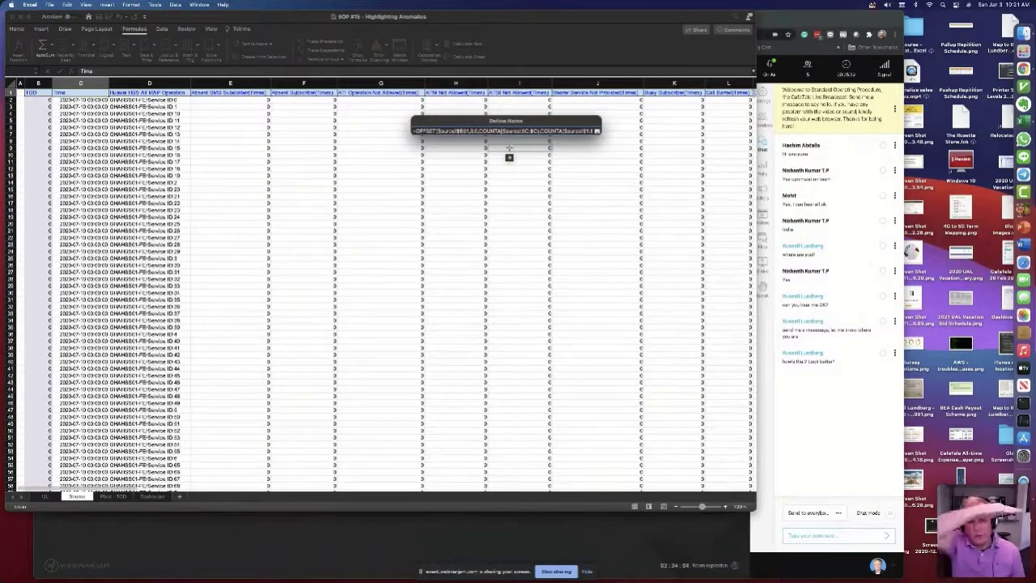
# Step: Commit the edited dynamic Source range, close the name dialog, and go to the Pivot - TOD sheet
pyautogui.click(597, 130)
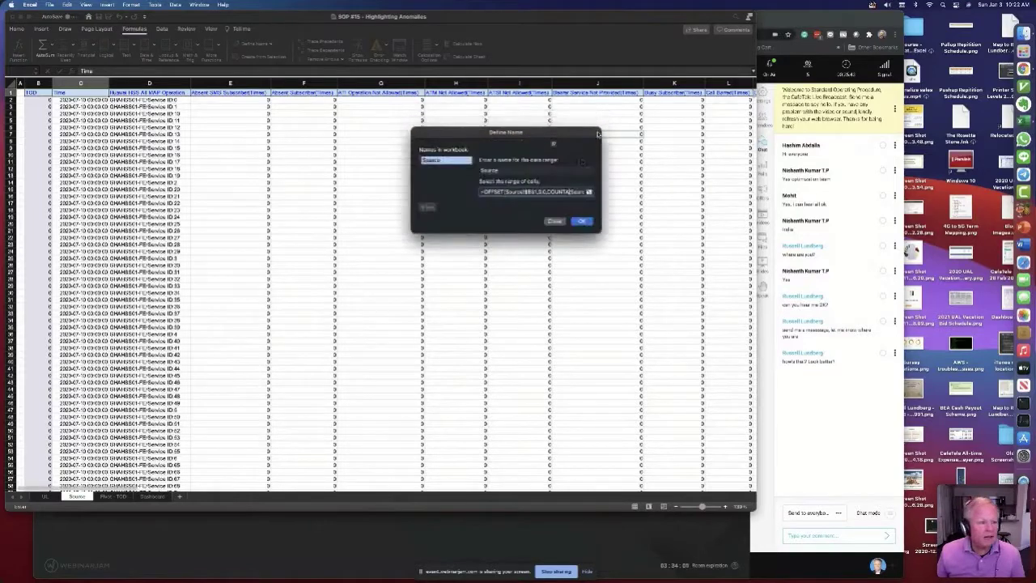
pyautogui.click(423, 208)
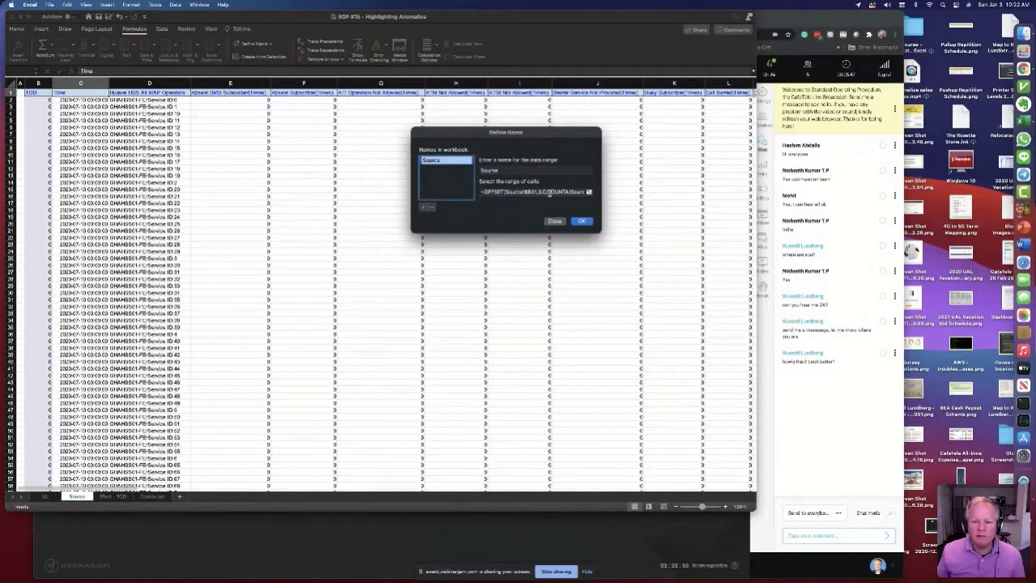
pyautogui.hscroll(1, 549, 194)
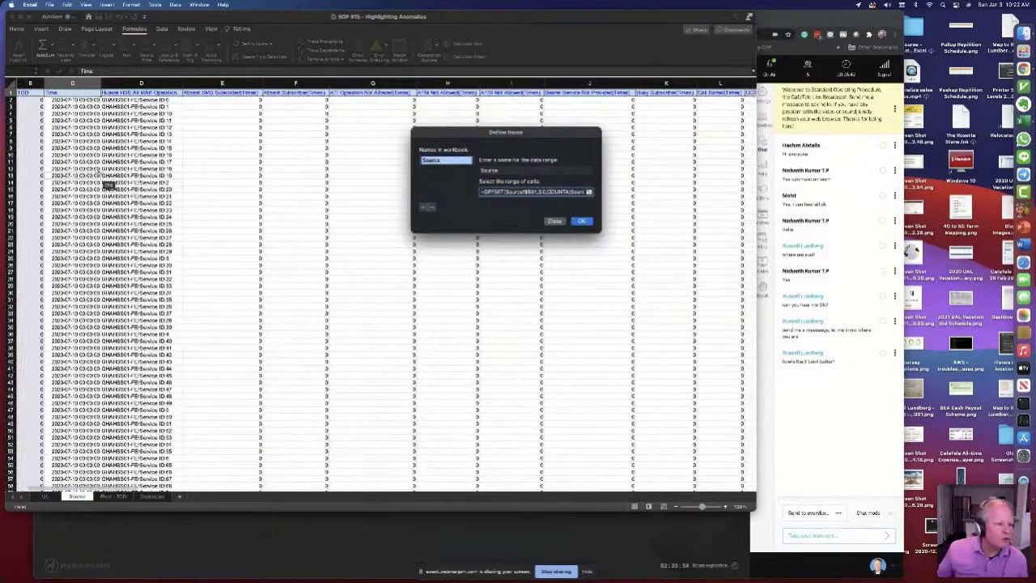
pyautogui.scroll(-1, 64, 457)
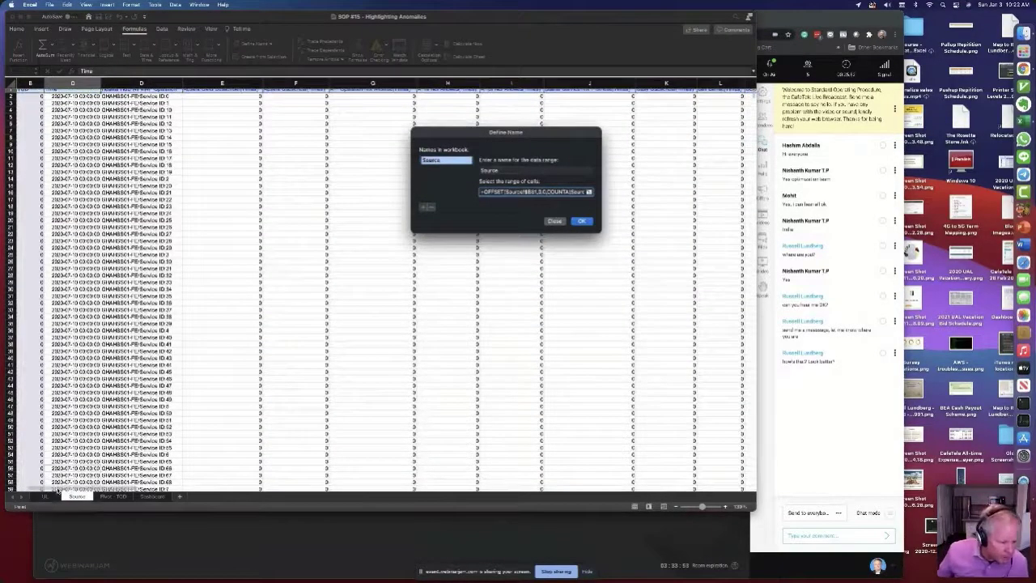
pyautogui.scroll(1, 55, 491)
pyautogui.hscroll(-1, 32, 488)
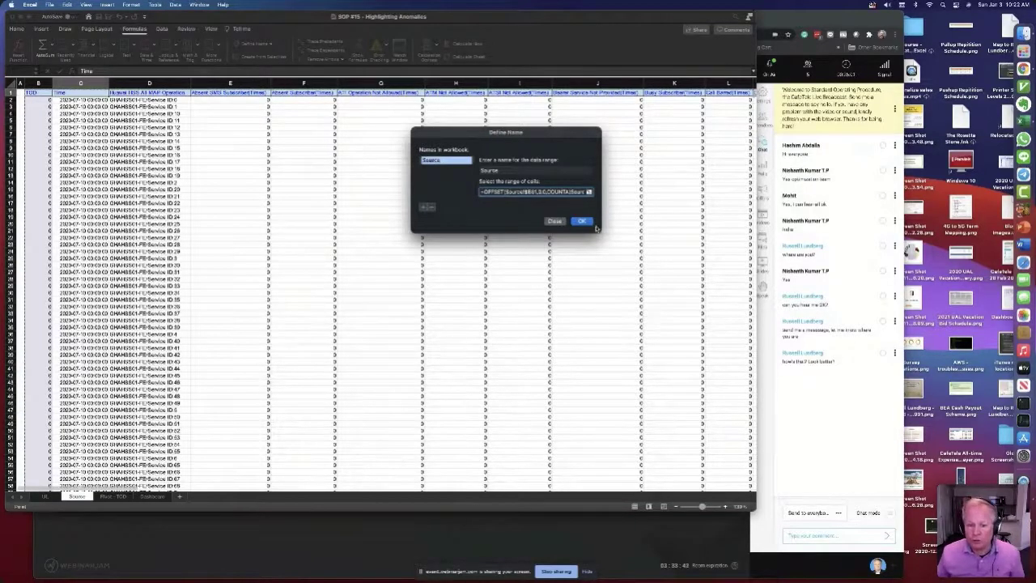
pyautogui.click(584, 221)
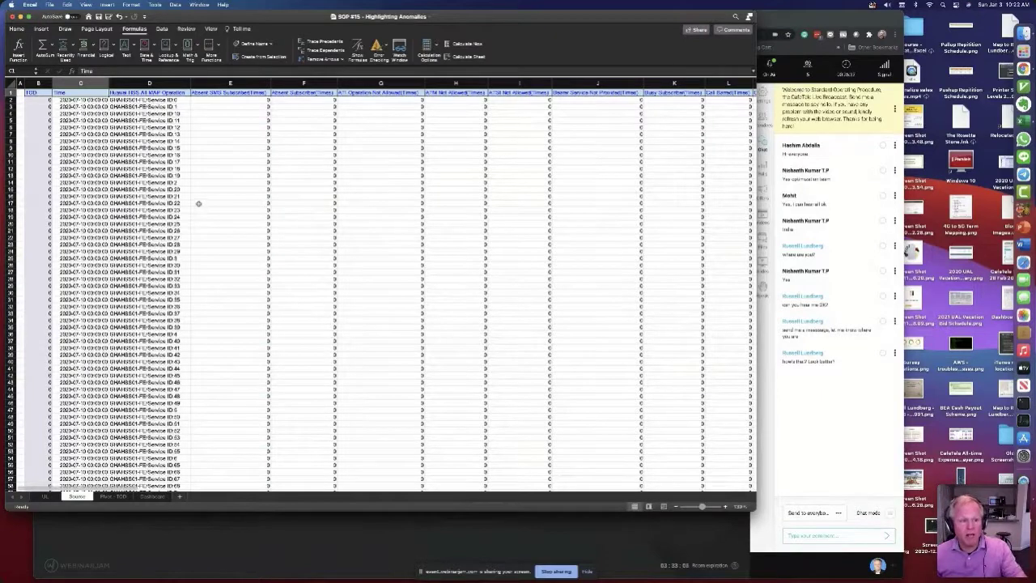
pyautogui.click(113, 497)
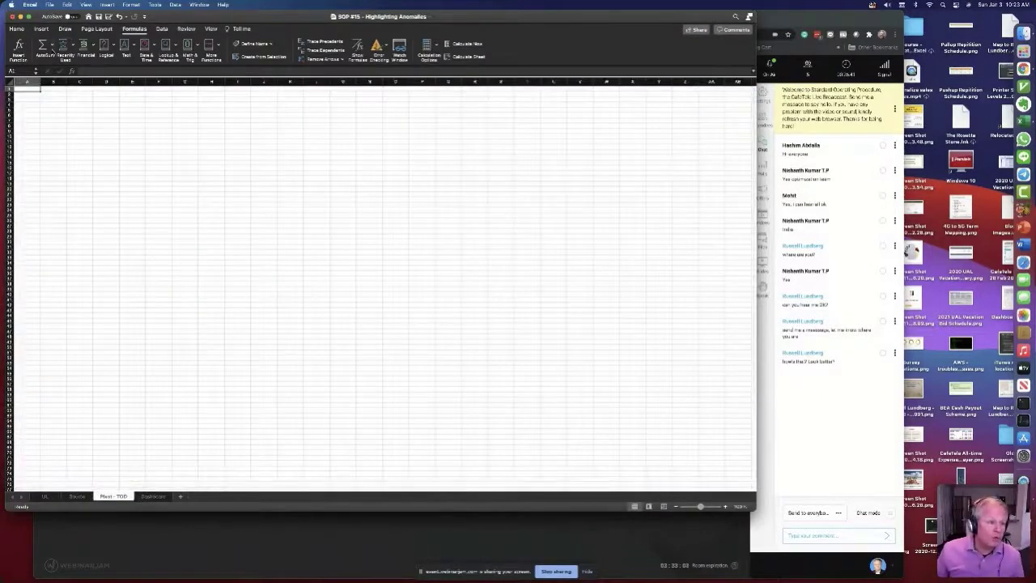
# Step: Insert a PivotTable with Source as its Table/Range and add the TOD field
pyautogui.click(41, 29)
pyautogui.click(18, 47)
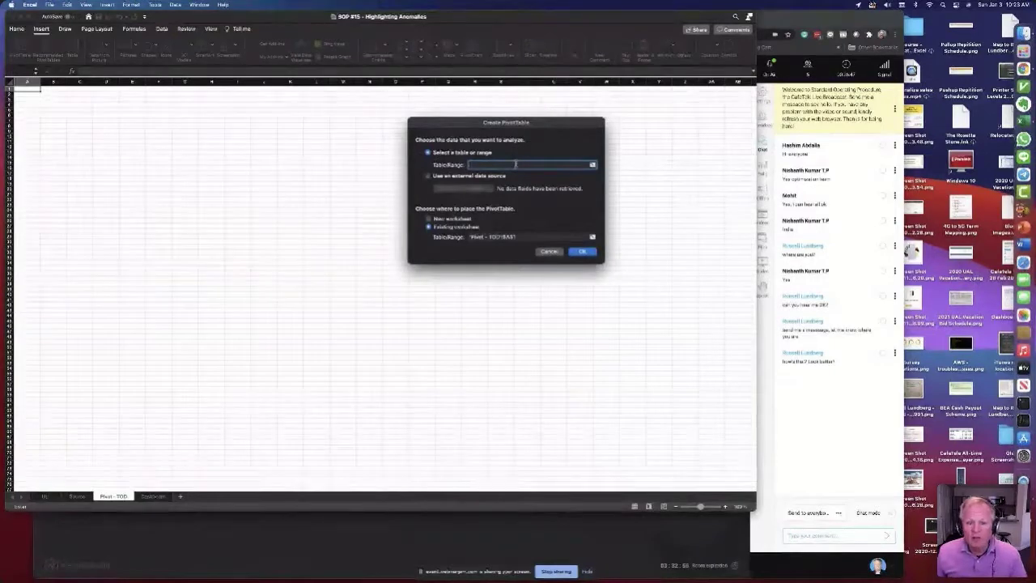
pyautogui.write('Source')
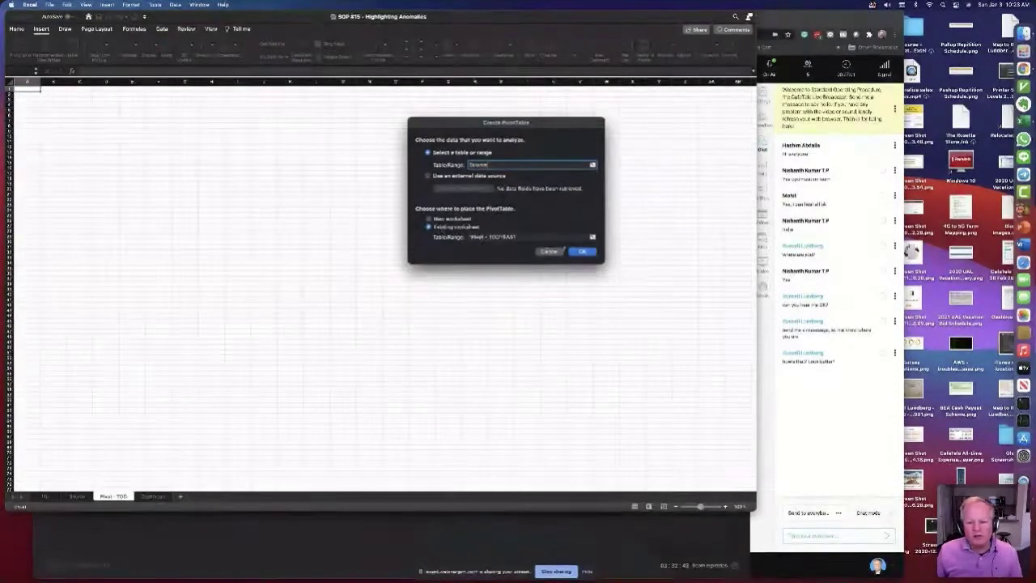
pyautogui.click(582, 251)
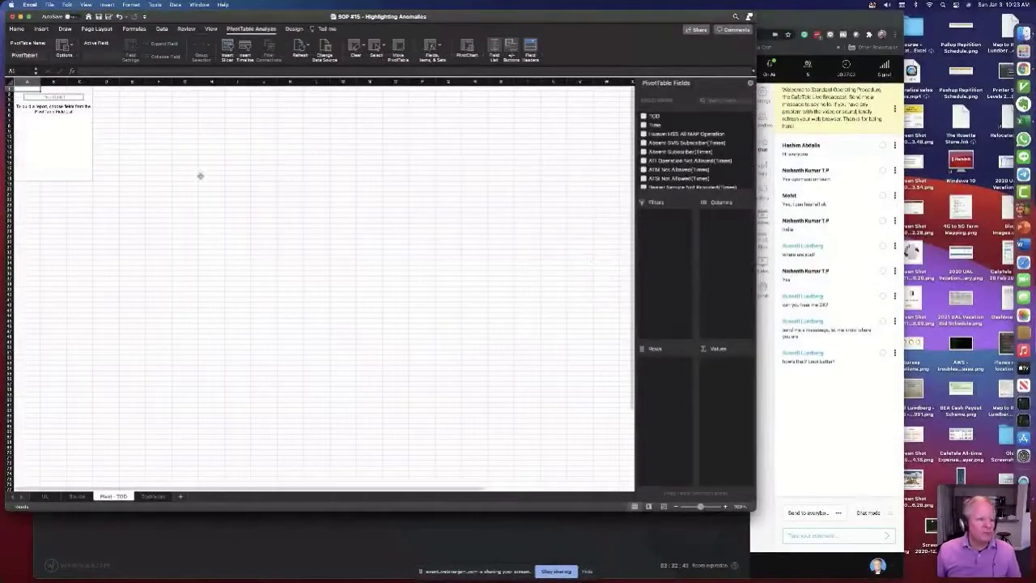
pyautogui.click(666, 117)
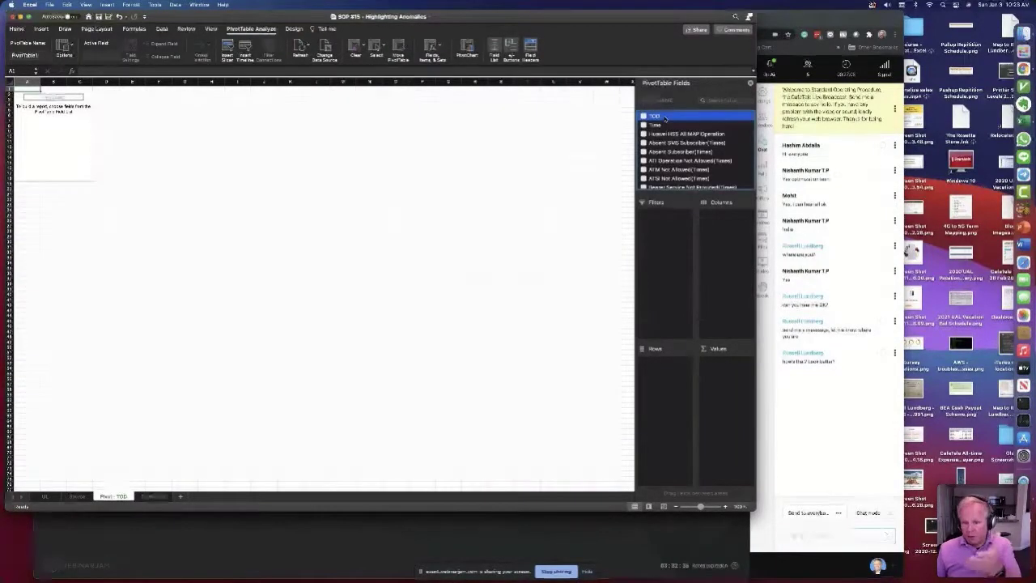
pyautogui.moveTo(665, 118); pyautogui.dragTo(675, 405)
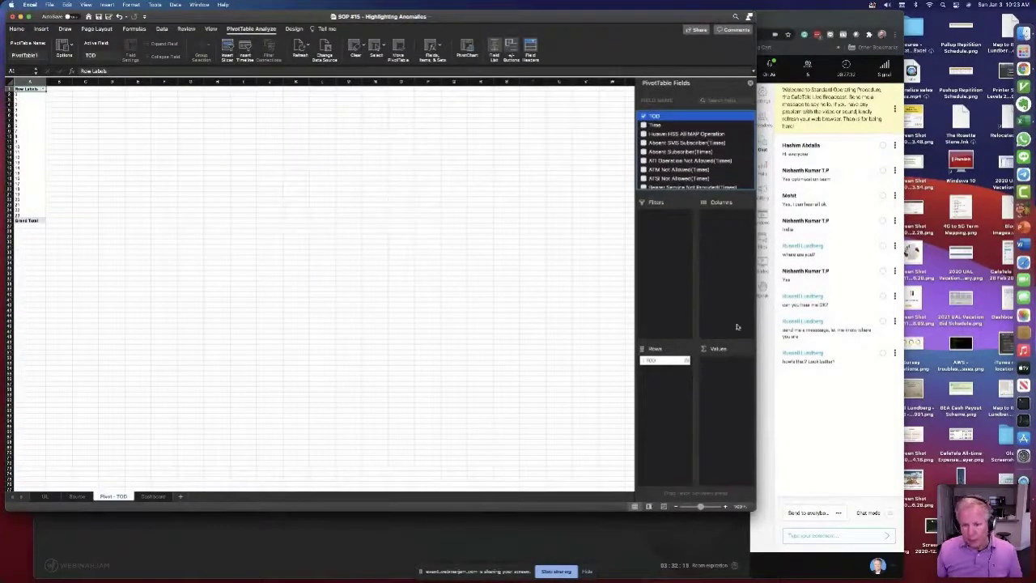
pyautogui.scroll(-5, 714, 177)
pyautogui.scroll(-8, 715, 178)
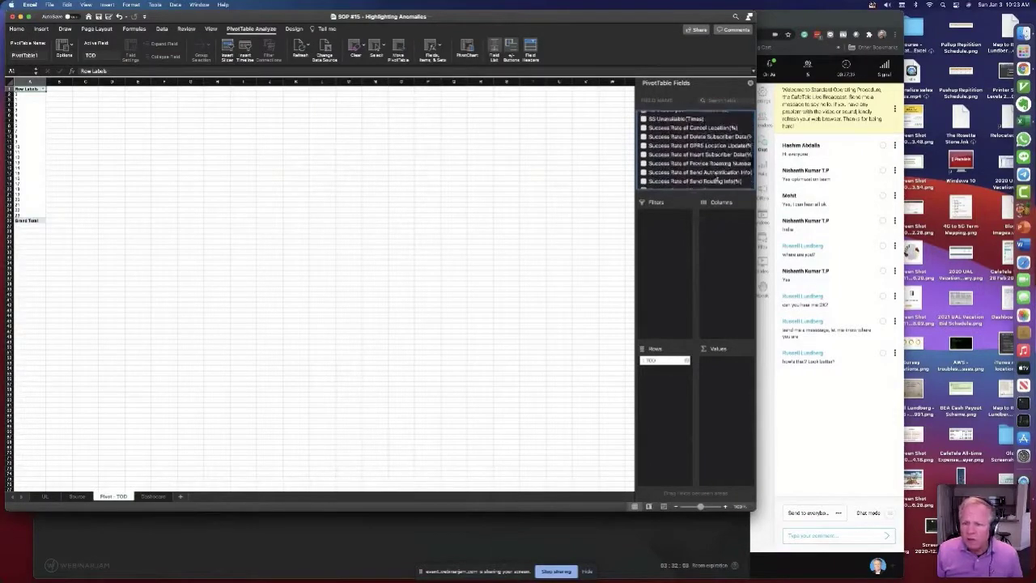
pyautogui.scroll(-3, 717, 180)
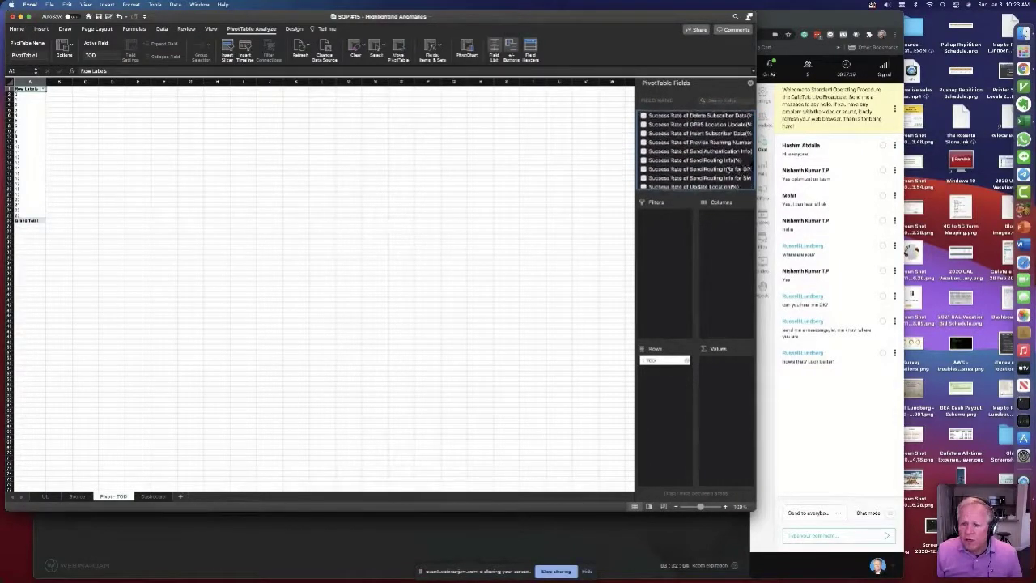
pyautogui.moveTo(664, 161); pyautogui.dragTo(737, 381)
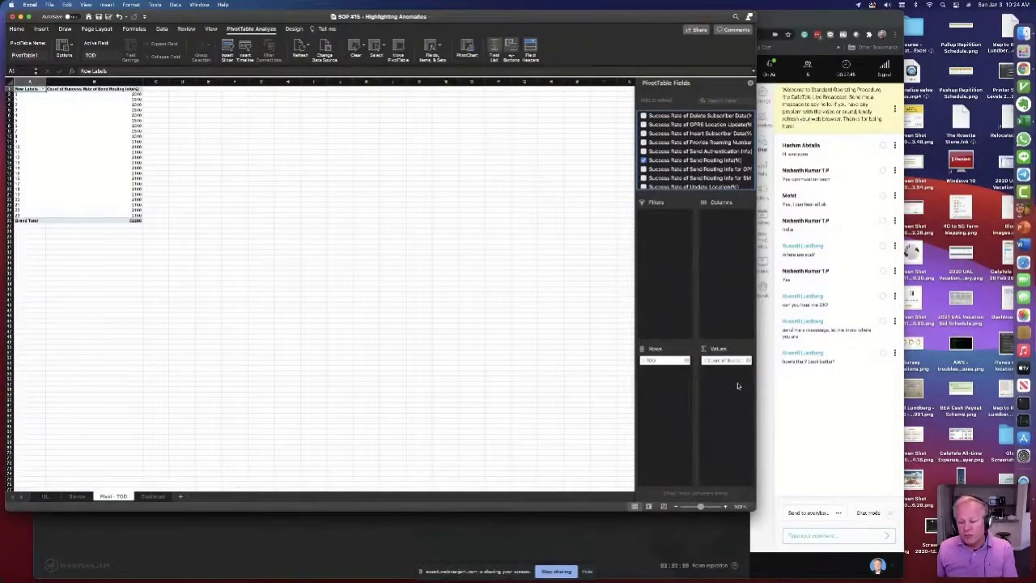
pyautogui.click(725, 506)
pyautogui.click(725, 506)
pyautogui.click(725, 507)
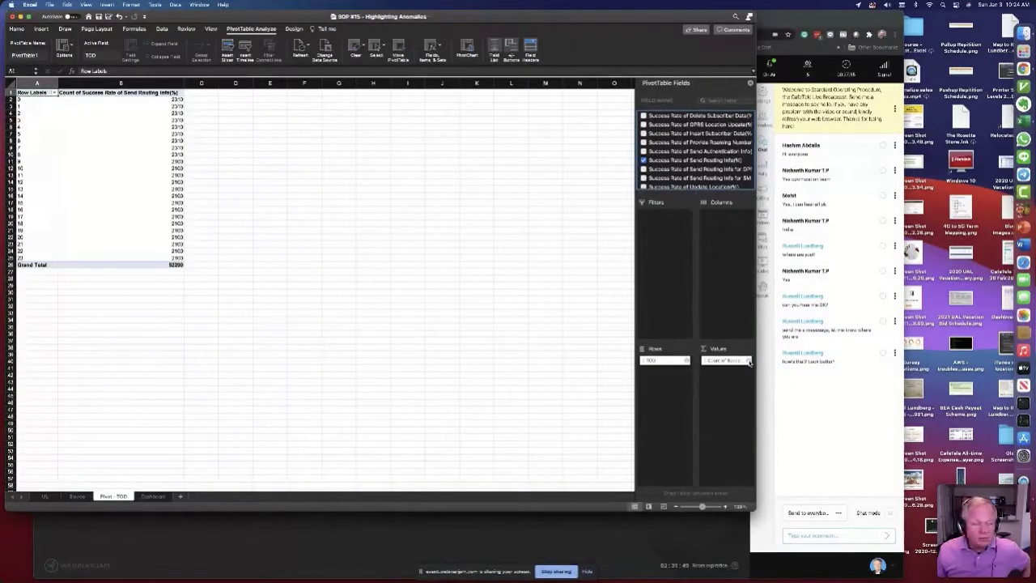
pyautogui.click(748, 362)
# Step: Summarize the value field as Average in Number format, giving a 93.63 Grand Total
pyautogui.click(477, 192)
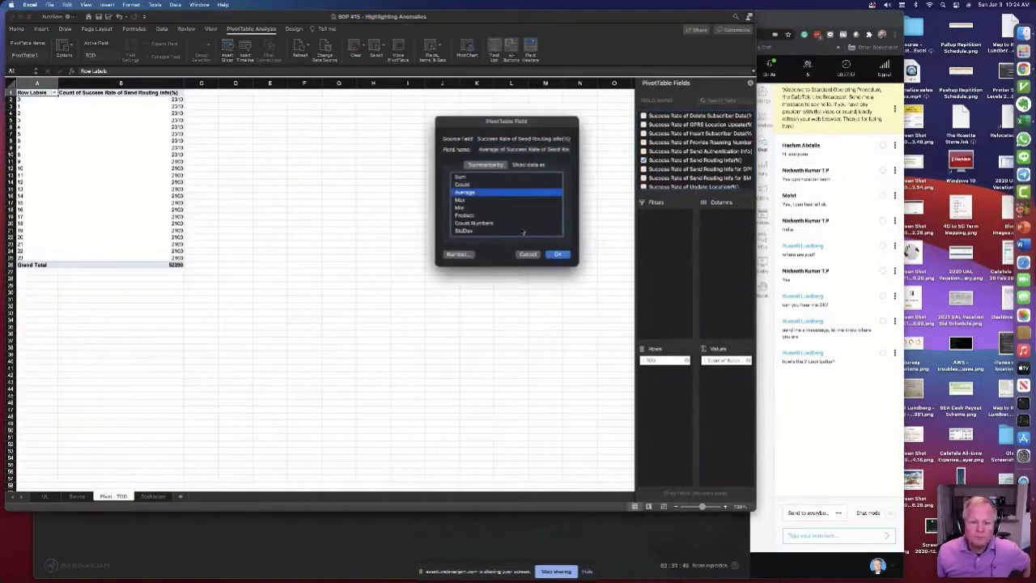
pyautogui.click(458, 254)
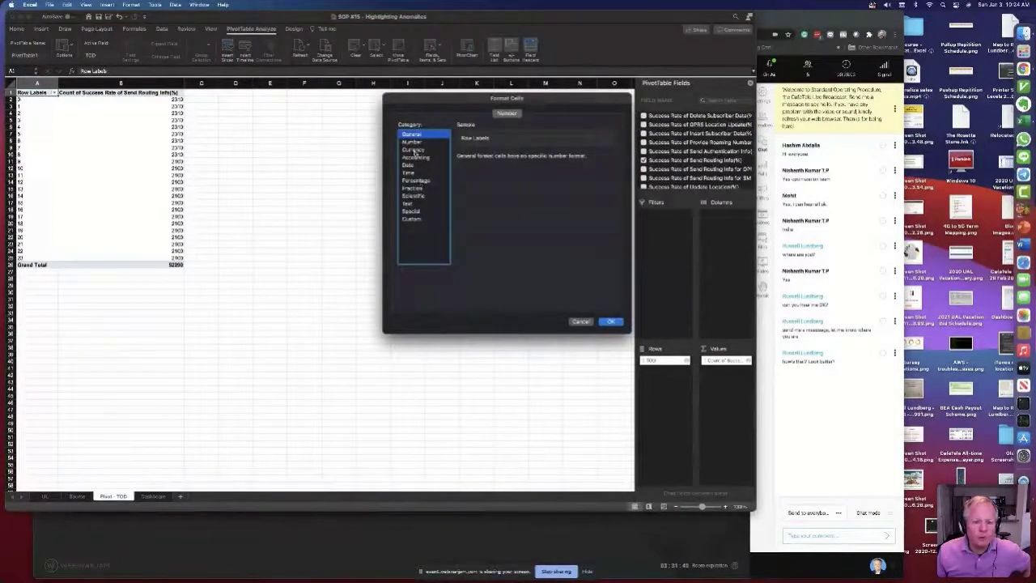
pyautogui.click(418, 142)
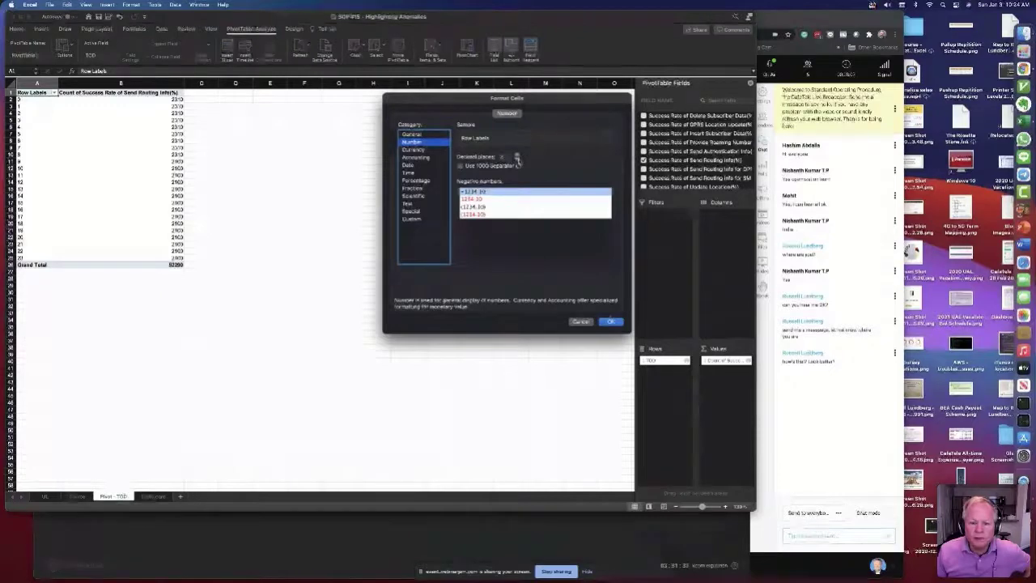
pyautogui.click(611, 321)
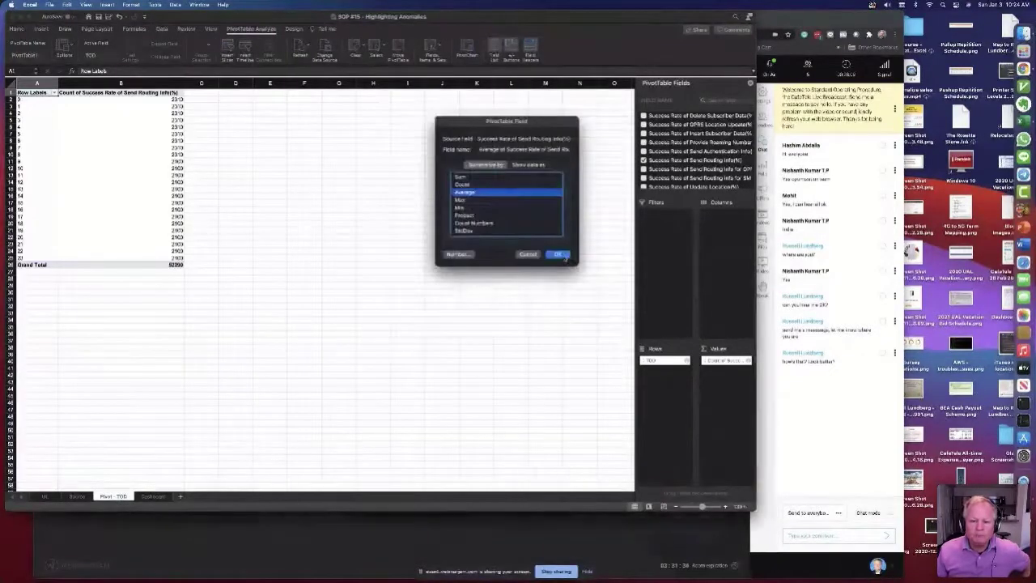
pyautogui.click(566, 256)
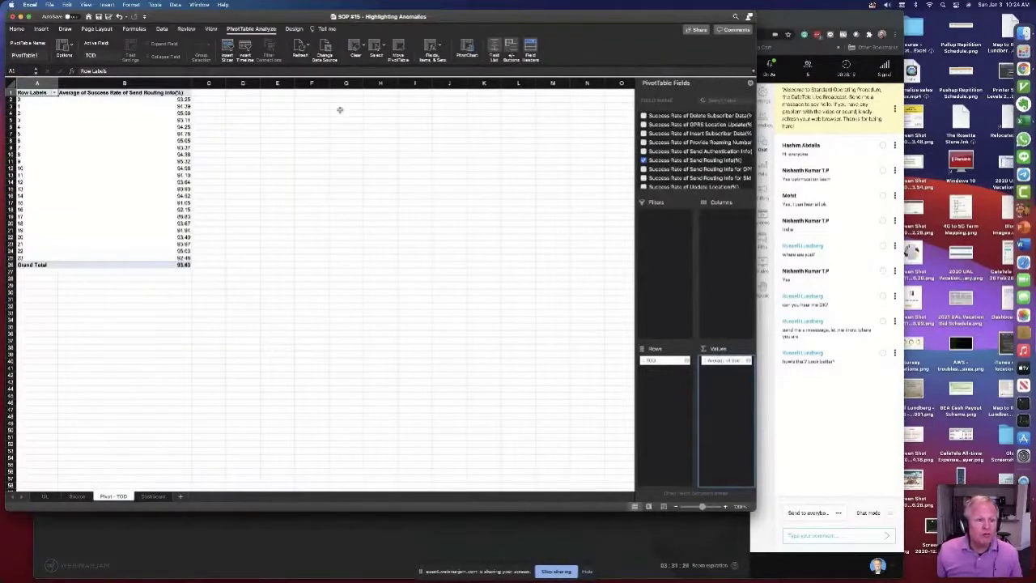
pyautogui.click(384, 93)
# Step: Enter 'Hour' in G1 and 'Send Routing Info' in H1, widening column H to fit
pyautogui.click(346, 91)
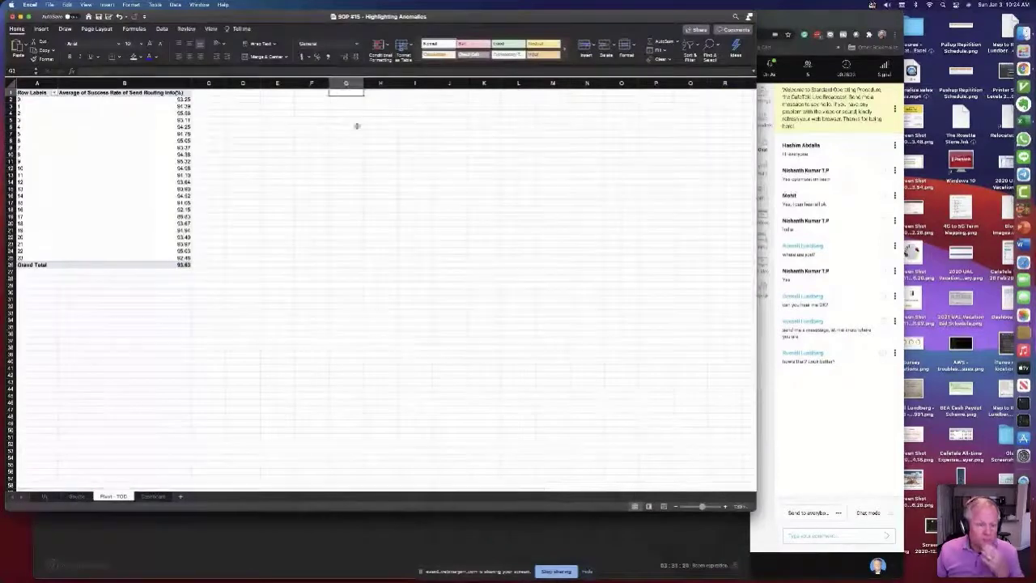
pyautogui.write('Hour')
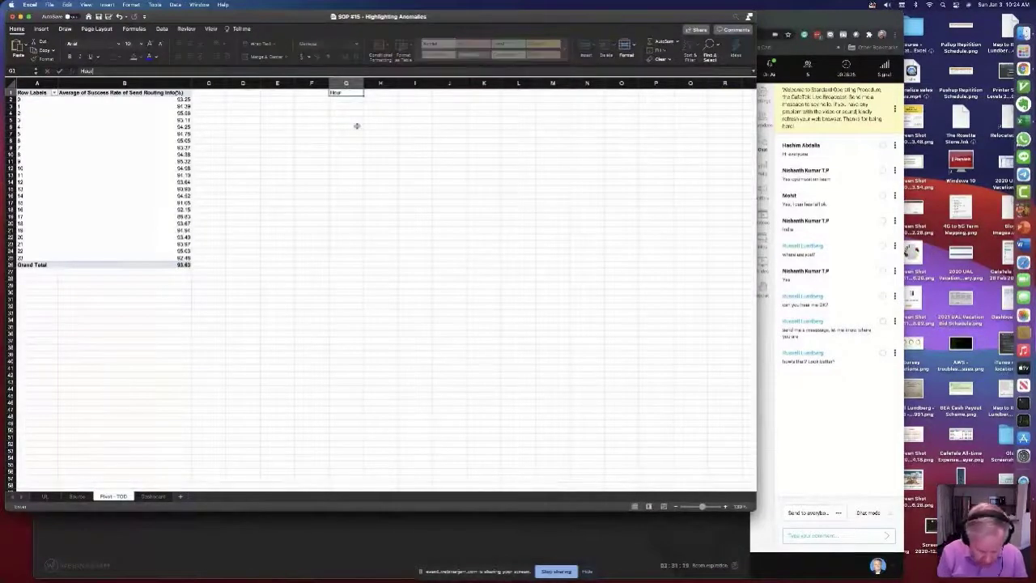
pyautogui.press('Tab')
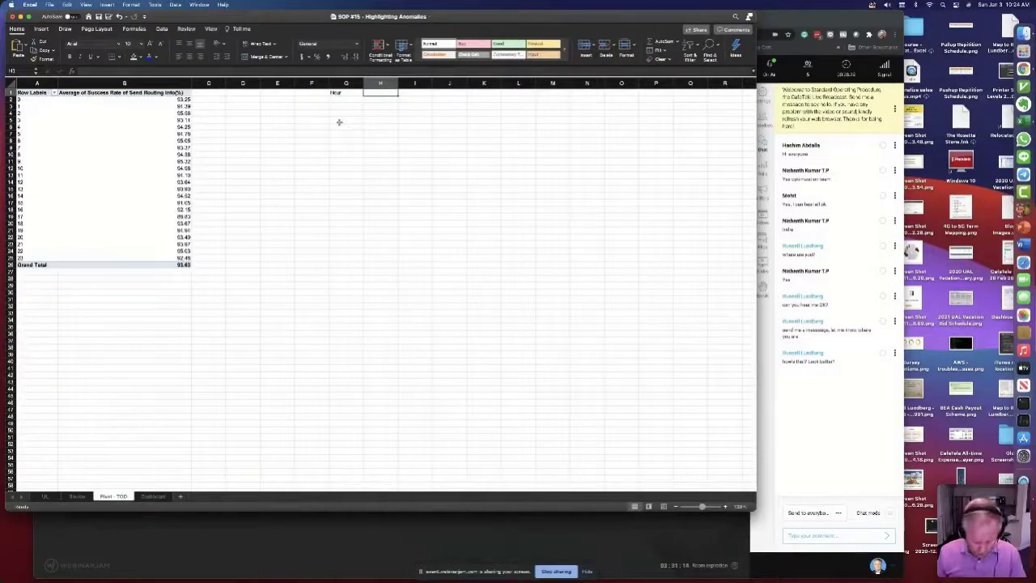
pyautogui.write('Send Routing Info')
pyautogui.press('Return')
pyautogui.moveTo(399, 83); pyautogui.dragTo(413, 83)
pyautogui.write('=')
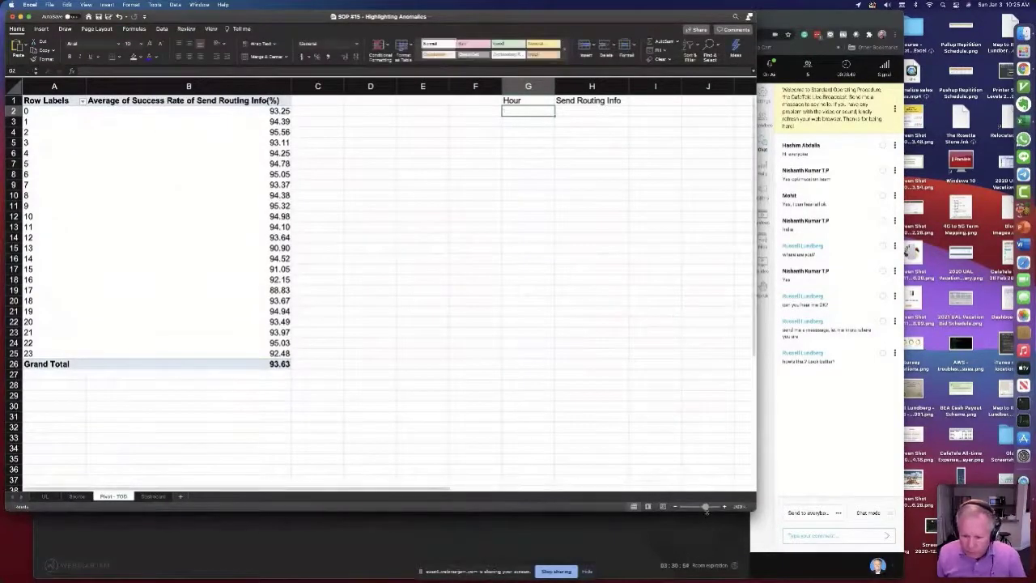
pyautogui.moveTo(705, 506); pyautogui.dragTo(701, 509)
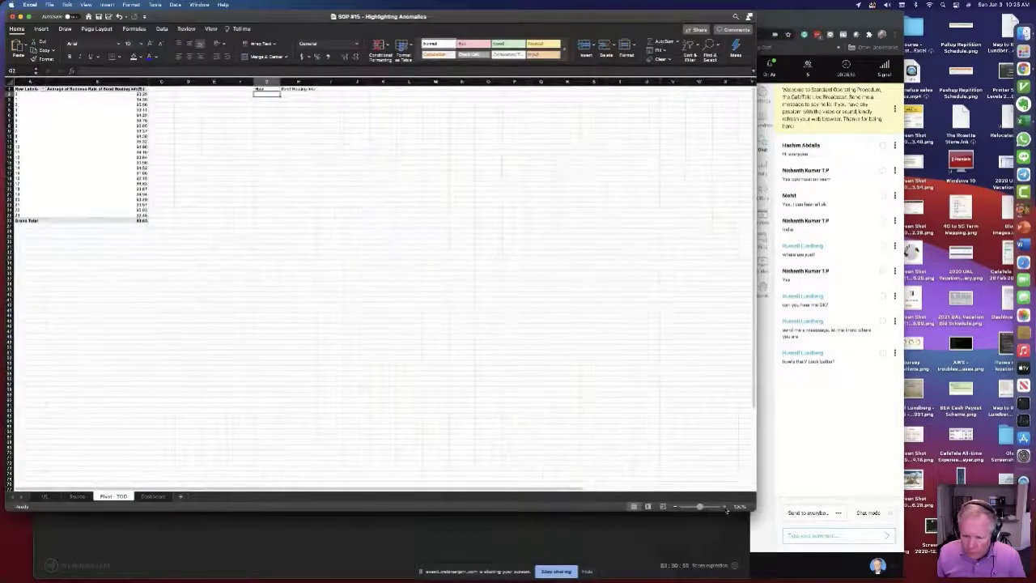
pyautogui.click(726, 505)
pyautogui.click(725, 506)
pyautogui.click(725, 506)
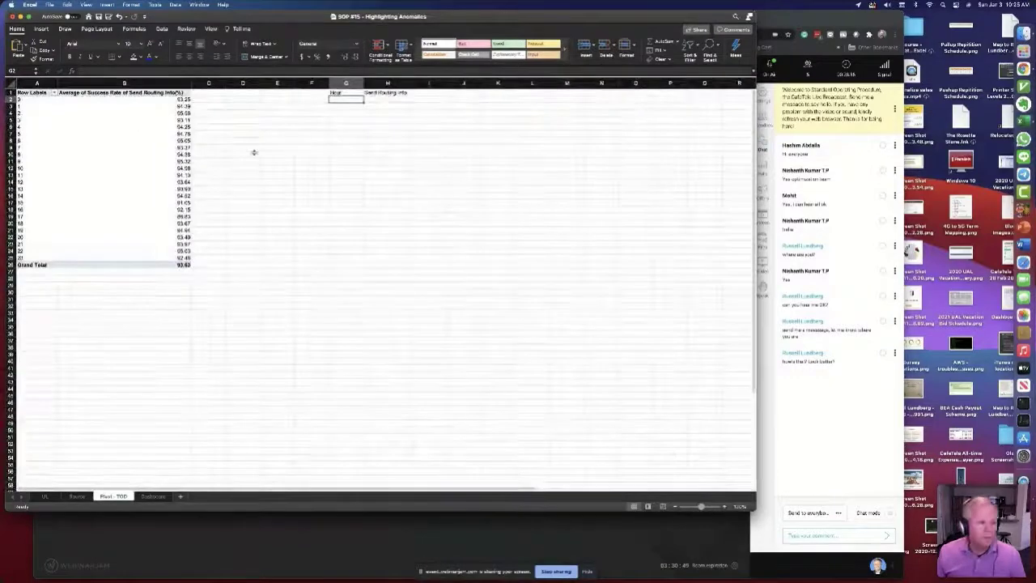
# Step: Enter =A2 in G2 so it shows hour 0
pyautogui.write('=')
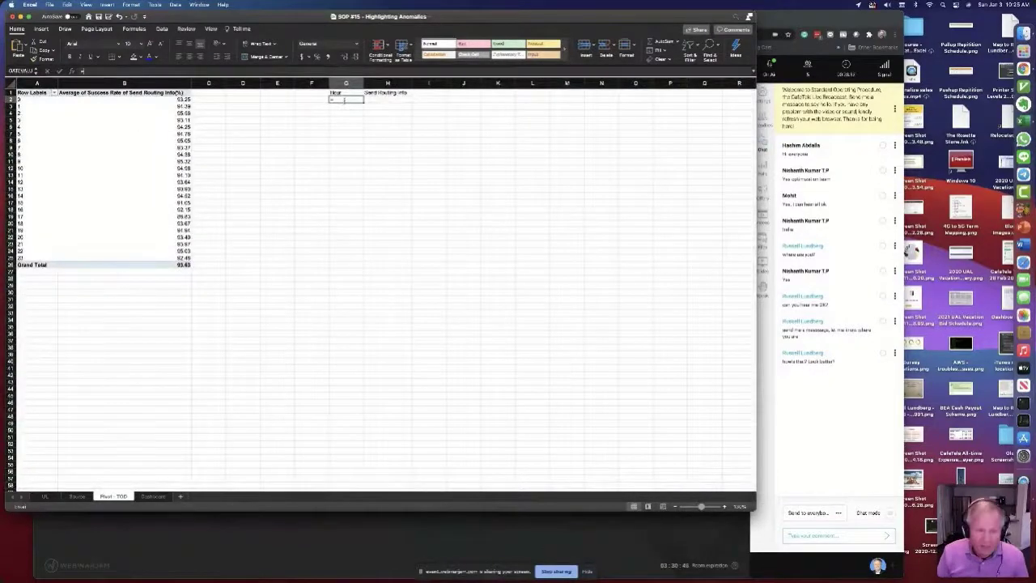
pyautogui.click(28, 99)
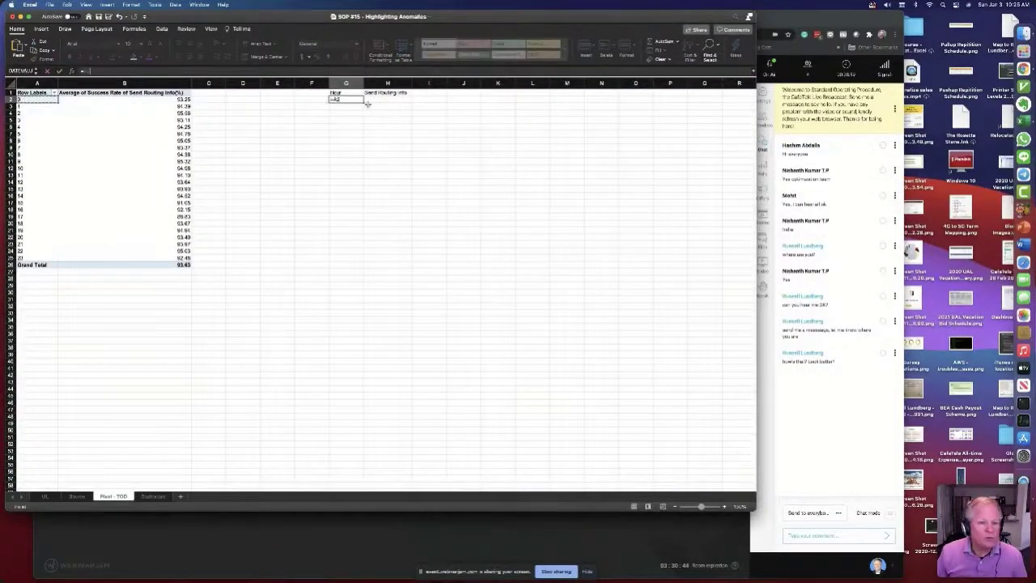
pyautogui.press('Return')
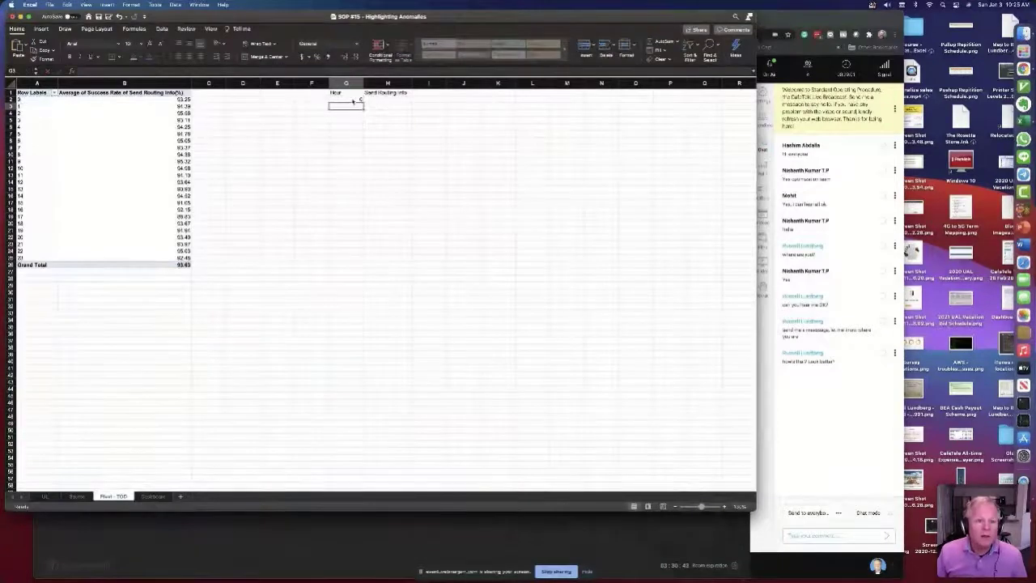
# Step: Link H2 to the pivot's hour-0 average via a GETPIVOTDATA formula (about 93.25)
pyautogui.click(382, 98)
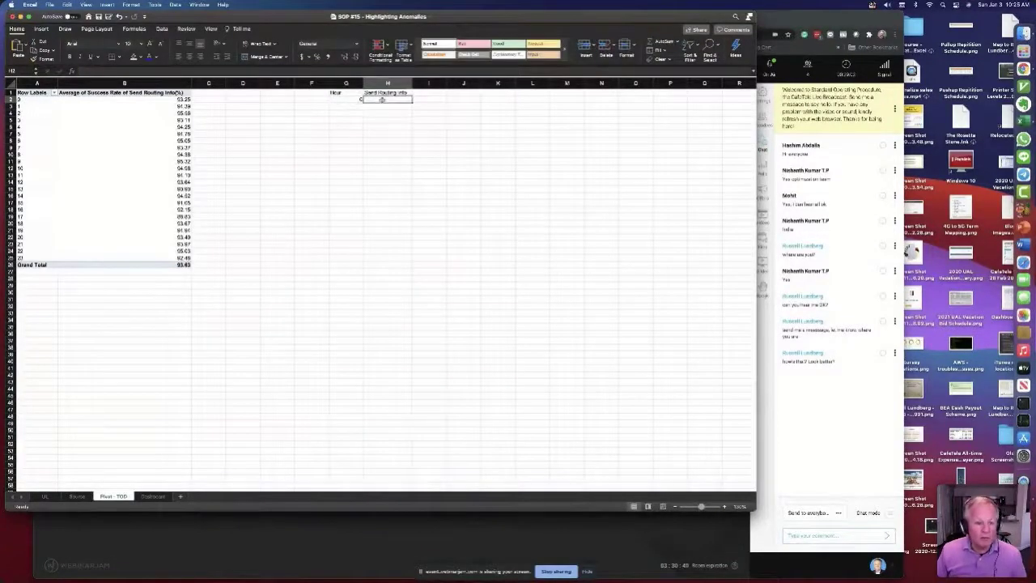
pyautogui.write('=')
pyautogui.click(178, 99)
pyautogui.press('Return')
pyautogui.press('Up')
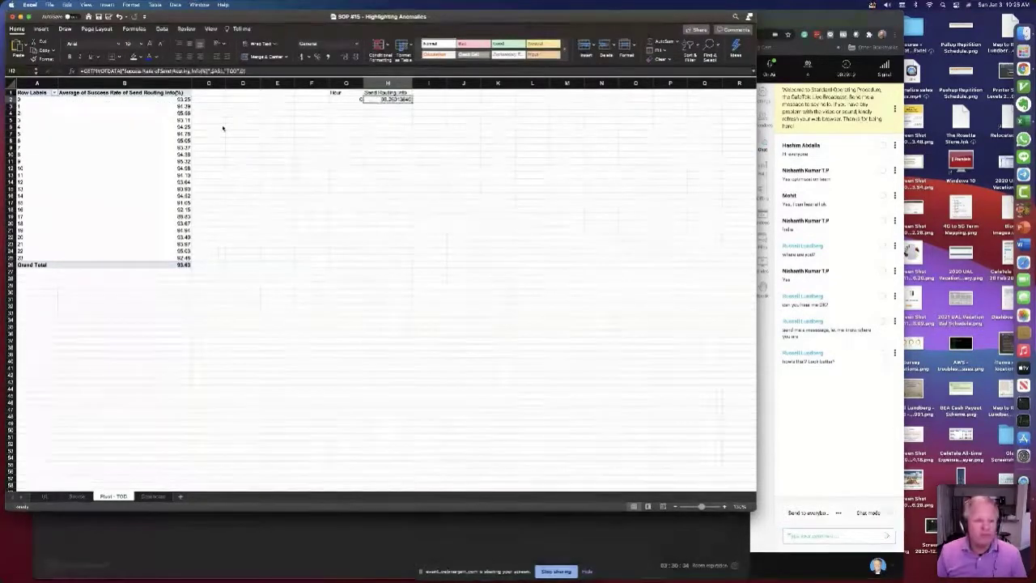
pyautogui.click(272, 71)
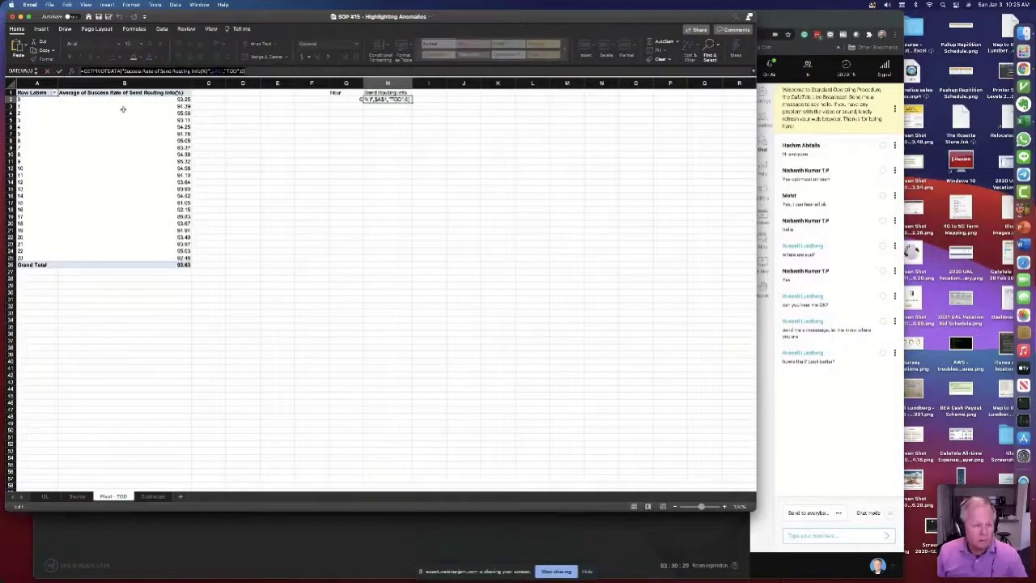
pyautogui.press('Escape')
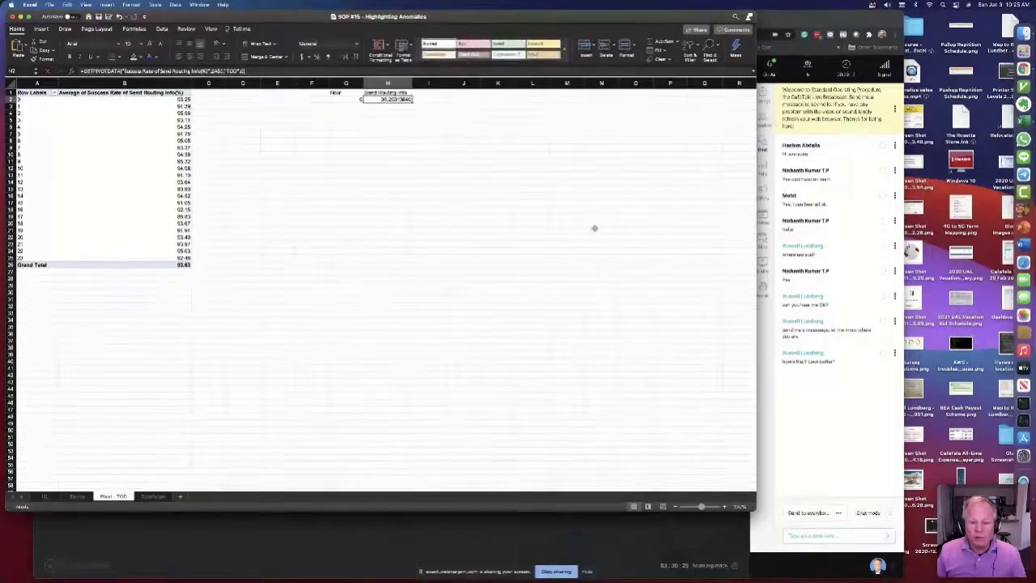
pyautogui.click(595, 230)
# Step: Paste H2's formula into N21 and remove its leading = so it shows as text
pyautogui.press('super+v')
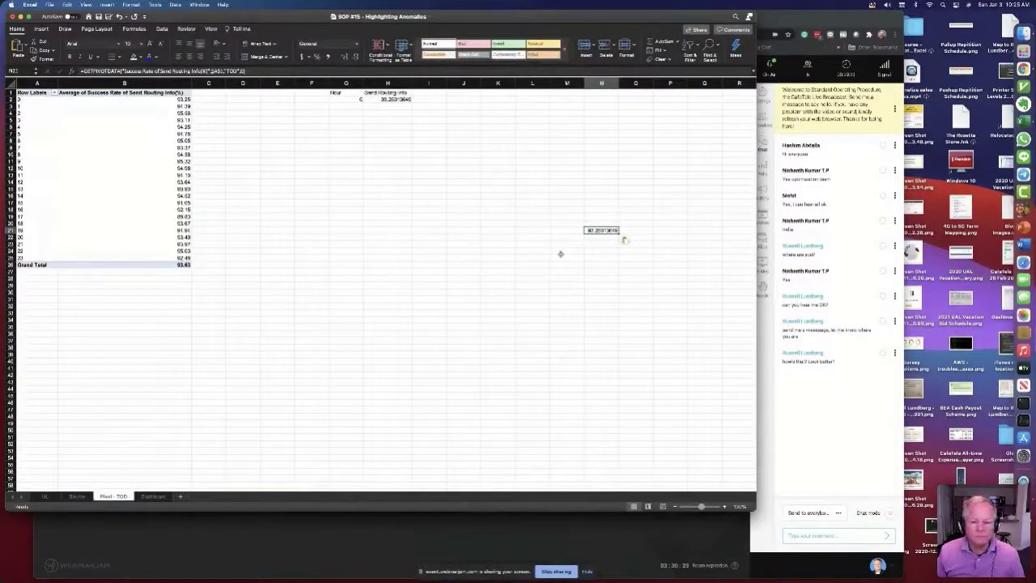
pyautogui.click(84, 71)
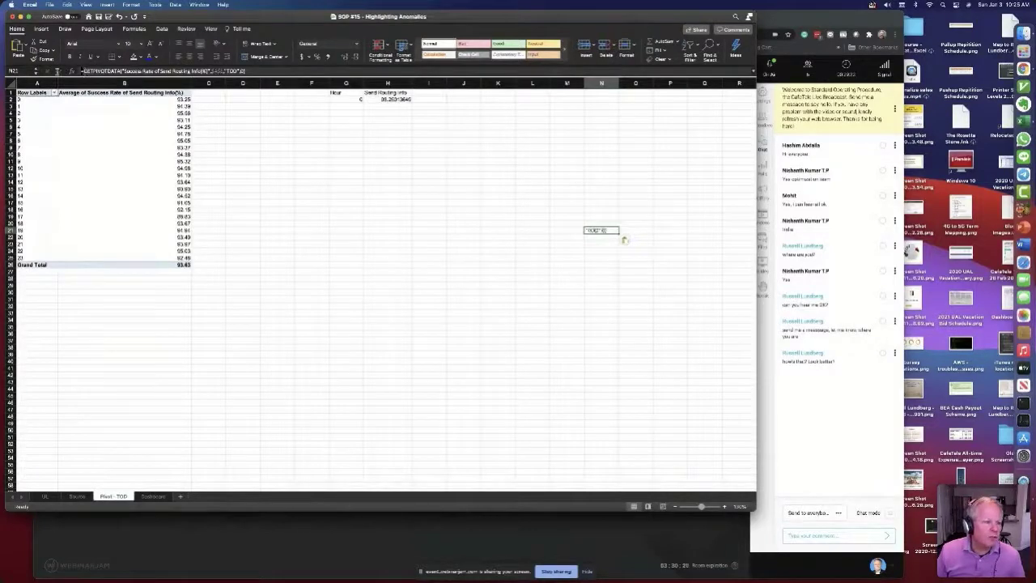
pyautogui.press('BackSpace')
pyautogui.press('Return')
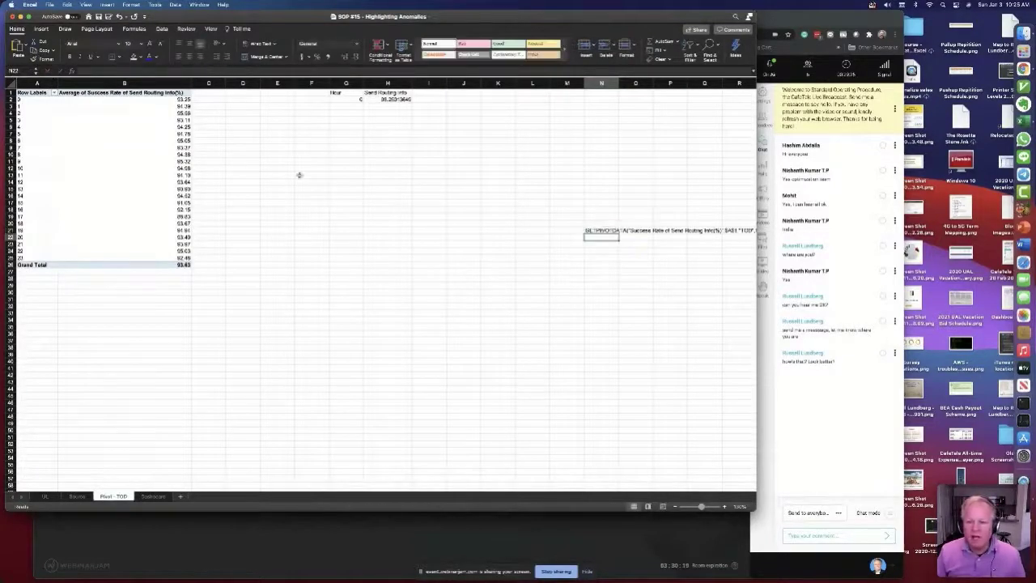
# Step: Narrow columns I–M and compare N21's formula text with H2's formula
pyautogui.moveTo(754, 249); pyautogui.dragTo(765, 249)
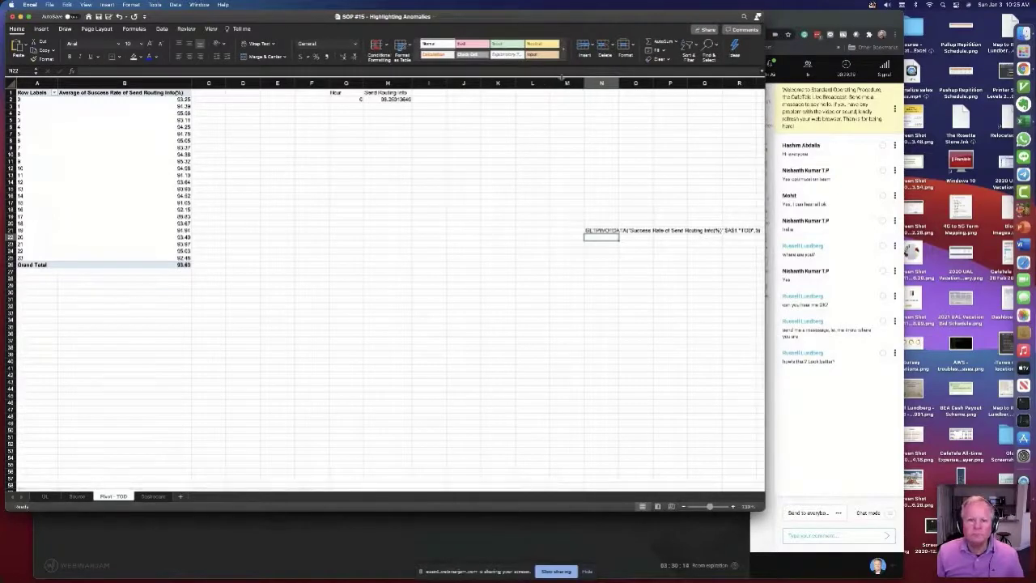
pyautogui.moveTo(464, 91); pyautogui.dragTo(534, 91)
pyautogui.click(526, 261)
pyautogui.click(492, 238)
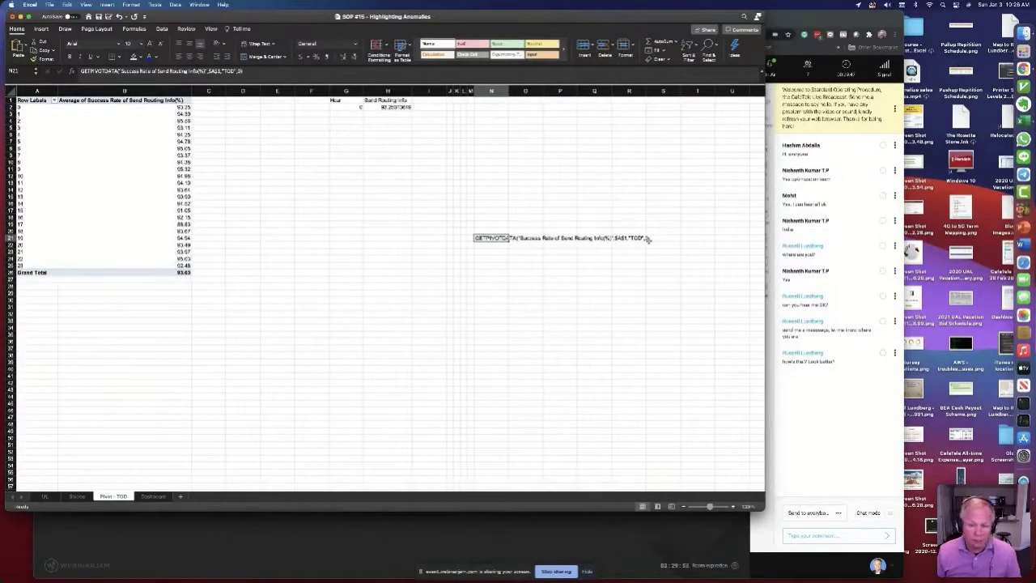
pyautogui.click(397, 107)
pyautogui.scroll(-1, 397, 112)
pyautogui.scroll(1, 290, 117)
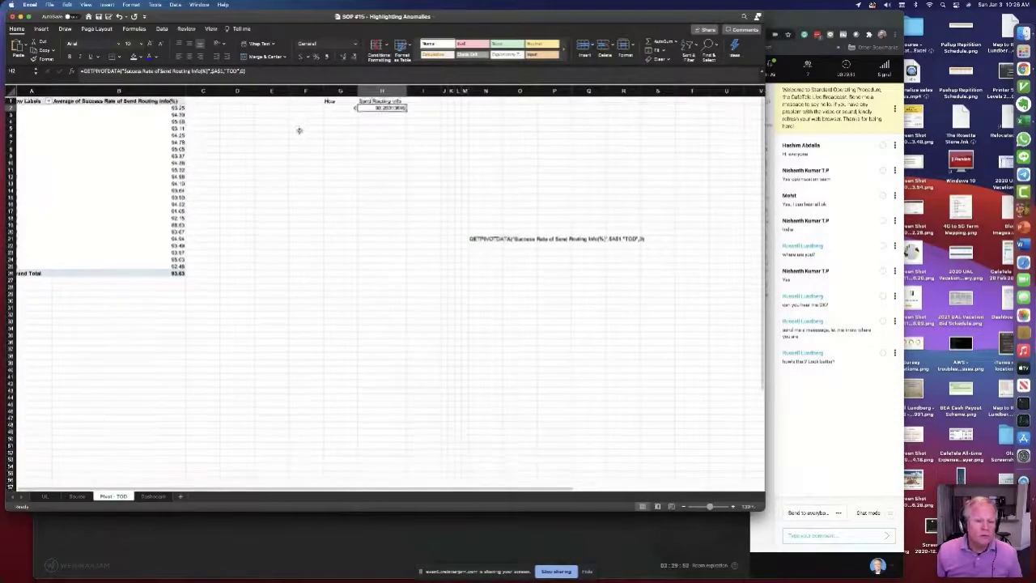
# Step: Edit H2's GETPIVOTDATA formula to take its hour from cell G2
pyautogui.click(244, 71)
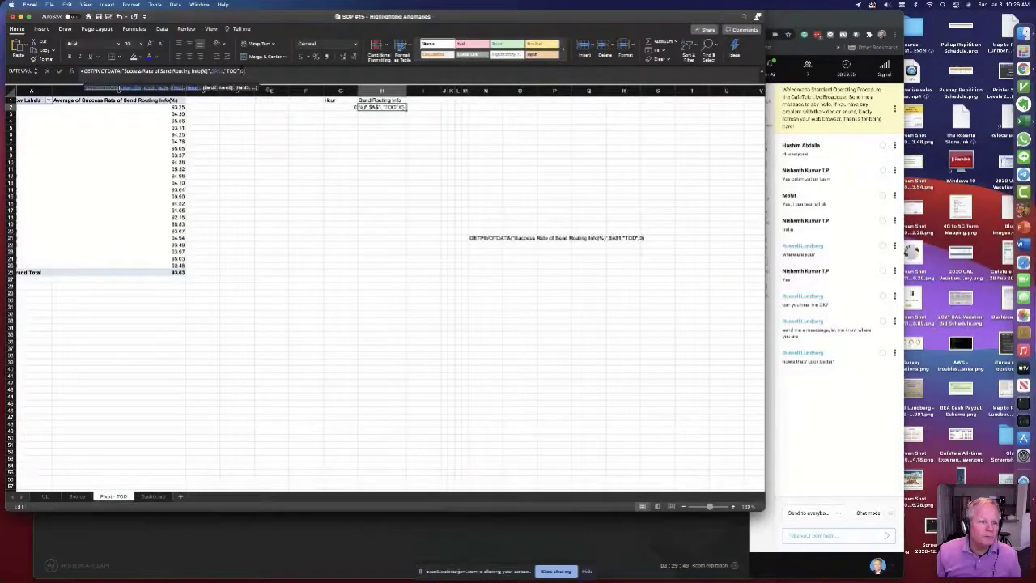
pyautogui.click(349, 108)
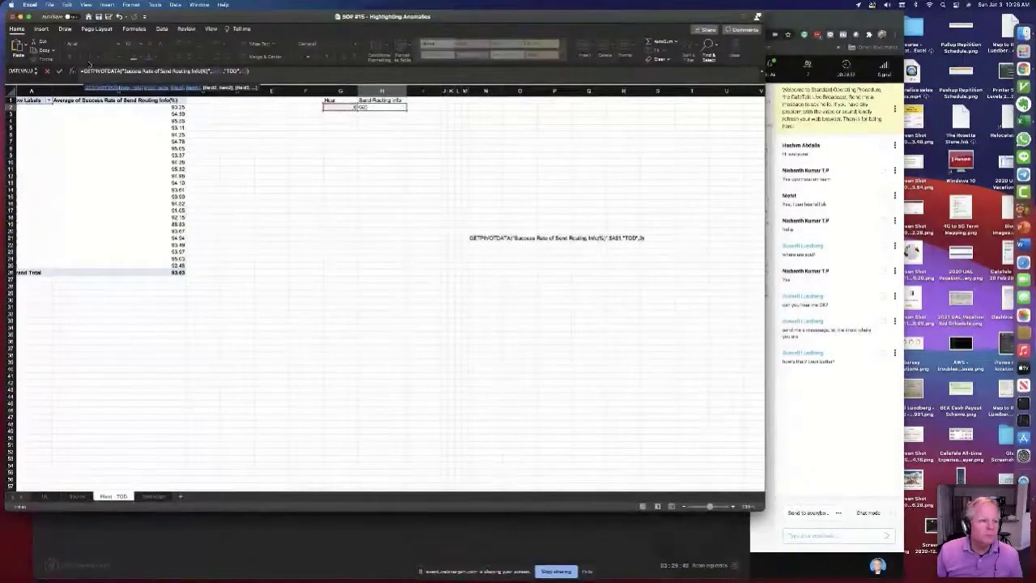
pyautogui.click(59, 71)
# Step: Fill G2:H2 down to row 25, apply Accounting format to H2:H25, and select G2:H25
pyautogui.click(344, 107)
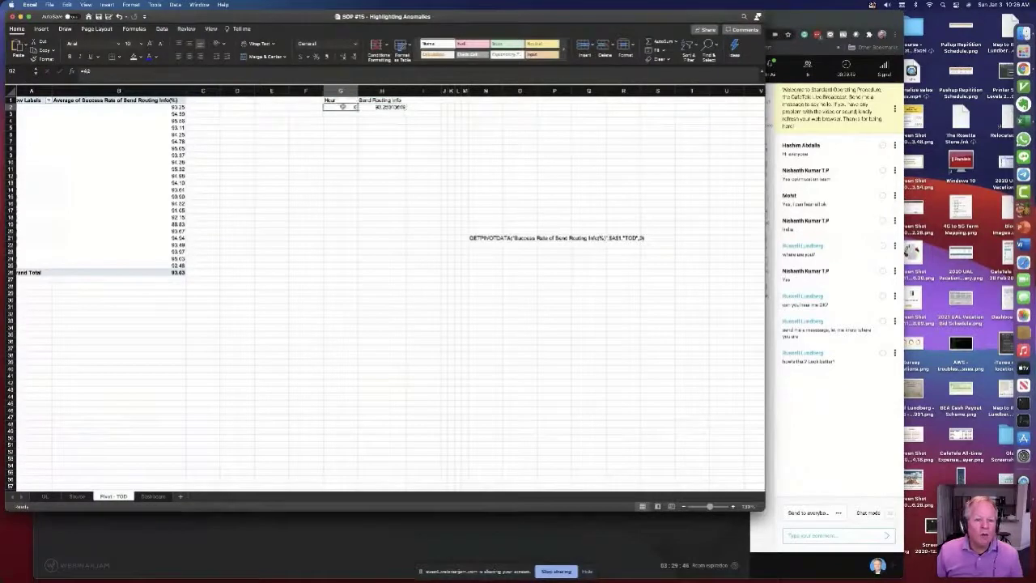
pyautogui.click(141, 58)
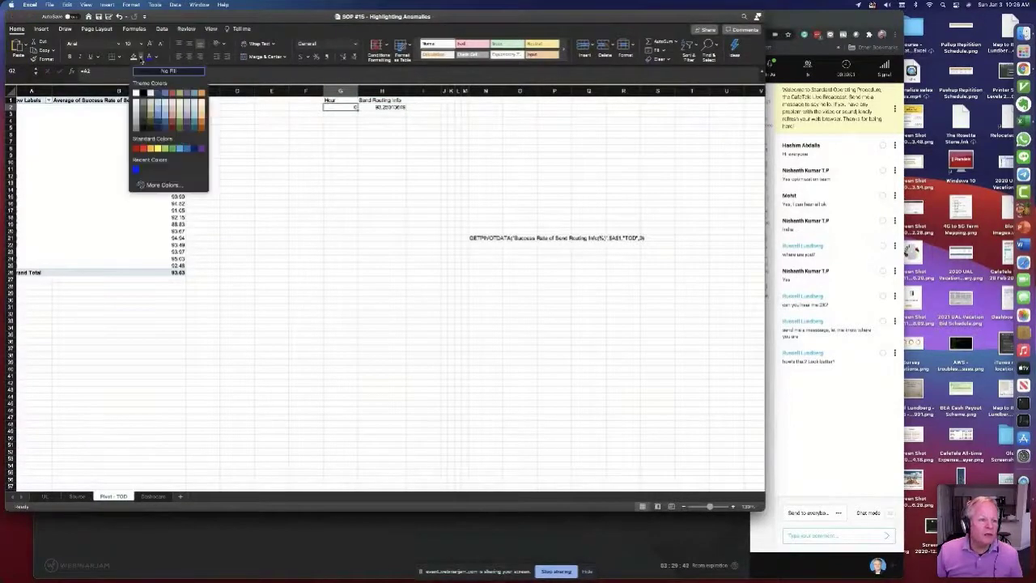
pyautogui.click(187, 103)
pyautogui.click(379, 107)
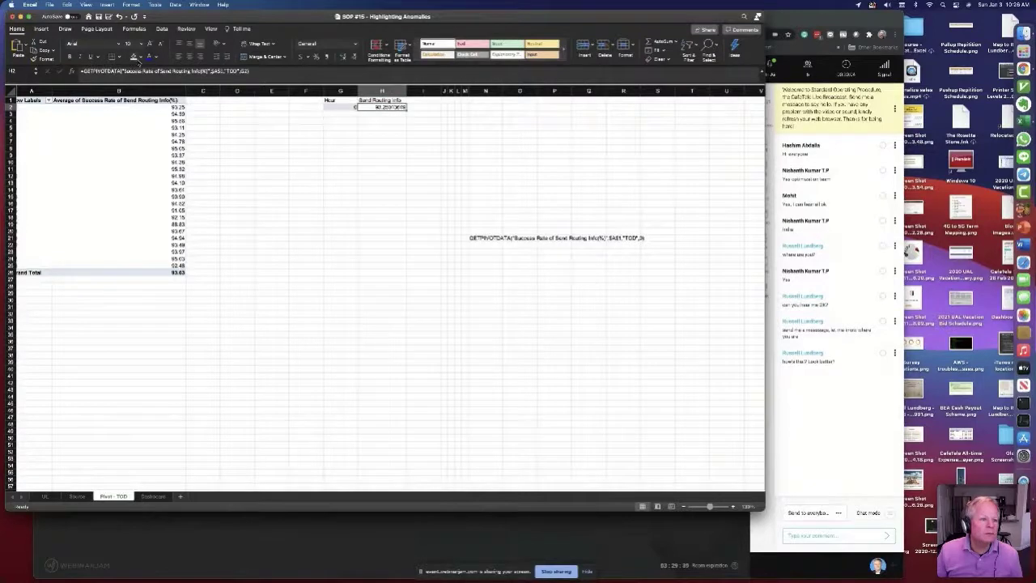
pyautogui.click(353, 107)
pyautogui.moveTo(356, 109); pyautogui.dragTo(356, 267)
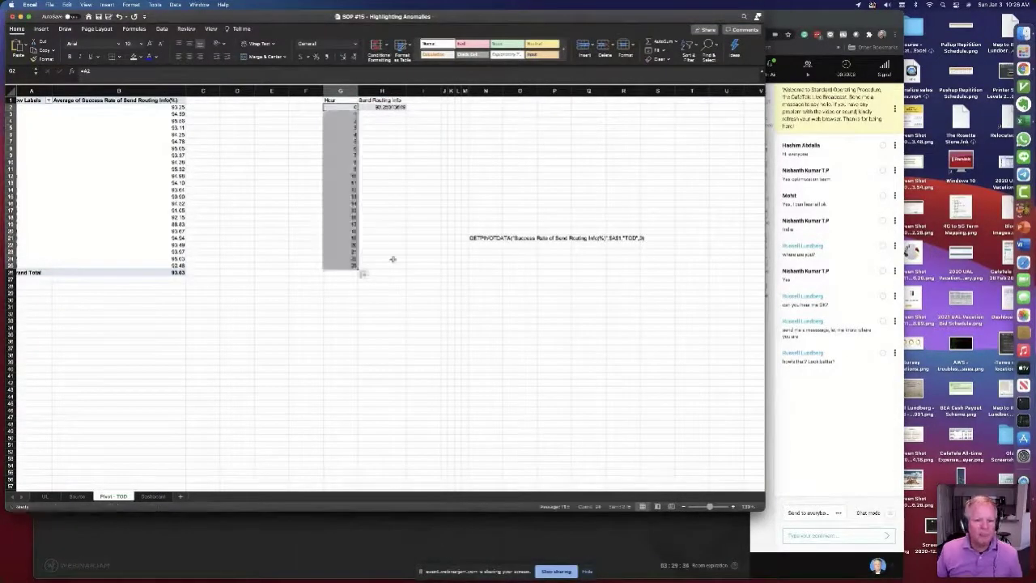
pyautogui.click(387, 107)
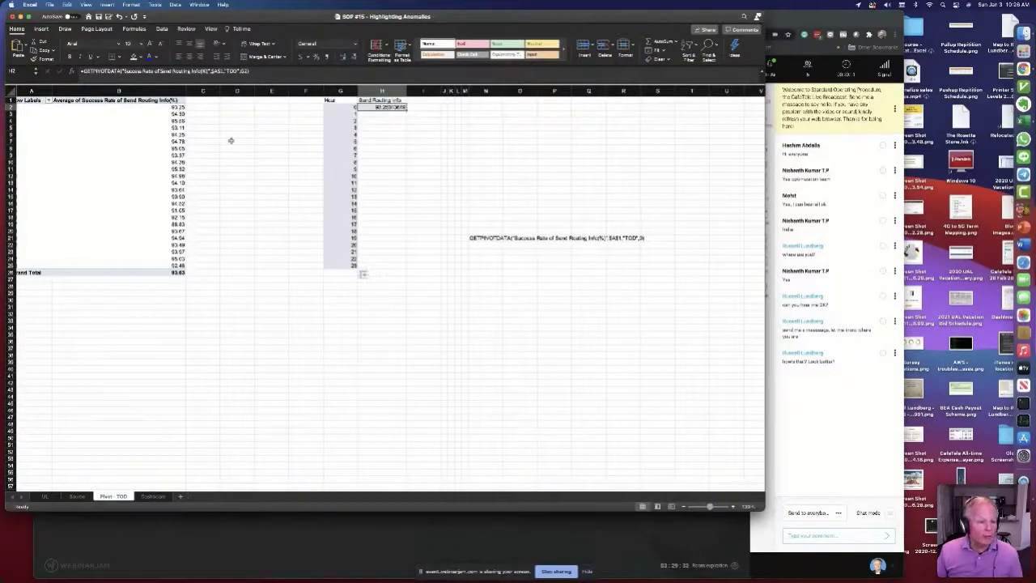
pyautogui.moveTo(407, 110); pyautogui.dragTo(411, 275)
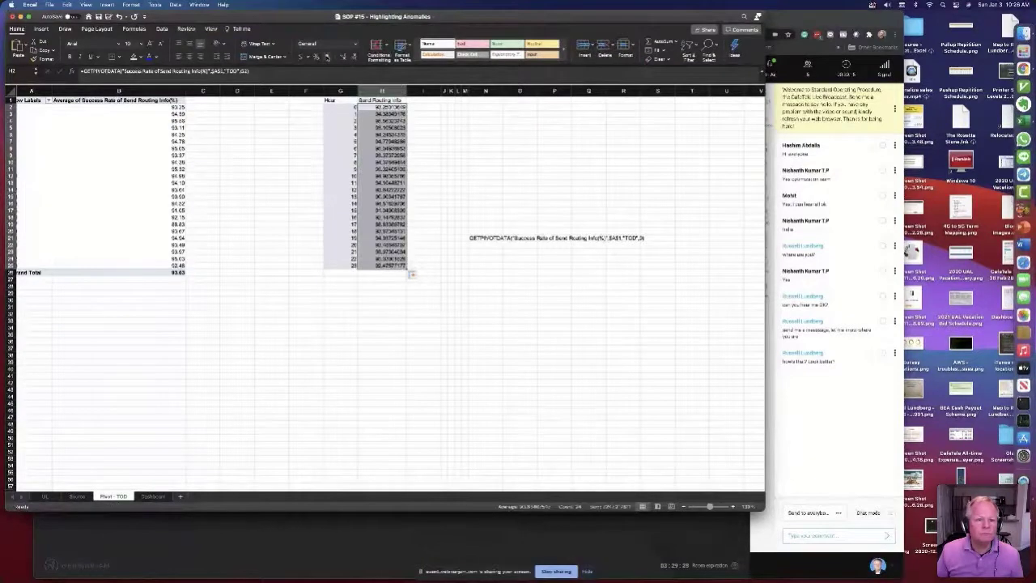
pyautogui.press('super+shift+exclam')
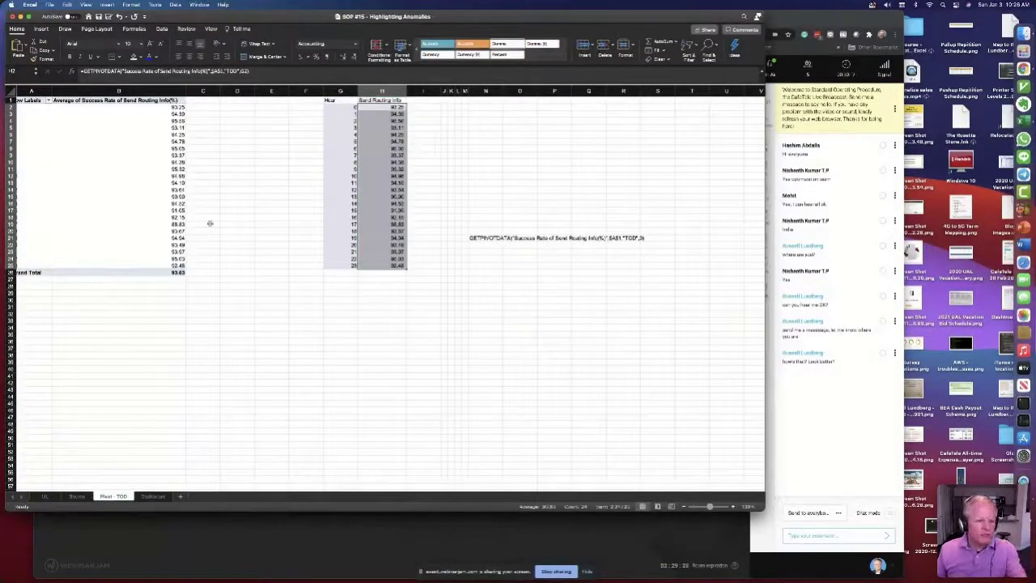
pyautogui.moveTo(343, 106); pyautogui.dragTo(377, 260)
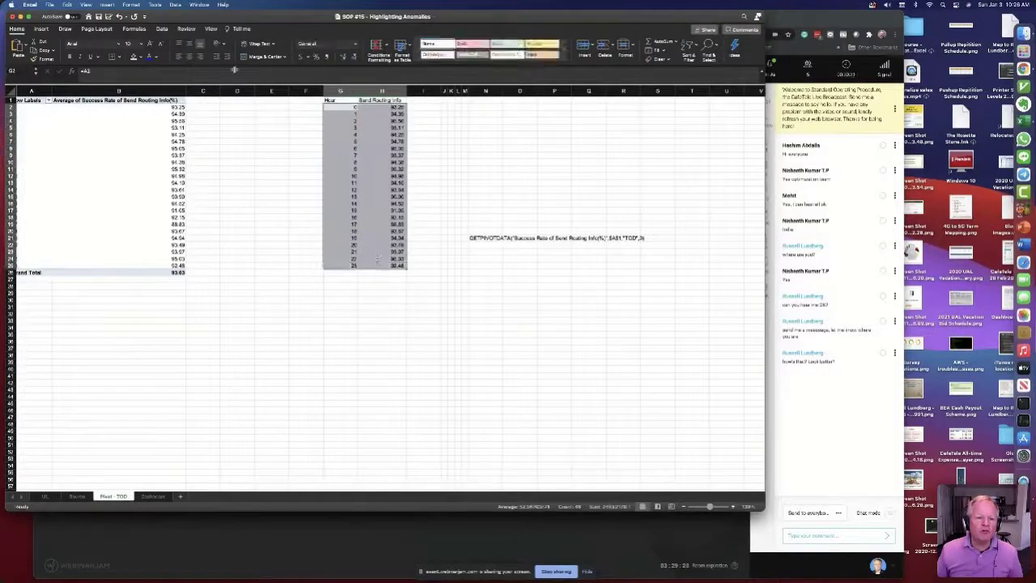
# Step: Insert a column chart, place it around columns N–S, and delete the Hour series
pyautogui.click(107, 5)
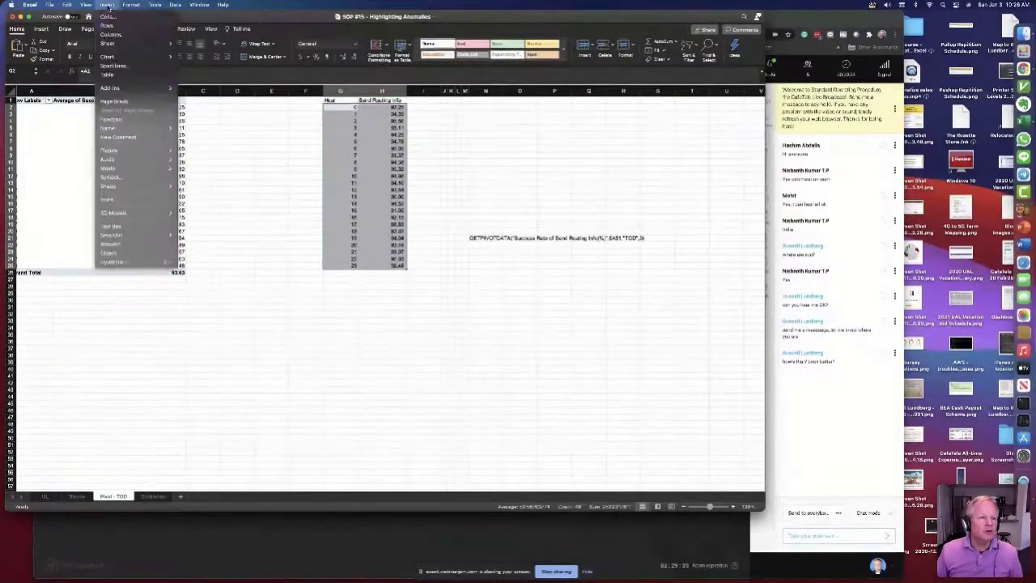
pyautogui.moveTo(116, 57)
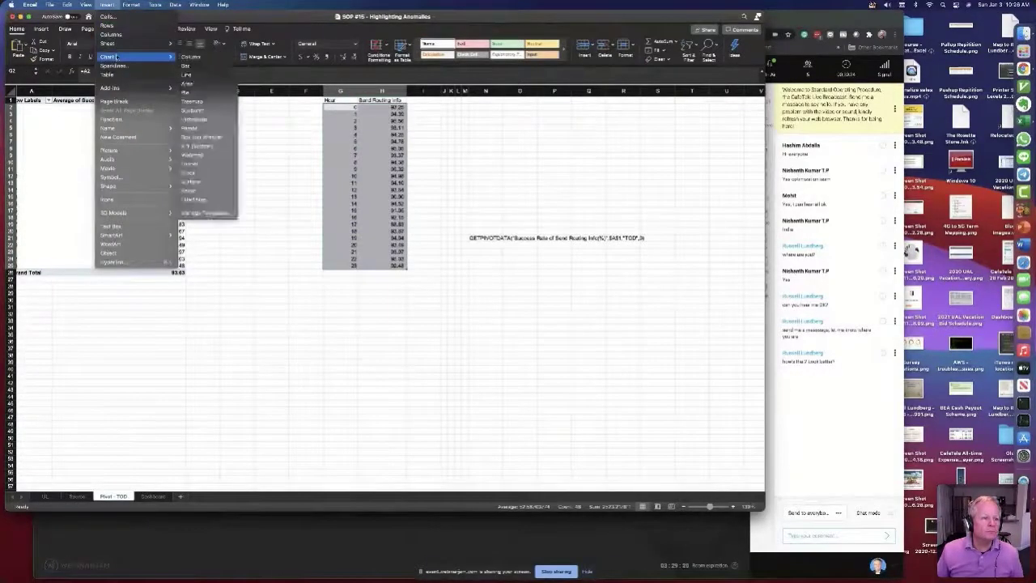
pyautogui.click(201, 60)
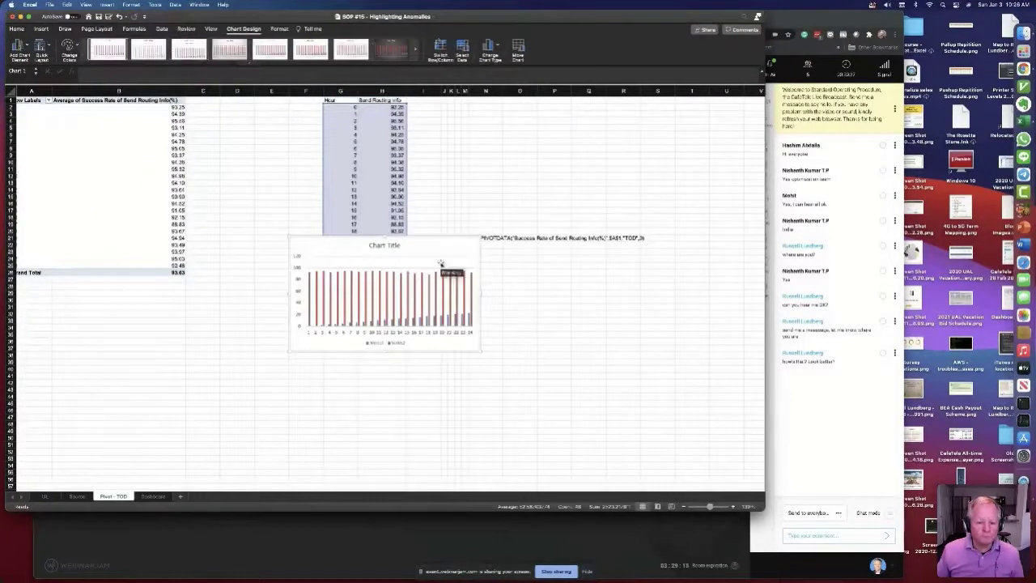
pyautogui.moveTo(451, 242); pyautogui.dragTo(629, 135)
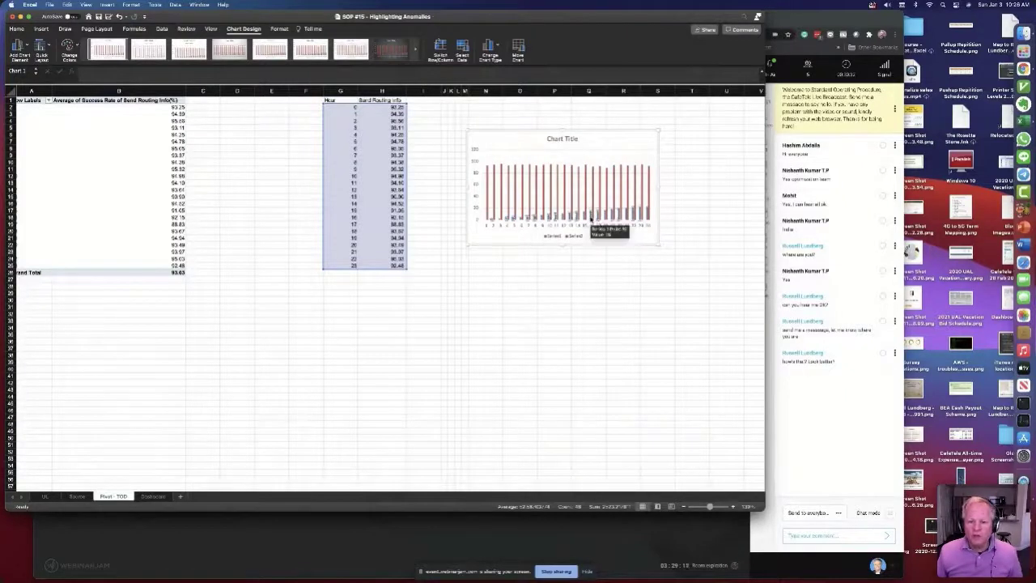
pyautogui.click(590, 218)
pyautogui.press('Delete')
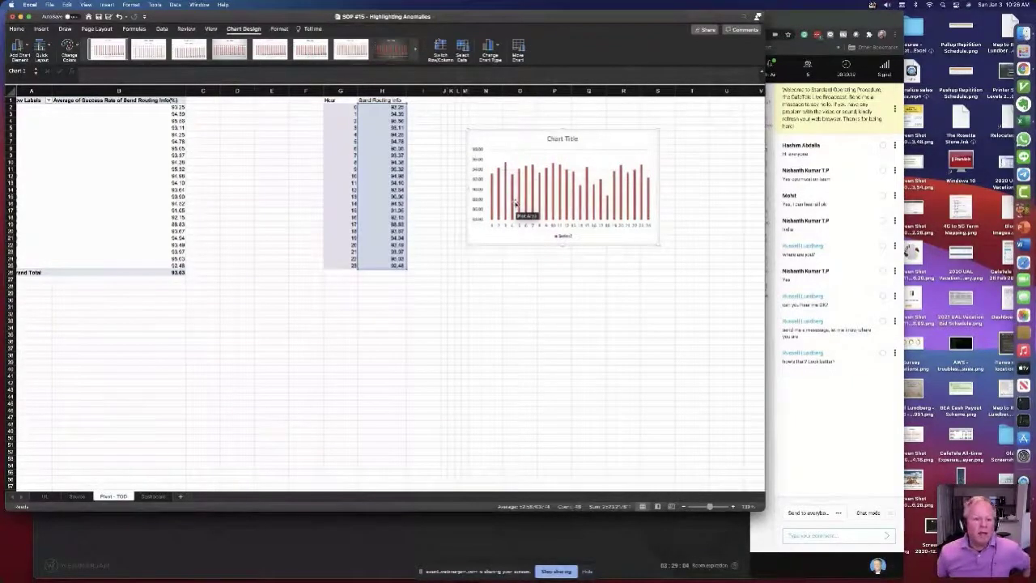
# Step: Link the chart title to H1 (Send Routing Info) and delete the legend
pyautogui.click(561, 139)
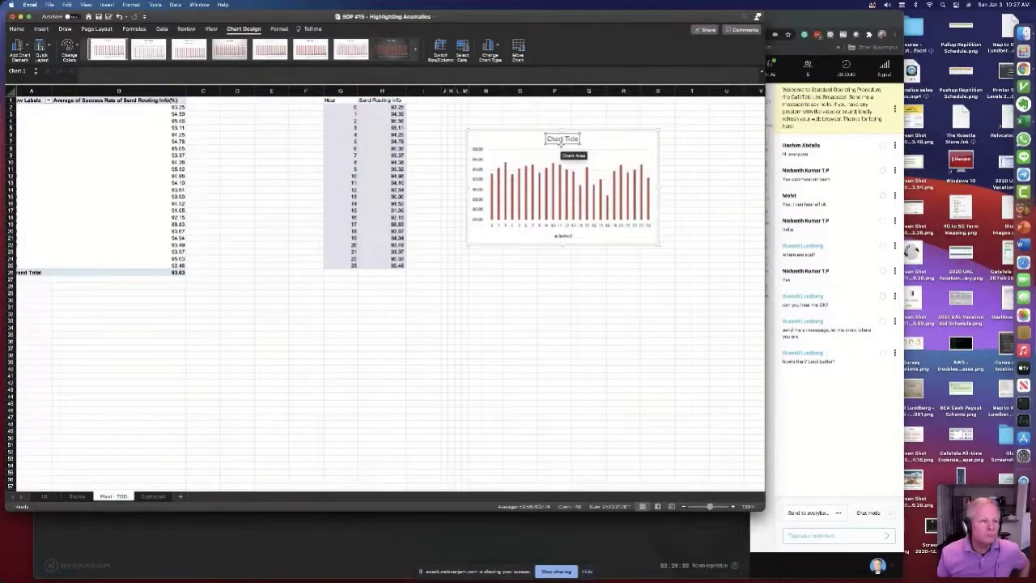
pyautogui.write('=')
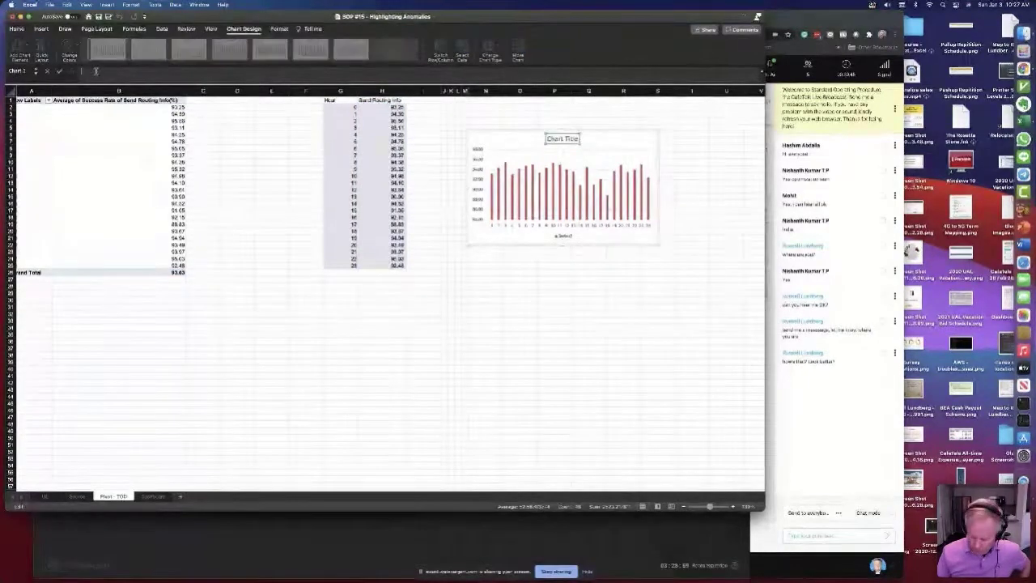
pyautogui.click(377, 100)
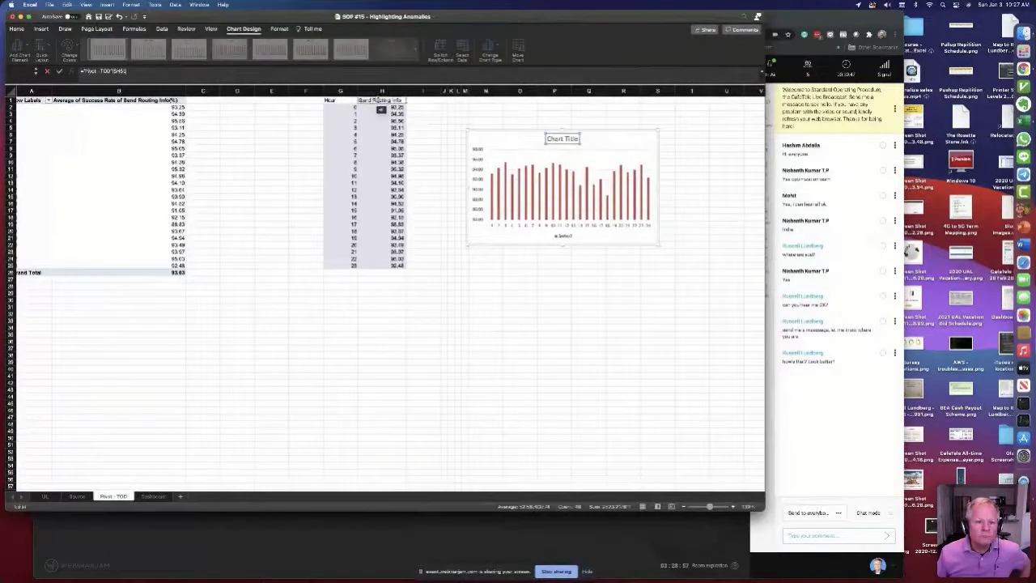
pyautogui.press('Return')
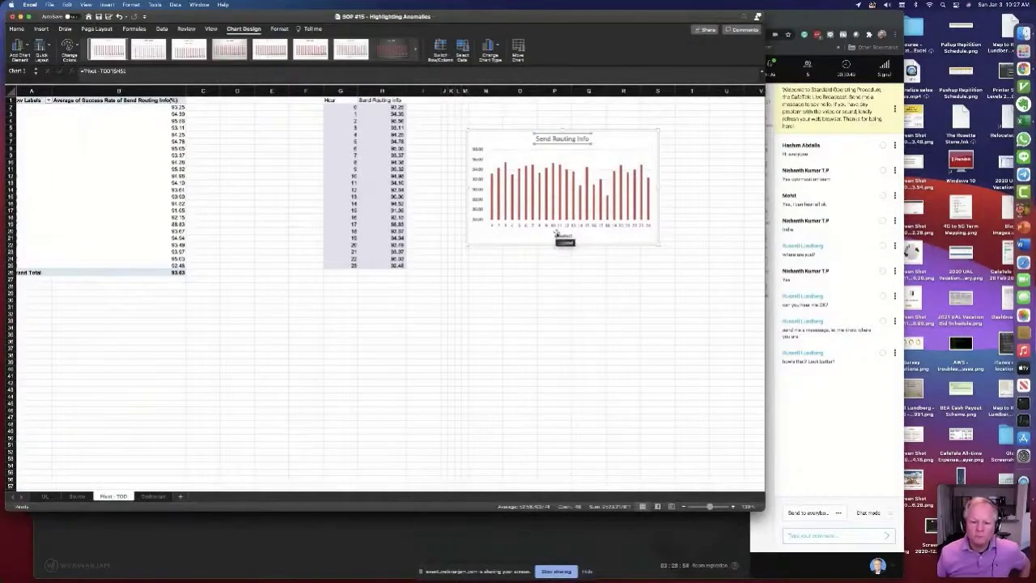
pyautogui.click(557, 238)
pyautogui.press('Delete')
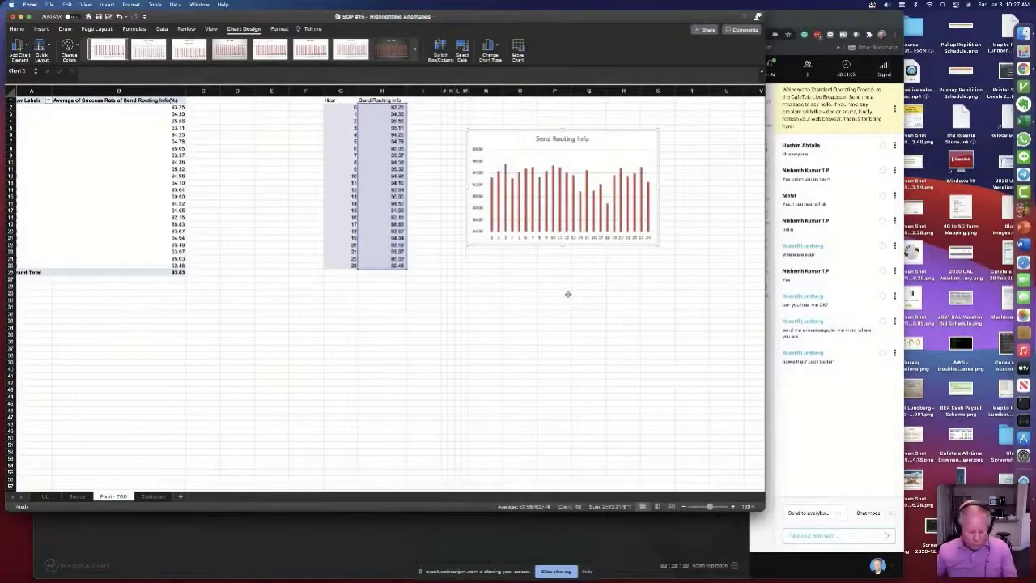
pyautogui.press('super+Tab')
pyautogui.press('super+Tab')
pyautogui.press('super+Tab')
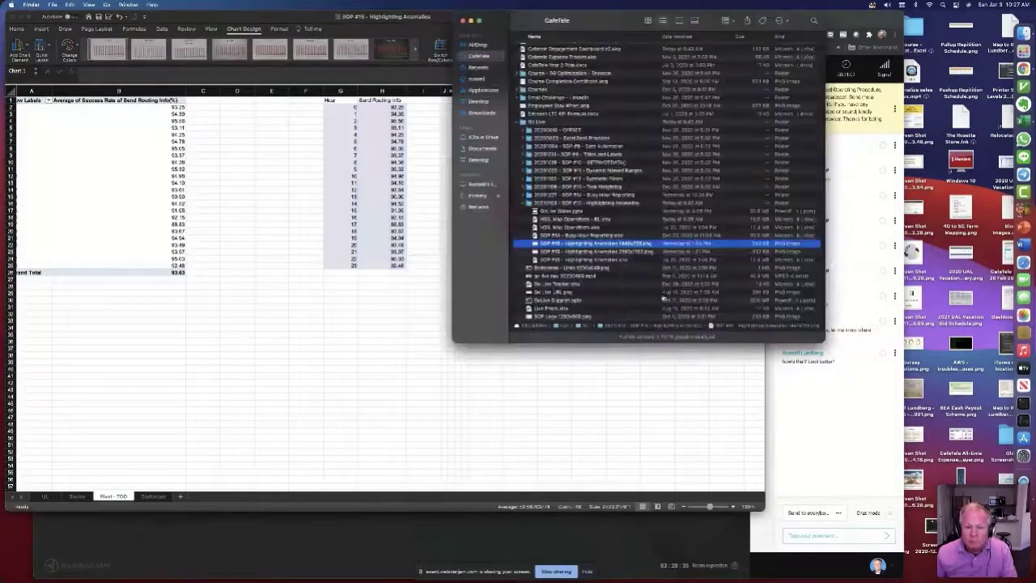
# Step: Open the SOP #14 - Busy Hour Reporting - Practice .xlsx from its Finder folder
pyautogui.click(523, 195)
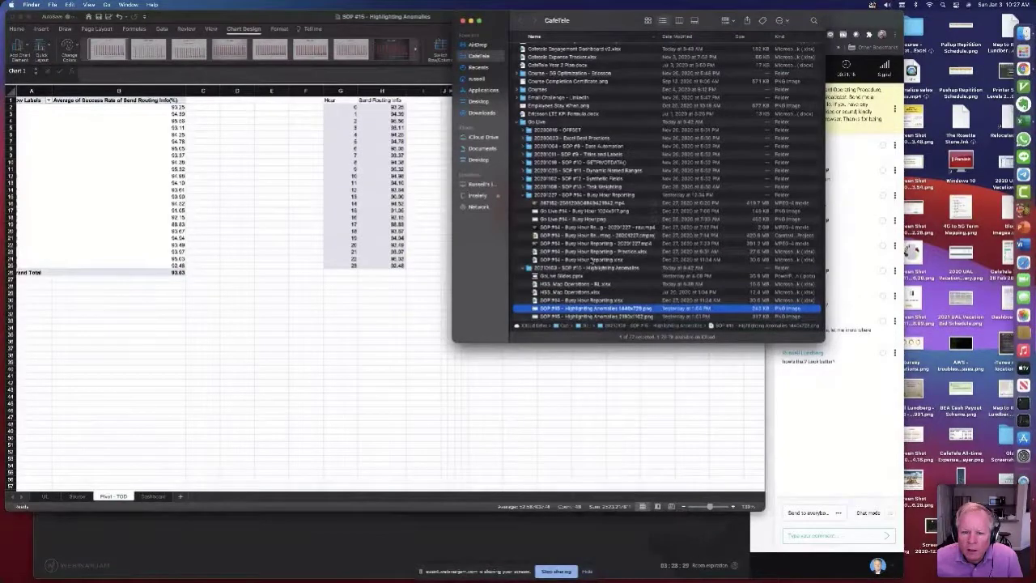
pyautogui.click(595, 252)
pyautogui.press('super+Tab')
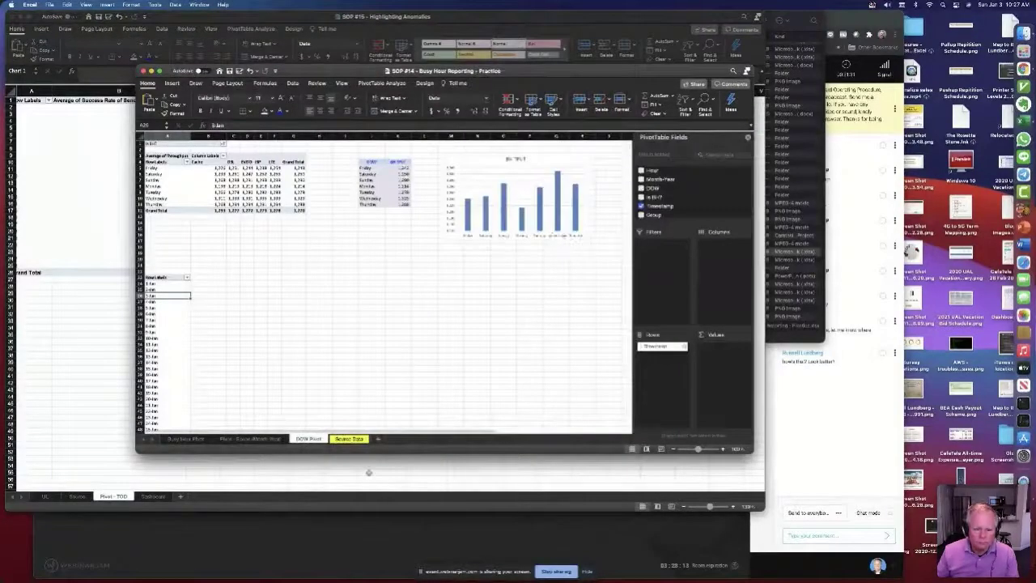
# Step: Review the practice file's Source Data and DOW Pivot sheets, then open SOP #14 - Busy Hour Reporting.xlsx
pyautogui.click(351, 440)
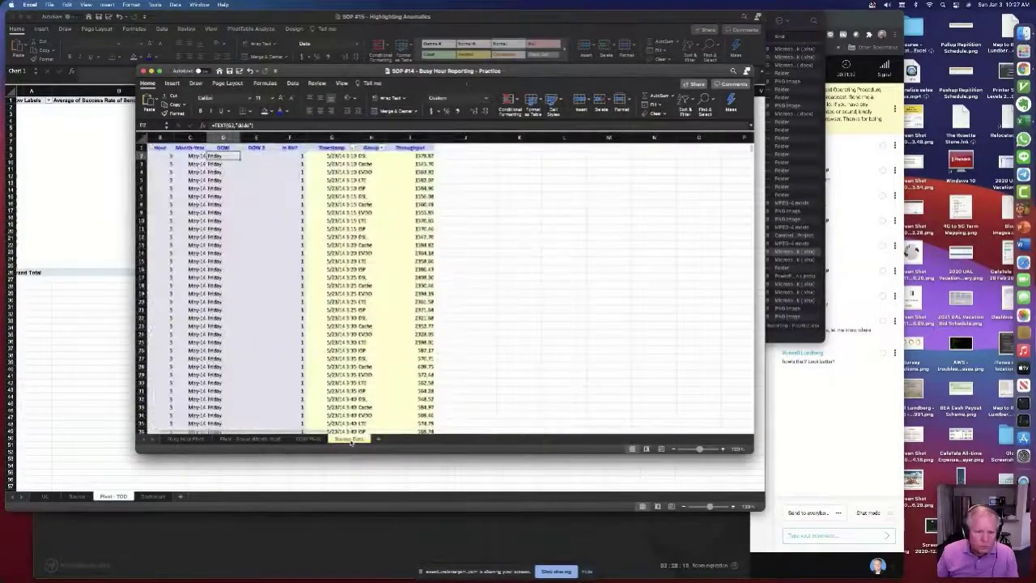
pyautogui.click(307, 439)
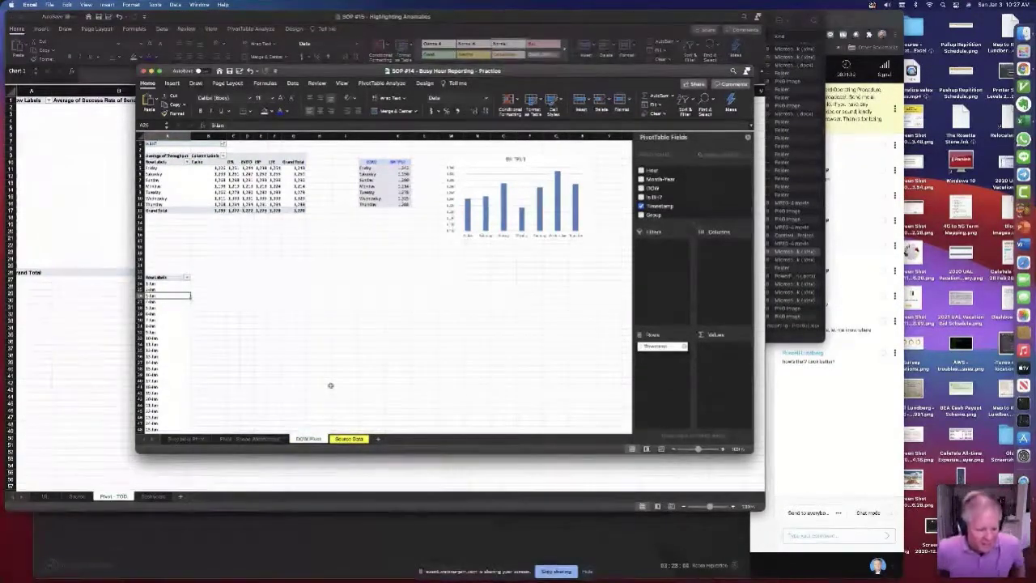
pyautogui.press('super+grave')
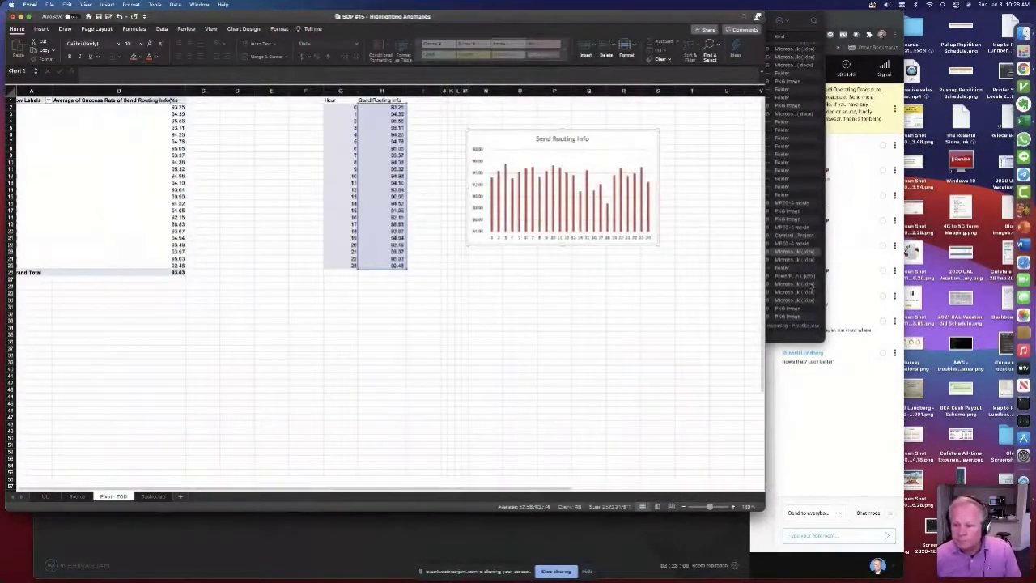
pyautogui.click(640, 253)
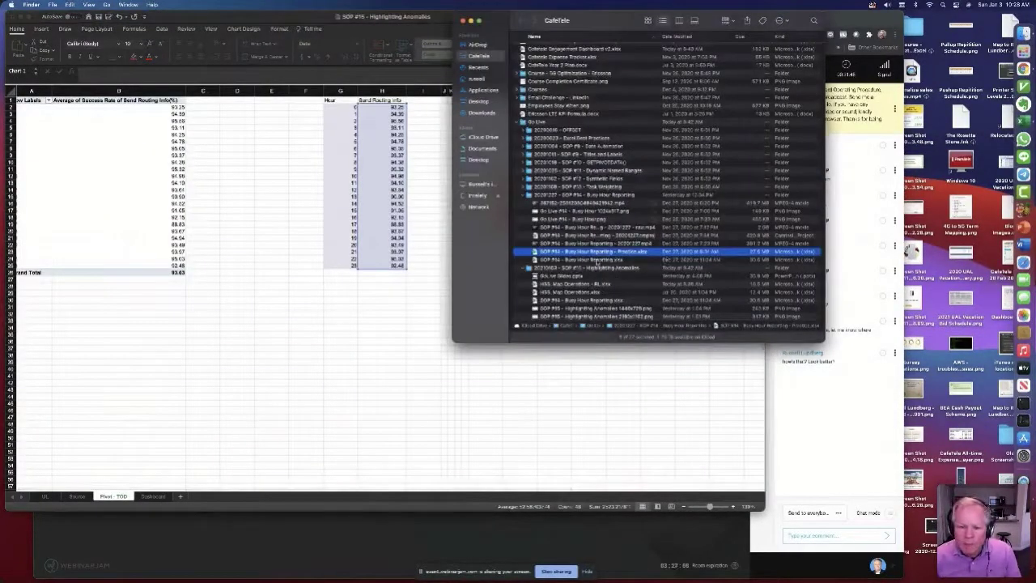
pyautogui.doubleClick(597, 259)
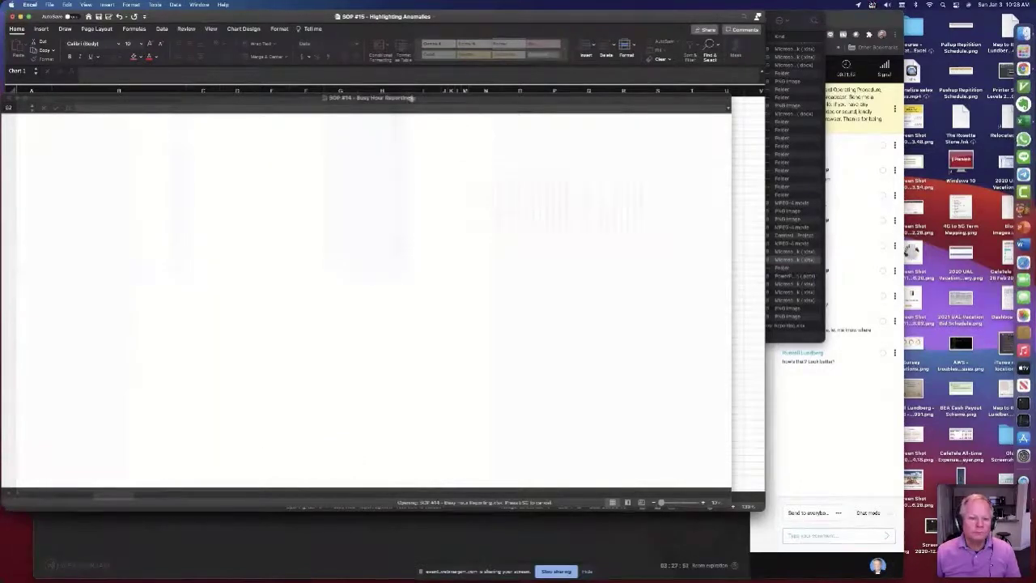
# Step: Enlarge the Busy Hour Throughput chart on SOP #14's 3-Color Chart sheet
pyautogui.moveTo(415, 98); pyautogui.dragTo(589, 63)
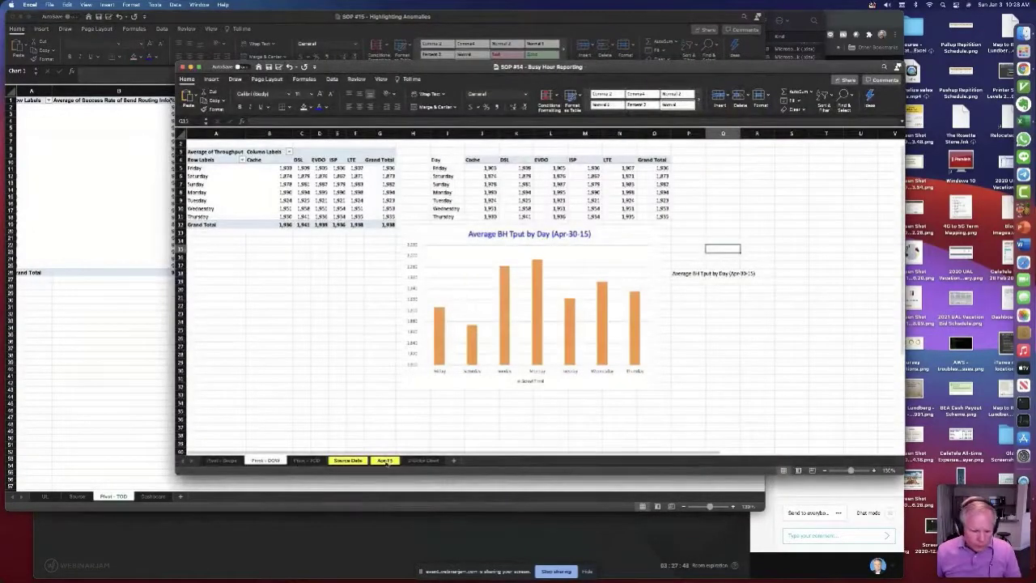
pyautogui.click(421, 460)
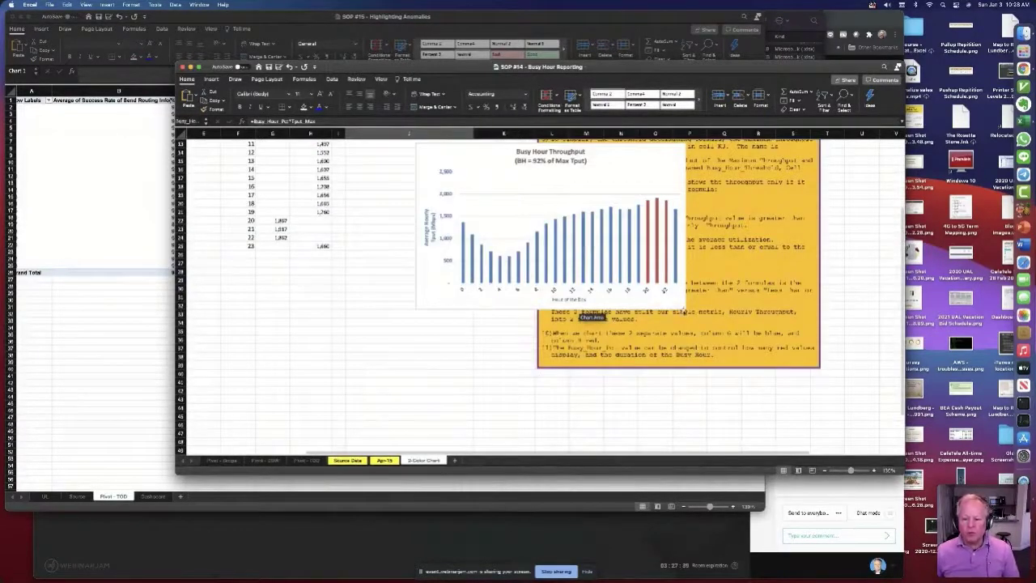
pyautogui.click(683, 310)
pyautogui.moveTo(684, 309); pyautogui.dragTo(726, 360)
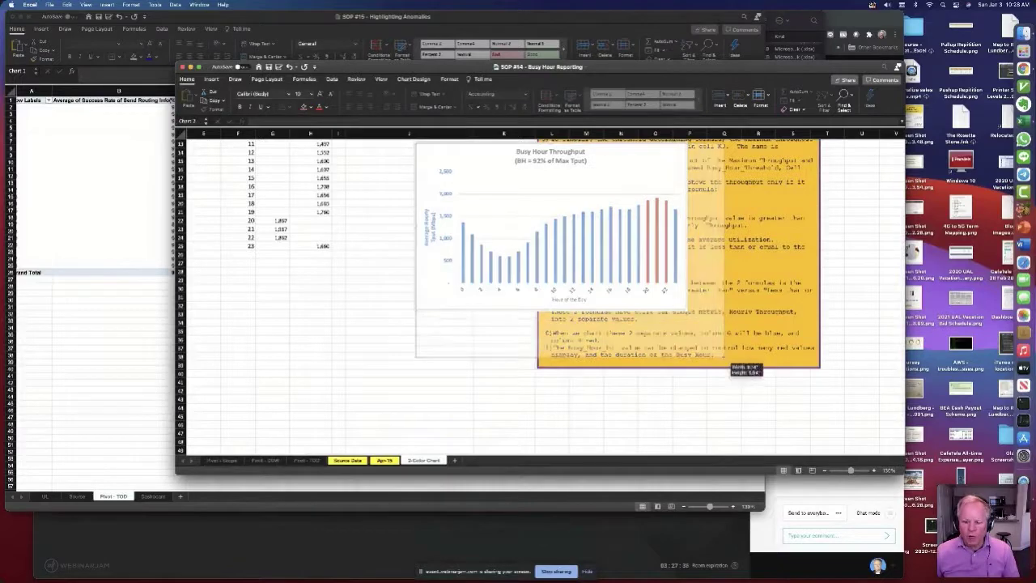
pyautogui.click(874, 471)
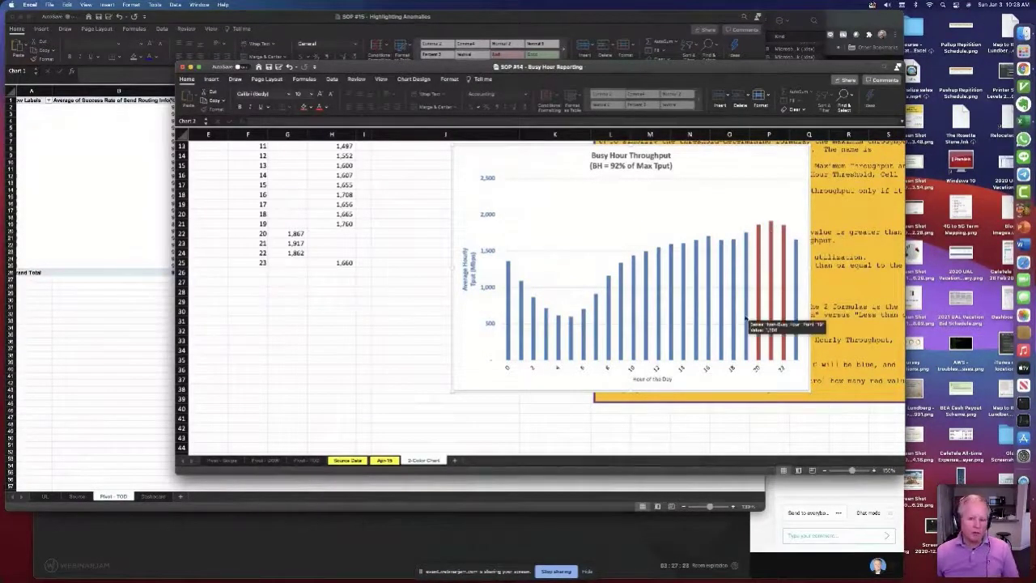
# Step: Cycle the workbook windows until HSS_Map Operations - RL is in front
pyautogui.press('super+grave')
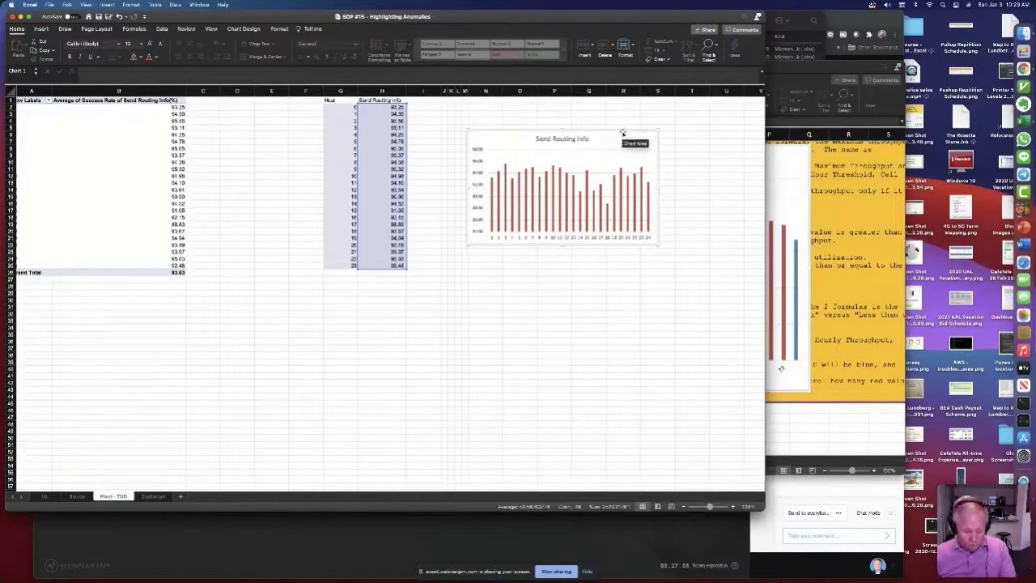
pyautogui.press('super+grave')
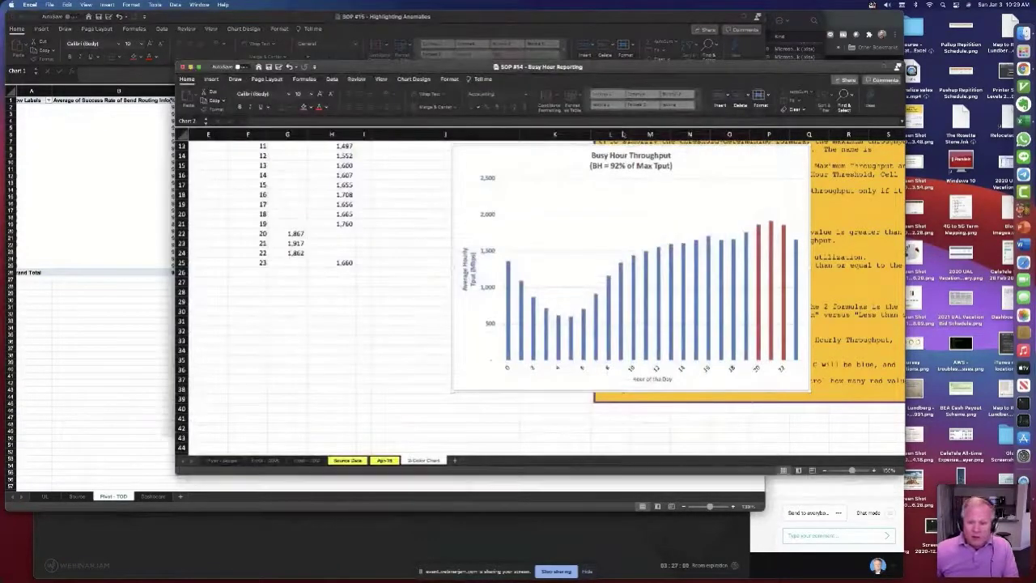
pyautogui.press('super+grave')
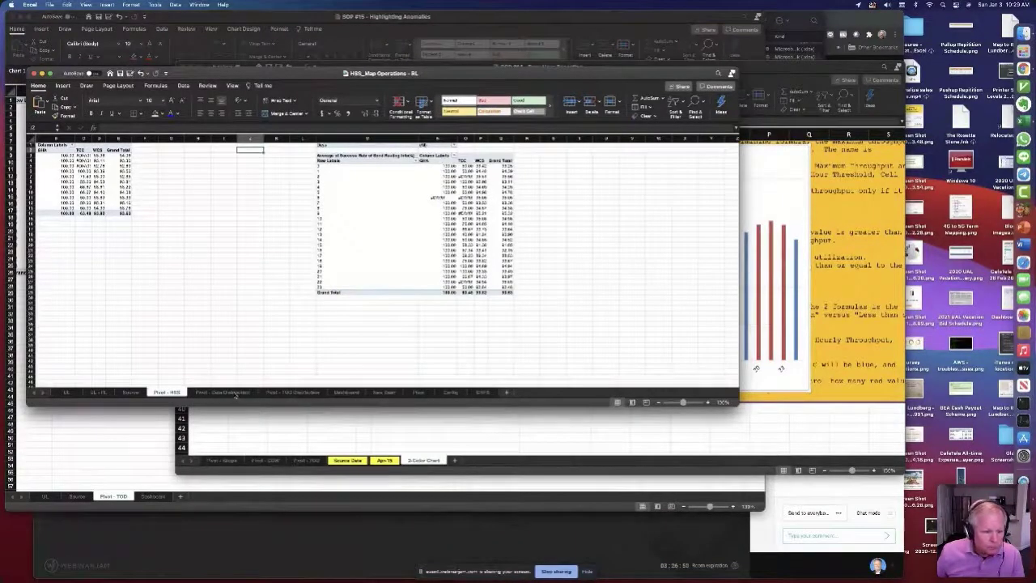
# Step: Review the reference workbook's Pivot - Data Distribution, Pivot - TOD, Dashboard, Source and UL - RL sheets
pyautogui.click(234, 393)
pyautogui.click(310, 393)
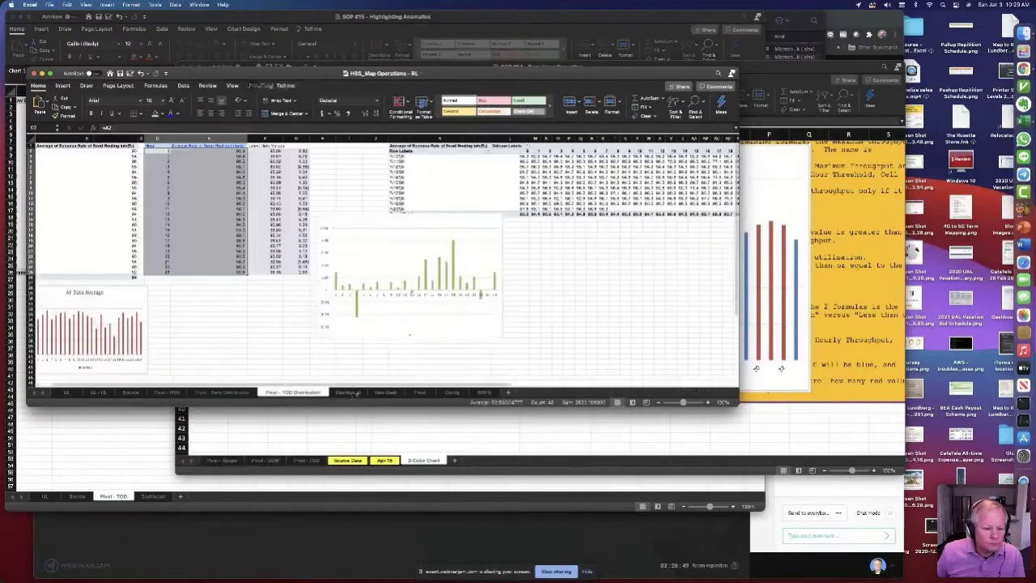
pyautogui.click(352, 394)
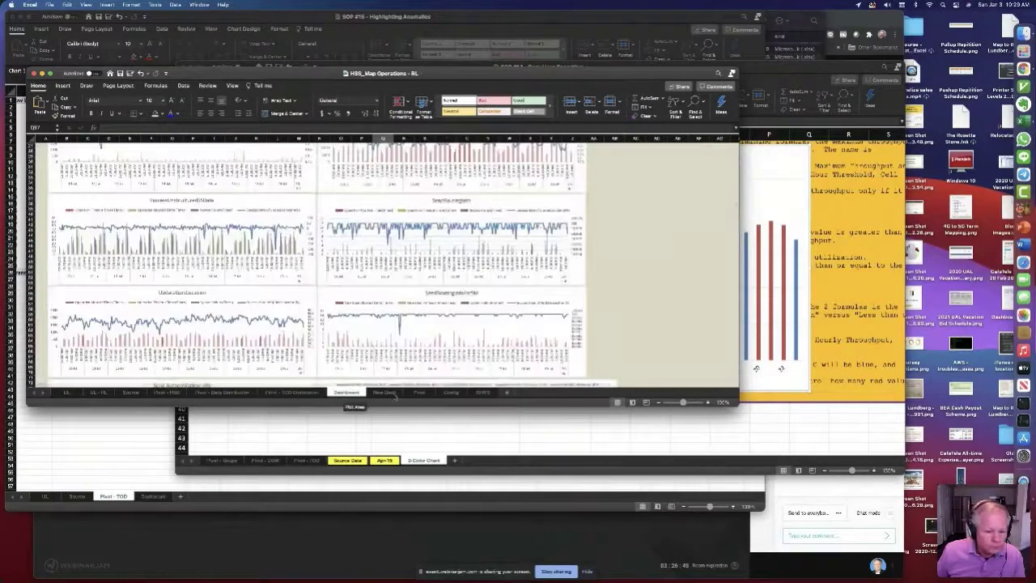
pyautogui.click(131, 392)
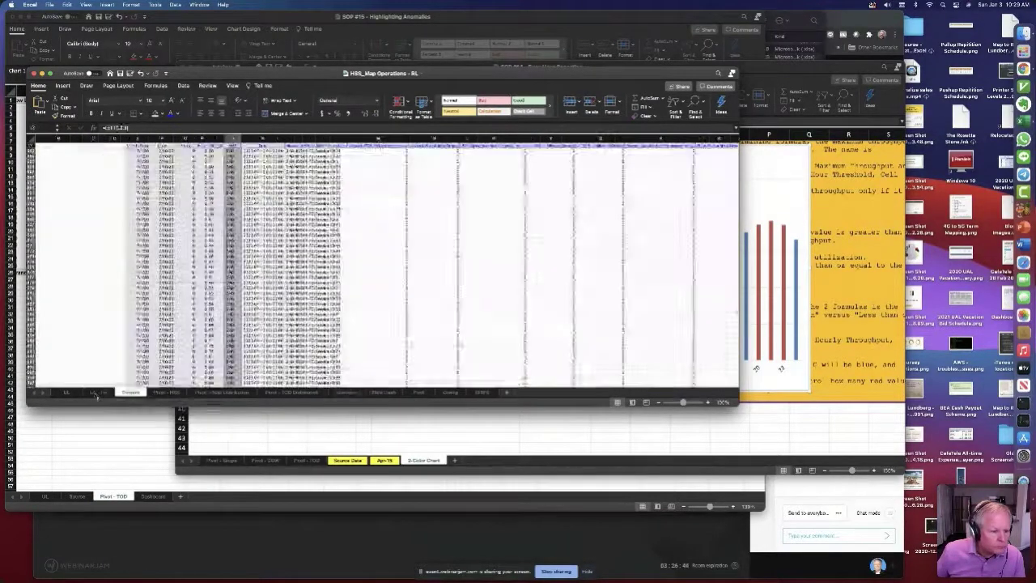
pyautogui.click(96, 393)
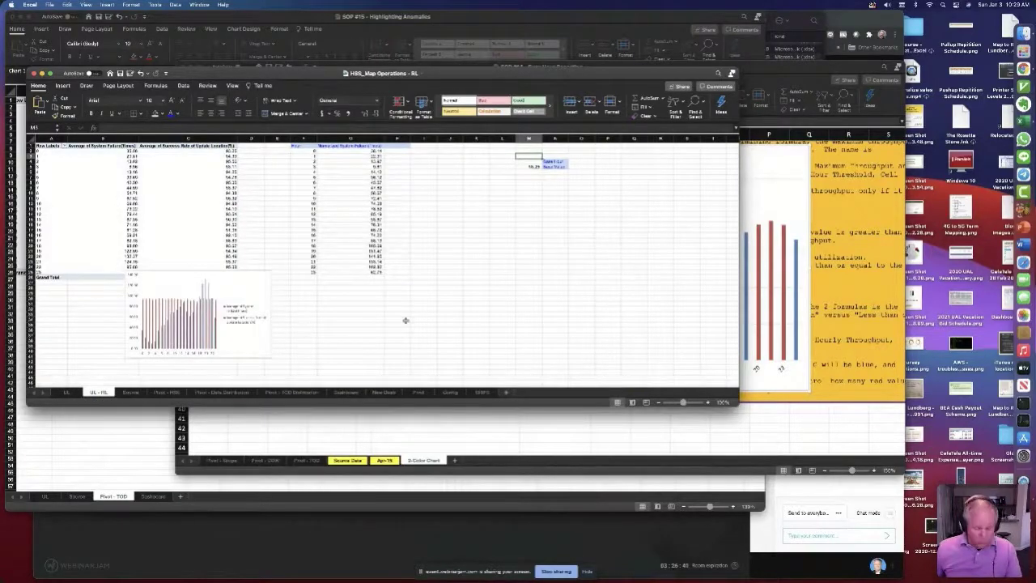
# Step: Deselect the chart in SOP #14, then bring the SOP #15 workbook back to the front
pyautogui.press('super+grave')
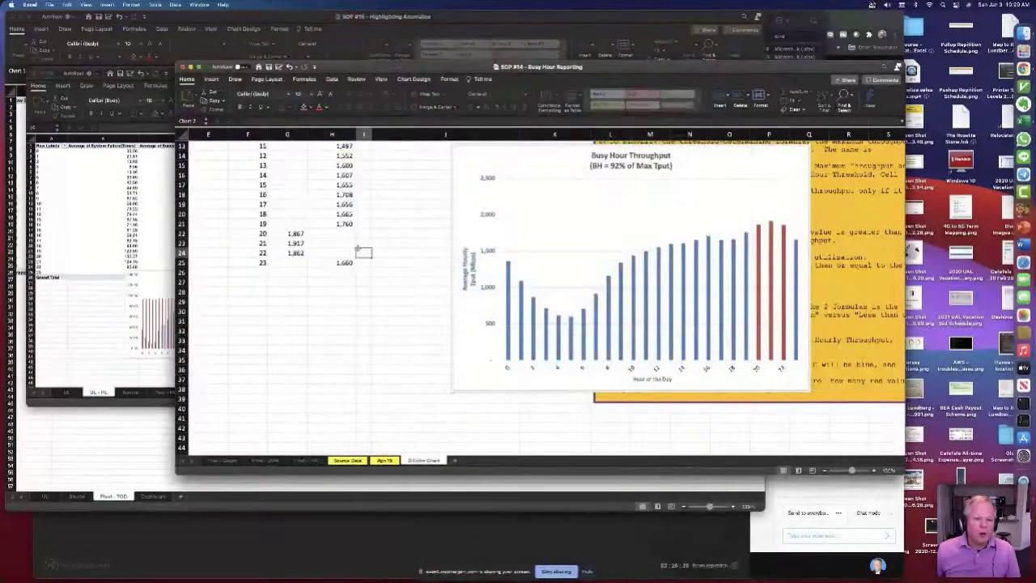
pyautogui.click(357, 250)
pyautogui.press('super+grave')
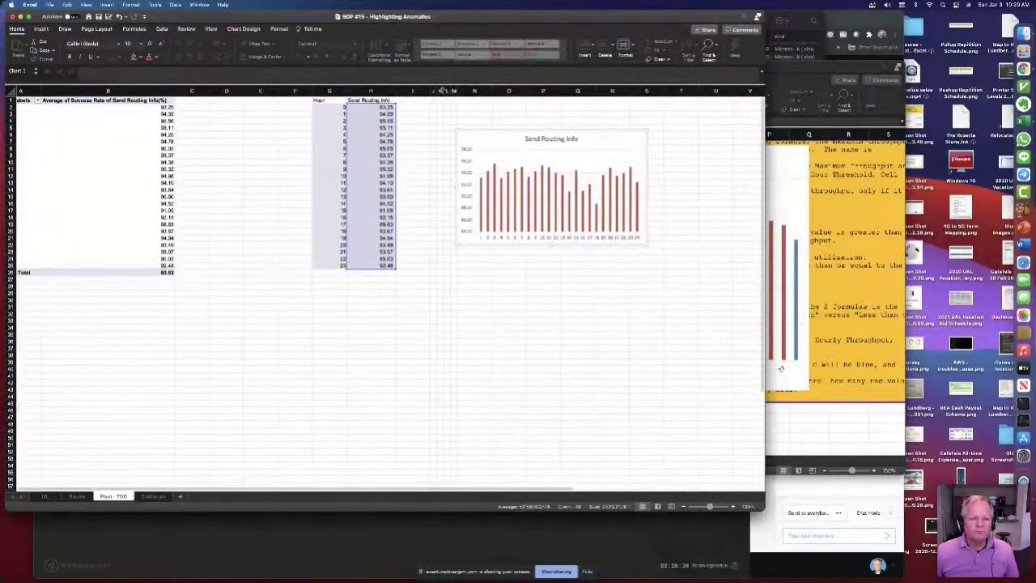
# Step: Add a blank sheet after Pivot - TOD and name it 'Pivot - Data Distribution'
pyautogui.click(366, 100)
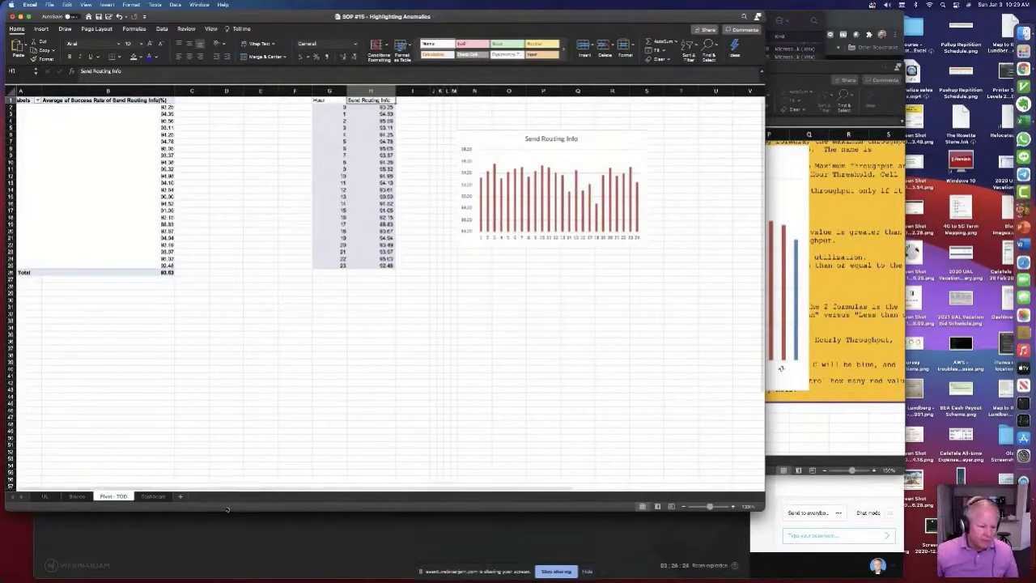
pyautogui.click(181, 498)
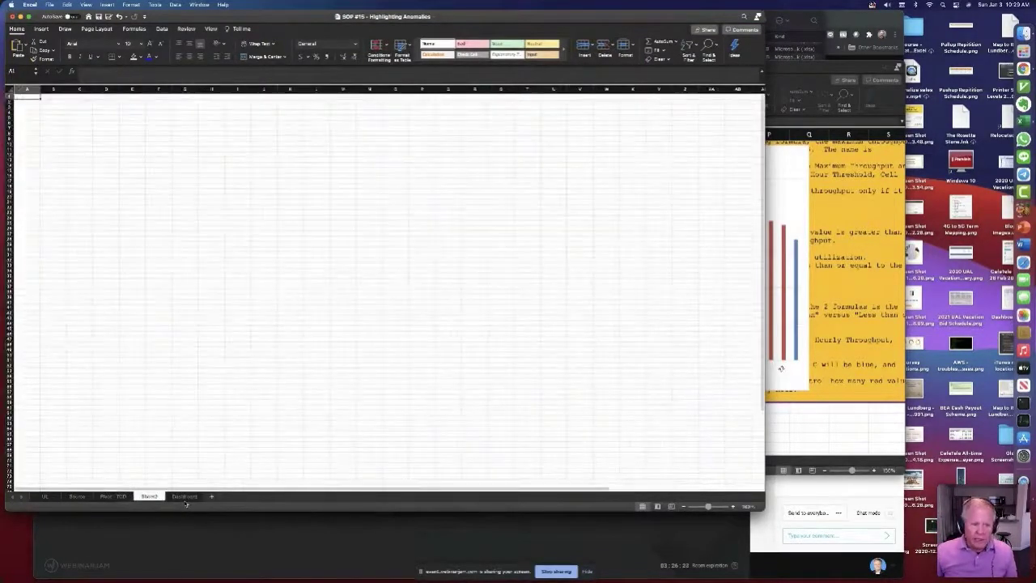
pyautogui.doubleClick(146, 496)
pyautogui.write('SD')
pyautogui.press('BackSpace')
pyautogui.press('BackSpace')
pyautogui.write('Pivot - Di')
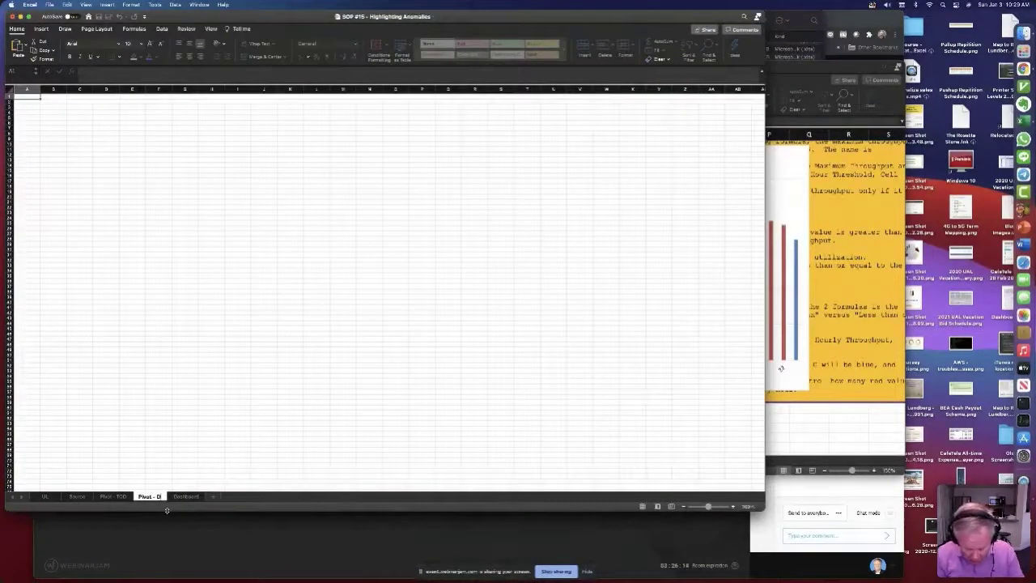
pyautogui.press('BackSpace')
pyautogui.write('ata Dis')
pyautogui.press('BackSpace')
pyautogui.write('stribution')
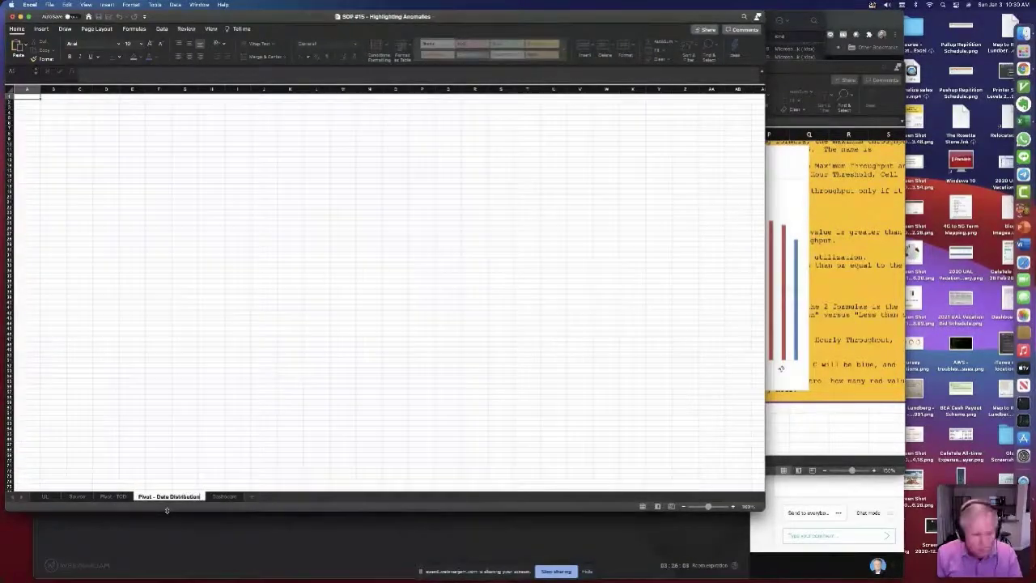
pyautogui.press('Return')
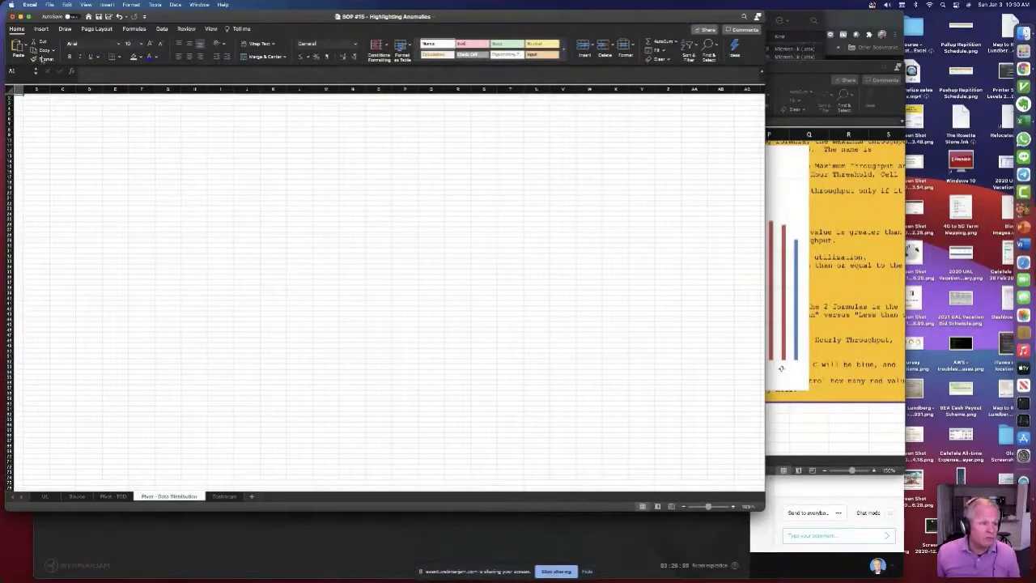
pyautogui.click(41, 29)
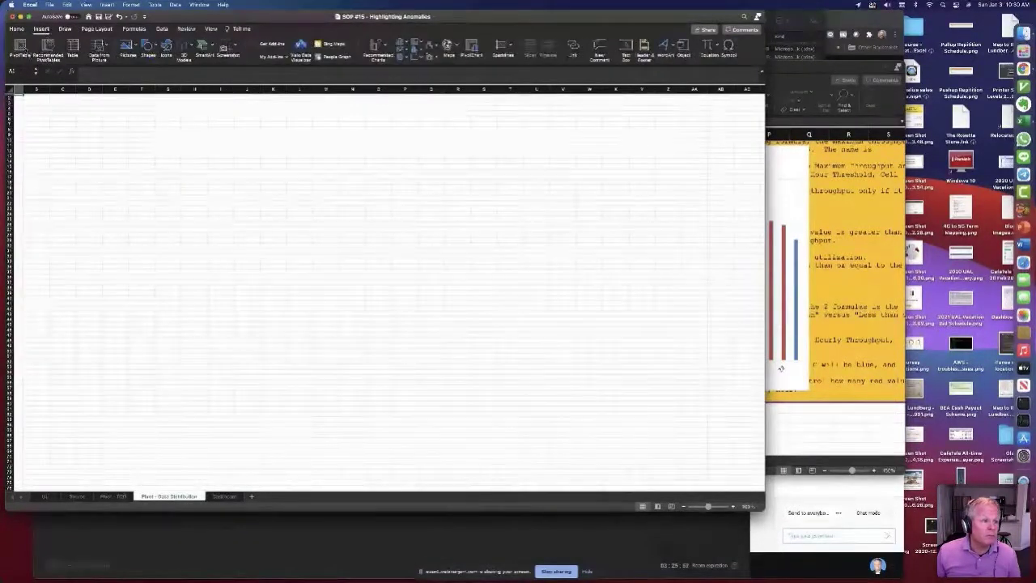
# Step: Create an empty PivotTable from the Source table on the existing Pivot - Data Distribution sheet, then view Source
pyautogui.click(23, 49)
pyautogui.write('Source')
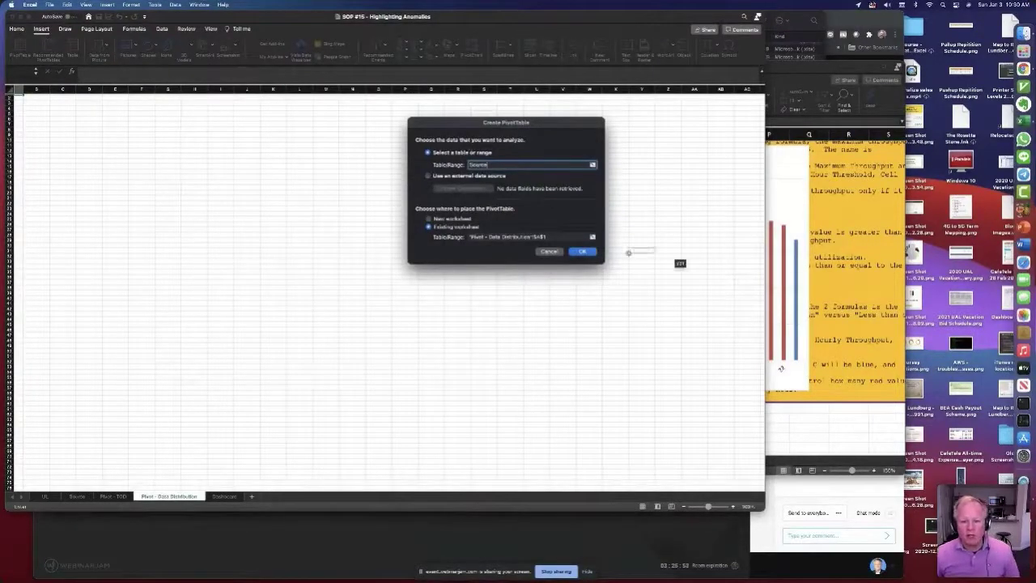
pyautogui.click(581, 252)
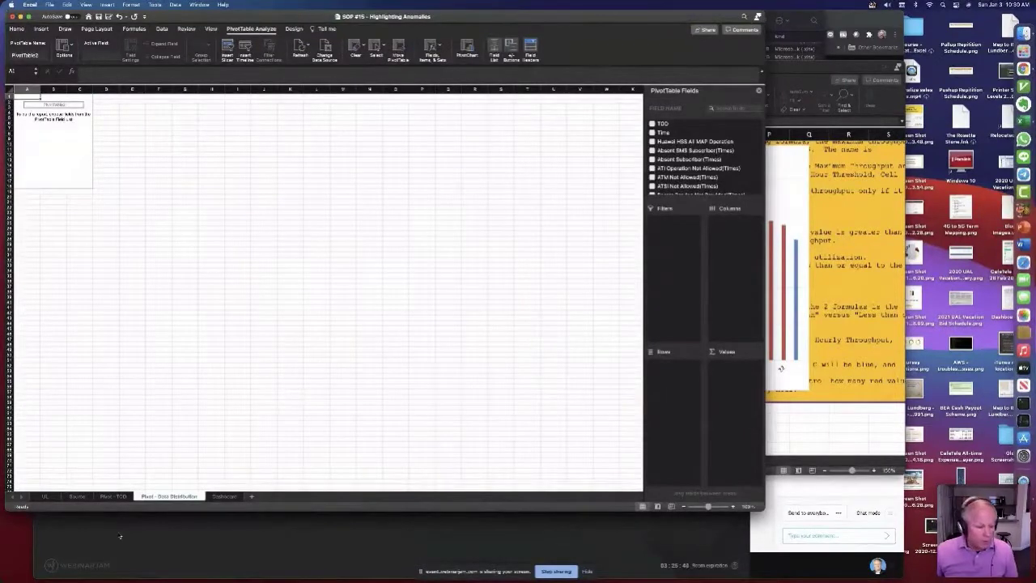
pyautogui.click(113, 496)
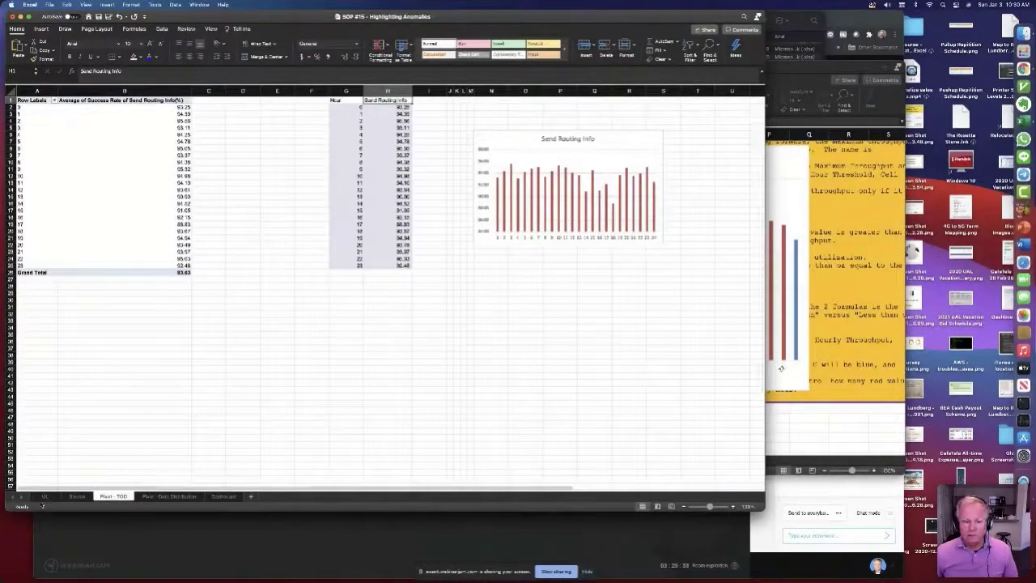
pyautogui.click(77, 497)
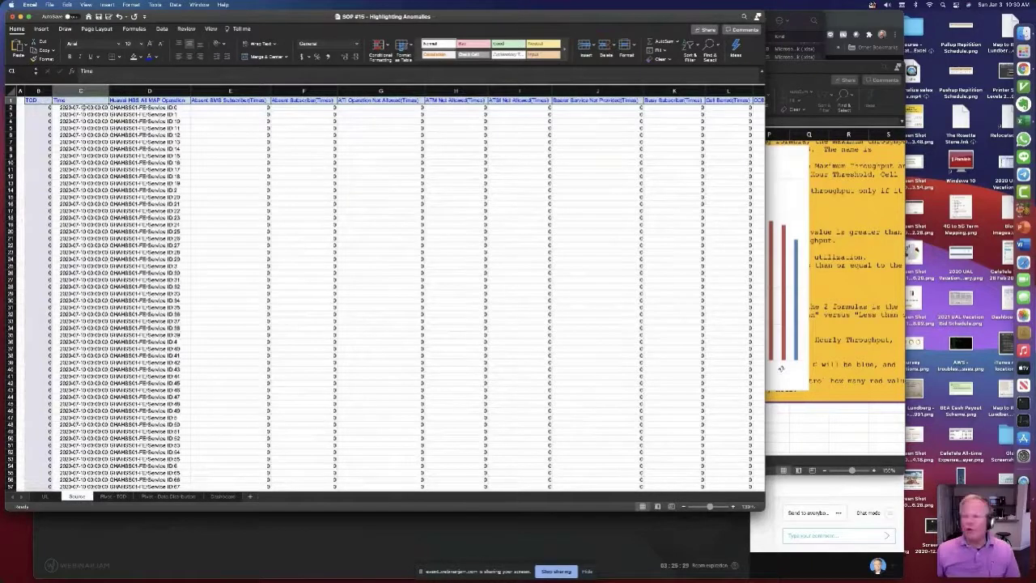
# Step: Insert a new column C in the Source data with the header 'Days'
pyautogui.click(81, 90)
pyautogui.rightClick(81, 91)
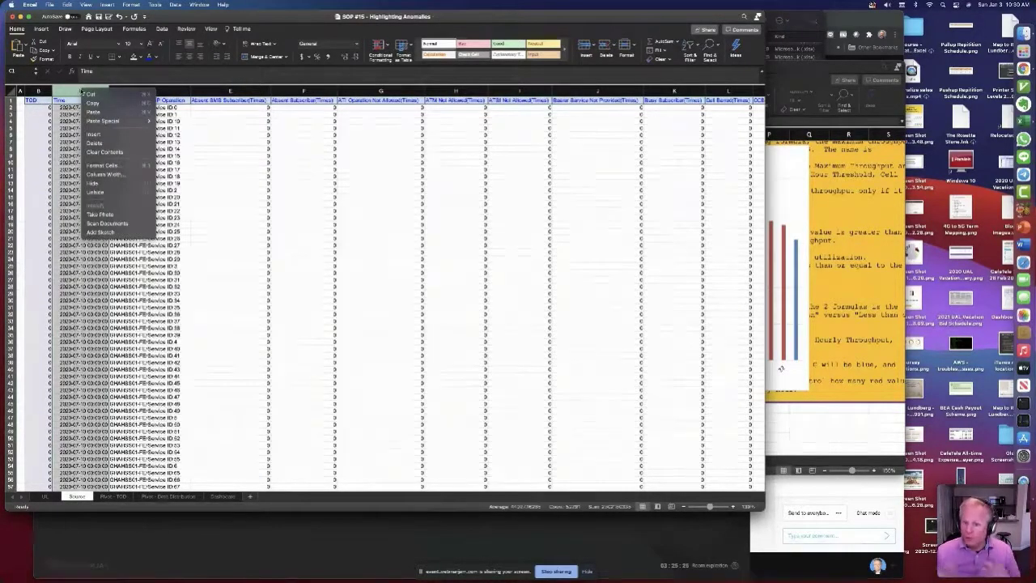
pyautogui.click(94, 134)
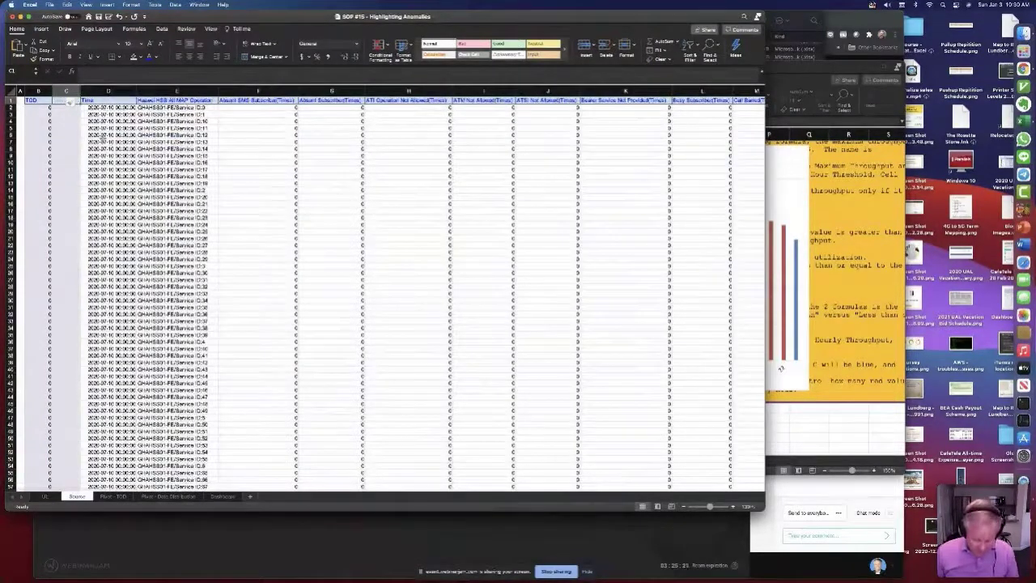
pyautogui.write('Da')
pyautogui.press('BackSpace')
pyautogui.press('BackSpace')
pyautogui.write('ys')
pyautogui.press('Return')
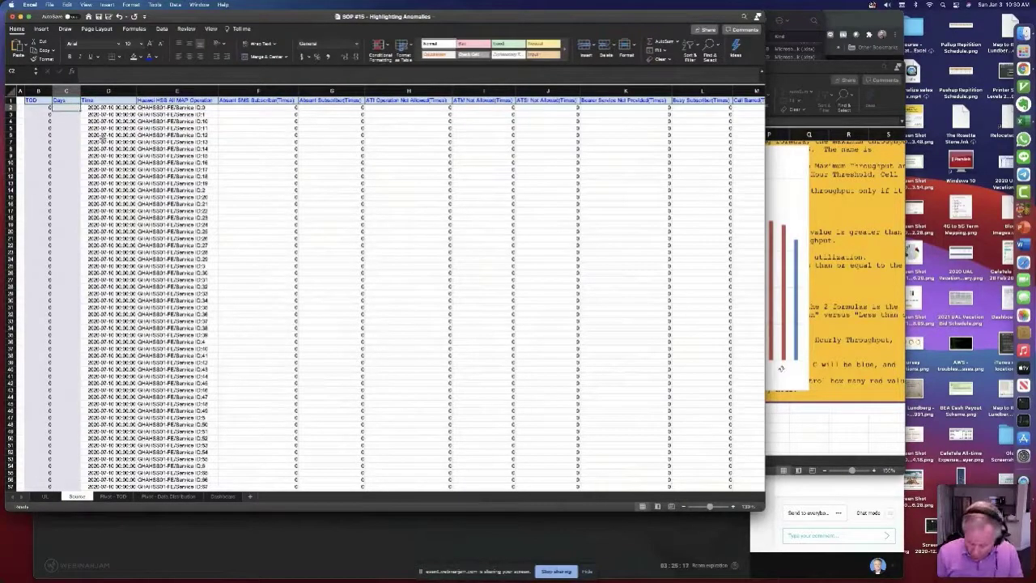
# Step: Fill the Days column with =DATE(YEAR(D2),MONTH(D2),DAY(D2)) down every row
pyautogui.write('=date(year(')
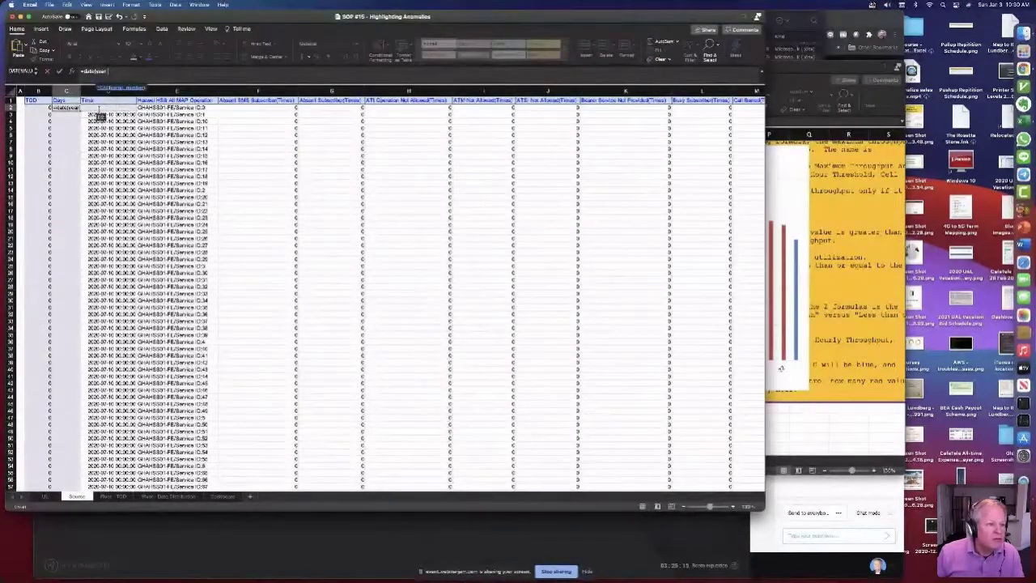
pyautogui.write('D')
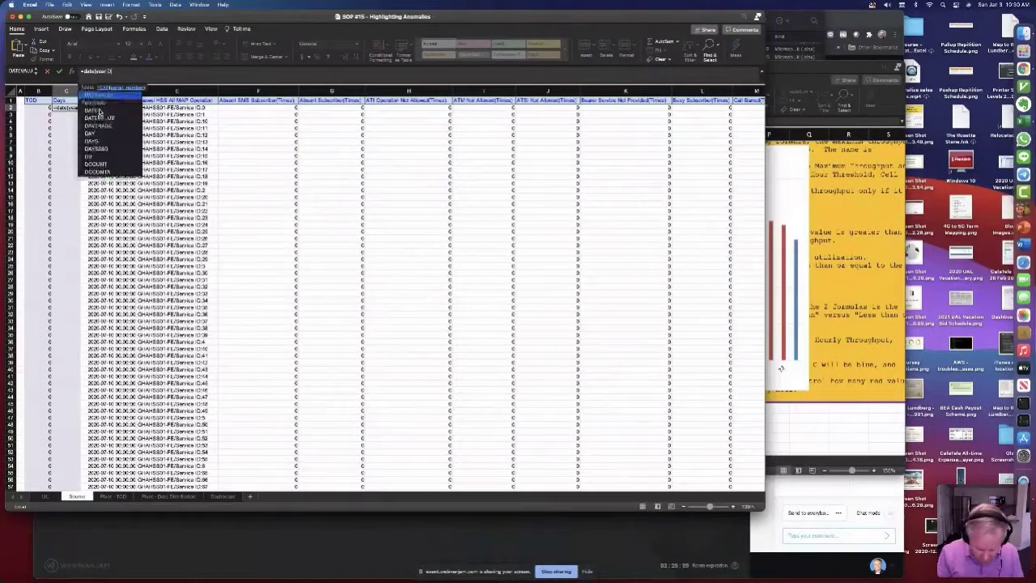
pyautogui.write('2),month')
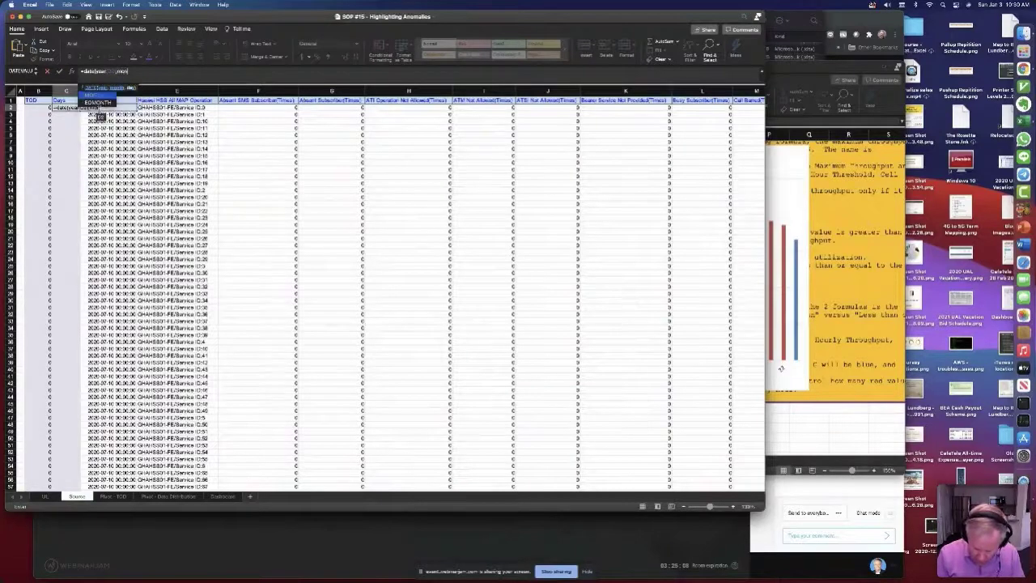
pyautogui.write('(d2)')
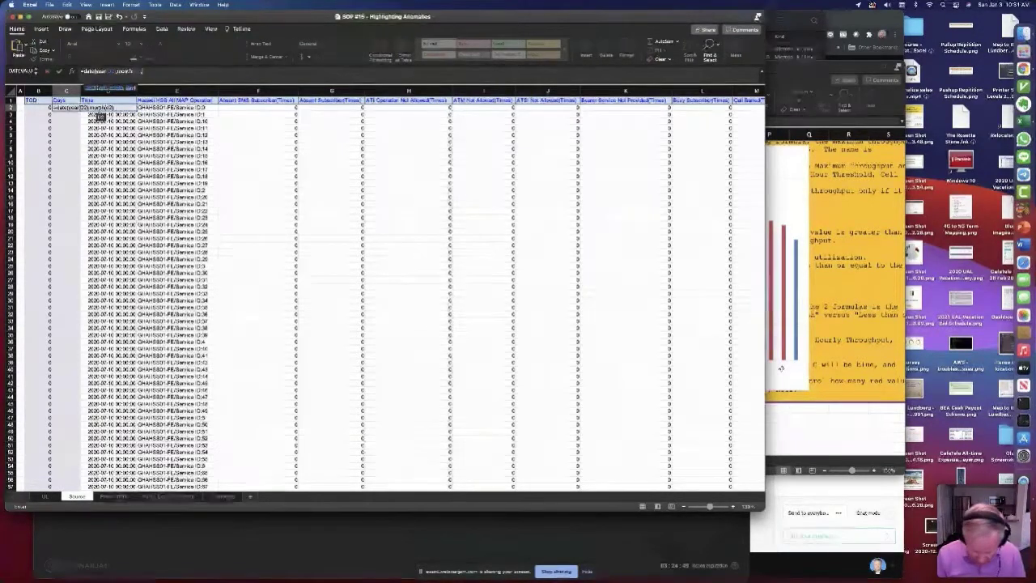
pyautogui.write(',day(C2)')
pyautogui.press('Return')
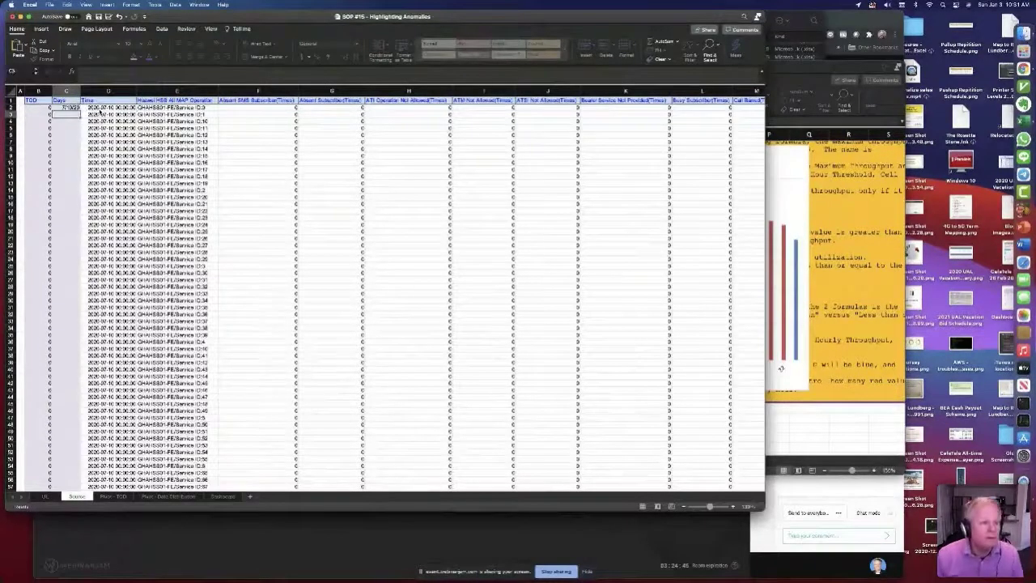
pyautogui.click(73, 107)
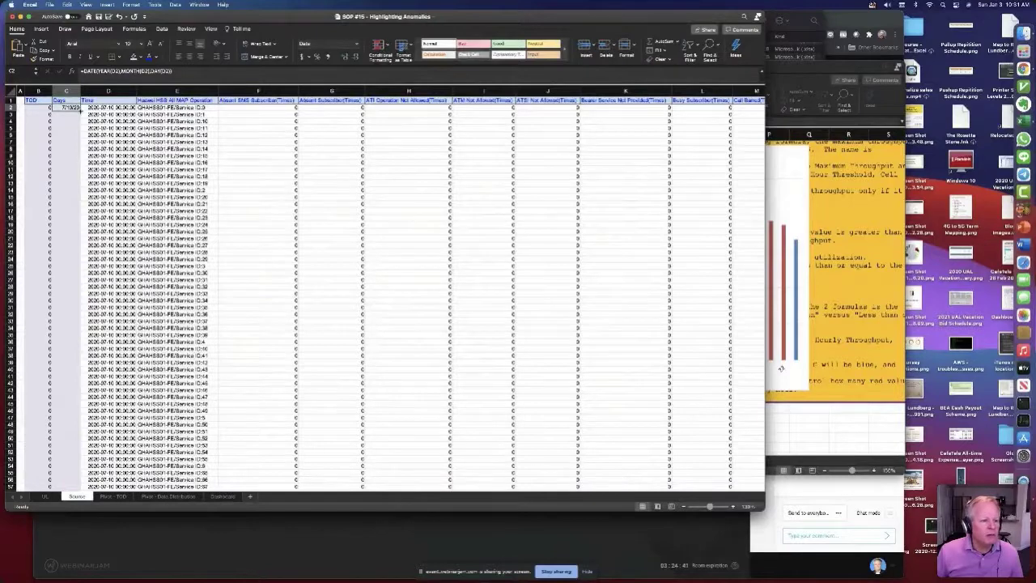
pyautogui.doubleClick(81, 110)
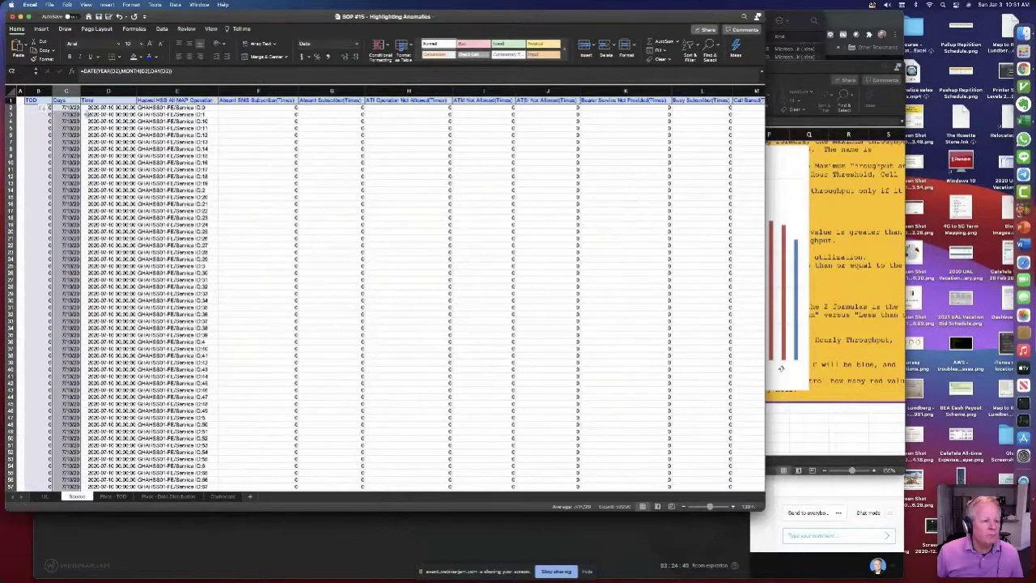
pyautogui.click(171, 496)
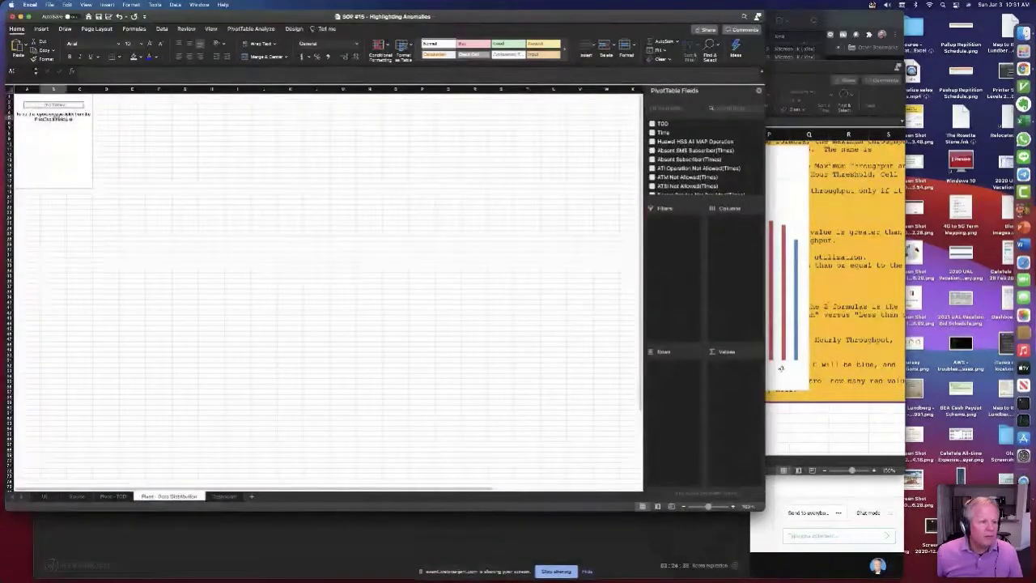
# Step: Refresh the Data Distribution PivotTable and put the Days field in Rows
pyautogui.rightClick(58, 115)
pyautogui.moveTo(79, 157)
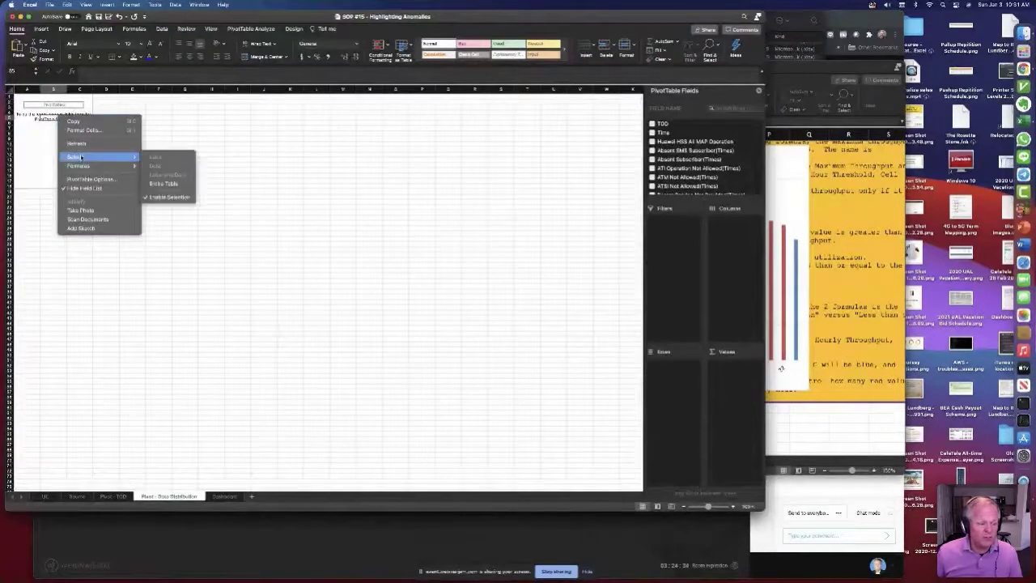
pyautogui.click(81, 145)
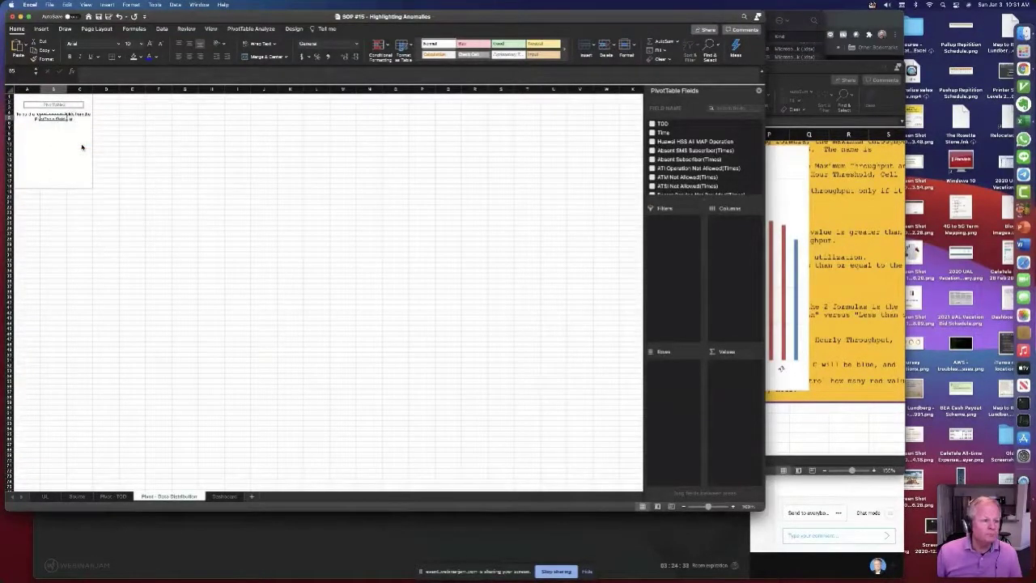
pyautogui.moveTo(667, 135); pyautogui.dragTo(671, 398)
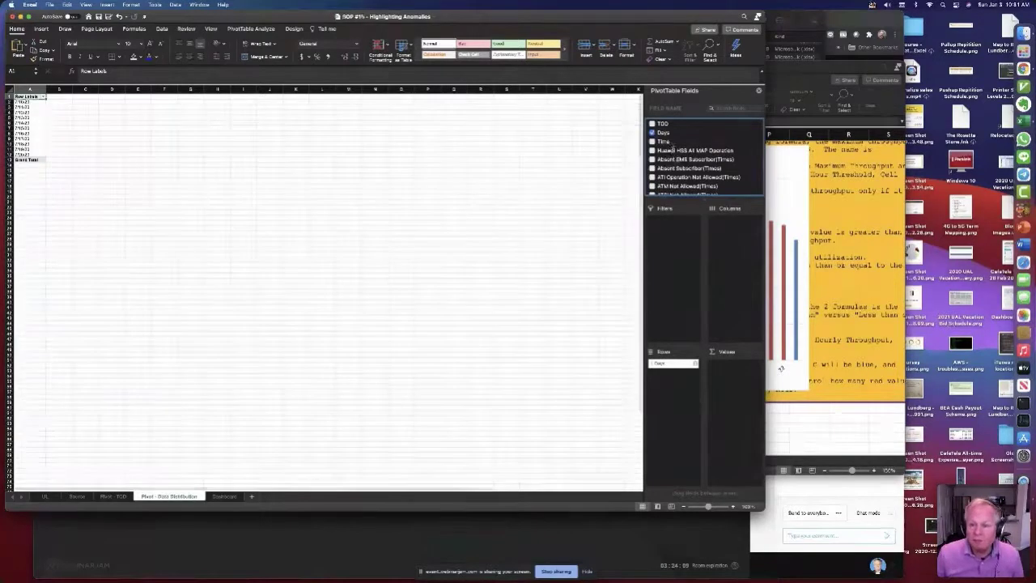
# Step: Put TOD in Columns and Time in Values to count entries per date and hour
pyautogui.moveTo(664, 128); pyautogui.dragTo(730, 236)
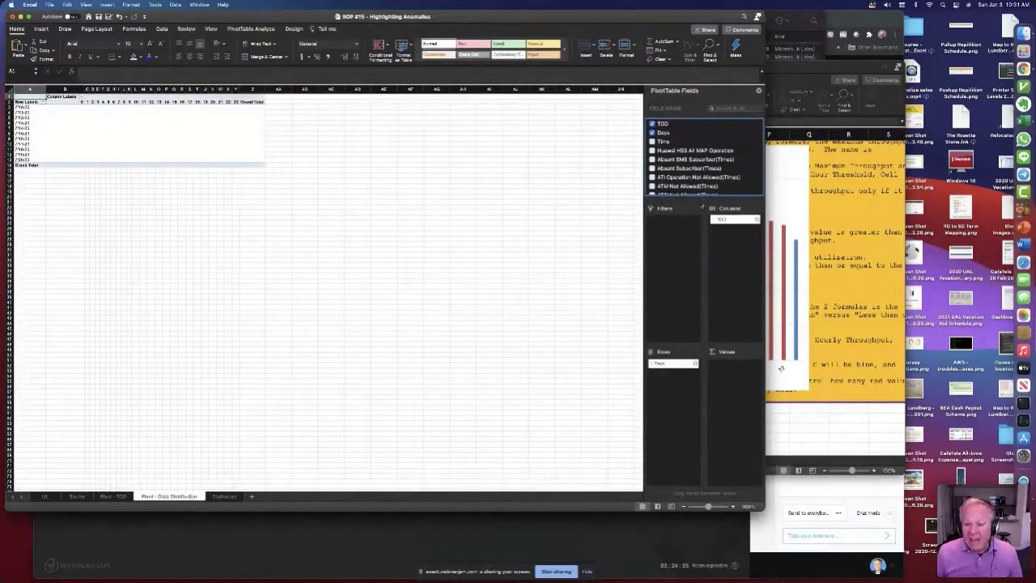
pyautogui.moveTo(668, 150); pyautogui.dragTo(729, 387)
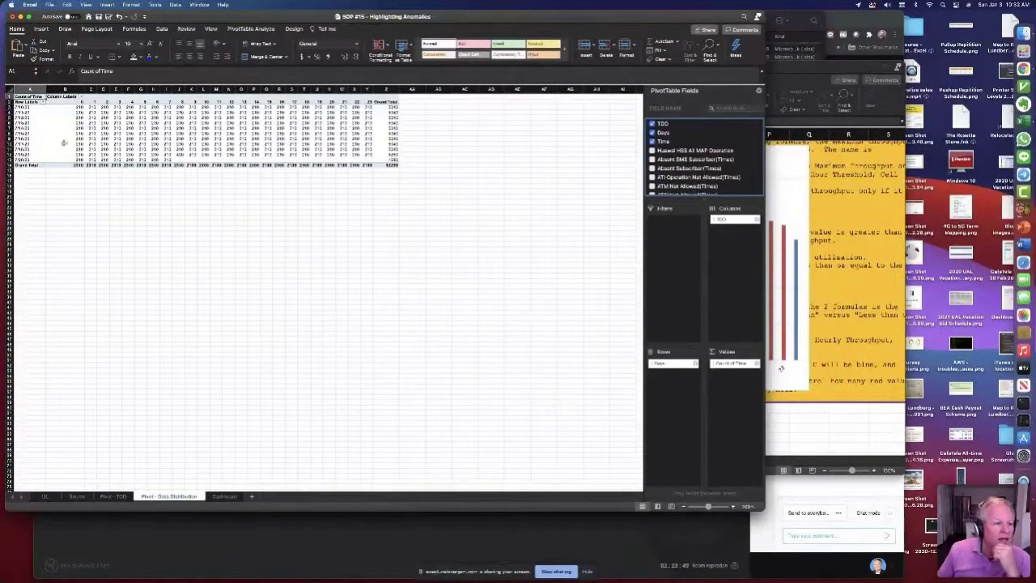
pyautogui.moveTo(78, 108); pyautogui.dragTo(368, 108)
# Step: Inspect the hourly counts, including the 7/20/2020 row and the 210 in C6
pyautogui.click(368, 107)
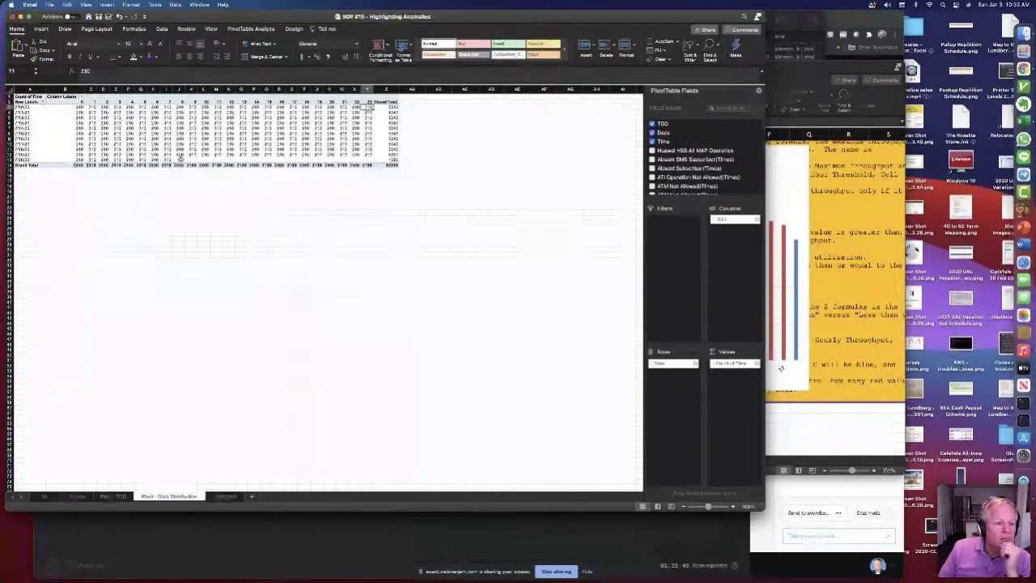
pyautogui.click(170, 160)
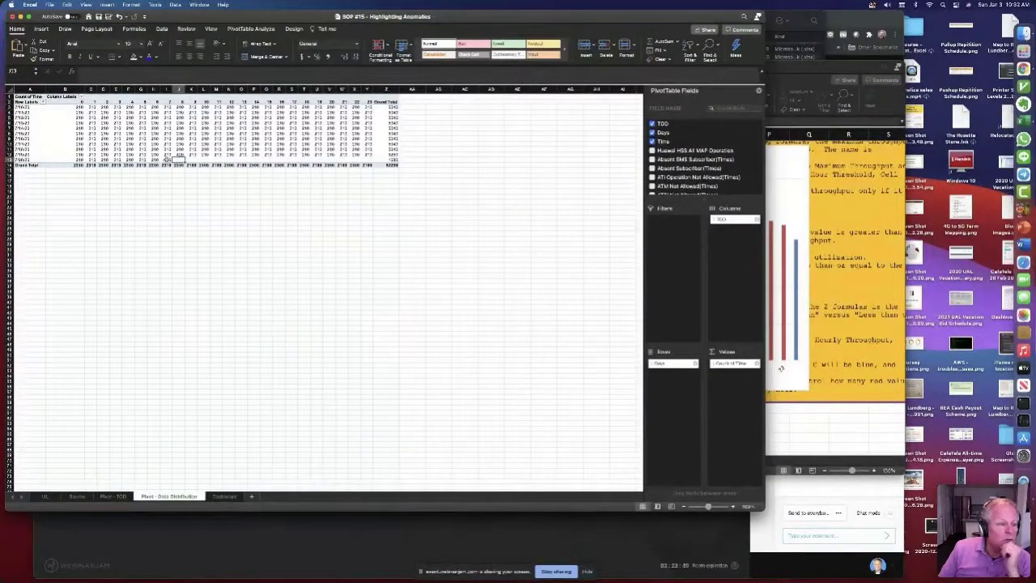
pyautogui.click(22, 160)
pyautogui.click(92, 122)
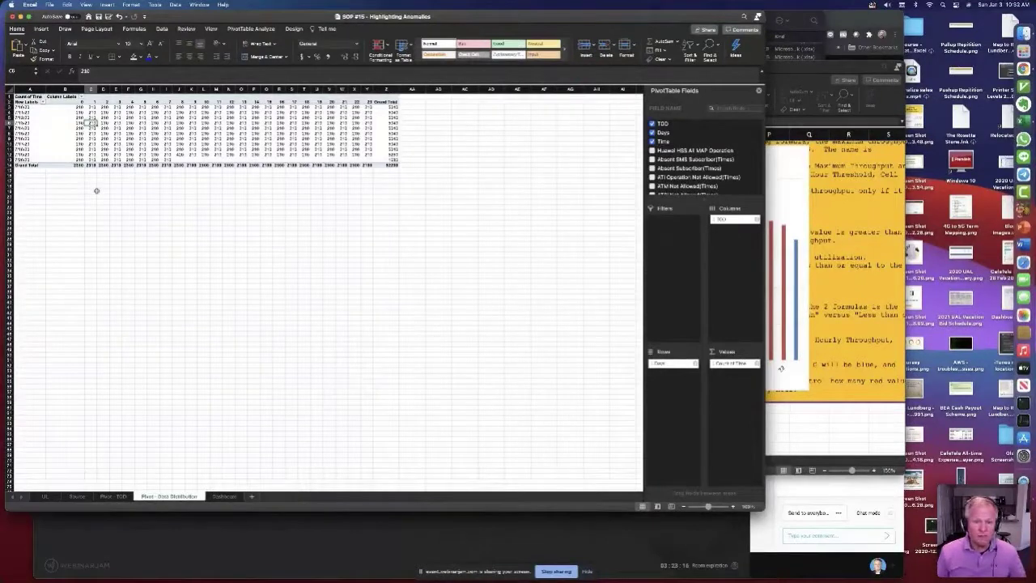
pyautogui.click(114, 496)
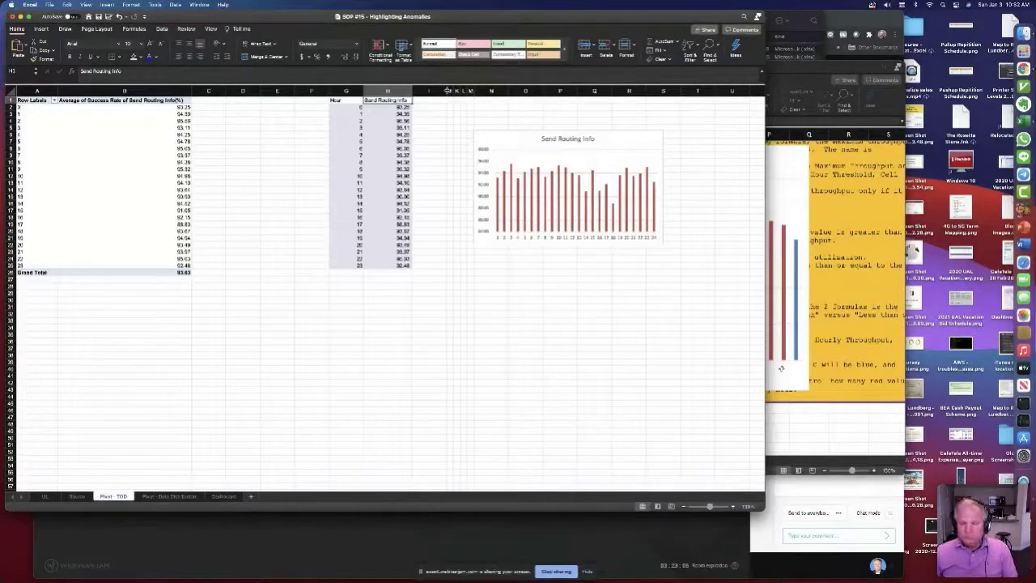
# Step: Switch between the webinar window and Excel, ending with Excel's Pivot - TOD sheet in front
pyautogui.press('super+Tab')
pyautogui.press('super+Tab')
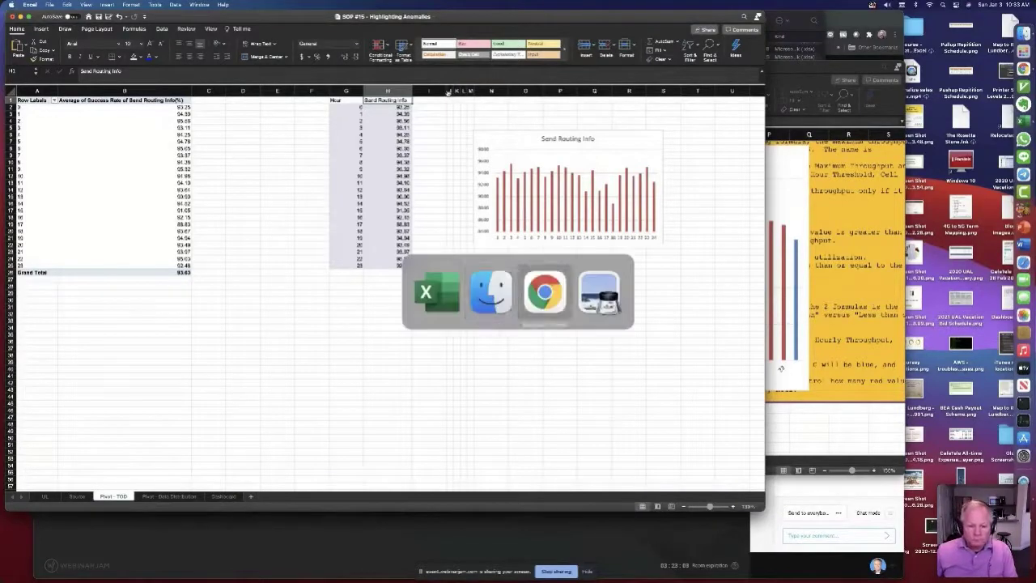
pyautogui.press('super+Tab')
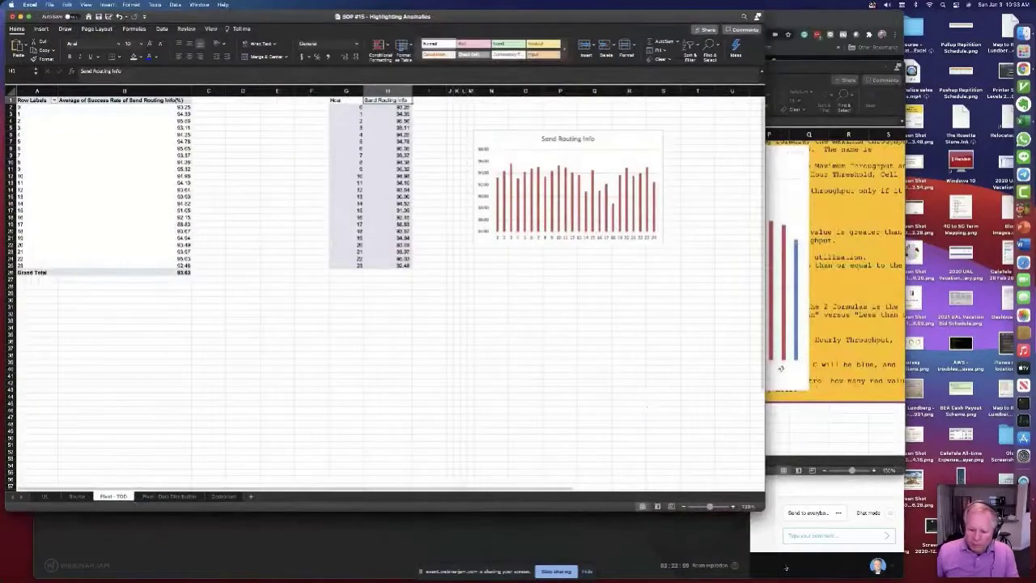
pyautogui.press('super+Tab')
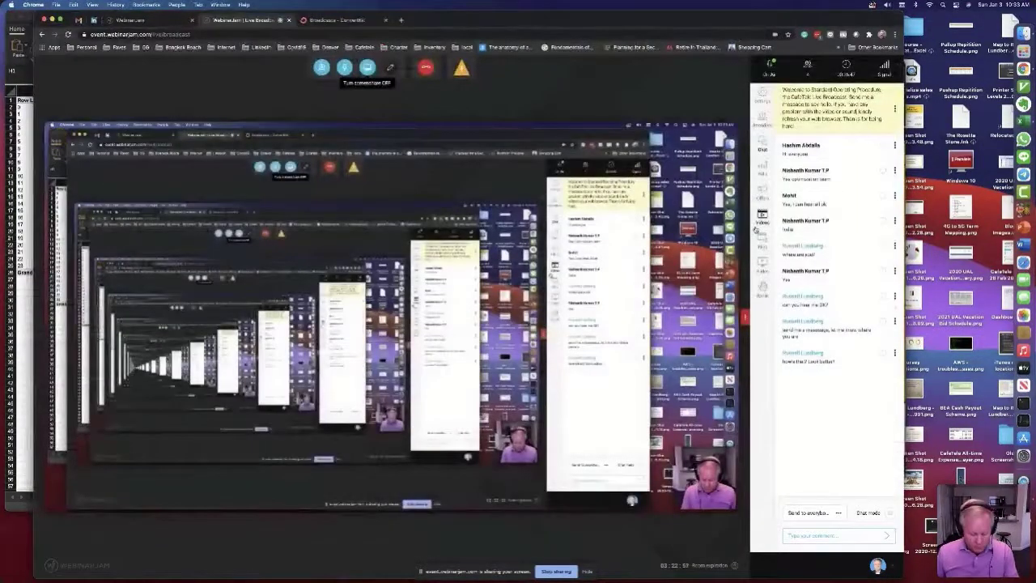
pyautogui.press('super+Tab')
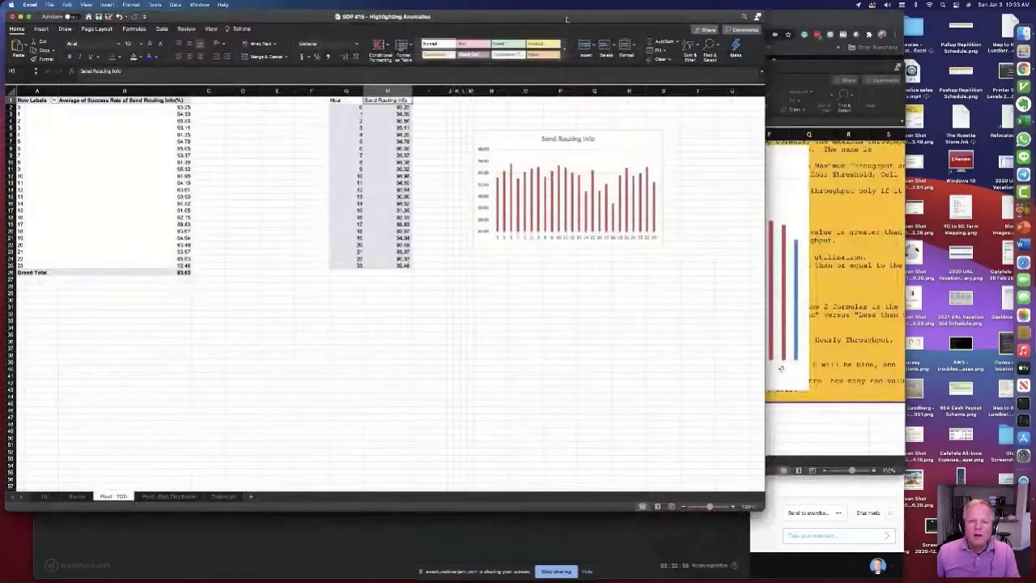
pyautogui.press('super+Tab')
pyautogui.press('super+Tab')
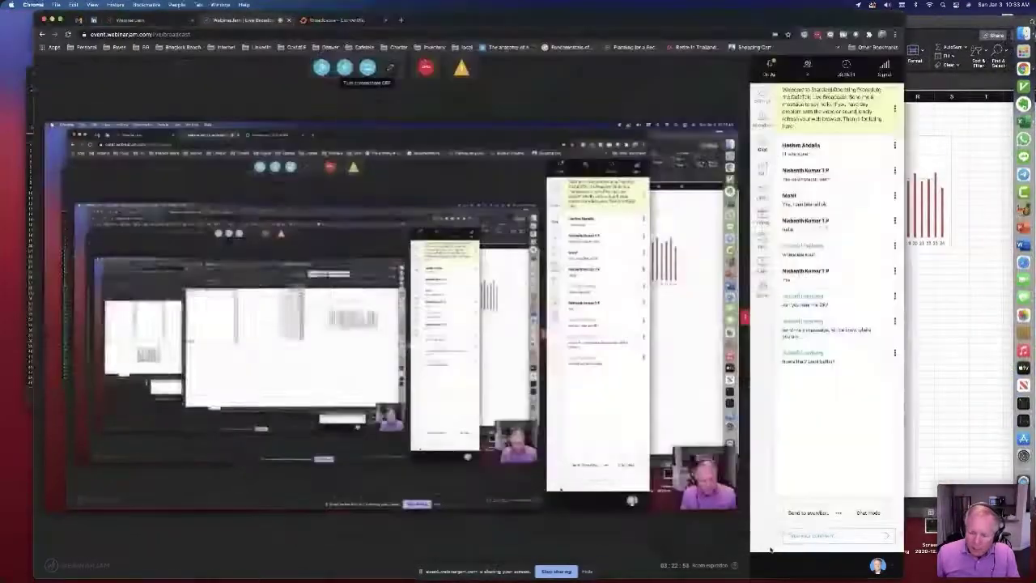
pyautogui.press('super+Tab')
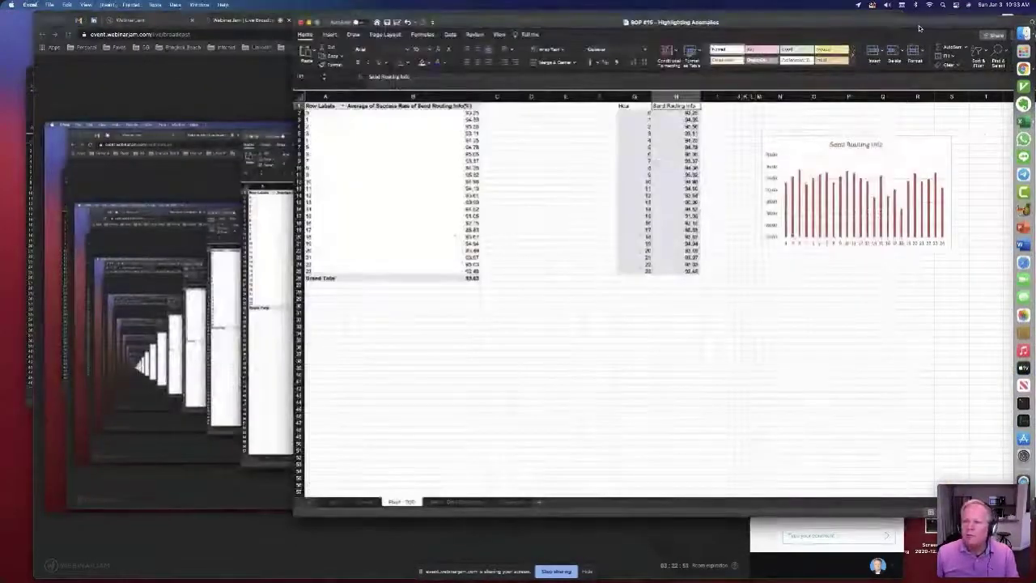
pyautogui.press('super+Tab')
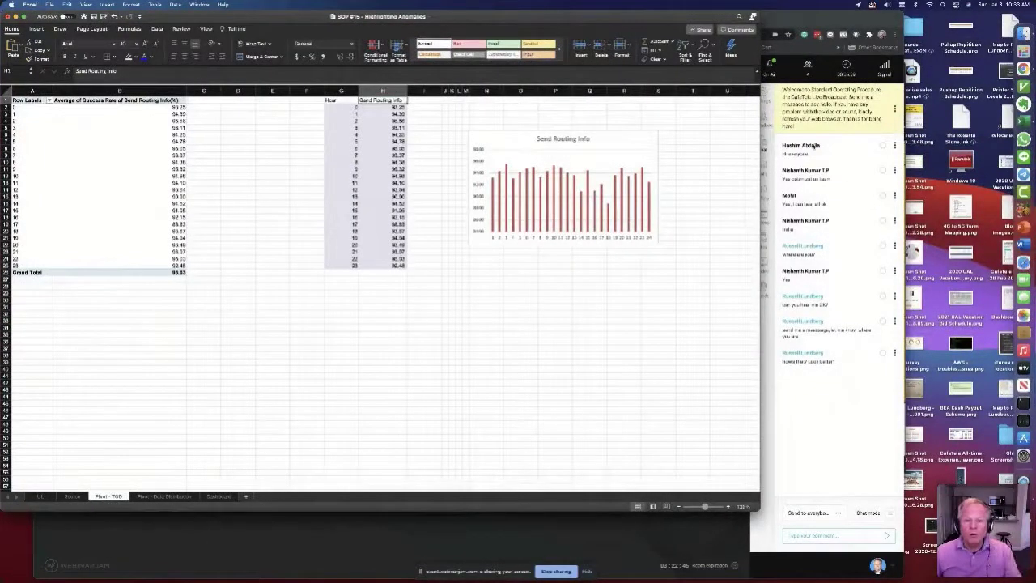
# Step: Unhide columns J and K, then narrow the empty columns D–F beside the pivot
pyautogui.click(423, 107)
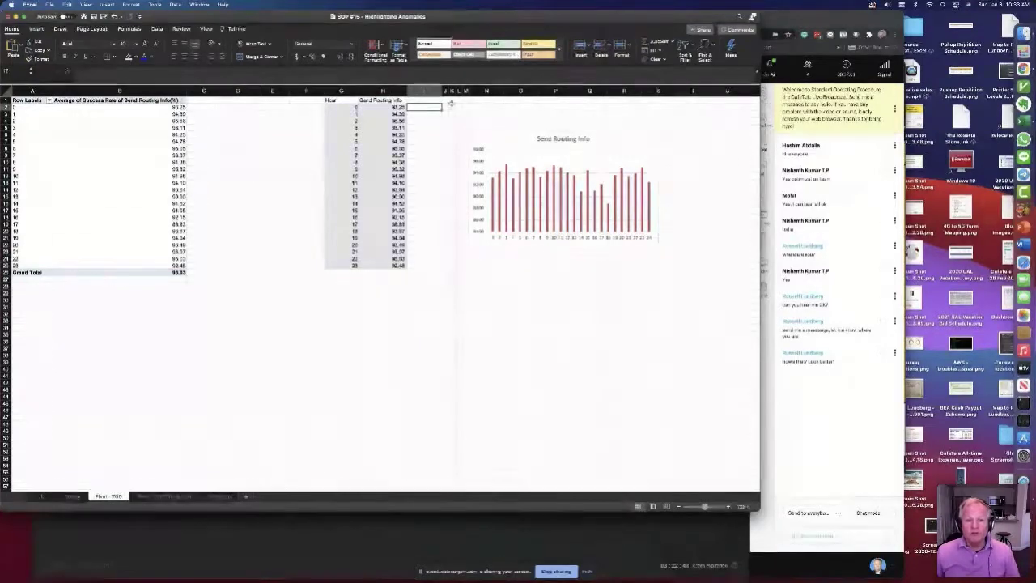
pyautogui.moveTo(444, 90); pyautogui.dragTo(455, 90)
pyautogui.rightClick(450, 92)
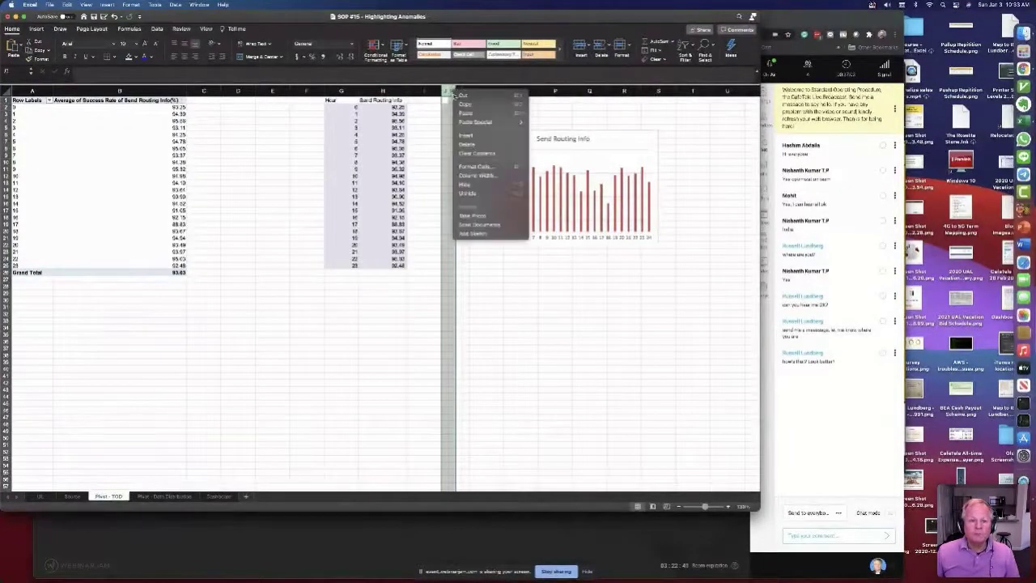
pyautogui.click(468, 135)
pyautogui.moveTo(312, 91); pyautogui.dragTo(230, 89)
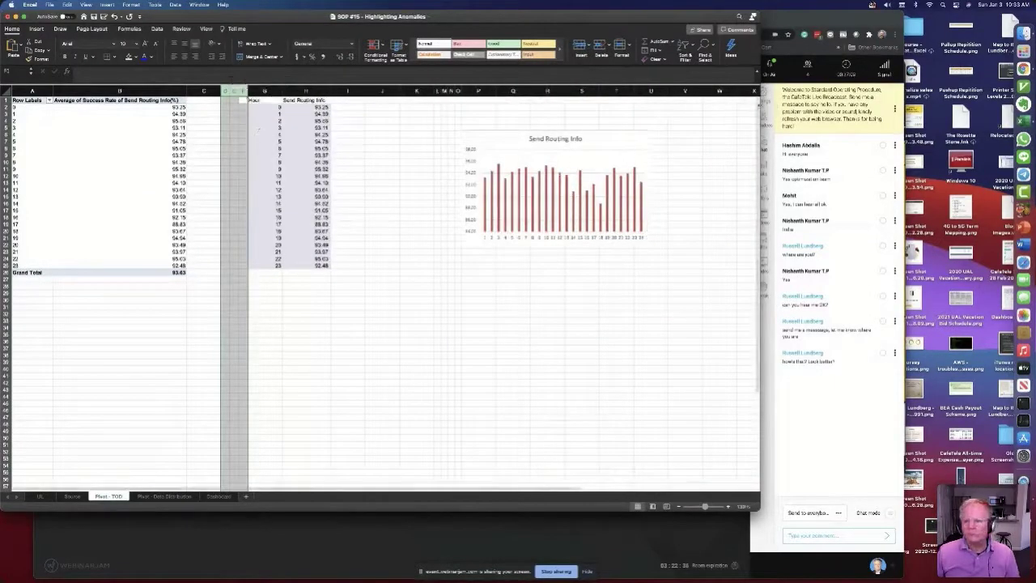
pyautogui.click(353, 99)
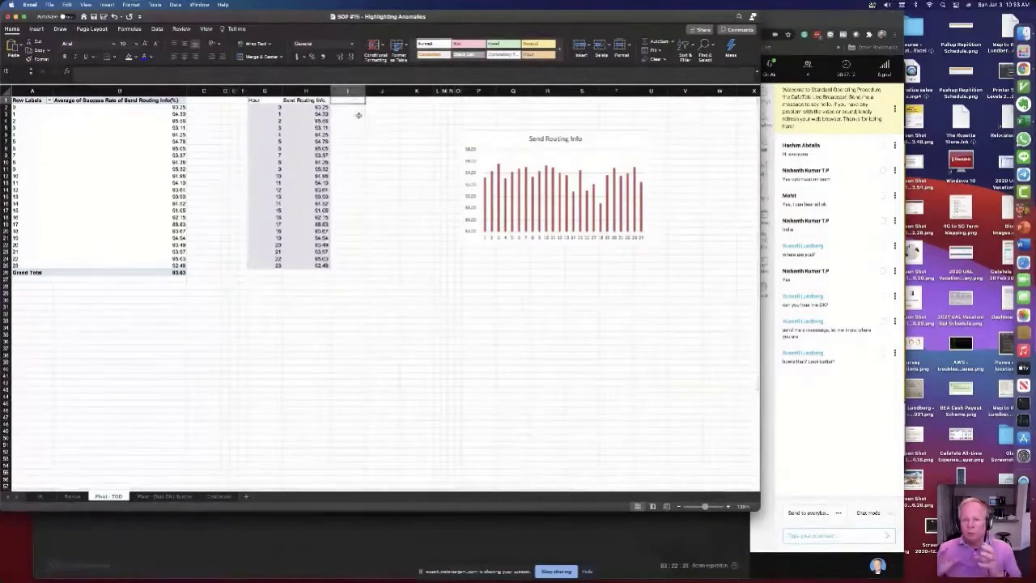
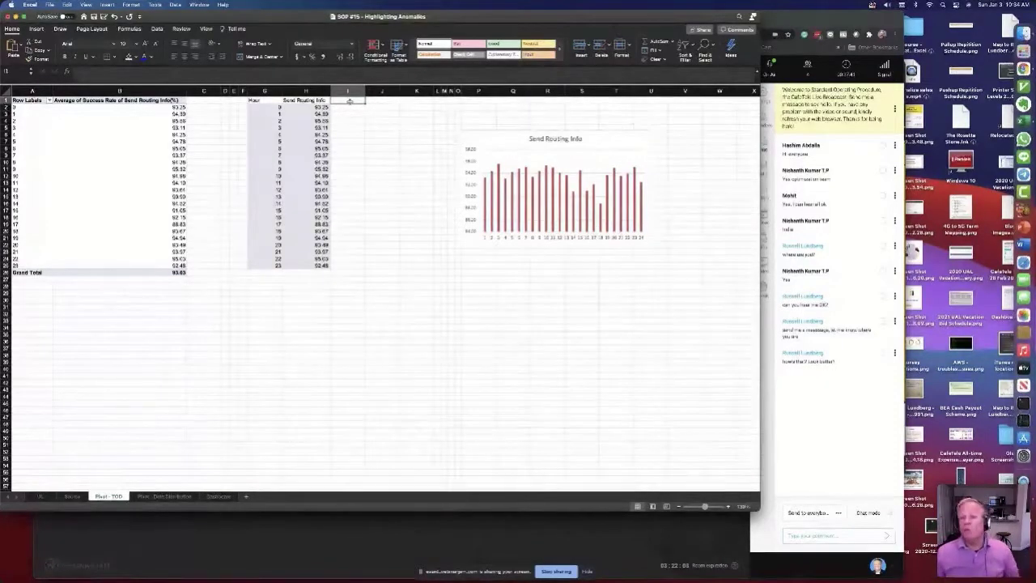
# Step: Add a new blank worksheet and rename it Config
pyautogui.click(344, 108)
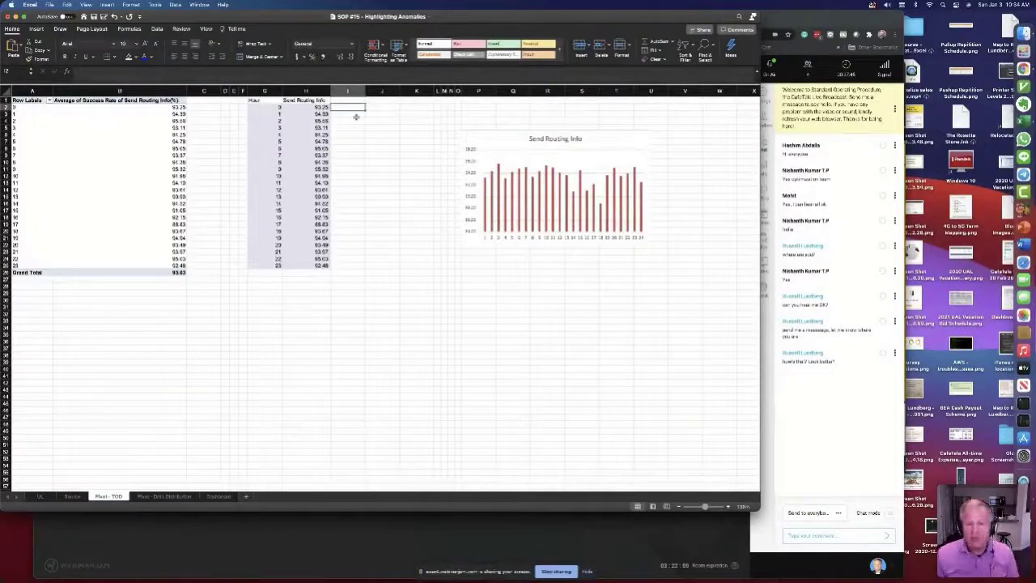
pyautogui.click(358, 102)
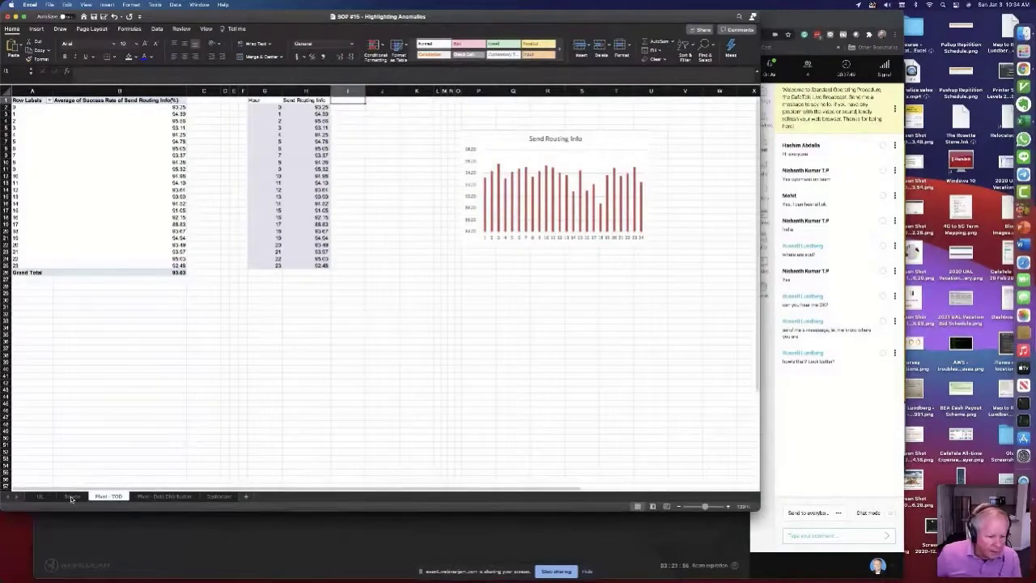
pyautogui.click(245, 496)
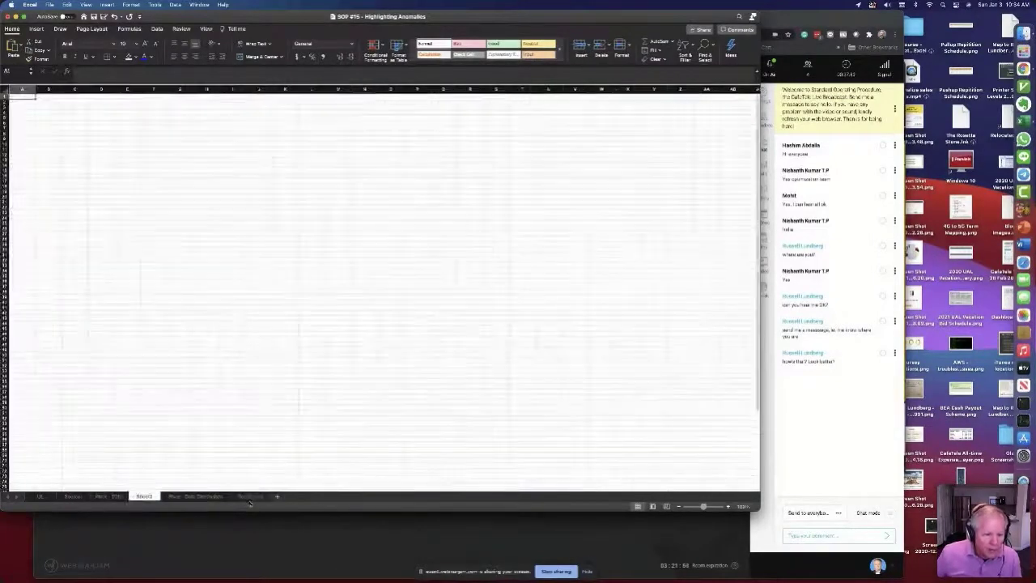
pyautogui.doubleClick(145, 496)
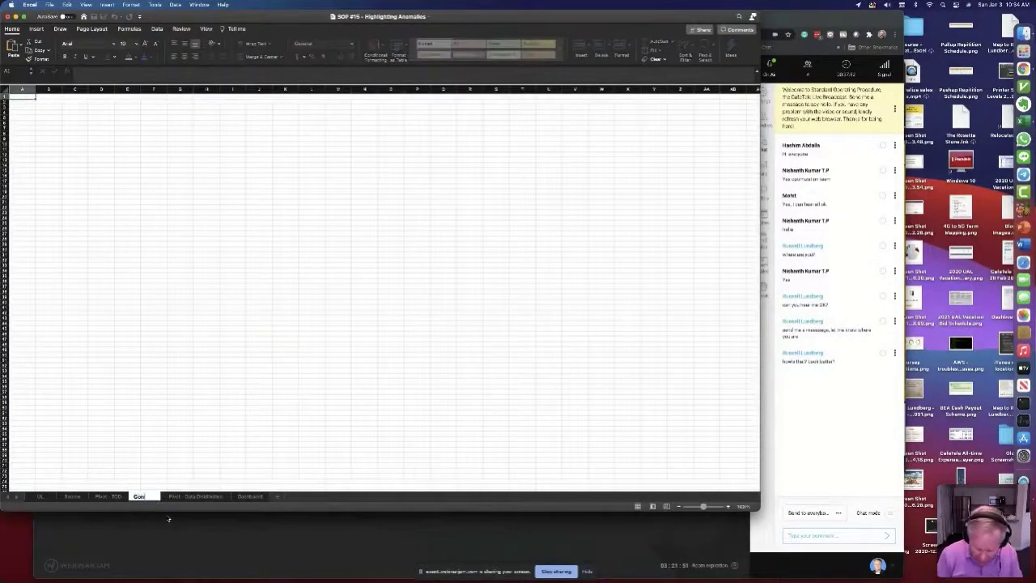
pyautogui.press('Return')
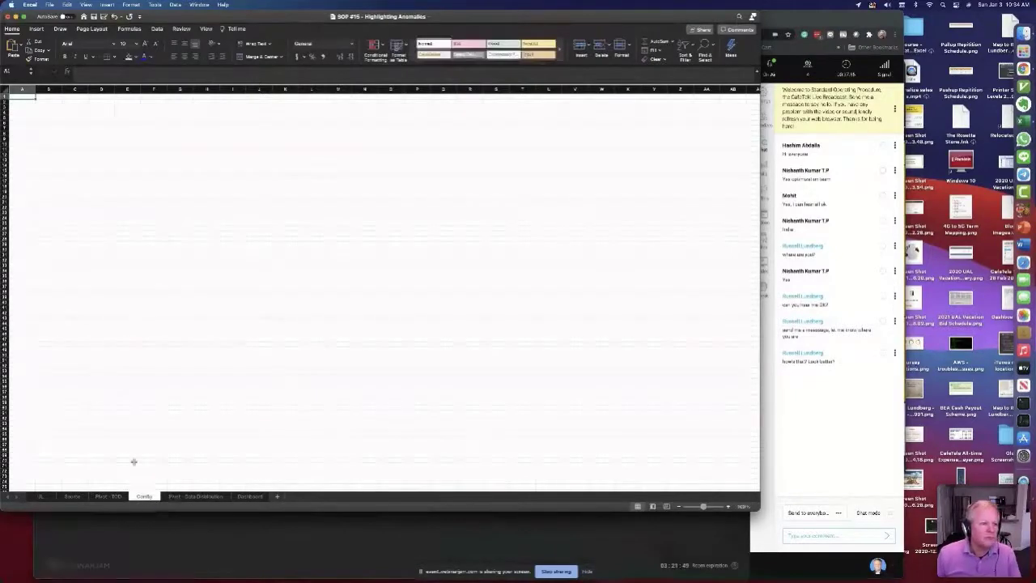
# Step: Type the Latest Date label in C2 and name cell B2 Latest_Date
pyautogui.click(56, 100)
pyautogui.click(77, 102)
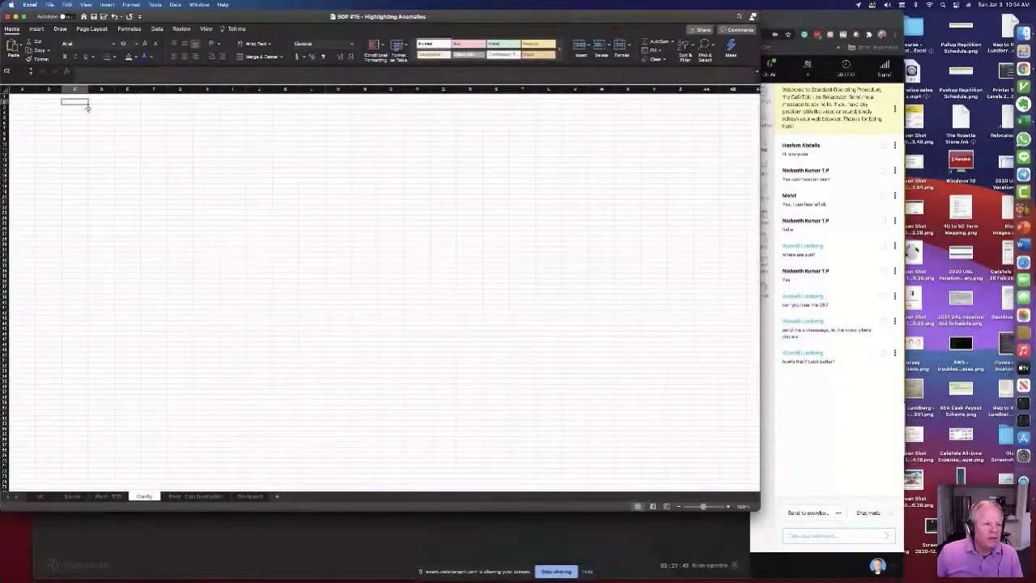
pyautogui.write('Label')
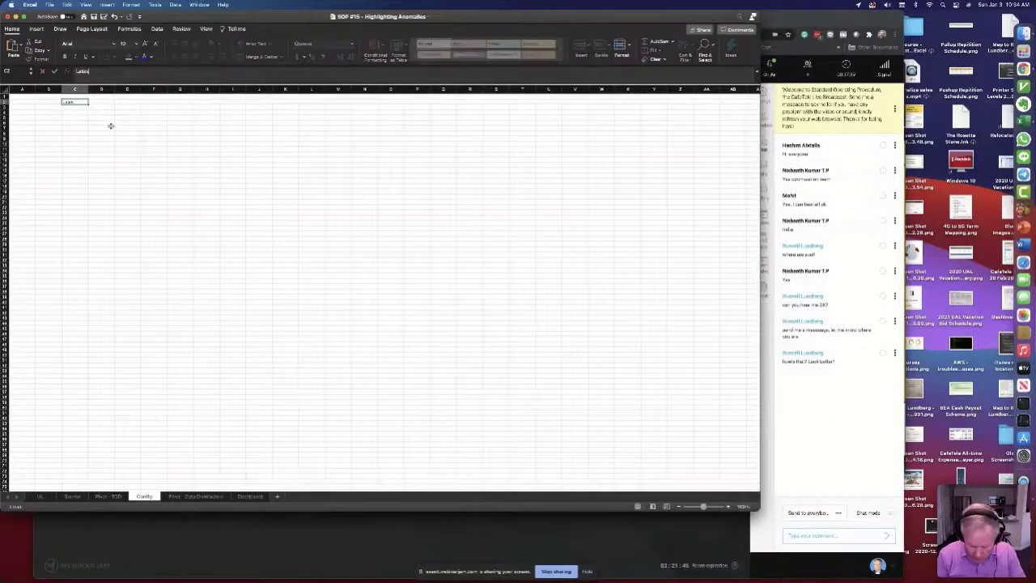
pyautogui.write(': Data')
pyautogui.press('Return')
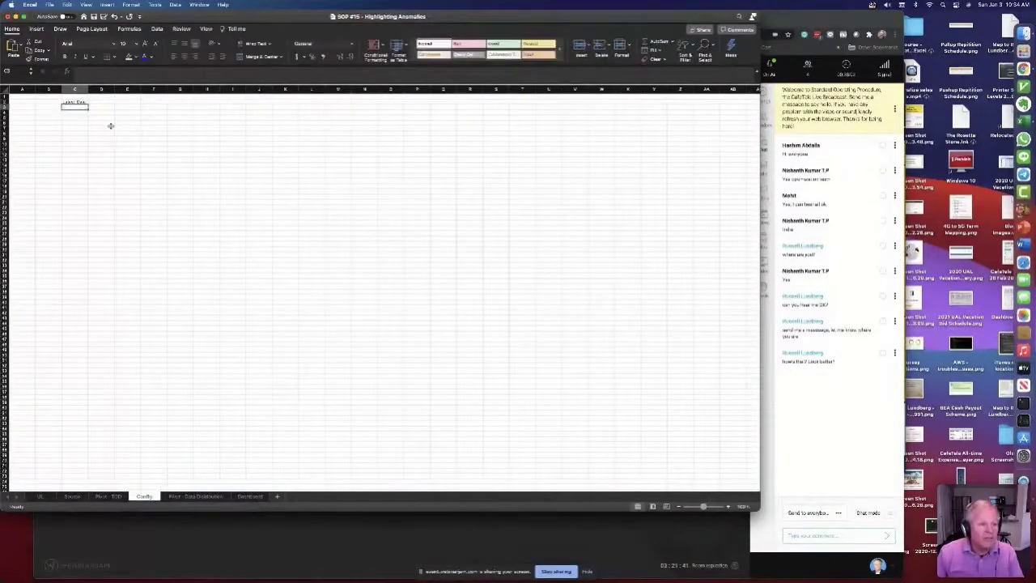
pyautogui.press('Up')
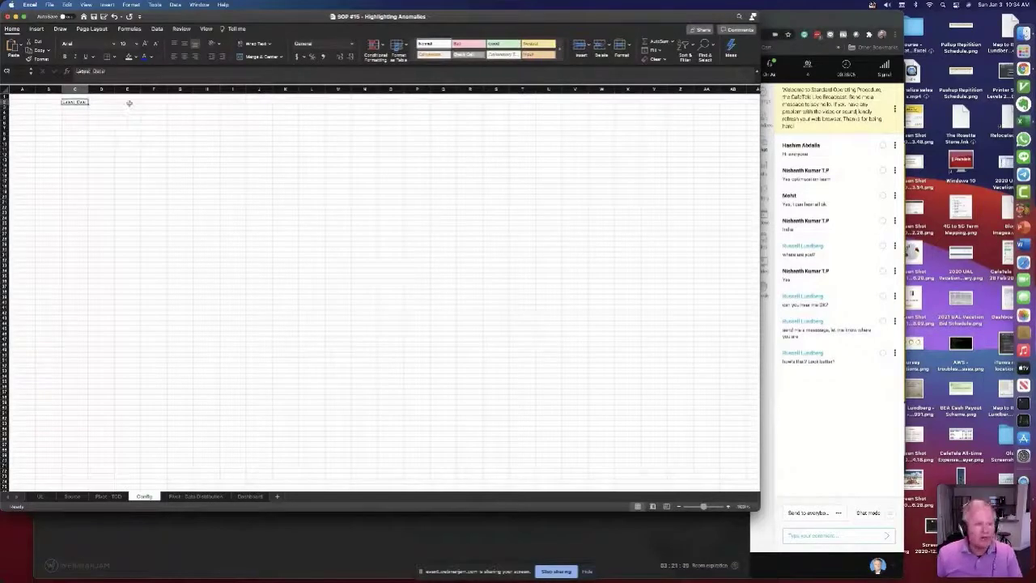
pyautogui.press('super+c')
pyautogui.click(51, 101)
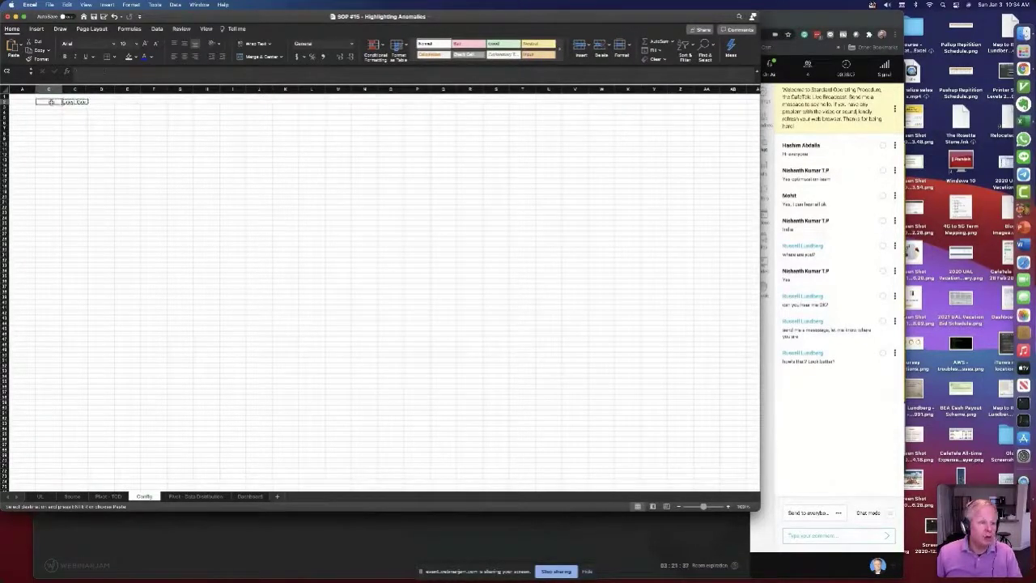
pyautogui.press('Return')
pyautogui.press('Escape')
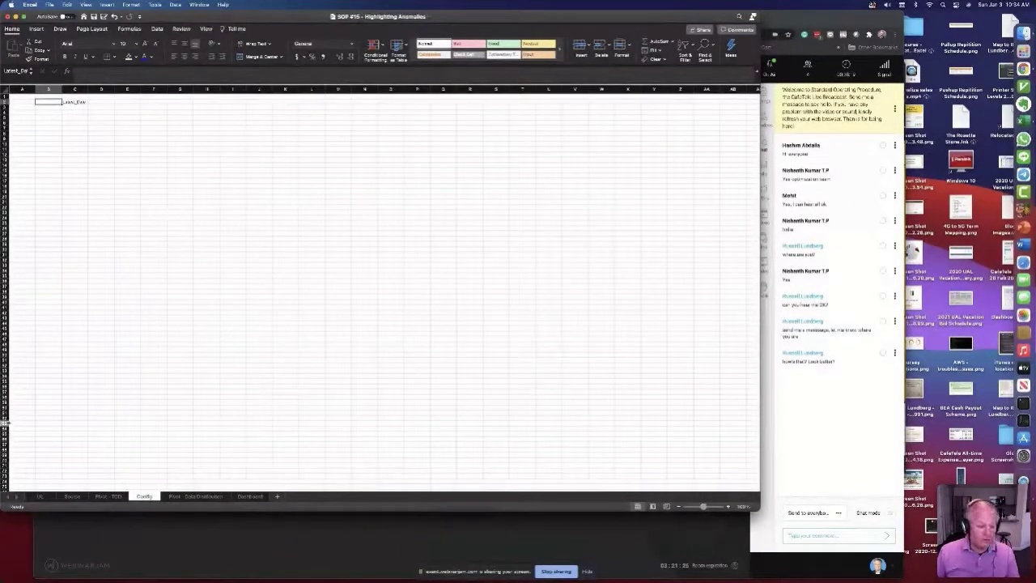
# Step: Inspect the date-time values in columns C and D of the Source sheet
pyautogui.click(72, 496)
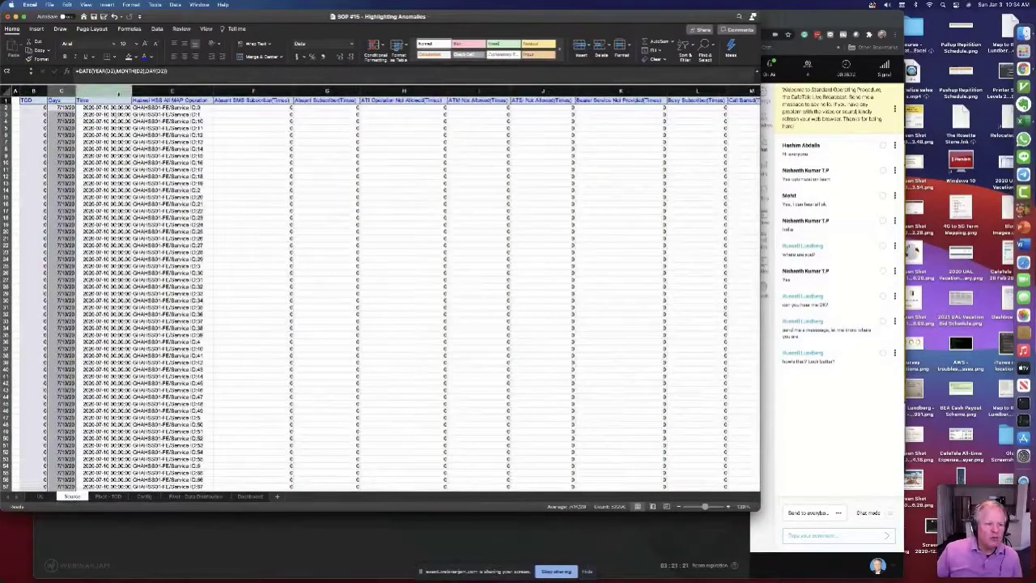
pyautogui.click(120, 108)
pyautogui.click(119, 107)
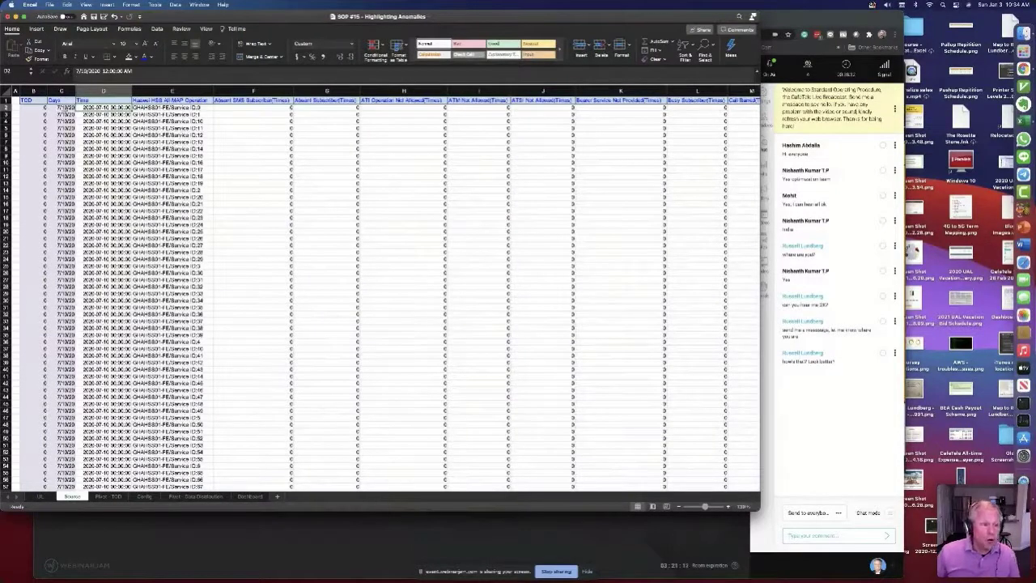
pyautogui.click(65, 108)
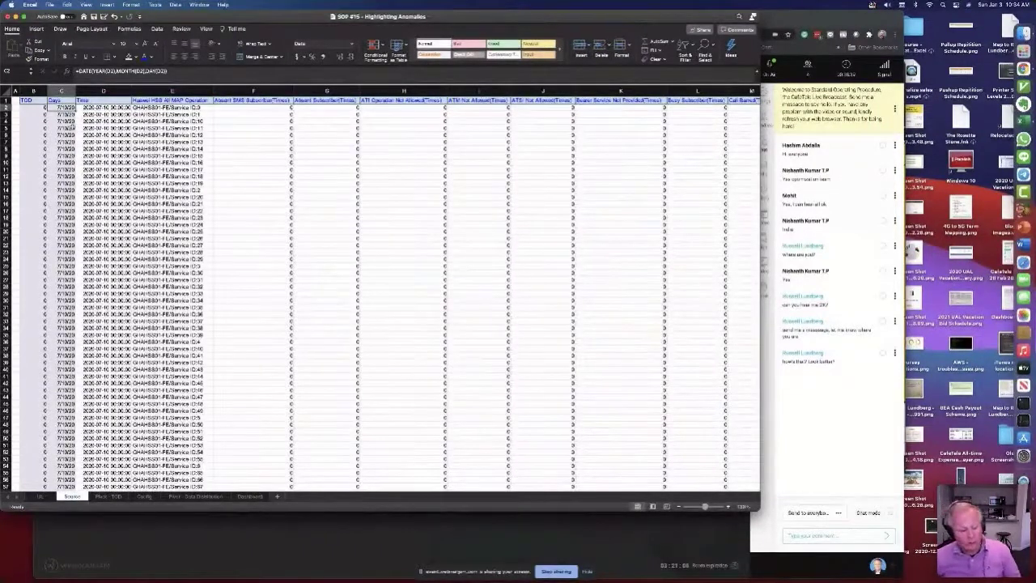
# Step: Enter =MAX(Source!C:C) in B2 of the Config sheet
pyautogui.click(146, 497)
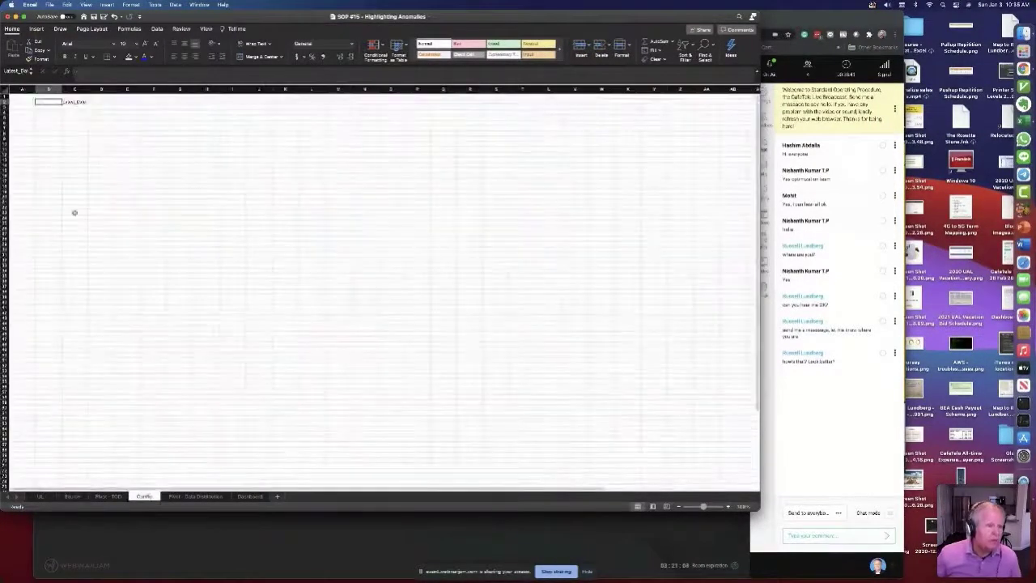
pyautogui.write('=max')
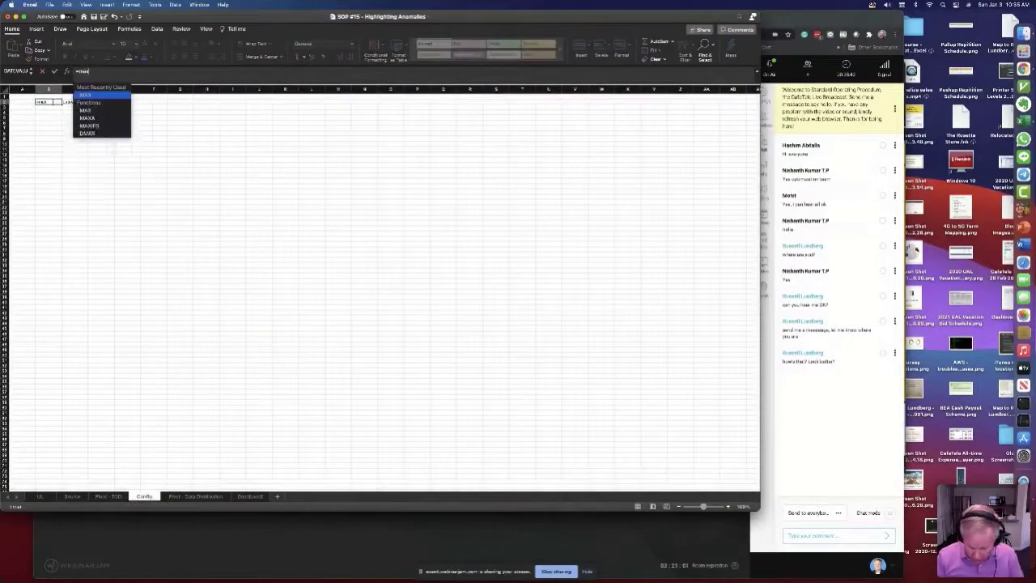
pyautogui.write('(')
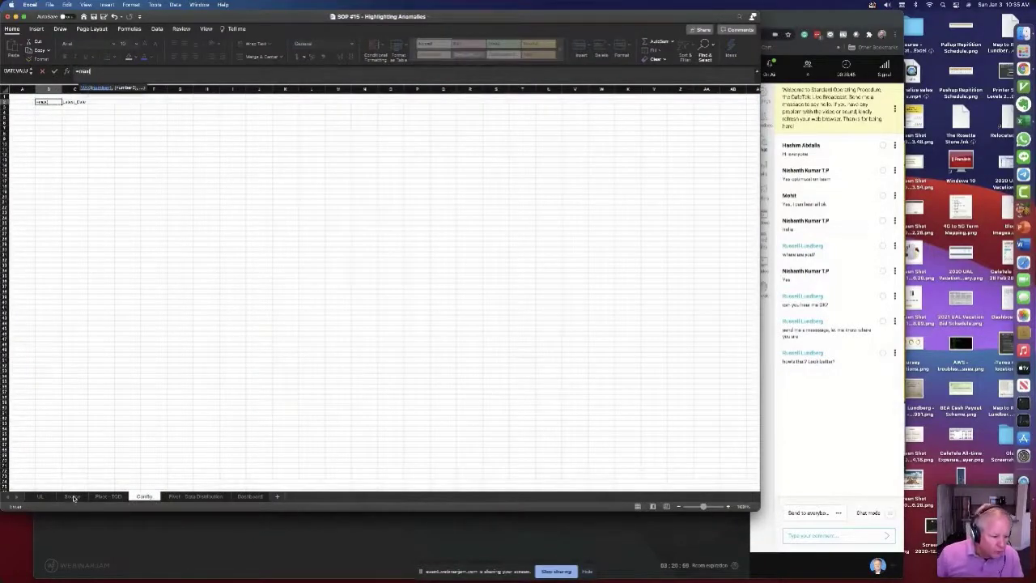
pyautogui.click(73, 498)
pyautogui.click(64, 88)
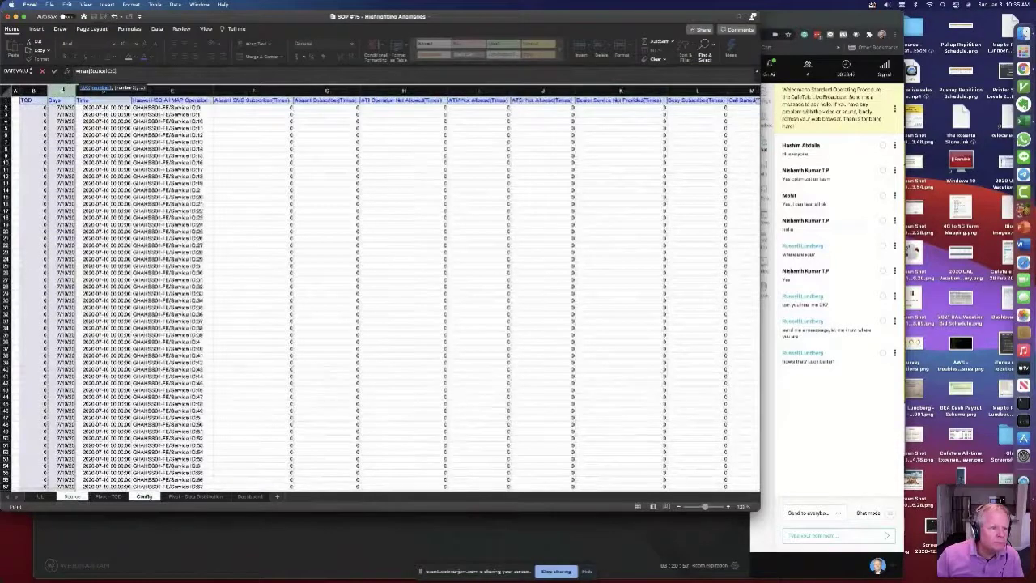
pyautogui.write(')')
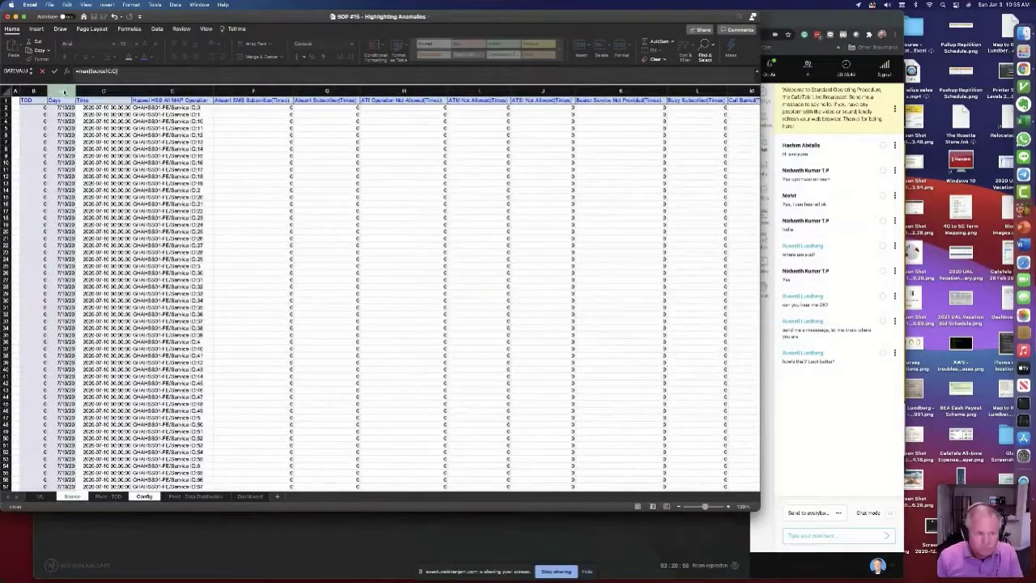
pyautogui.press('Return')
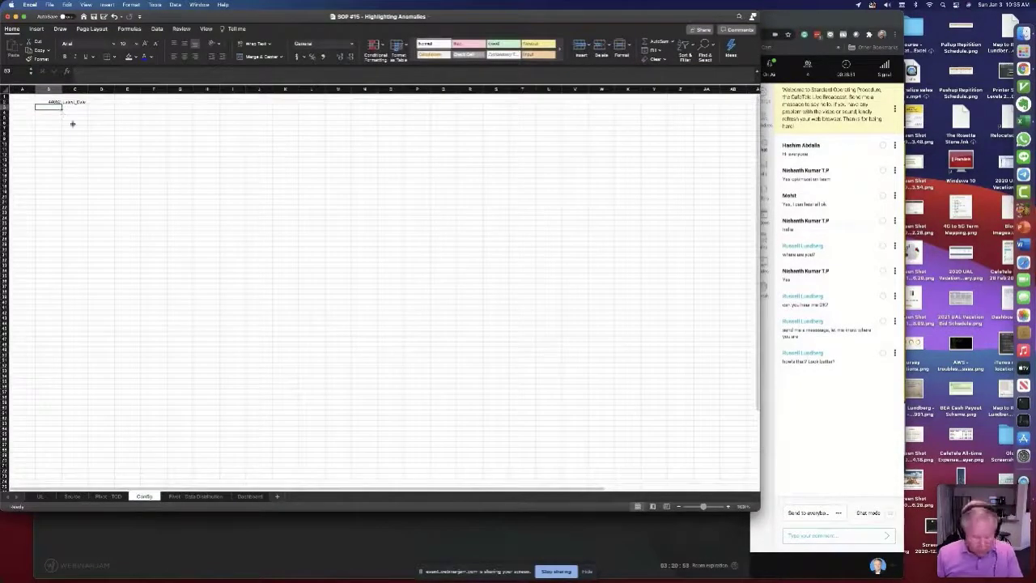
# Step: Apply the 14-Mar-12 date format to the Latest_Date cell B2
pyautogui.press('super+1')
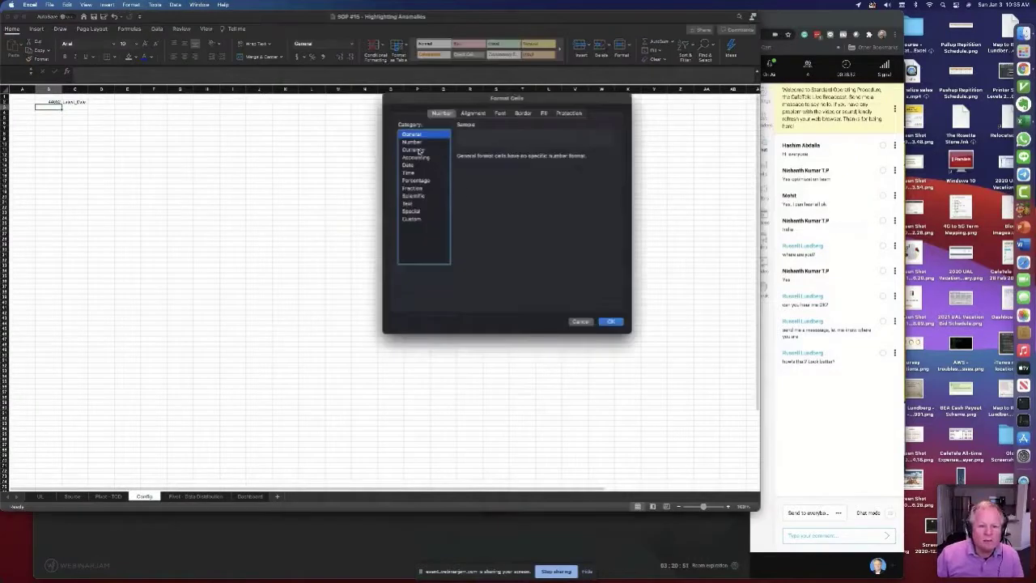
pyautogui.click(409, 165)
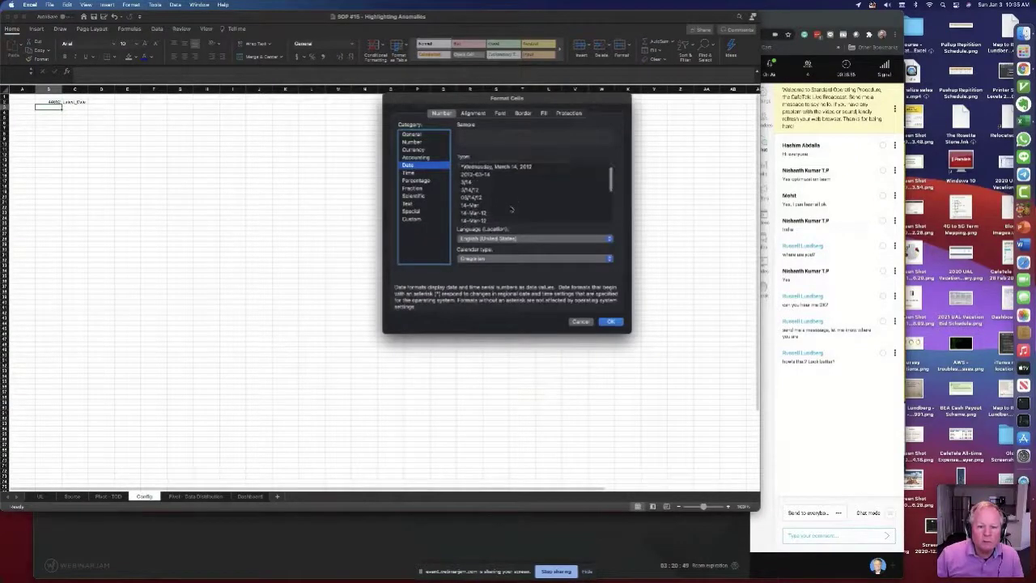
pyautogui.click(487, 221)
pyautogui.click(611, 321)
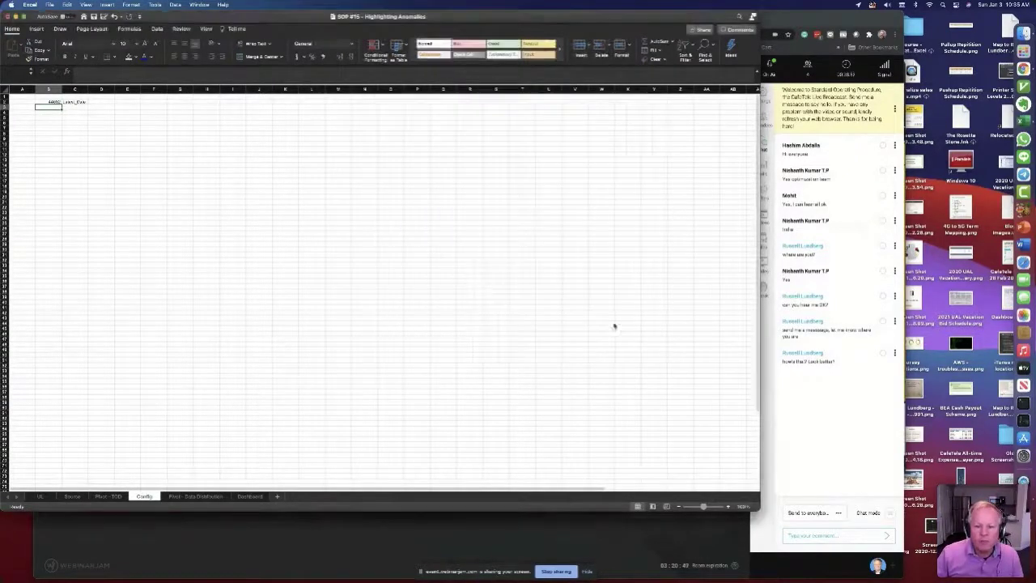
pyautogui.click(49, 102)
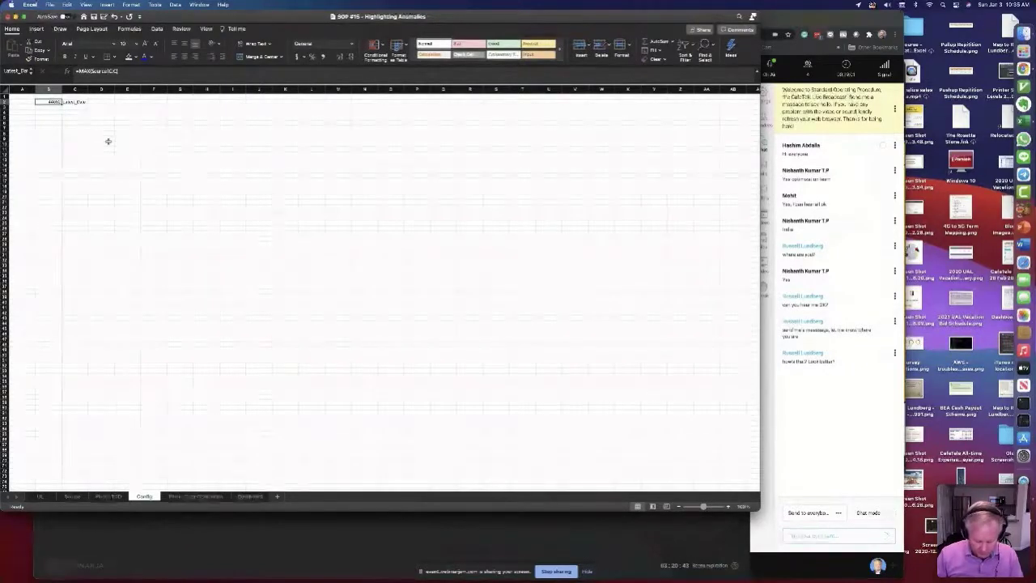
pyautogui.press('super+1')
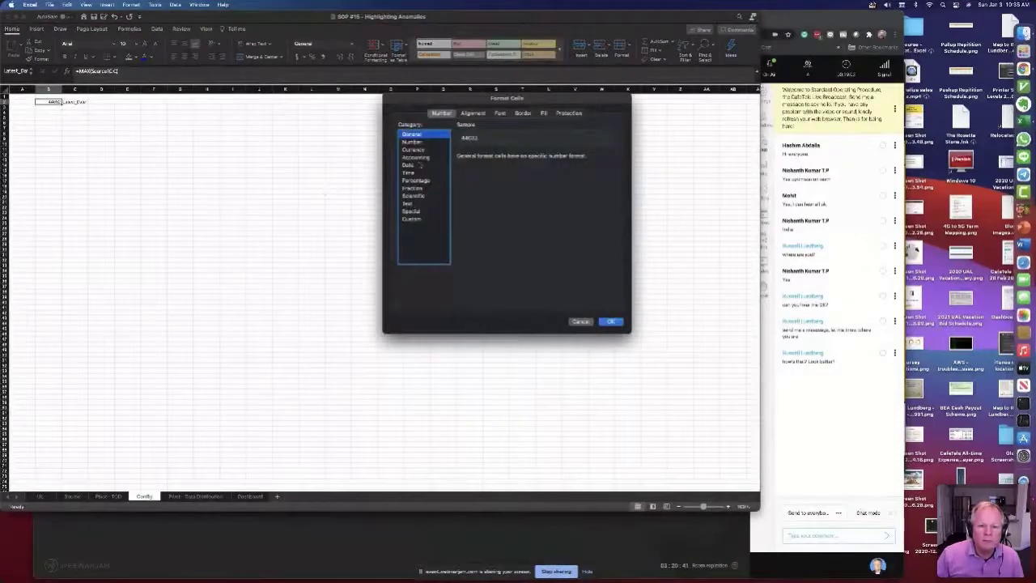
pyautogui.scroll(-1, 511, 222)
pyautogui.click(511, 213)
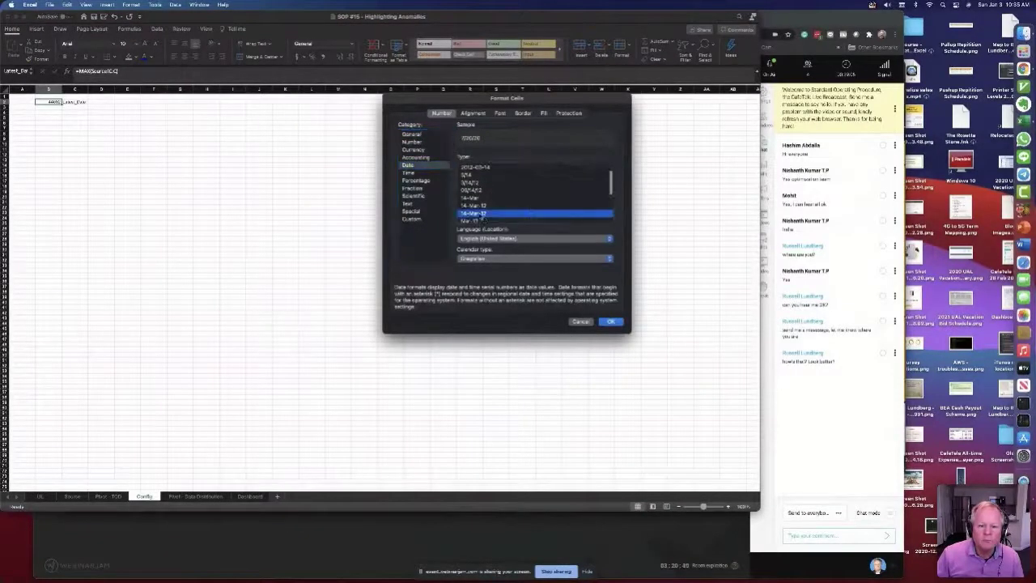
pyautogui.click(612, 322)
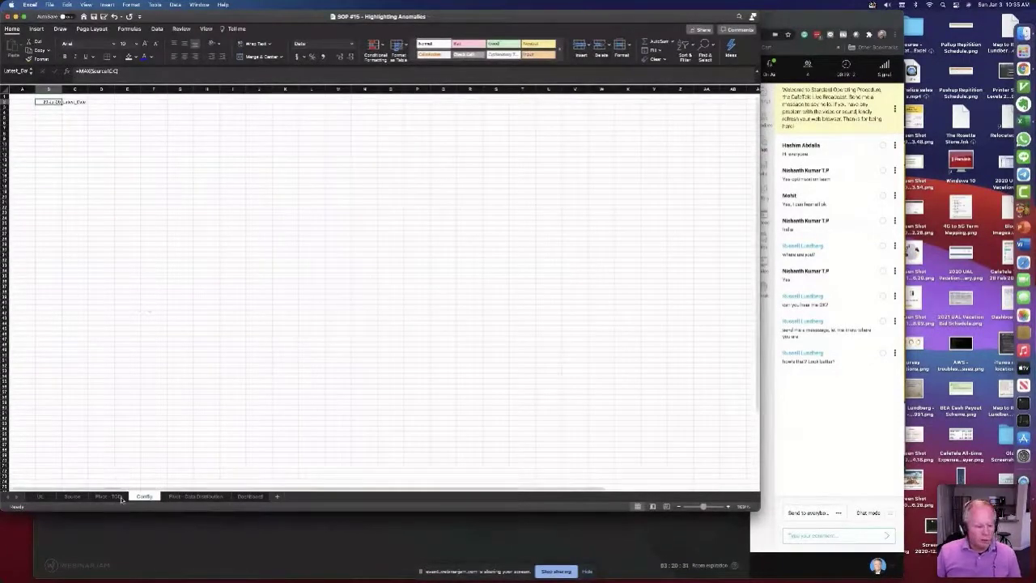
# Step: Look over the Source and Pivot - Data Distribution sheets' pivot counts
pyautogui.click(73, 497)
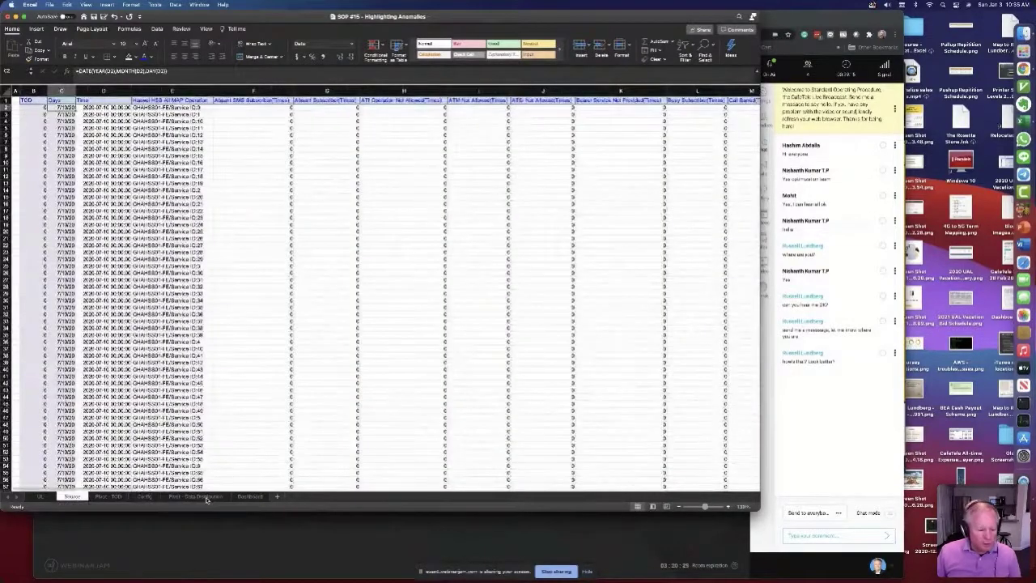
pyautogui.click(202, 496)
pyautogui.moveTo(170, 160); pyautogui.dragTo(331, 162)
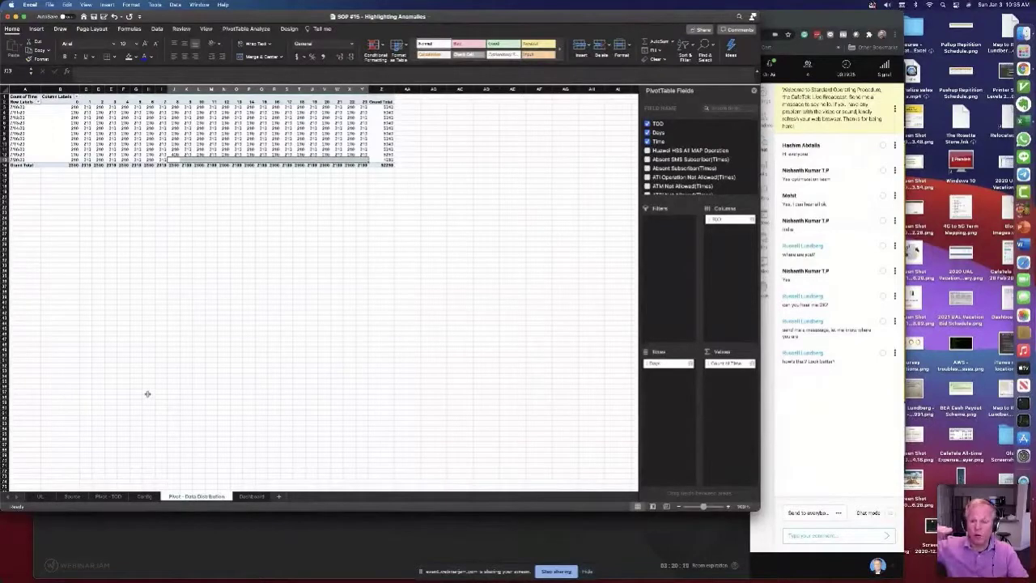
# Step: Commit the =MAX(Source!C:C) formula in Config B2, then return to Pivot - TOD
pyautogui.click(144, 496)
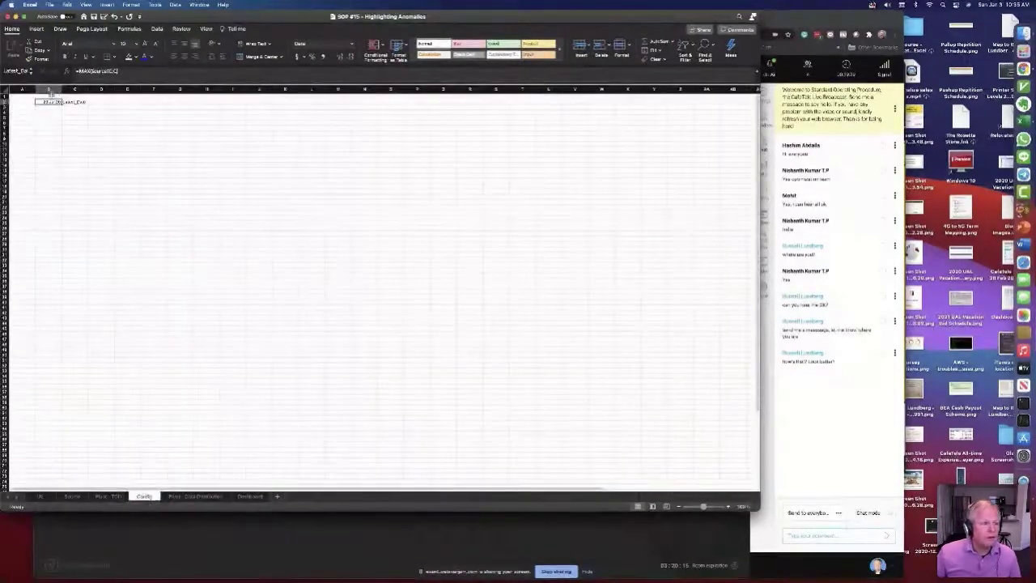
pyautogui.click(135, 71)
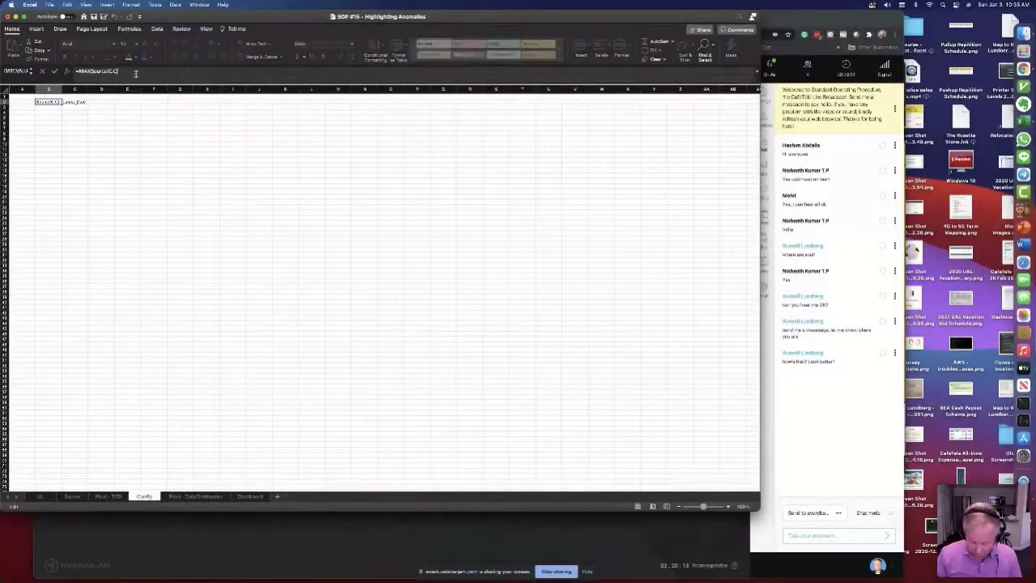
pyautogui.press('Return')
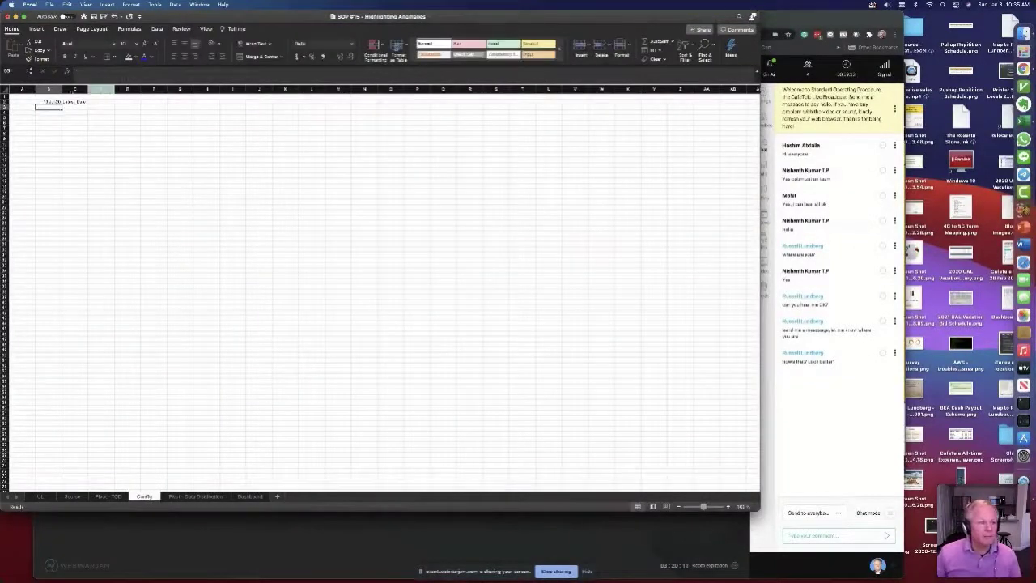
pyautogui.click(48, 102)
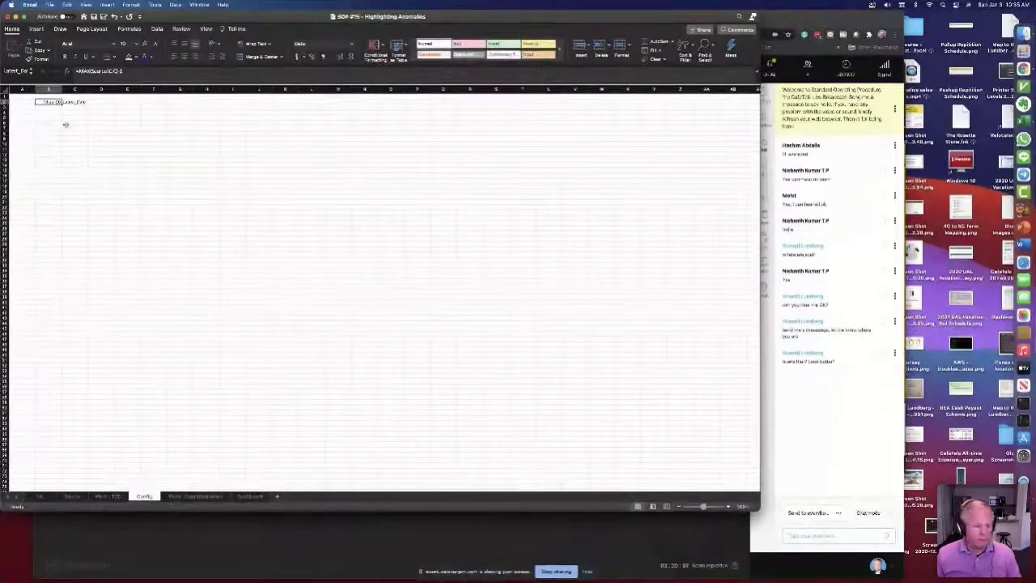
pyautogui.click(104, 500)
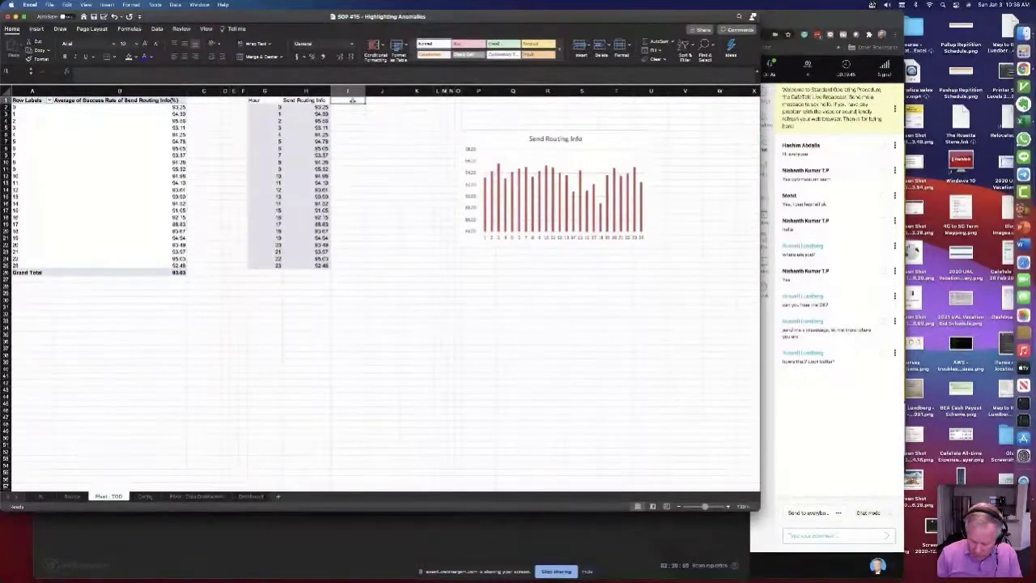
# Step: Enter =Latest_Date in cell I1 of the Pivot - TOD sheet
pyautogui.write('=l')
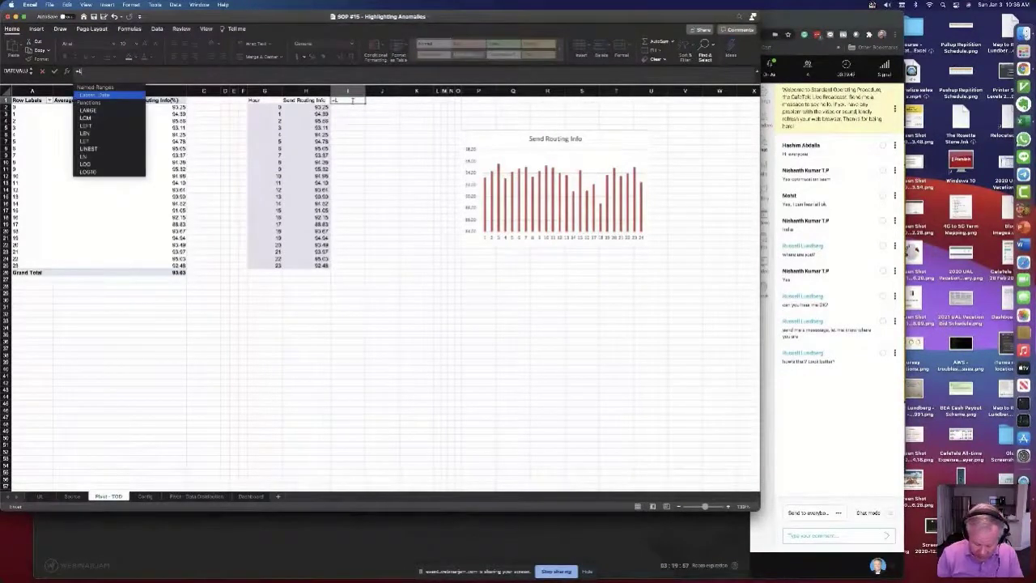
pyautogui.write('a')
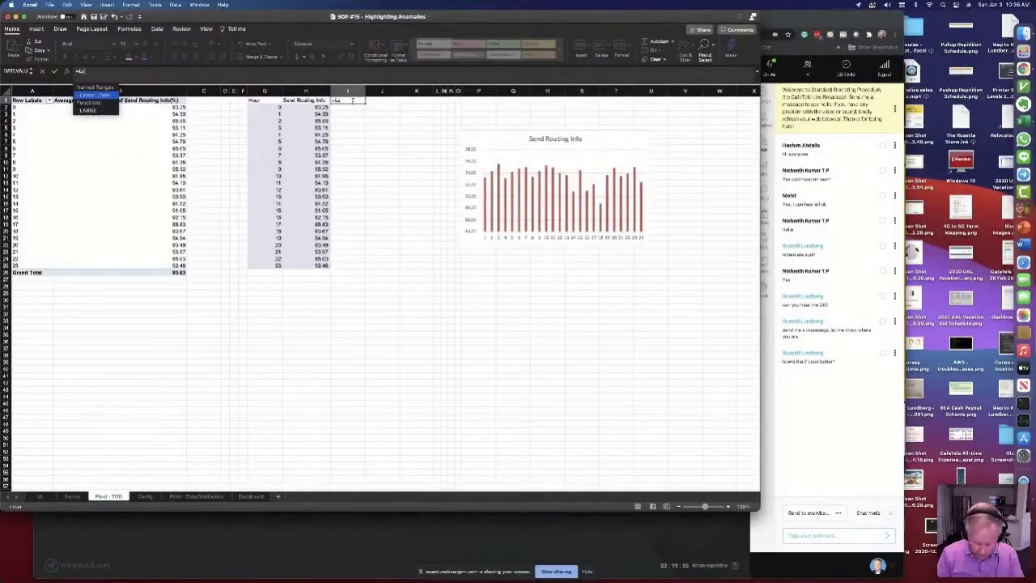
pyautogui.write('test_Date')
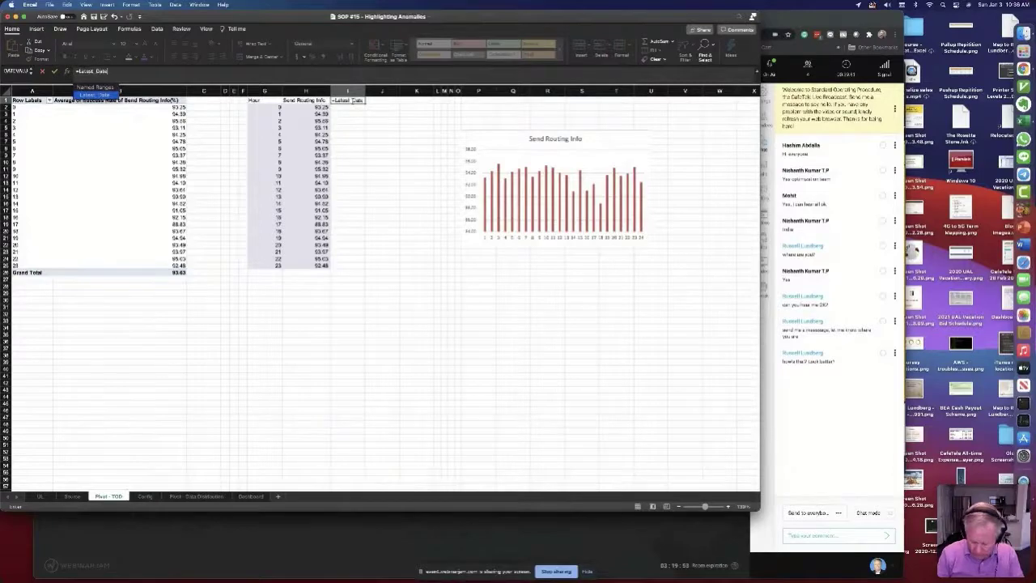
pyautogui.press('Return')
pyautogui.click(353, 100)
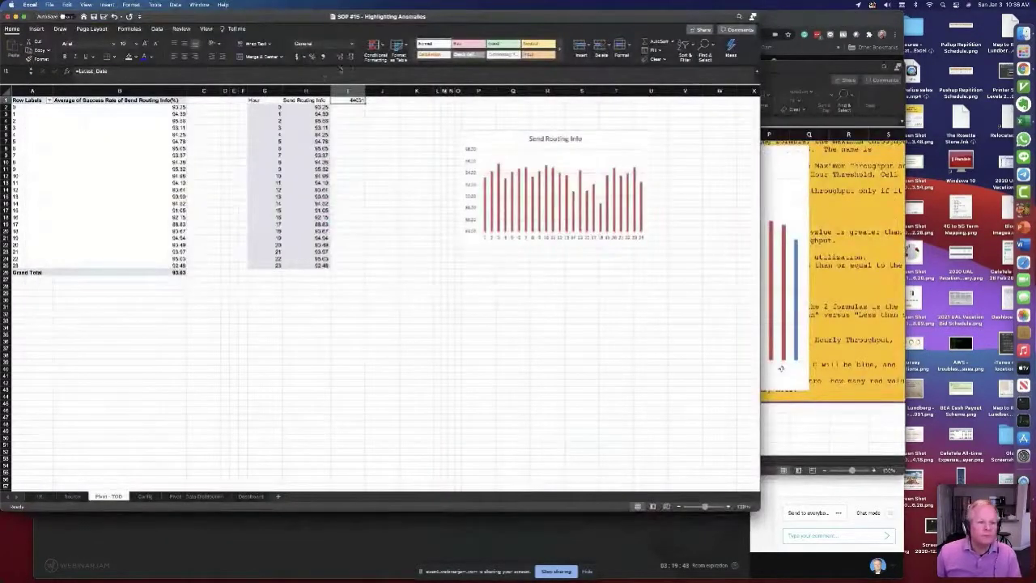
# Step: Format I1 with the 14-Mar-12 date style so it reads 19-Jul-20
pyautogui.press('super+1')
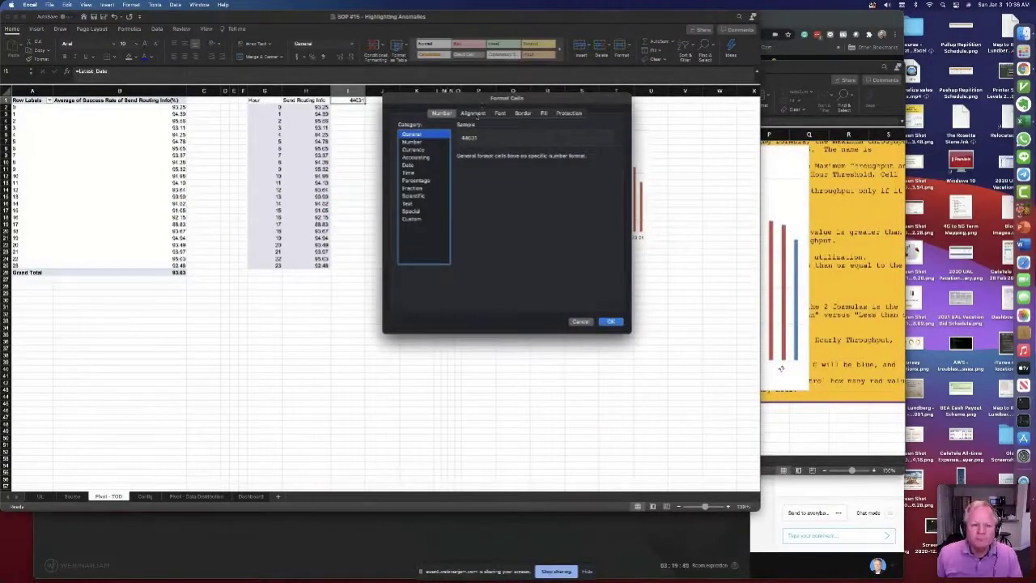
pyautogui.click(408, 164)
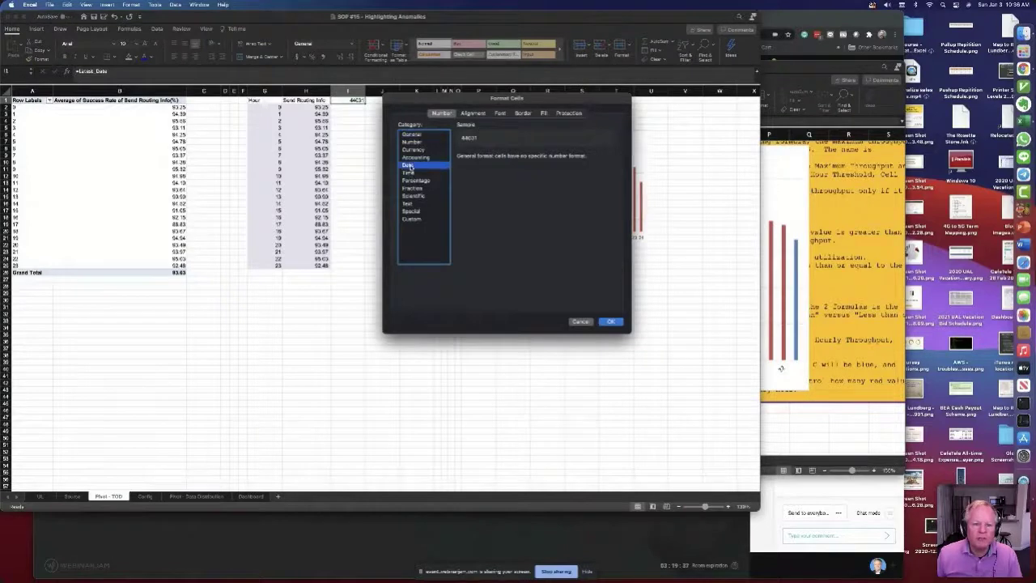
pyautogui.scroll(-2, 512, 202)
pyautogui.click(489, 212)
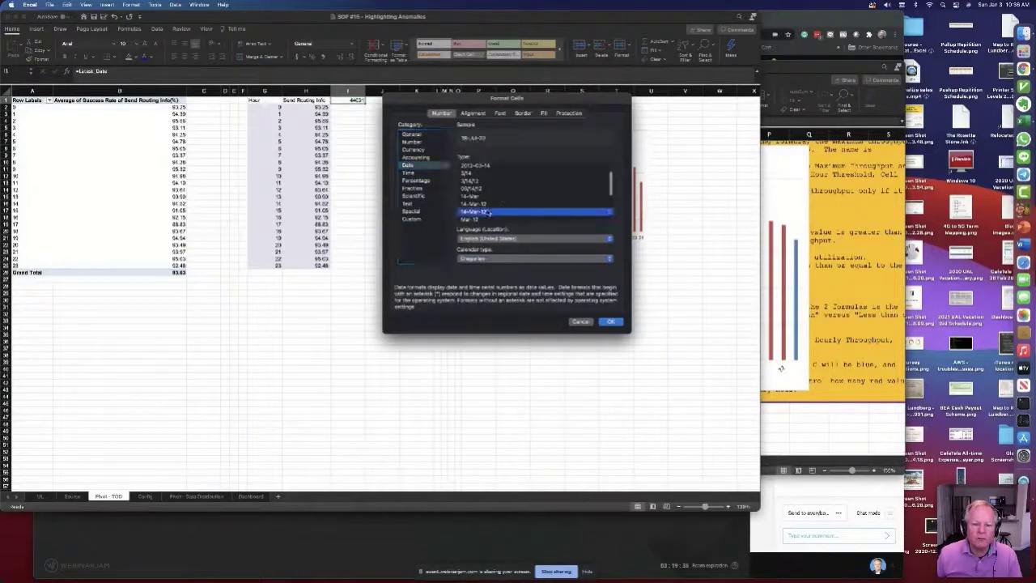
pyautogui.click(611, 321)
pyautogui.press('Up')
pyautogui.press('Up')
pyautogui.press('Up')
pyautogui.press('Up')
pyautogui.press('Up')
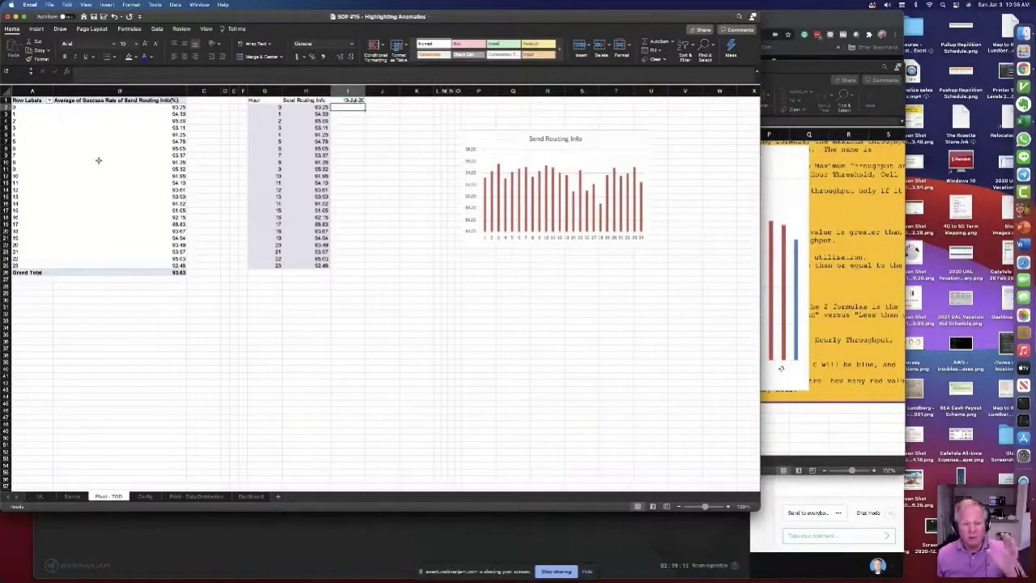
pyautogui.click(29, 401)
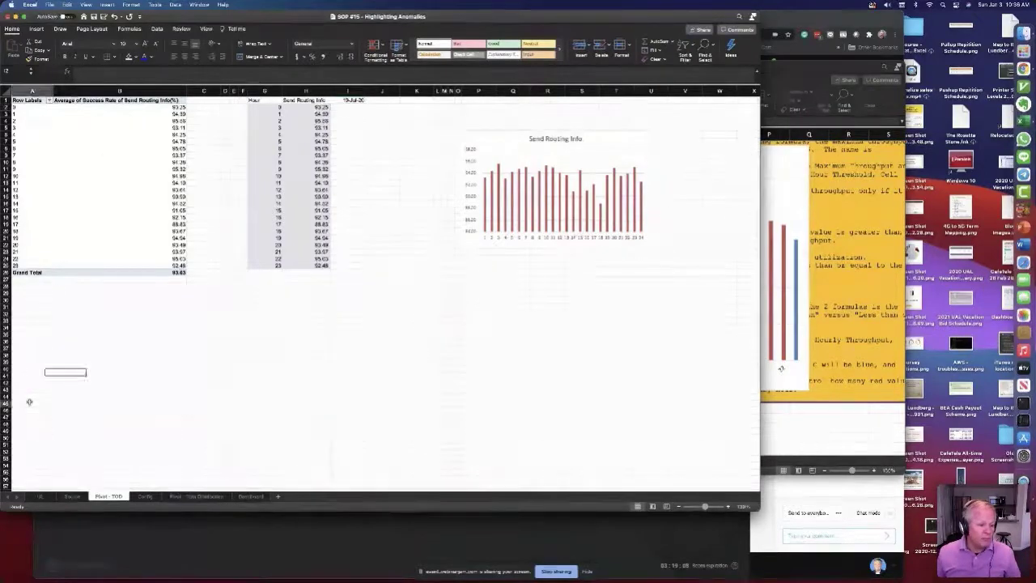
# Step: Insert a PivotTable from Source with Days as columns and TOD as rows
pyautogui.click(37, 29)
pyautogui.click(23, 52)
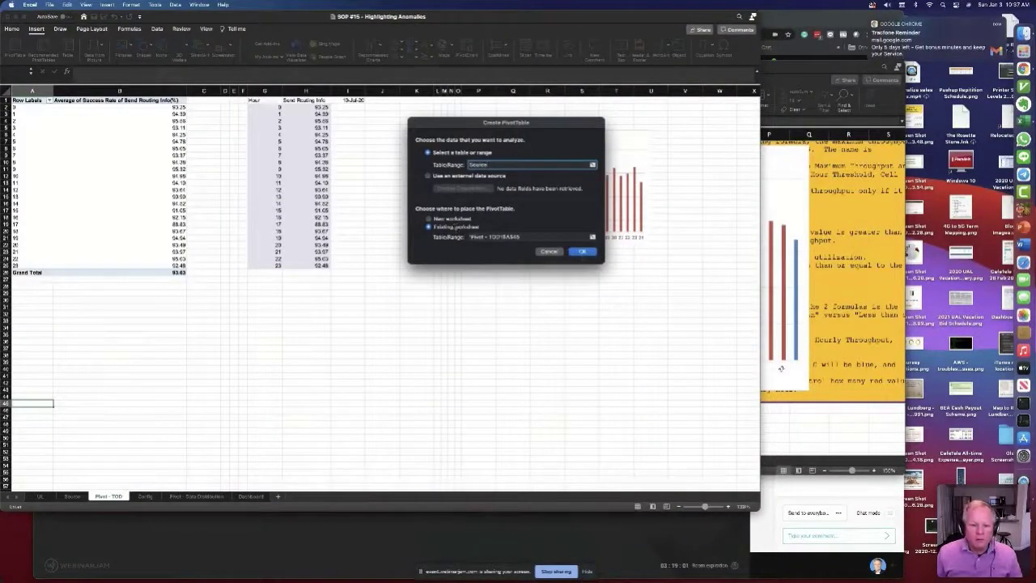
pyautogui.click(583, 252)
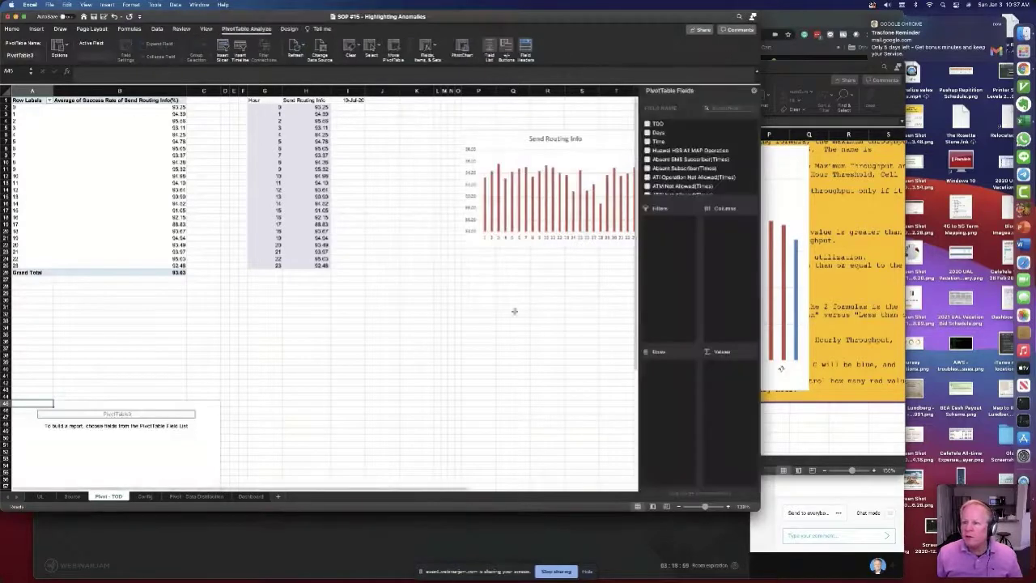
pyautogui.scroll(-2, 114, 398)
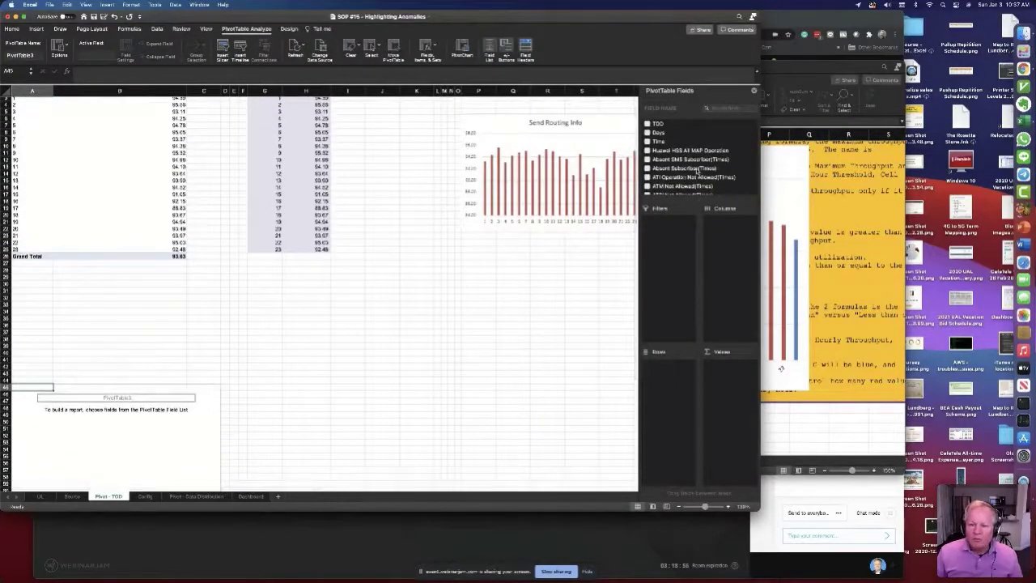
pyautogui.moveTo(659, 132); pyautogui.dragTo(746, 304)
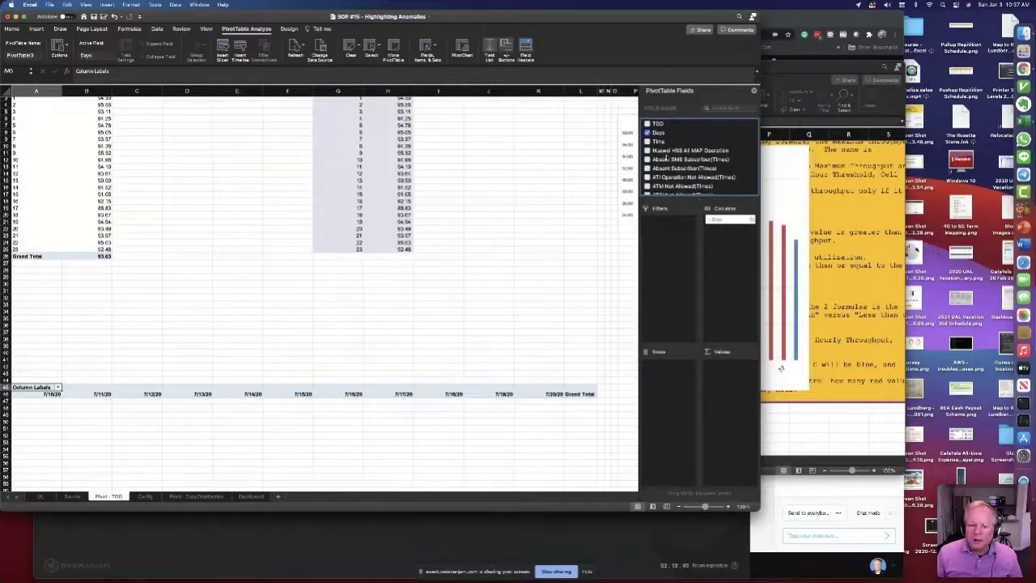
pyautogui.moveTo(658, 125); pyautogui.dragTo(674, 413)
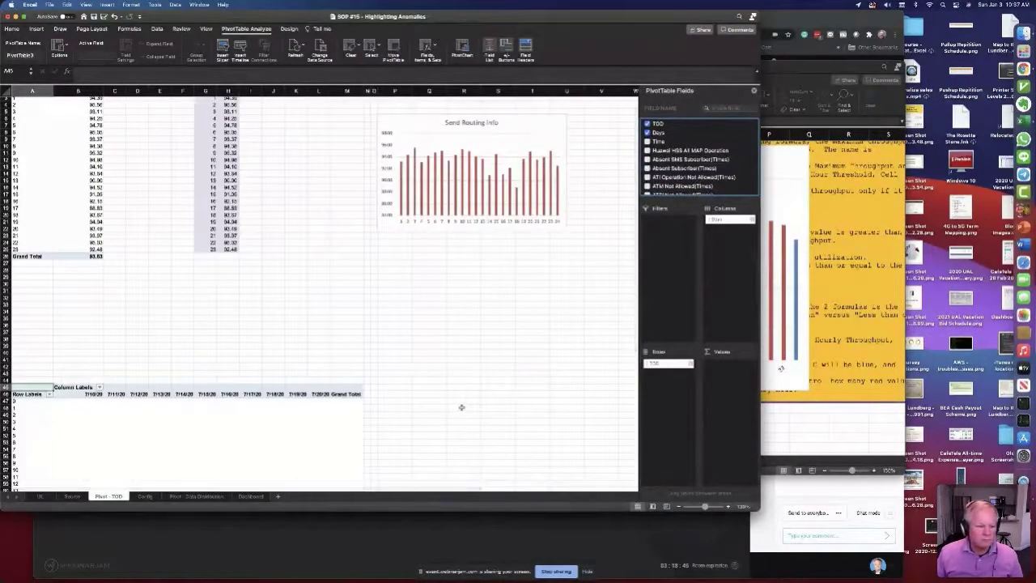
pyautogui.scroll(-3, 458, 406)
pyautogui.click(85, 358)
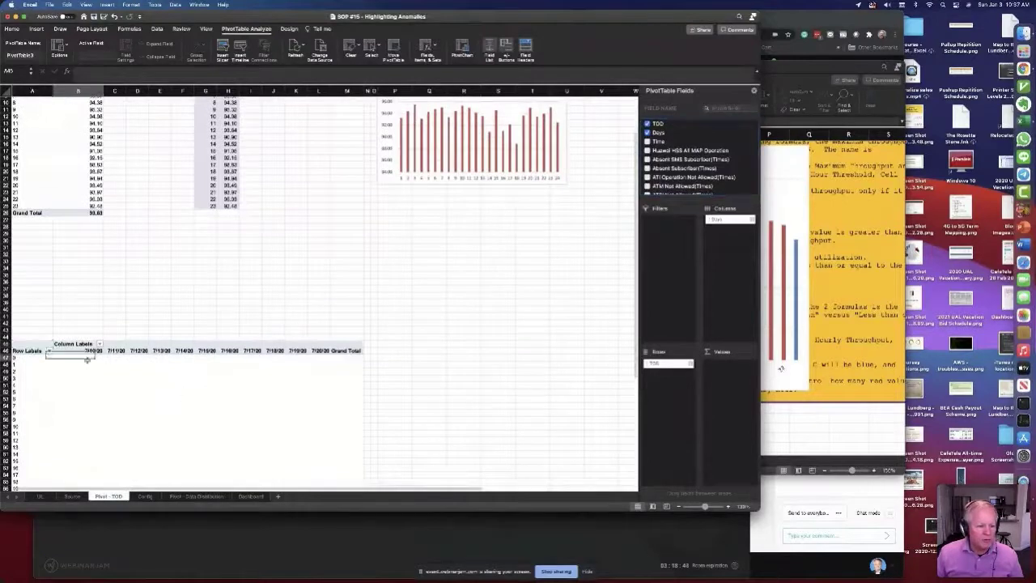
# Step: Add Success Rate of Send Routing Info(%) as values, summarized by Average
pyautogui.scroll(-5, 680, 171)
pyautogui.scroll(-5, 684, 174)
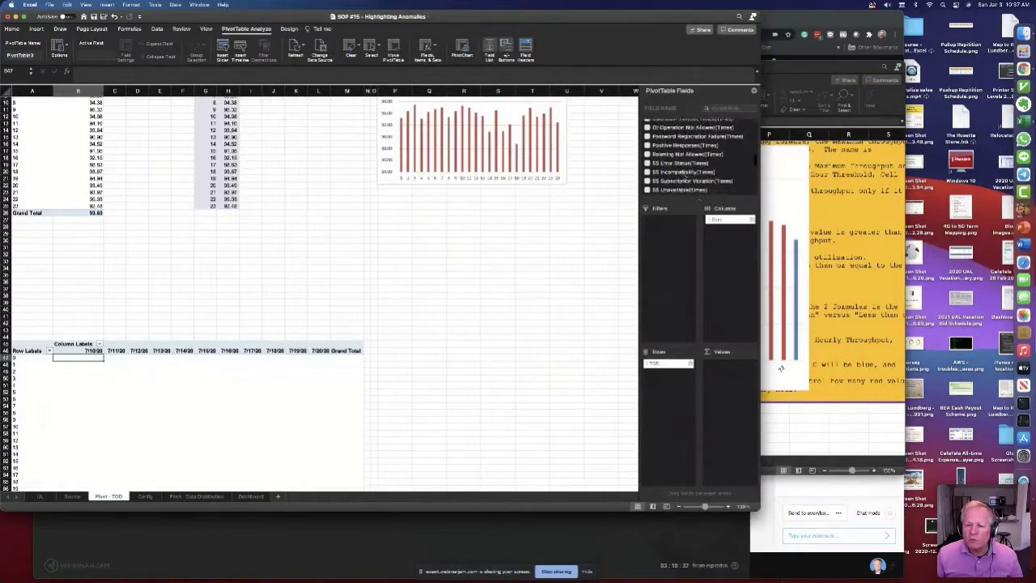
pyautogui.scroll(-2, 701, 192)
pyautogui.scroll(-5, 678, 175)
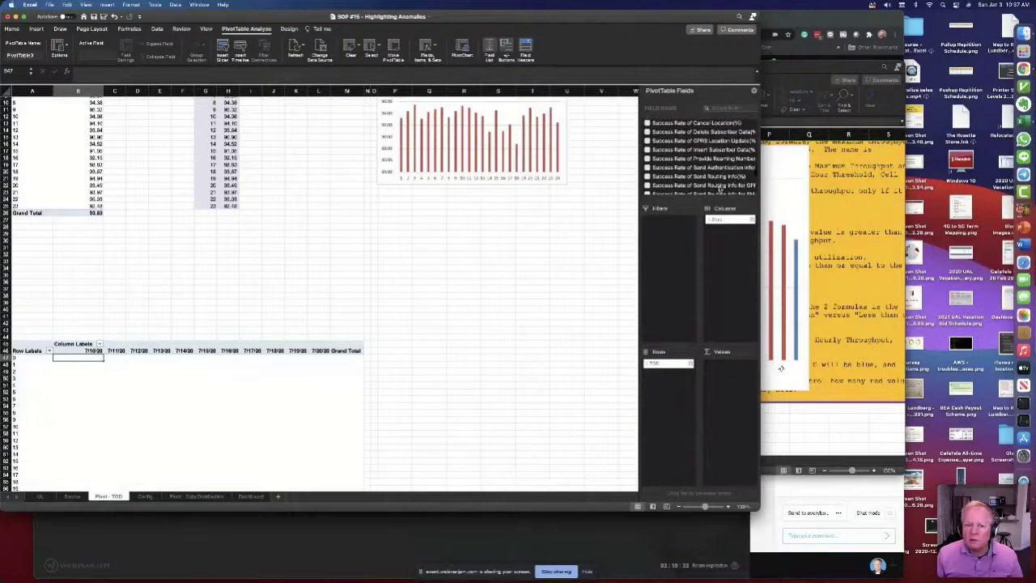
pyautogui.scroll(3, 289, 164)
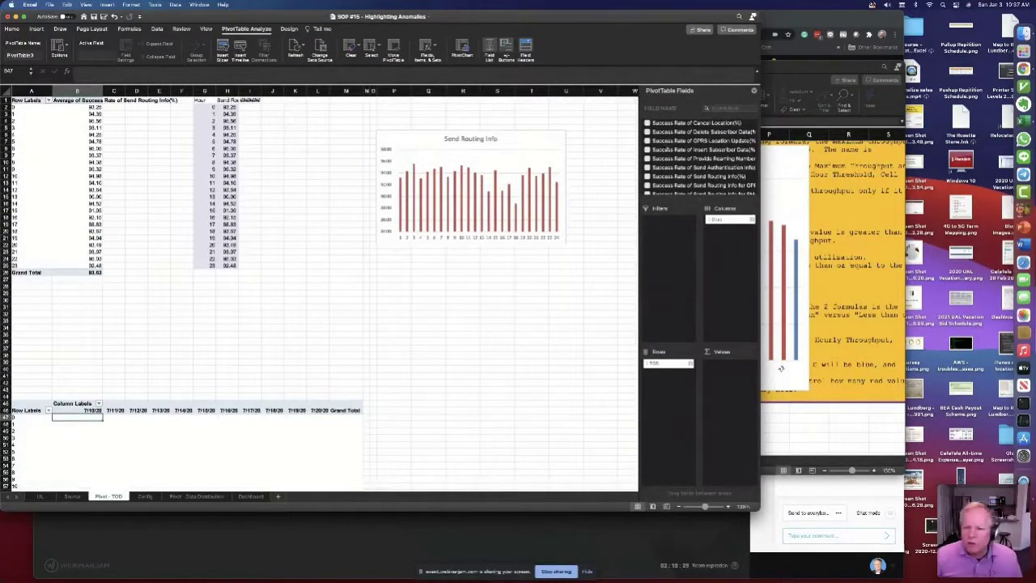
pyautogui.moveTo(703, 177); pyautogui.dragTo(741, 385)
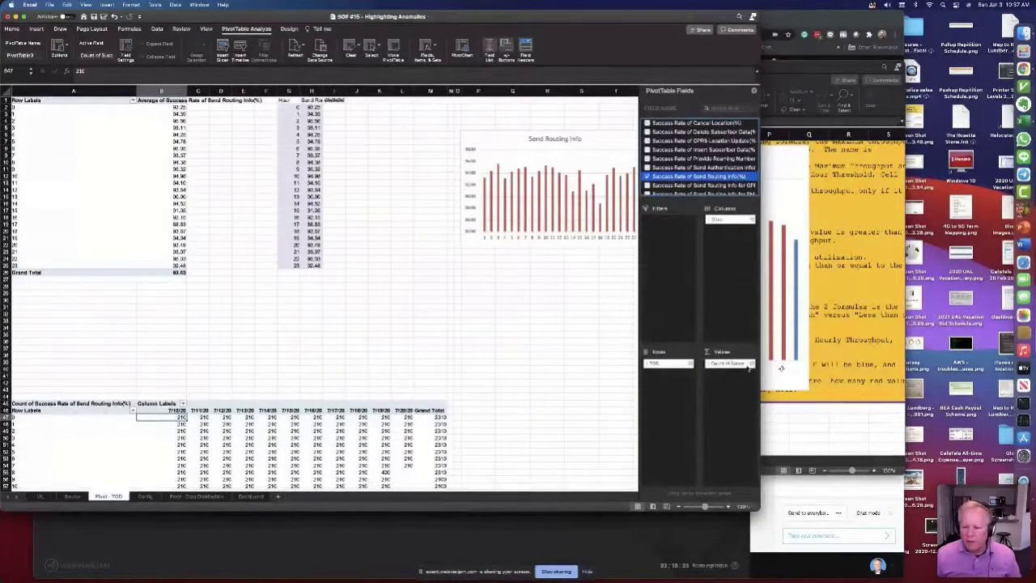
pyautogui.click(752, 366)
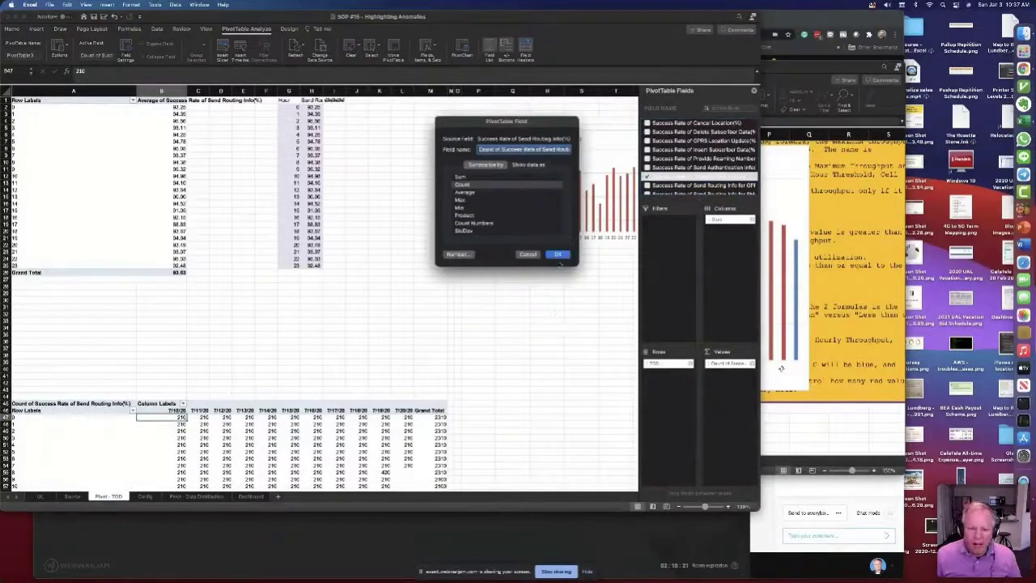
pyautogui.click(464, 192)
pyautogui.click(557, 254)
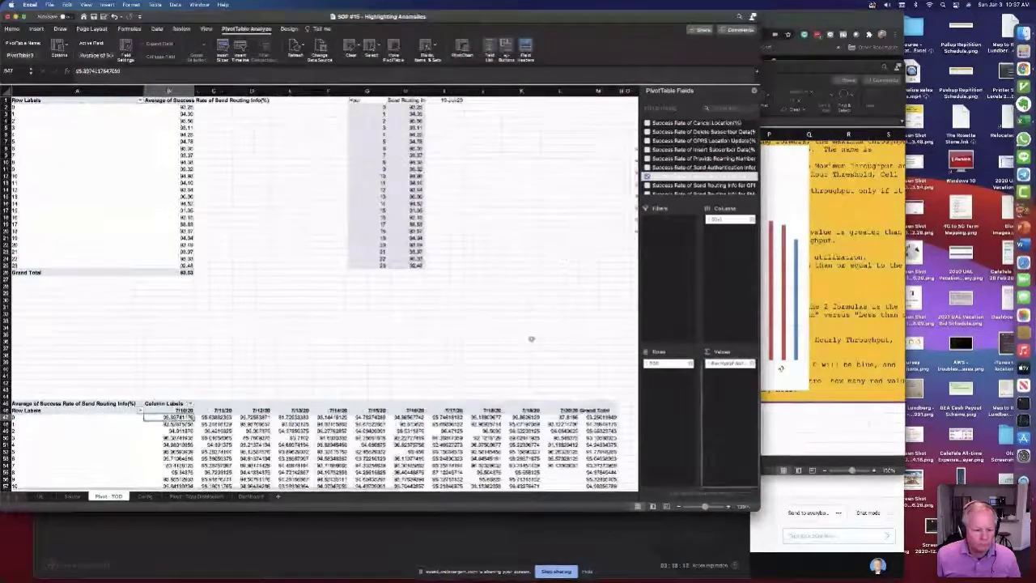
pyautogui.hscroll(2, 342, 370)
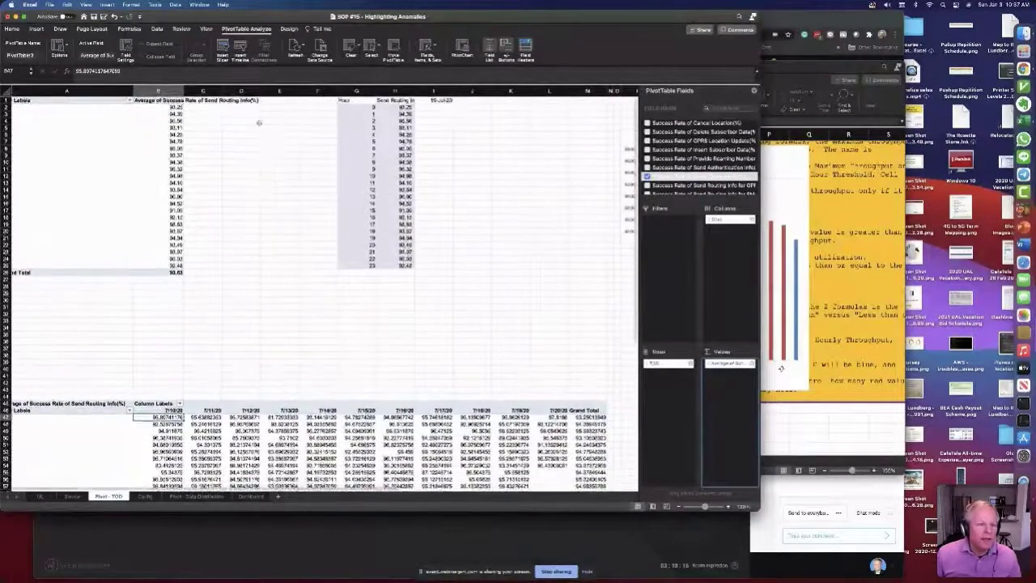
pyautogui.click(435, 107)
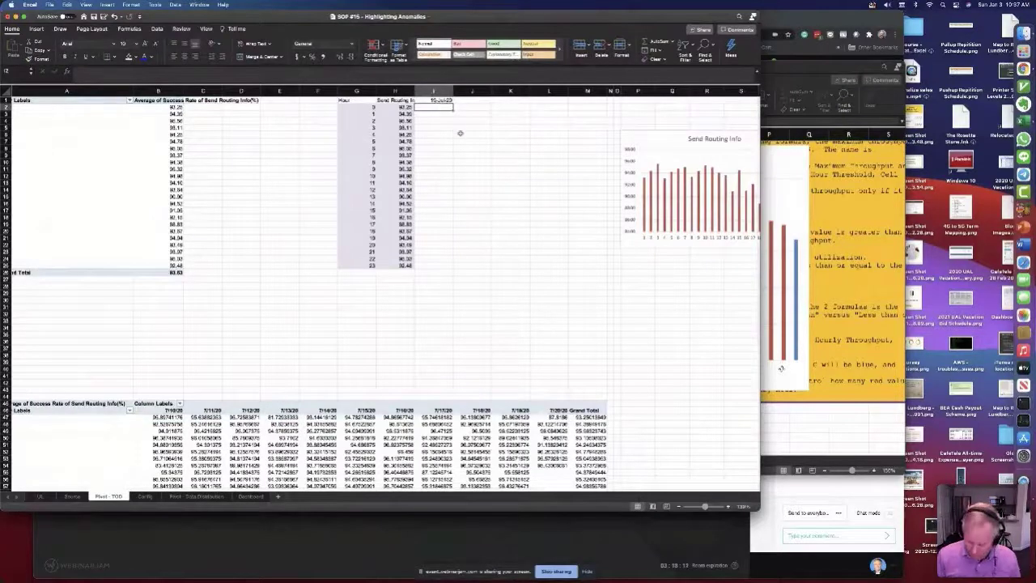
# Step: Build a GETPIVOTDATA formula in I2 for 10-Jul-20 using the anchored hour $G2
pyautogui.write('=')
pyautogui.click(245, 438)
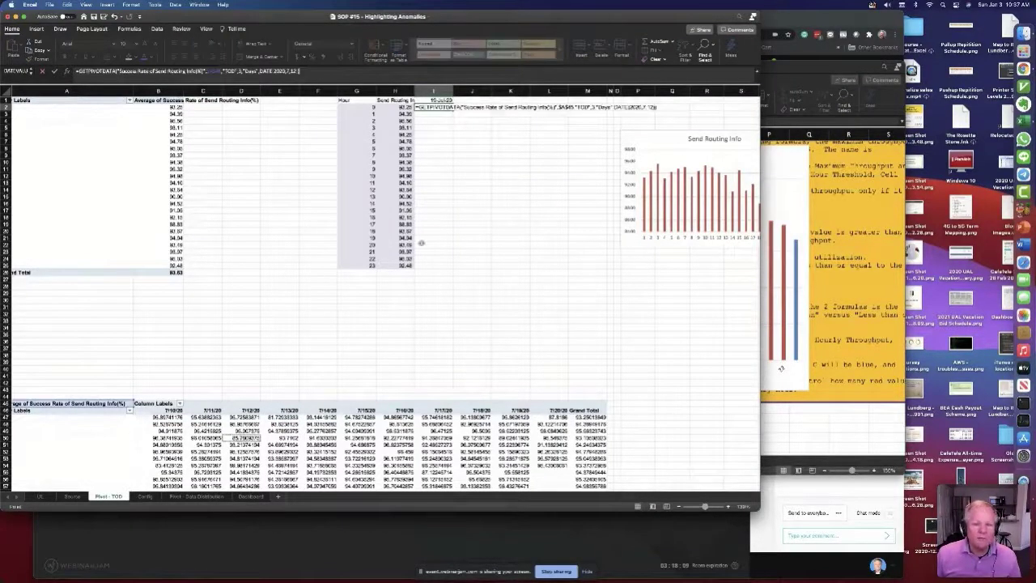
pyautogui.press('Return')
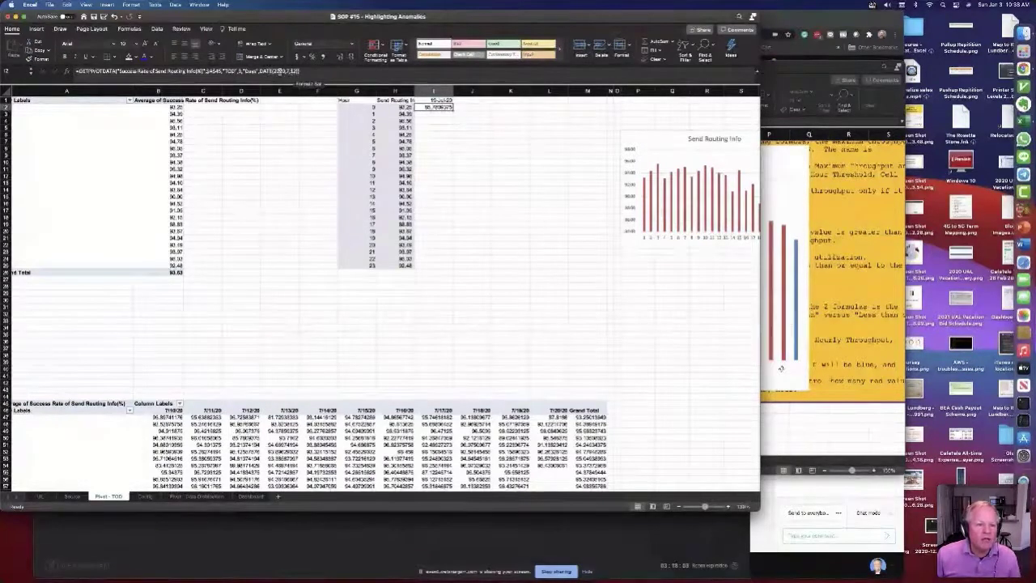
pyautogui.click(260, 71)
pyautogui.click(297, 71)
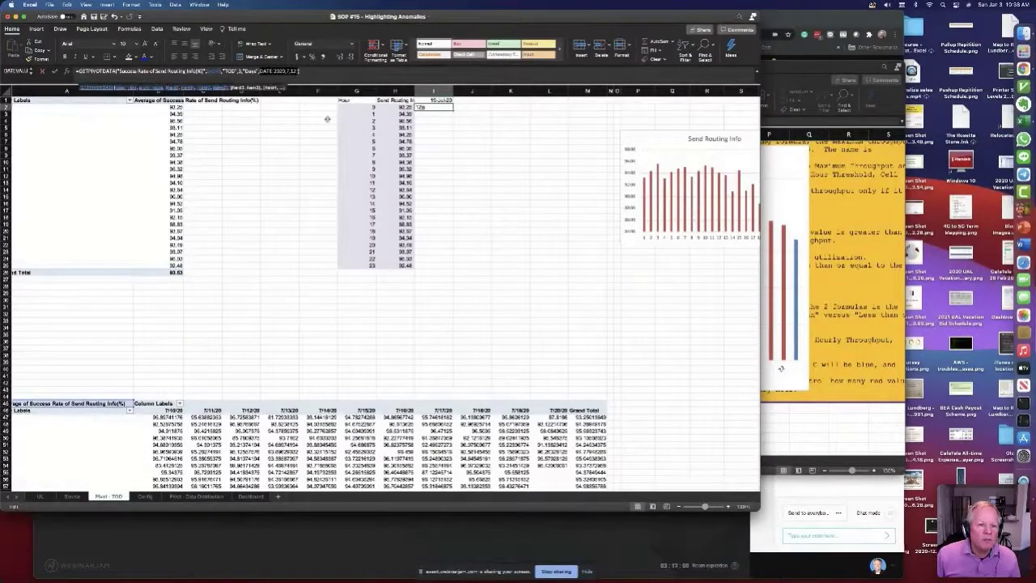
pyautogui.press('BackSpace')
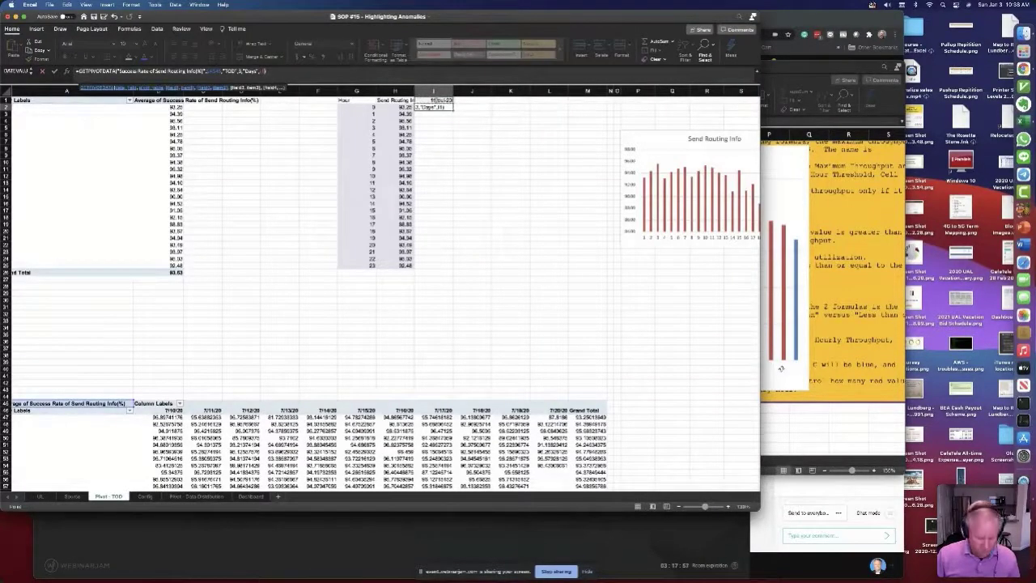
pyautogui.write('DATEVALUE(I$1')
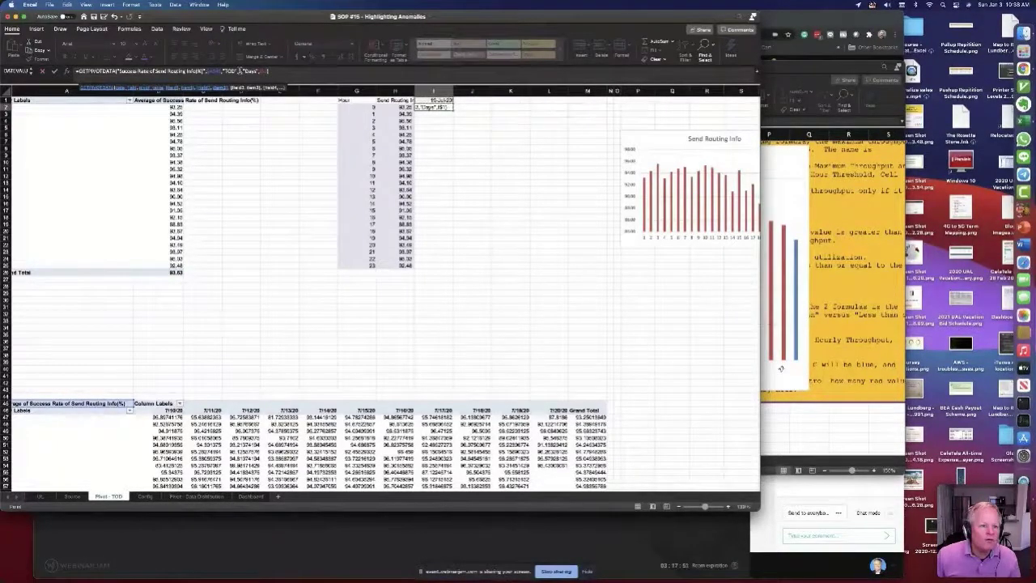
pyautogui.write(',')
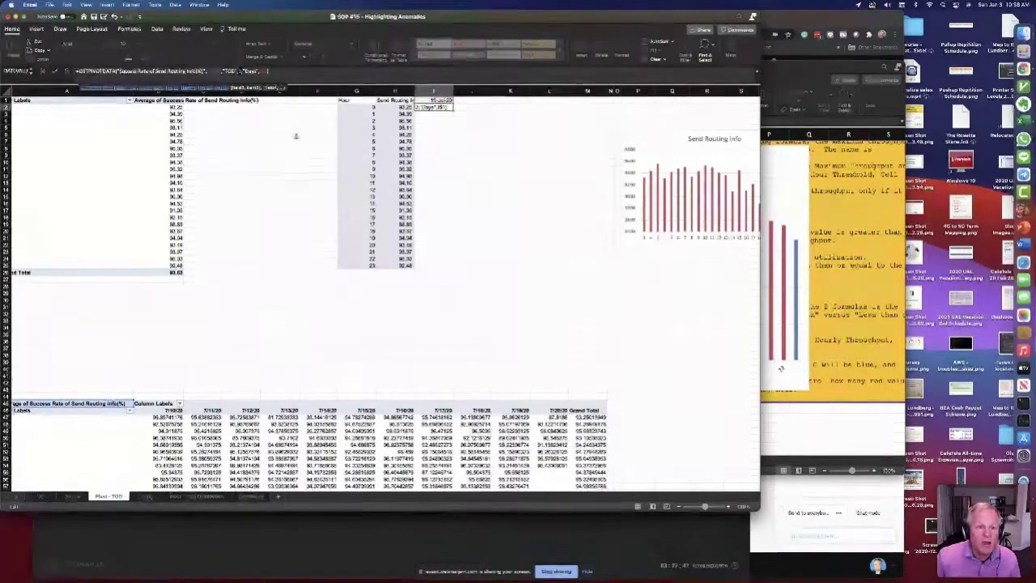
pyautogui.click(359, 107)
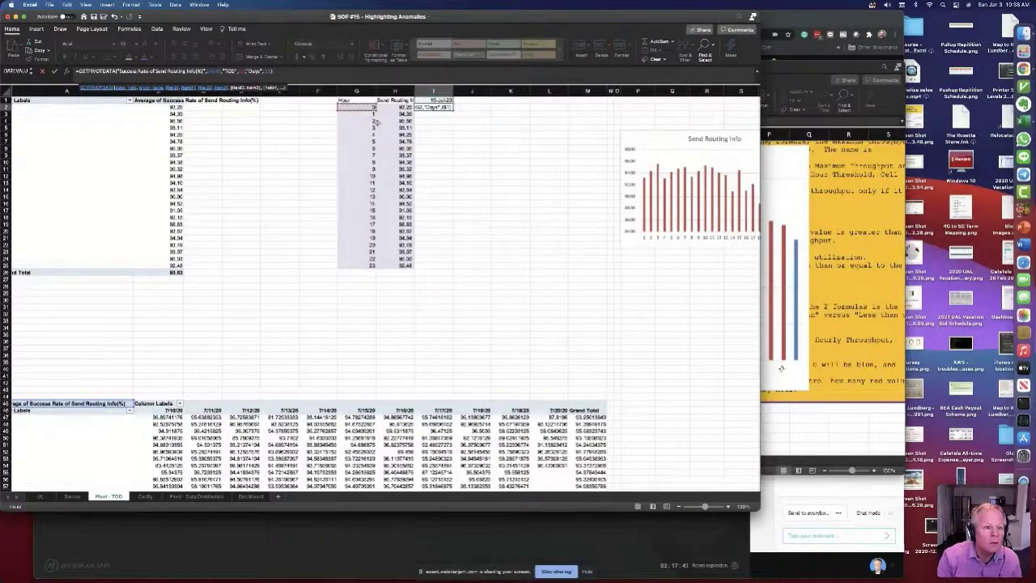
pyautogui.press('super+t')
pyautogui.press('super+t')
pyautogui.press('super+t')
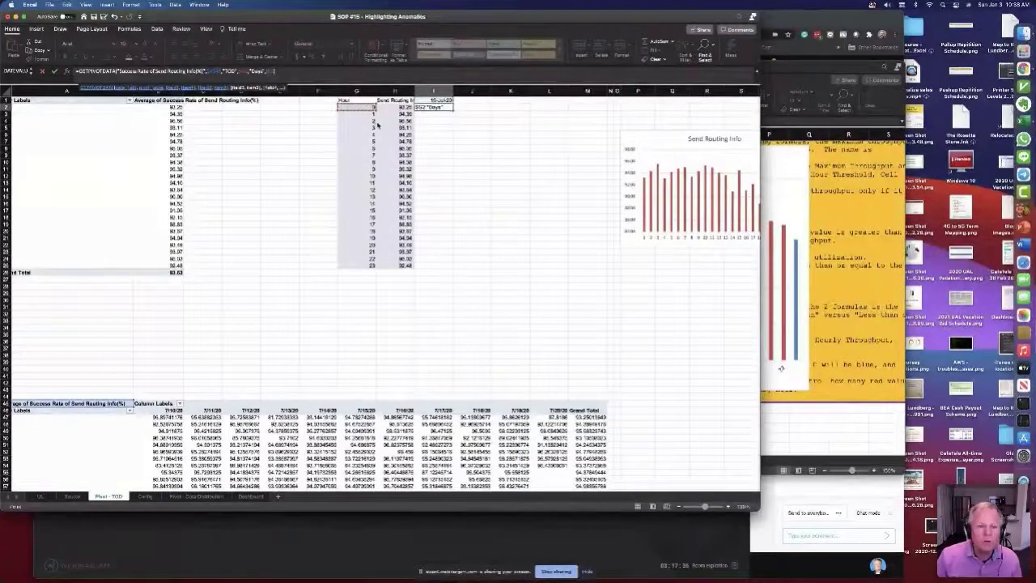
pyautogui.press('Return')
pyautogui.press('Up')
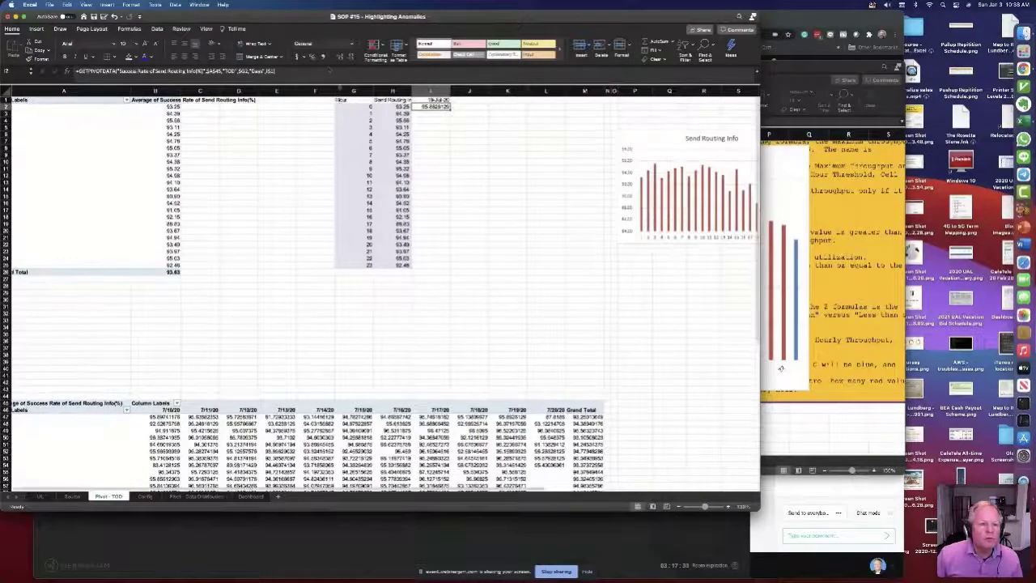
# Step: Apply Accounting format to I2, fill it down to I25, and shade the column
pyautogui.click(323, 56)
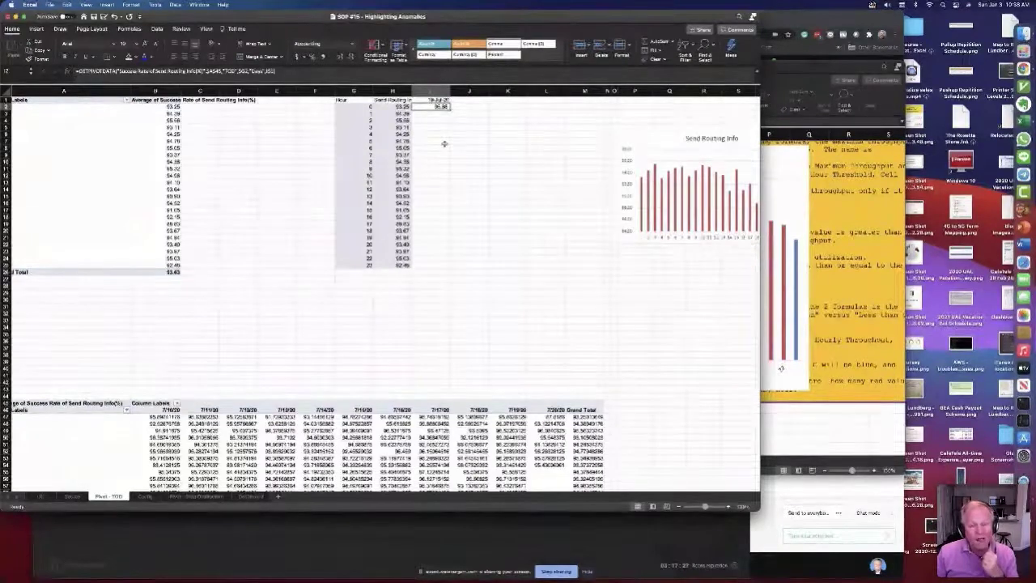
pyautogui.hscroll(-1, 445, 143)
pyautogui.scroll(-3, 445, 141)
pyautogui.scroll(3, 493, 125)
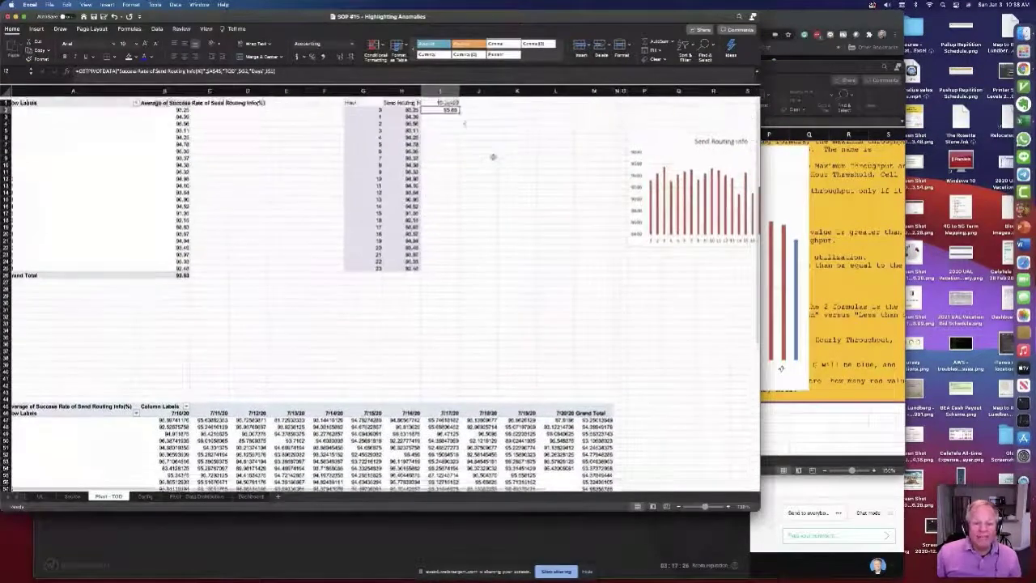
pyautogui.moveTo(459, 110); pyautogui.dragTo(455, 268)
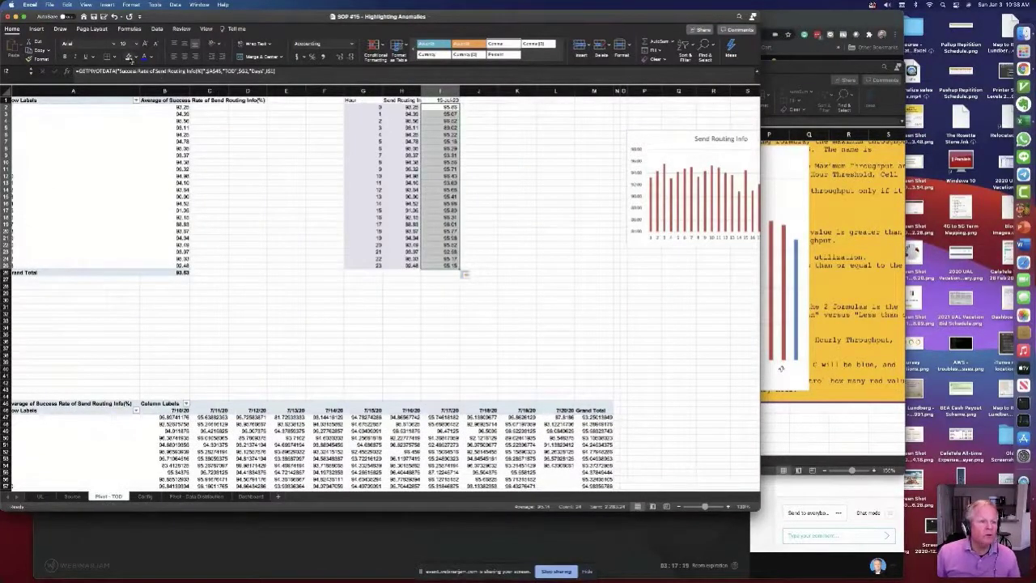
pyautogui.click(129, 59)
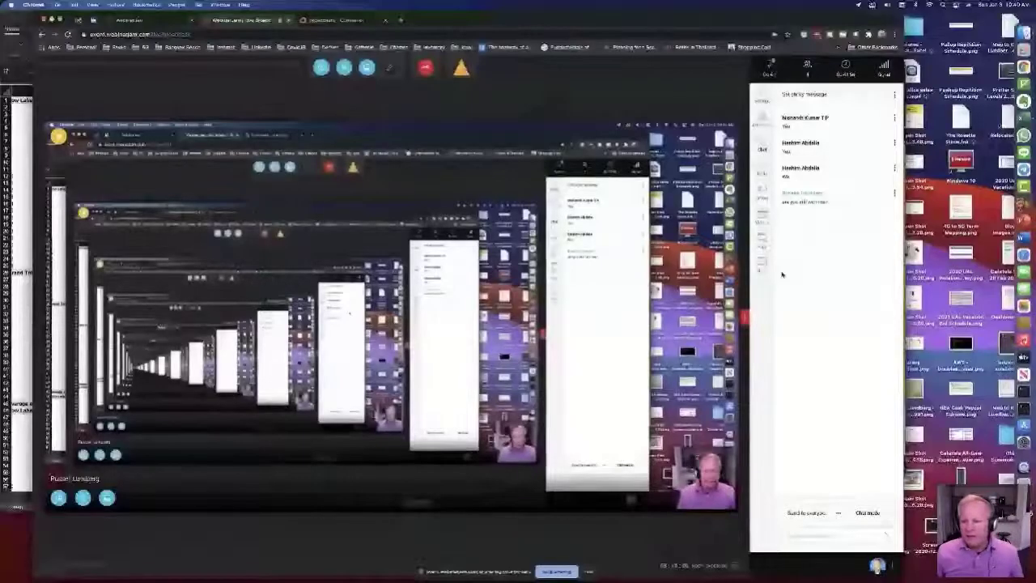
# Step: Close Busy Hour Reporting without saving and select the Send Routing Info chart
pyautogui.press('super+Tab')
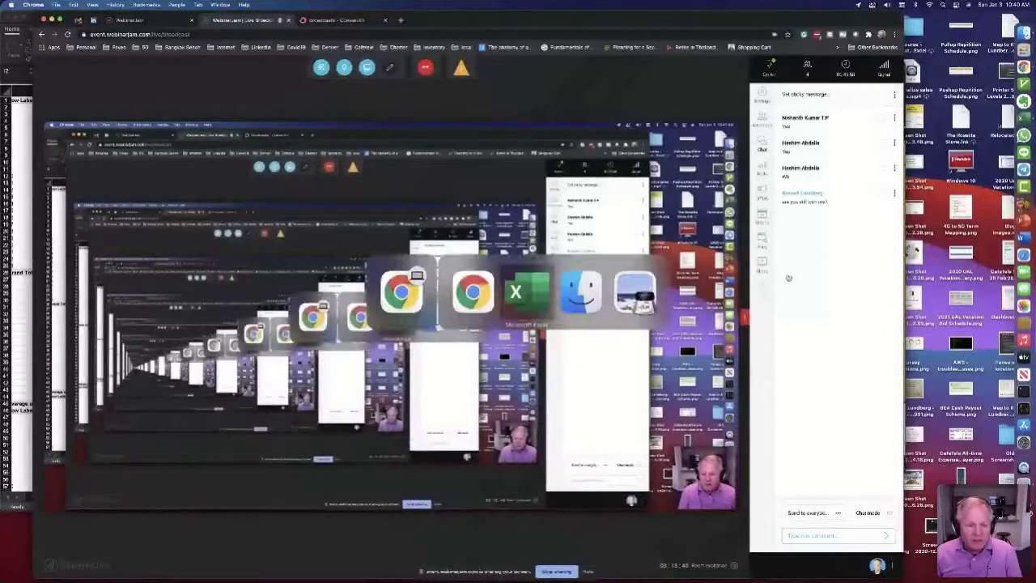
pyautogui.press('super+Tab')
pyautogui.press('super+Tab')
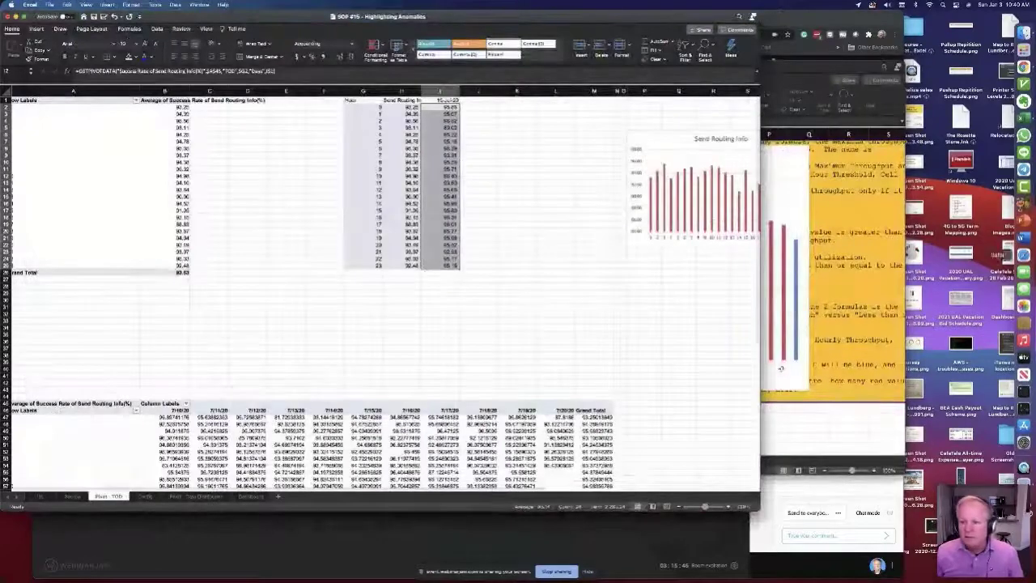
pyautogui.click(780, 368)
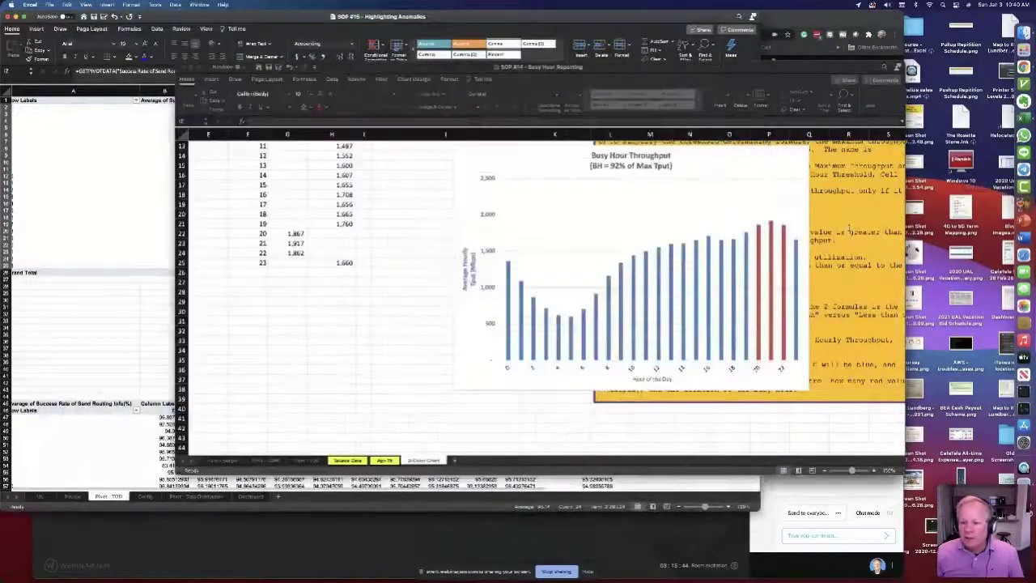
pyautogui.press('super+w')
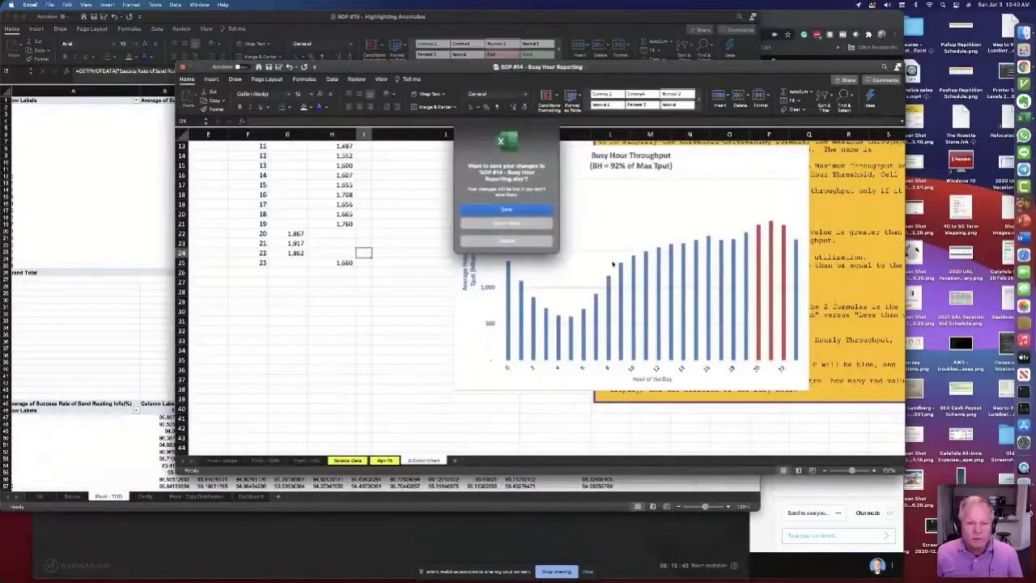
pyautogui.click(511, 225)
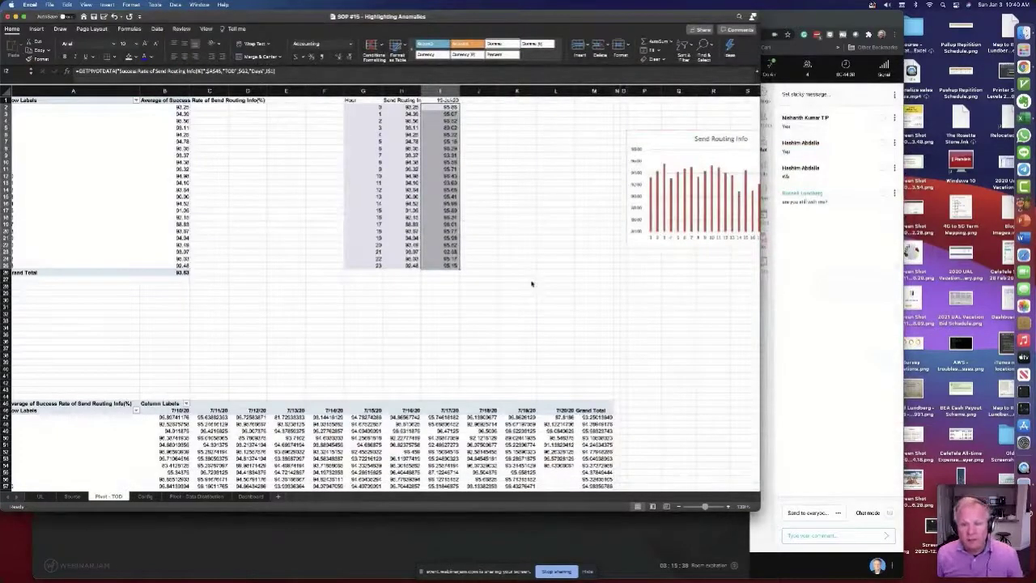
pyautogui.click(660, 141)
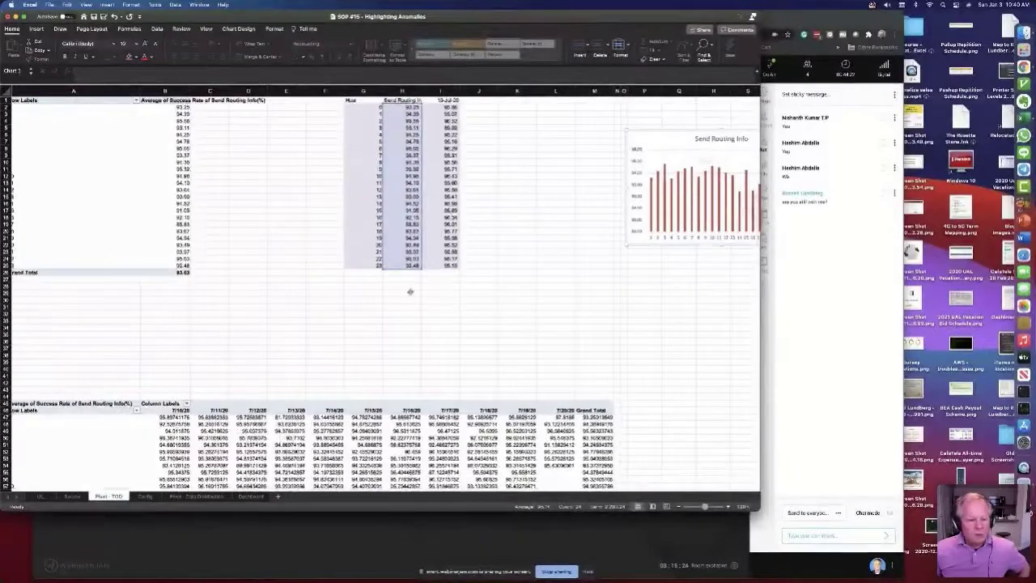
# Step: Confirm the lower pivot's data source is 'Source', cancel, then select I1
pyautogui.scroll(-3, 409, 292)
pyautogui.click(96, 394)
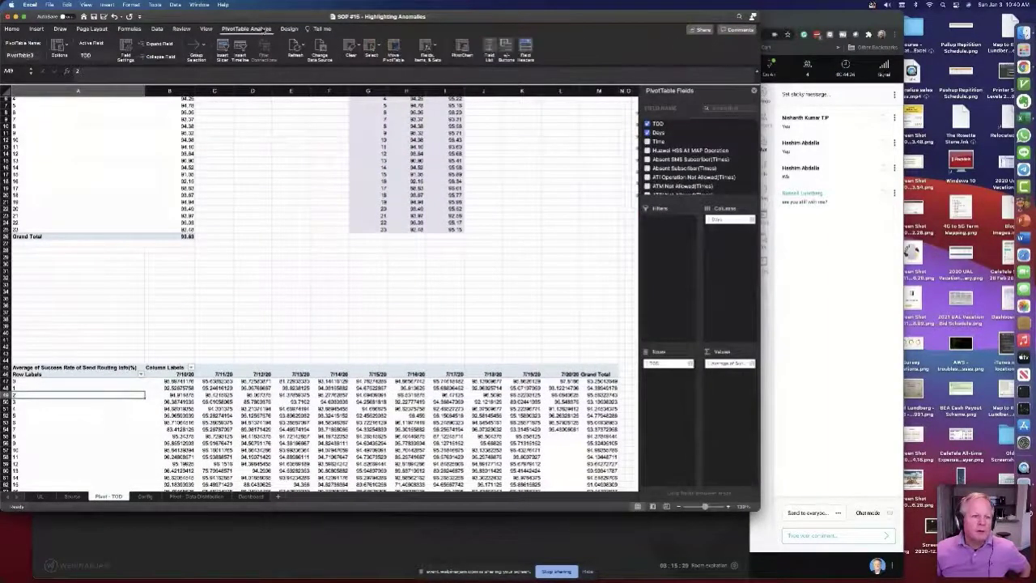
pyautogui.click(319, 46)
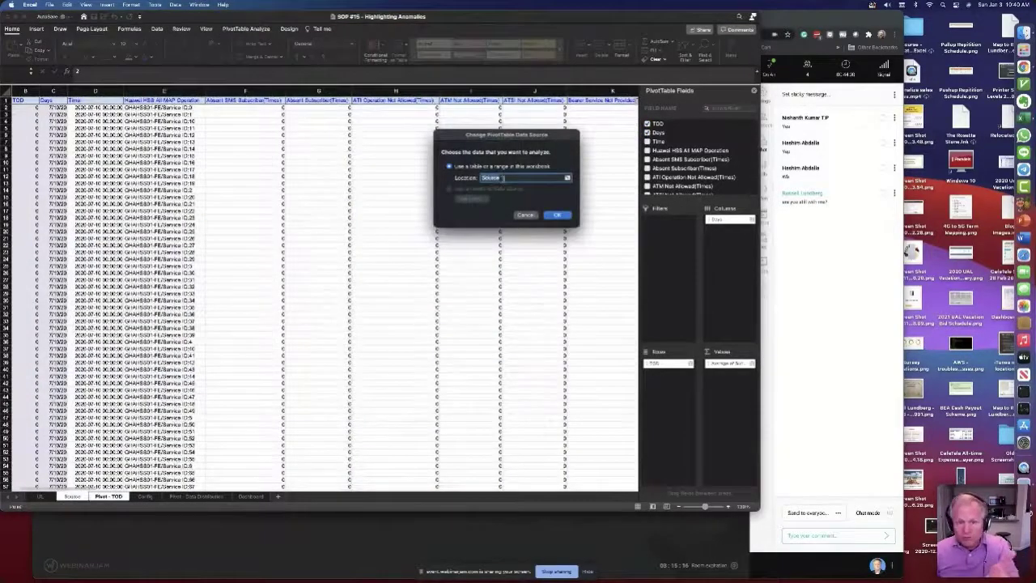
pyautogui.moveTo(515, 142); pyautogui.dragTo(489, 144)
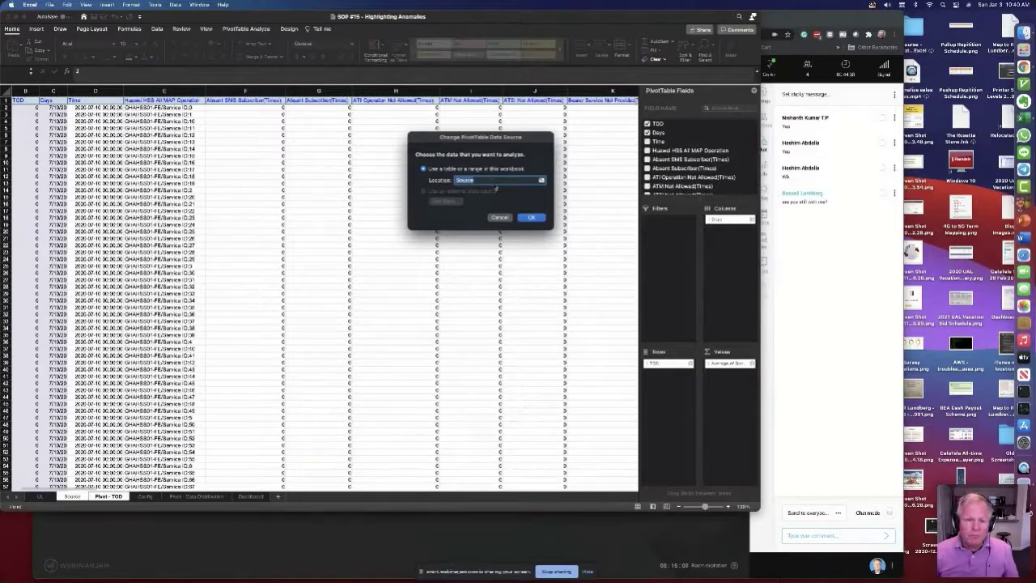
pyautogui.click(500, 217)
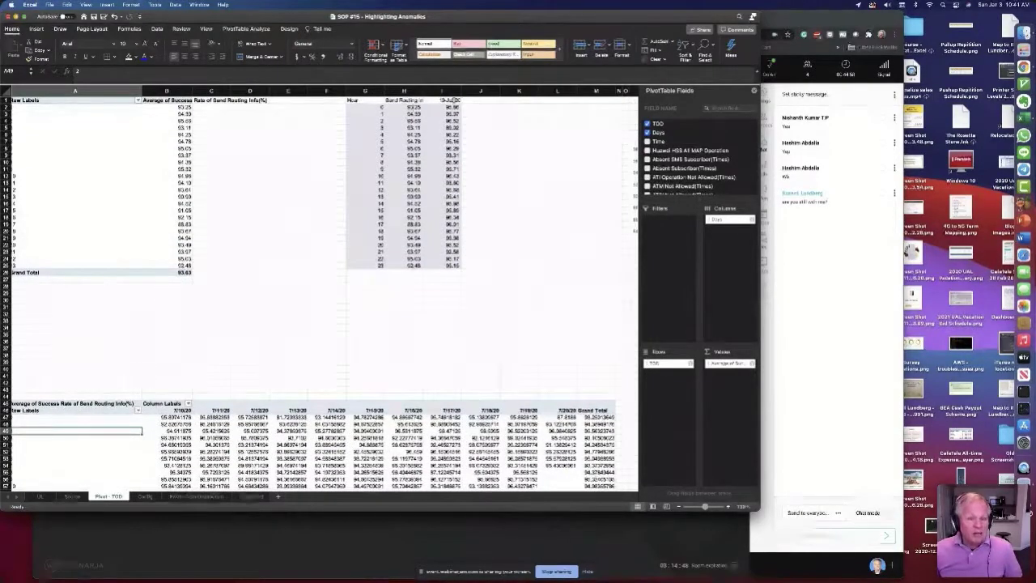
pyautogui.click(451, 100)
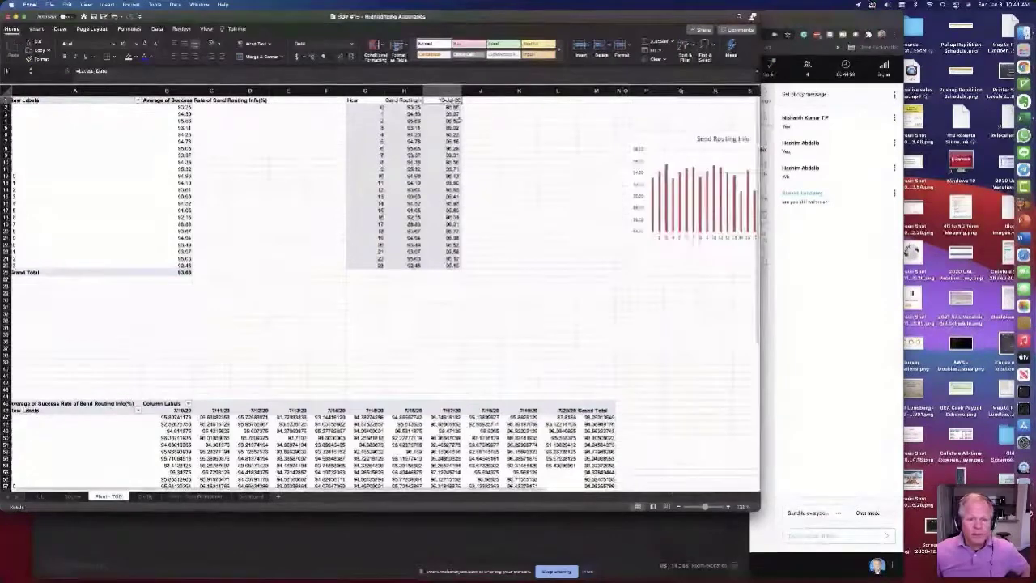
# Step: Rework the I2 formula so the GETPIVOTDATA value becomes a percentage of H2
pyautogui.moveTo(451, 101); pyautogui.dragTo(452, 267)
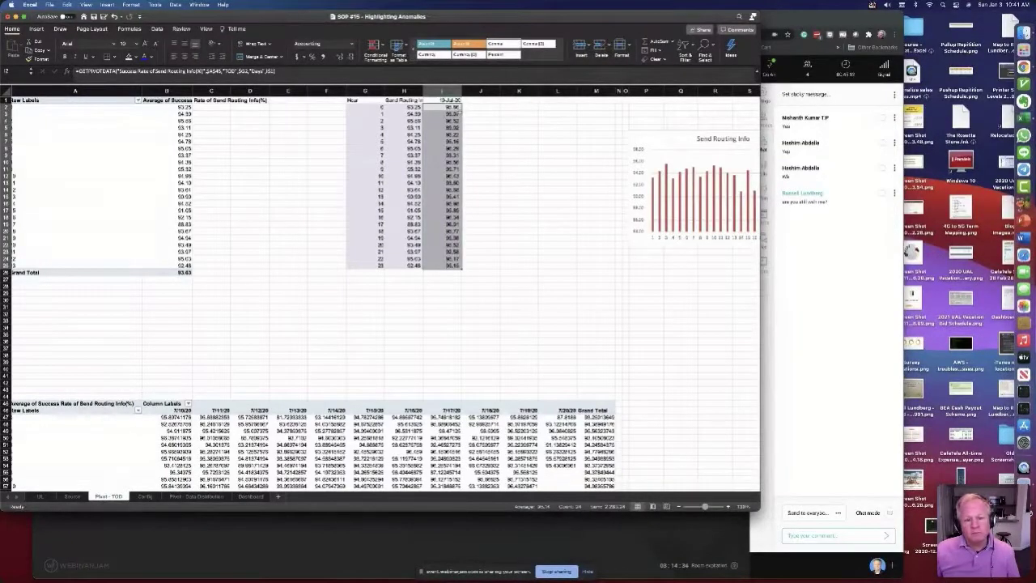
pyautogui.click(403, 107)
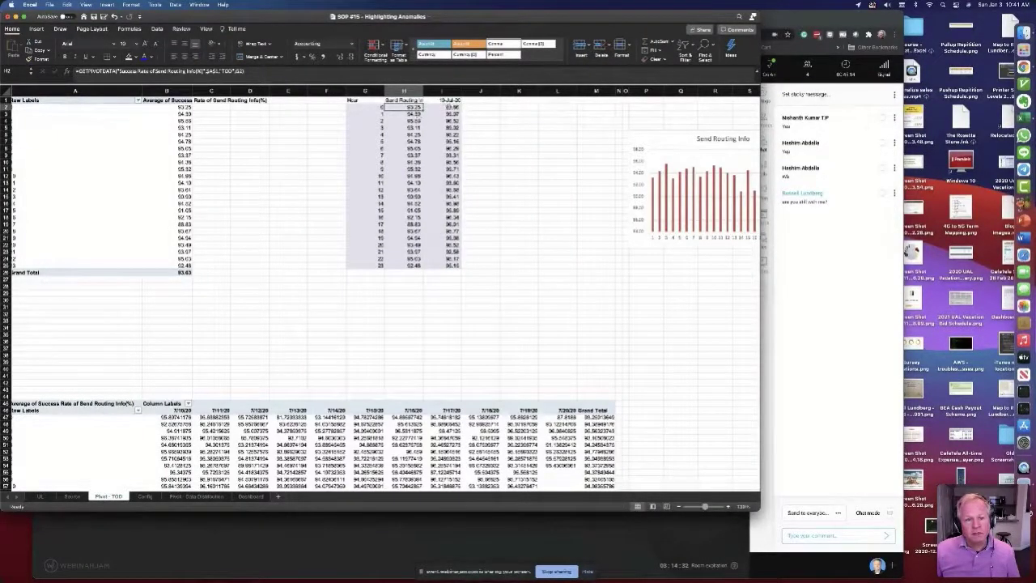
pyautogui.click(443, 107)
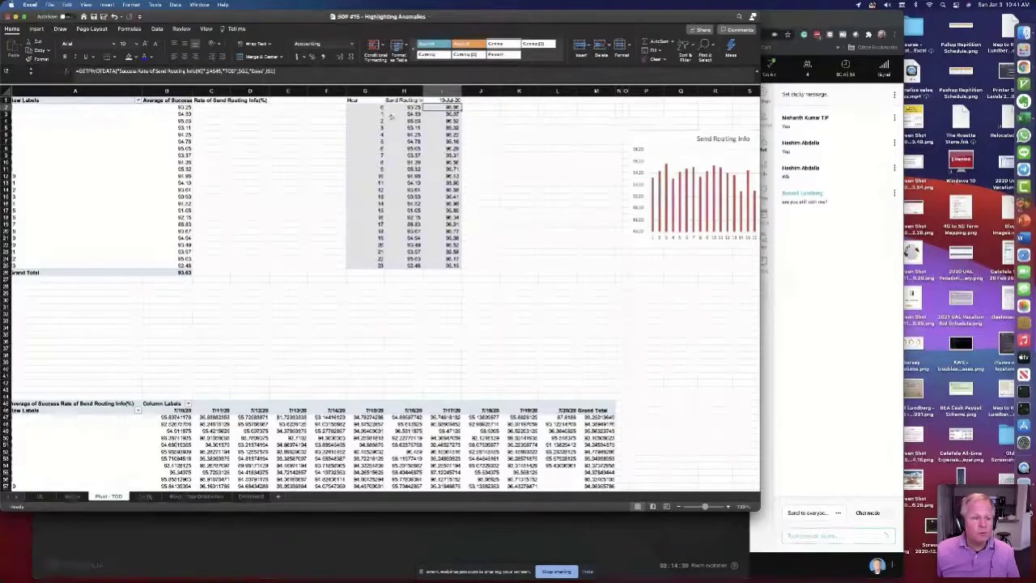
pyautogui.click(296, 75)
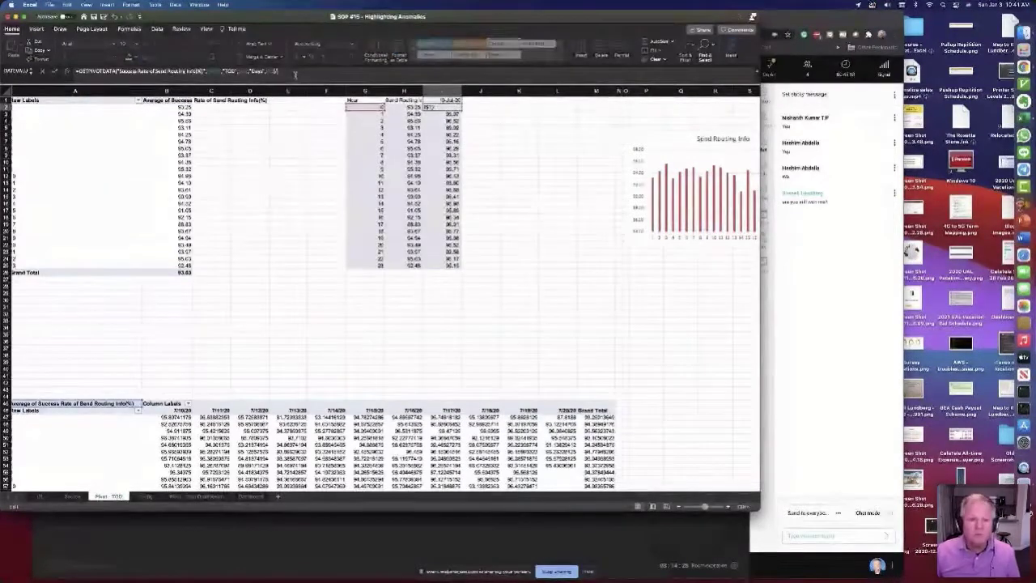
pyautogui.press('F4')
pyautogui.write('*')
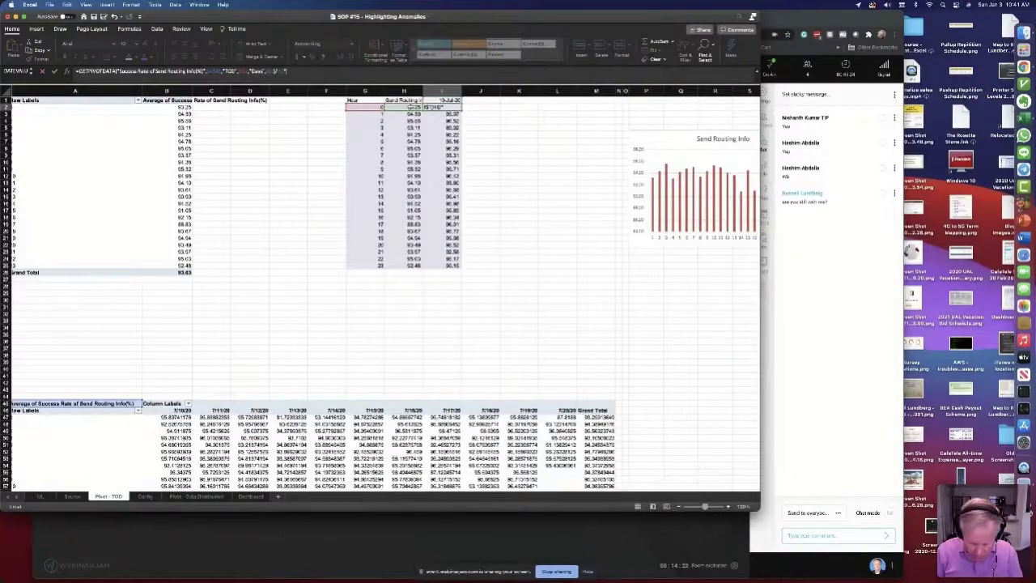
pyautogui.write('0.9')
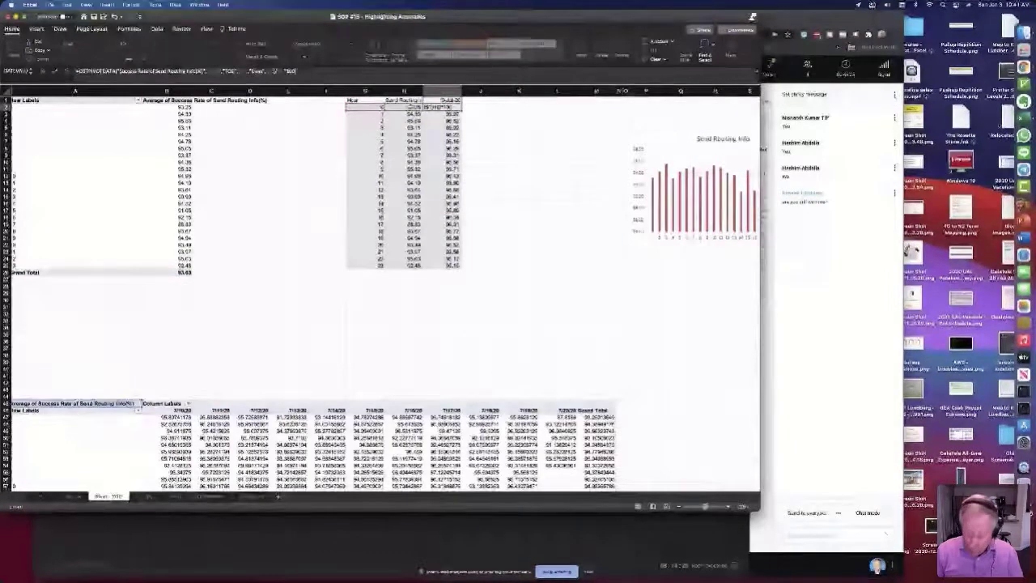
pyautogui.press('Return')
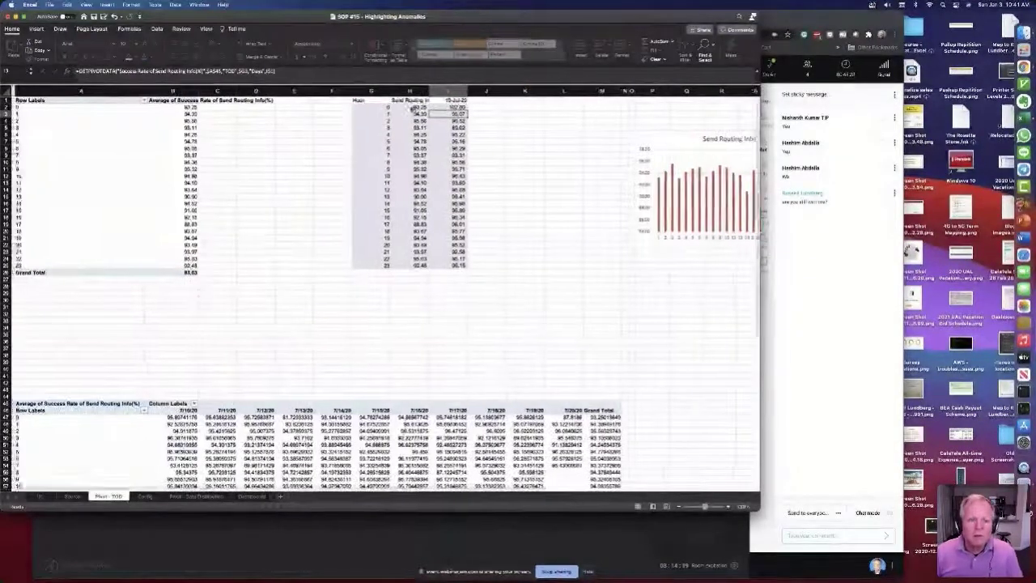
# Step: Fill the formula down to I25, then move the Send Routing Info chart up and enlarge it
pyautogui.doubleClick(465, 109)
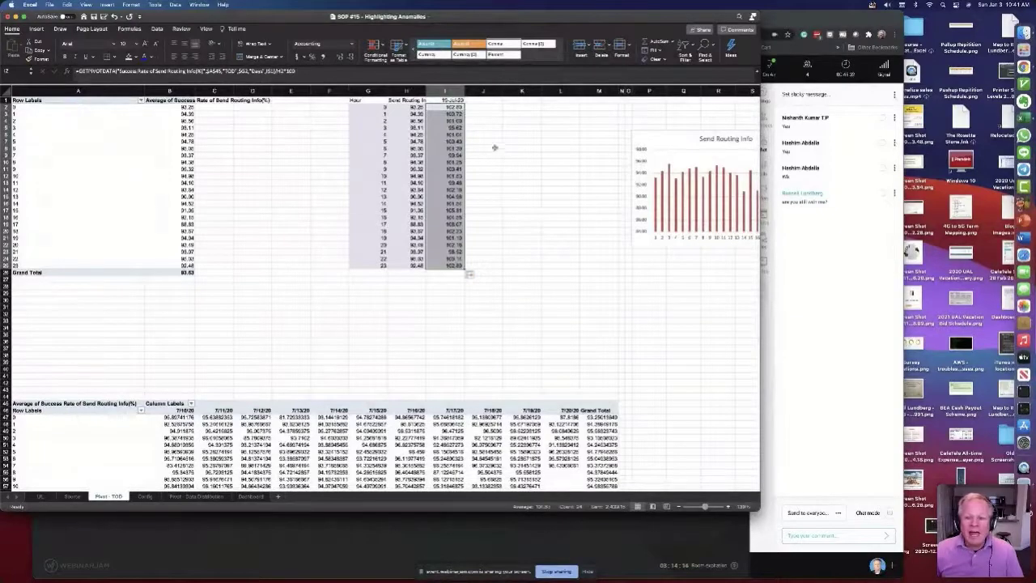
pyautogui.moveTo(672, 158); pyautogui.dragTo(528, 132)
pyautogui.moveTo(675, 219); pyautogui.dragTo(743, 322)
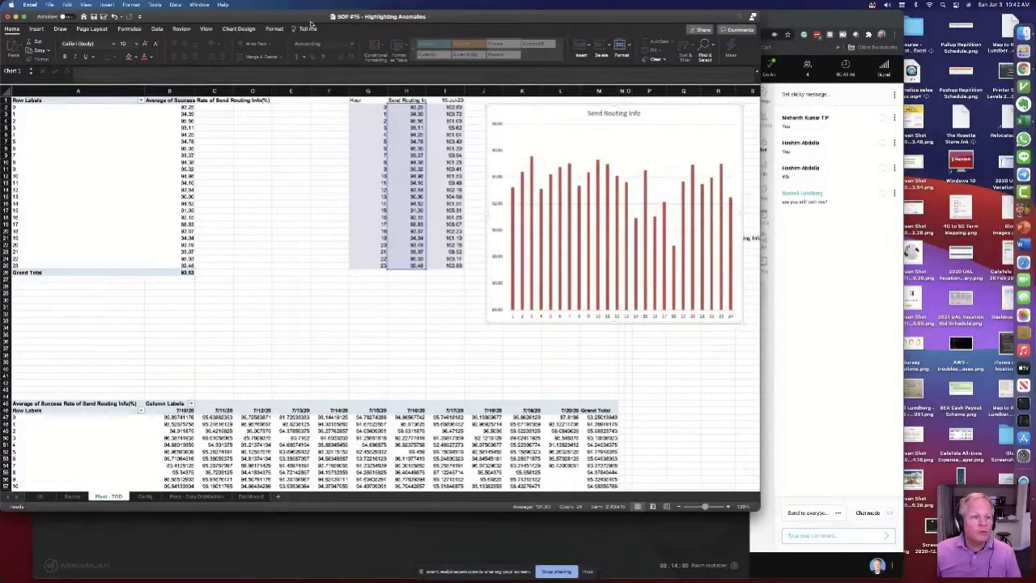
# Step: Redefine the chart data: series named from I1, values from column I, hour labels from column G
pyautogui.click(238, 29)
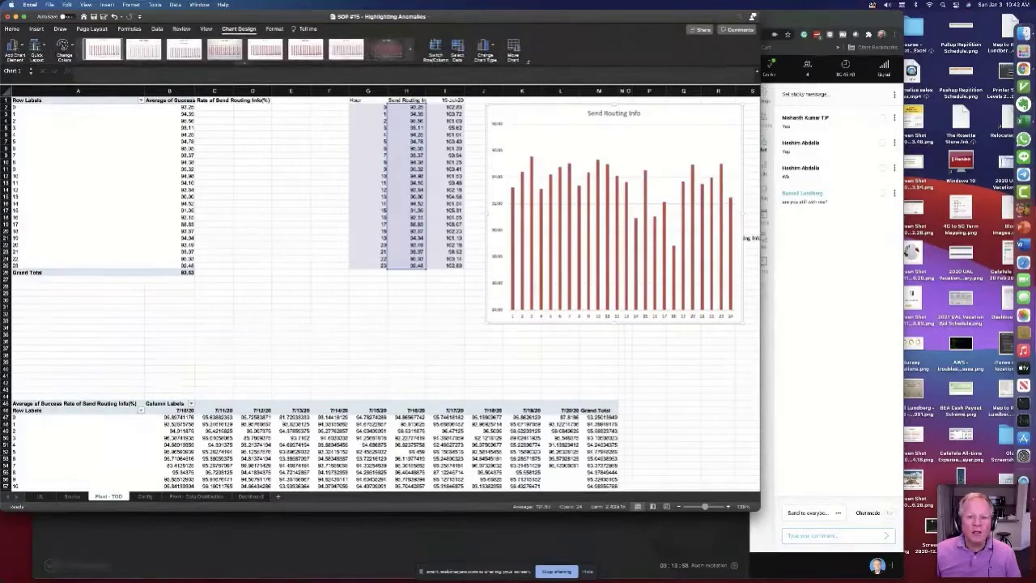
pyautogui.click(457, 47)
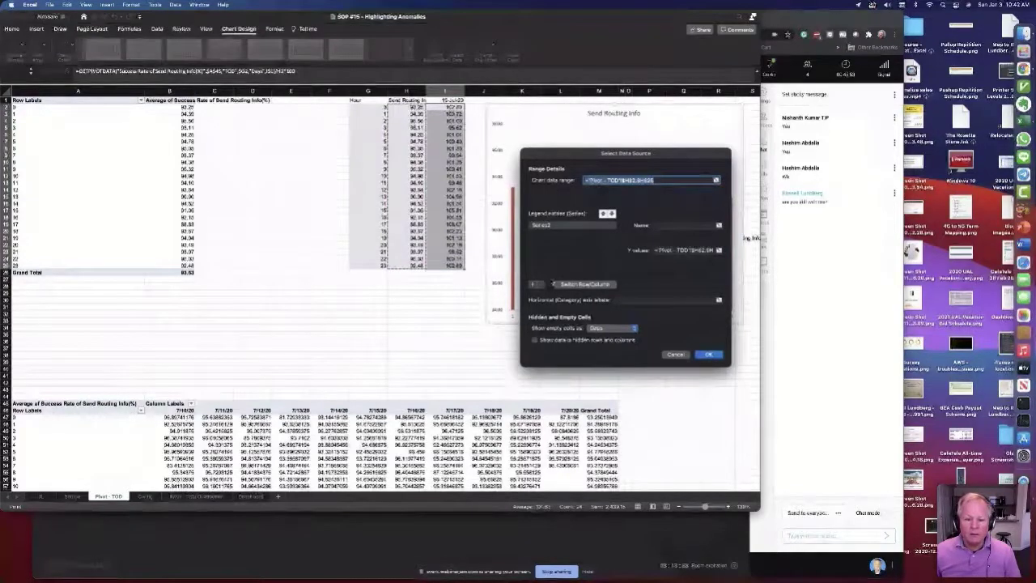
pyautogui.press('BackSpace')
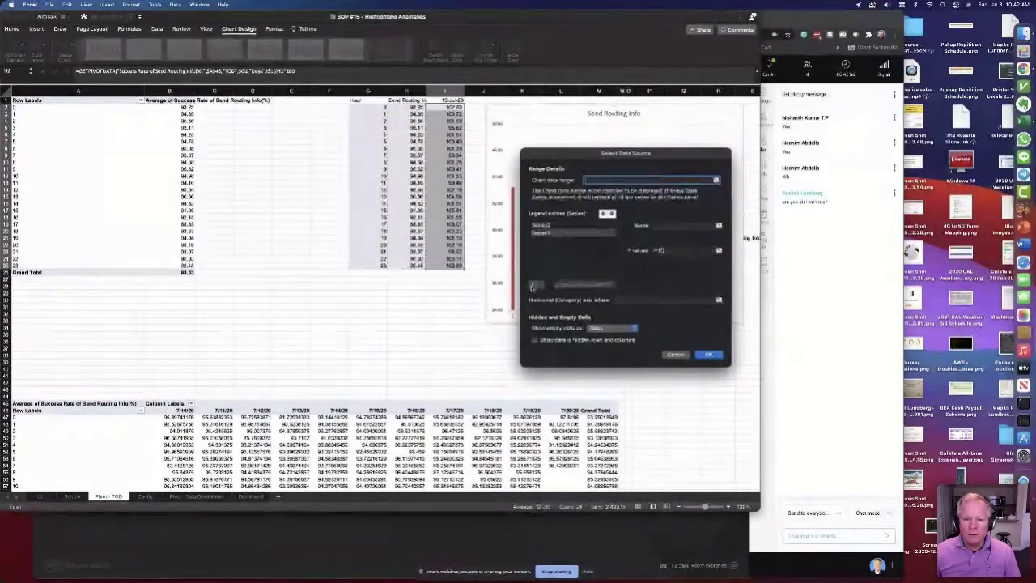
pyautogui.click(675, 226)
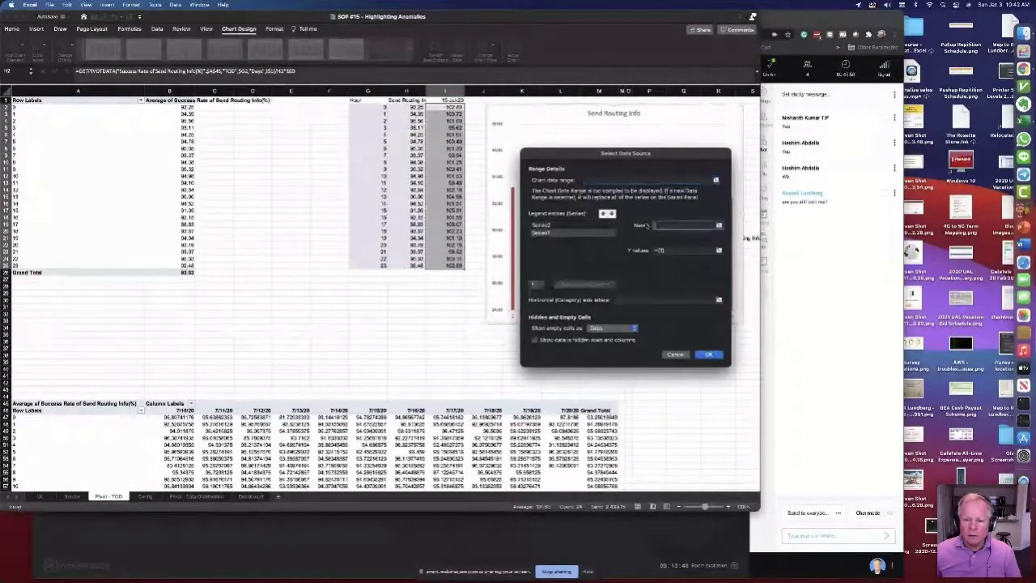
pyautogui.click(452, 100)
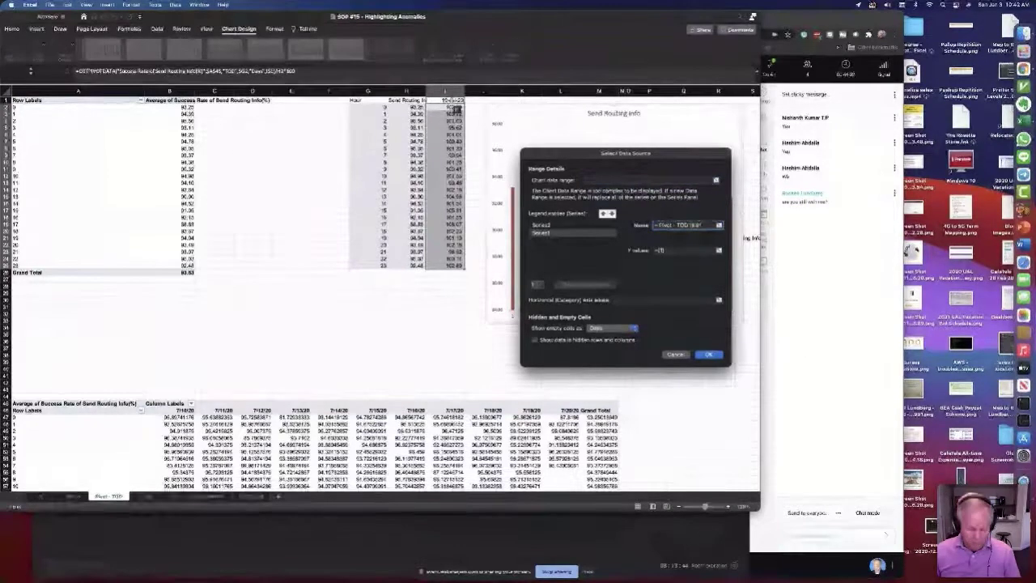
pyautogui.press('Tab')
pyautogui.moveTo(451, 106); pyautogui.dragTo(463, 267)
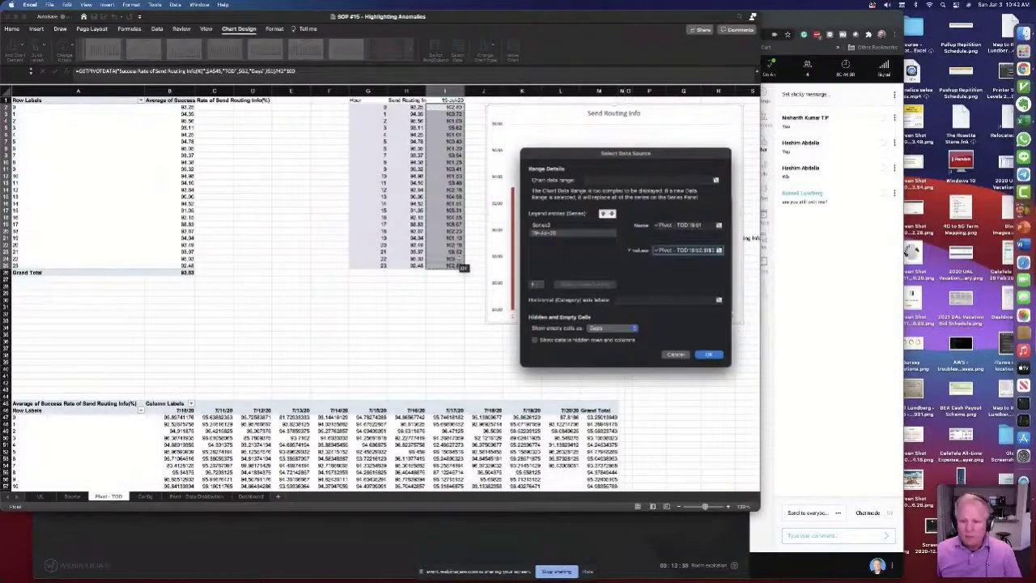
pyautogui.press('Tab')
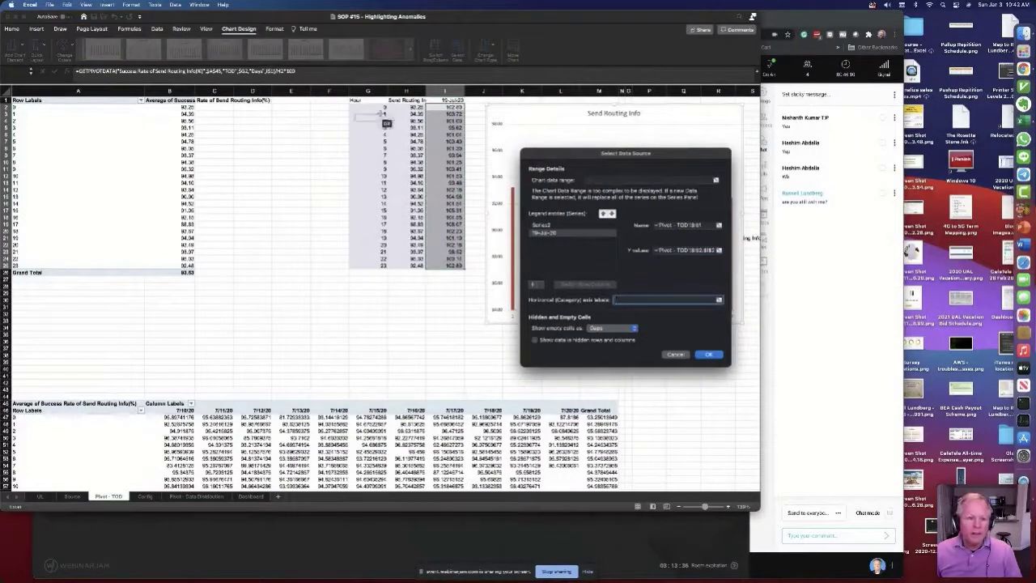
pyautogui.moveTo(369, 107); pyautogui.dragTo(380, 267)
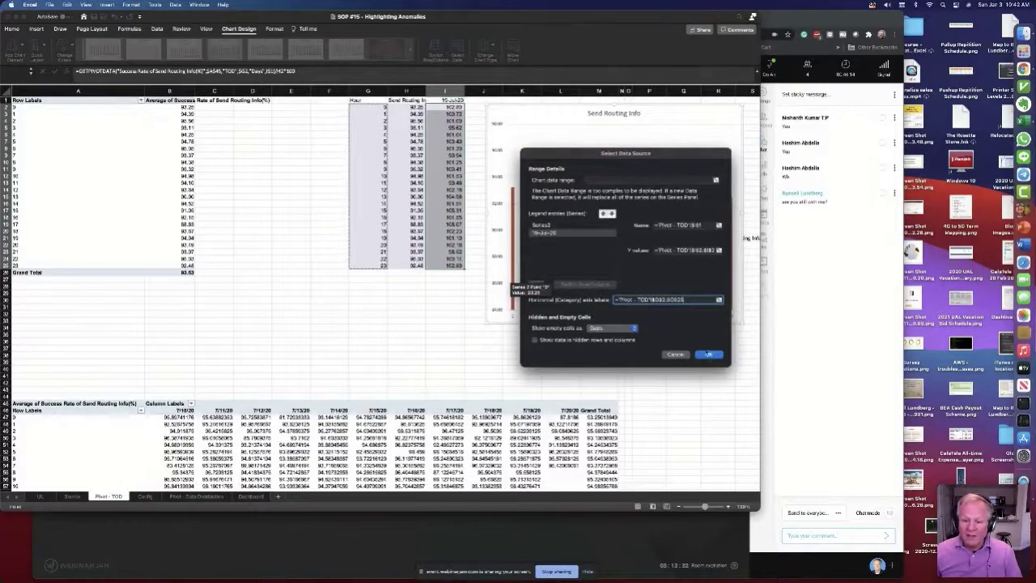
pyautogui.click(710, 356)
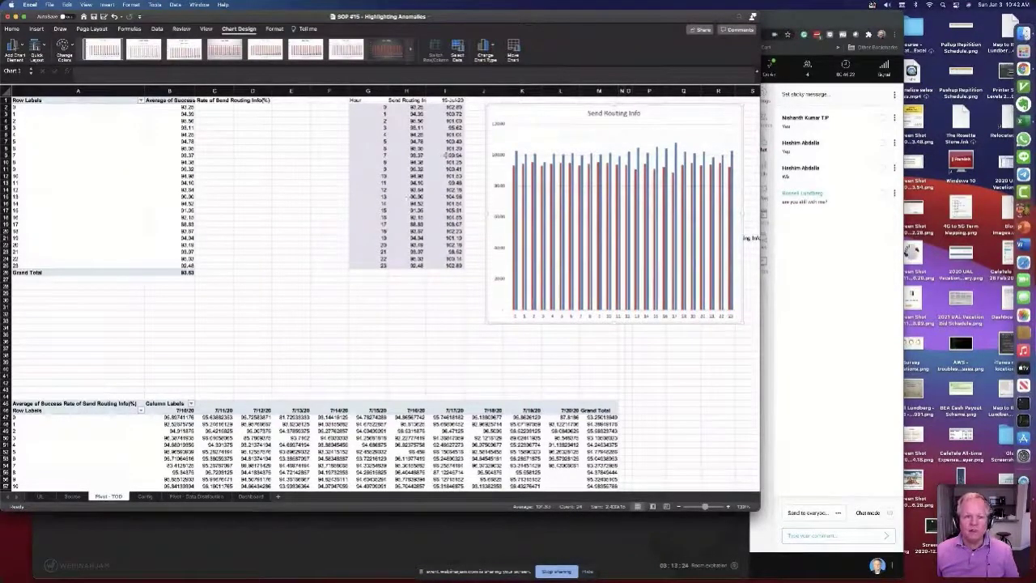
# Step: Change I2 to =1-GETPIVOTDATA(...) with its trailing part removed, and fill it down to I25
pyautogui.click(451, 107)
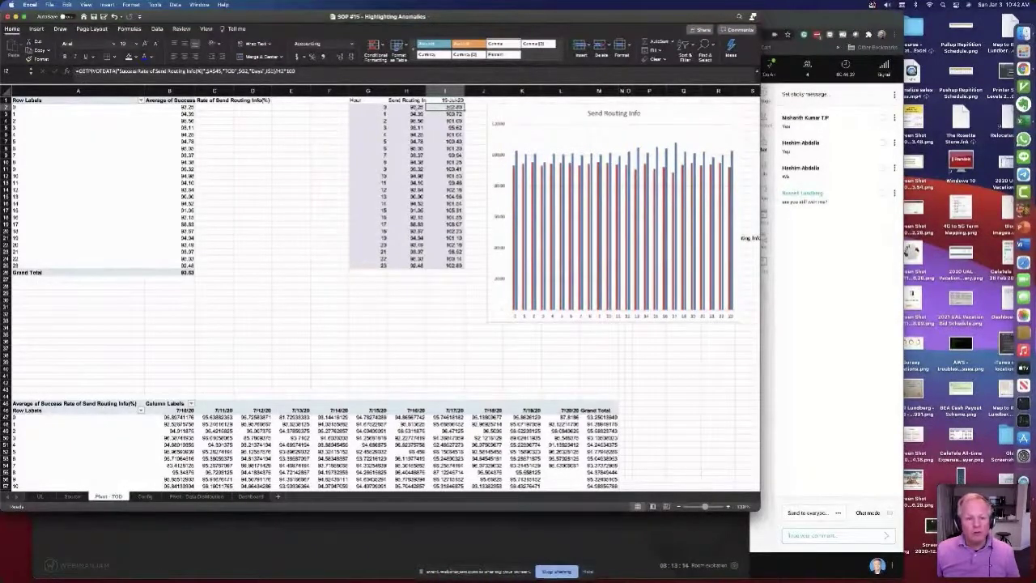
pyautogui.press('F2')
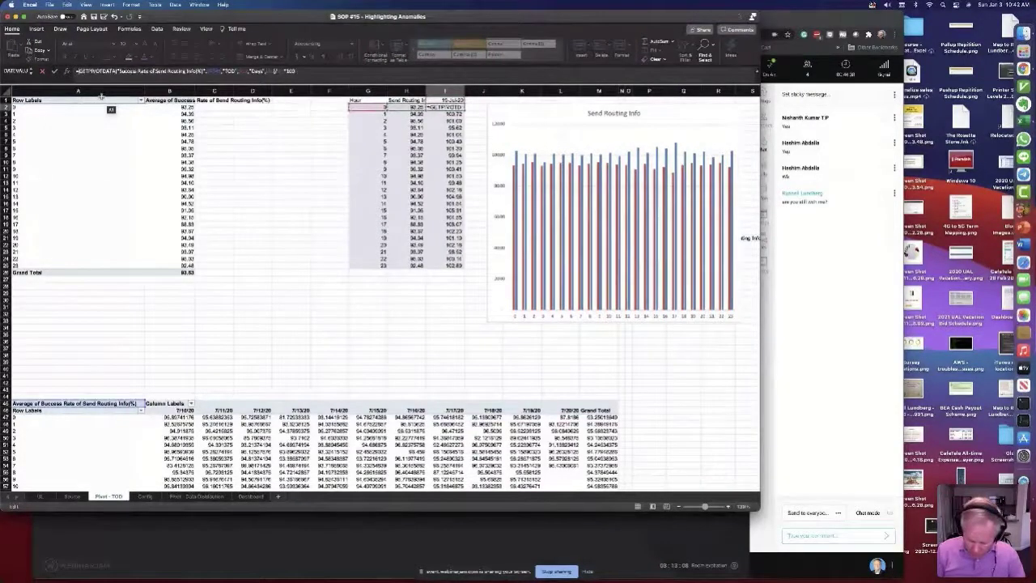
pyautogui.write('1-')
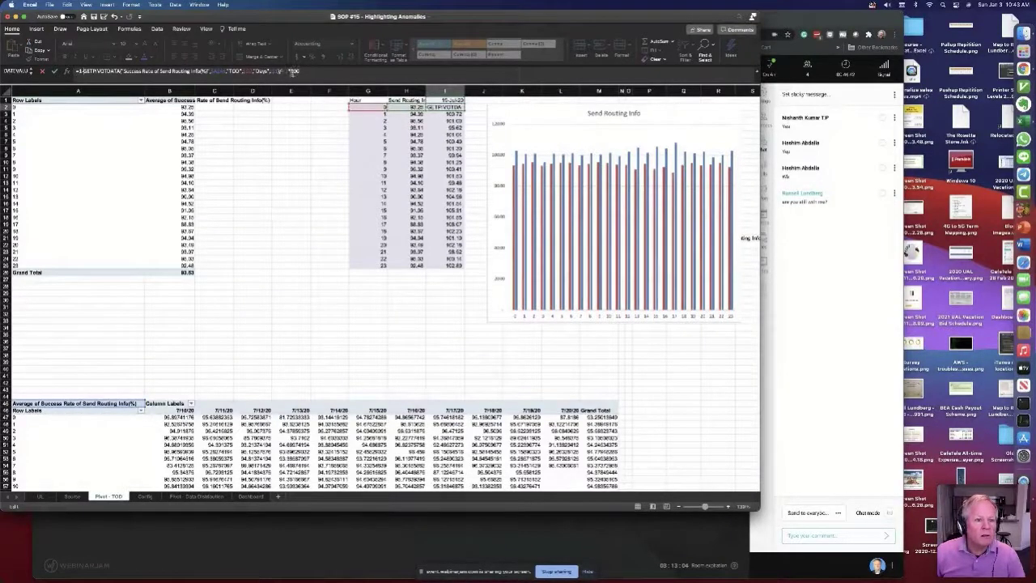
pyautogui.click(331, 73)
pyautogui.press('BackSpace')
pyautogui.press('BackSpace')
pyautogui.press('BackSpace')
pyautogui.press('BackSpace')
pyautogui.press('BackSpace')
pyautogui.press('BackSpace')
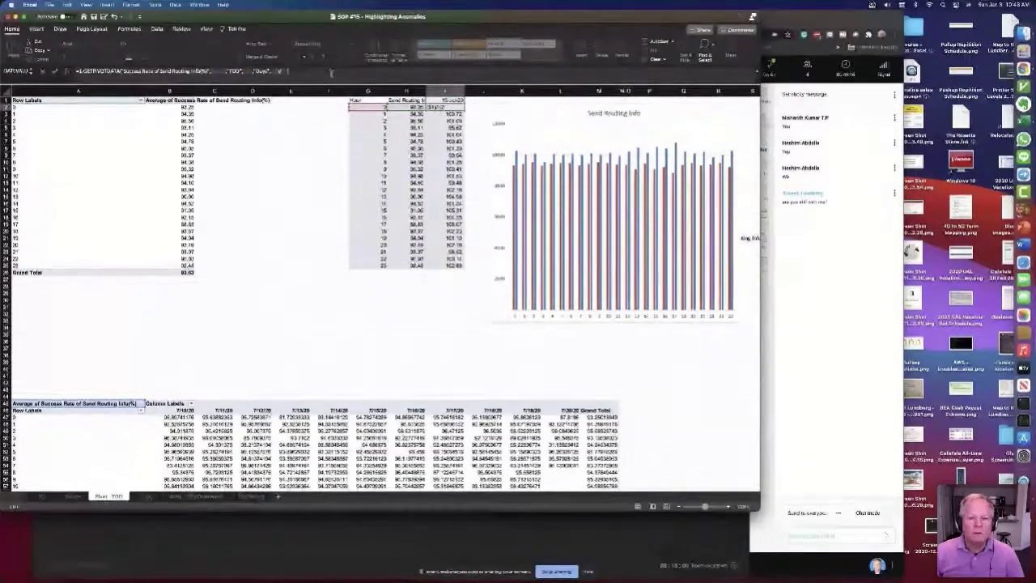
pyautogui.press('Return')
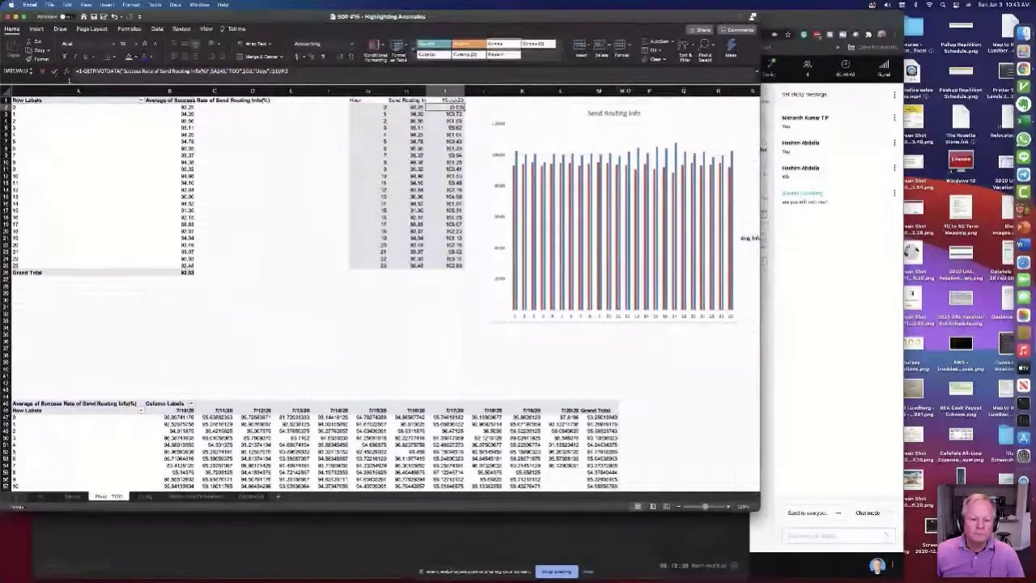
pyautogui.moveTo(464, 111); pyautogui.dragTo(465, 268)
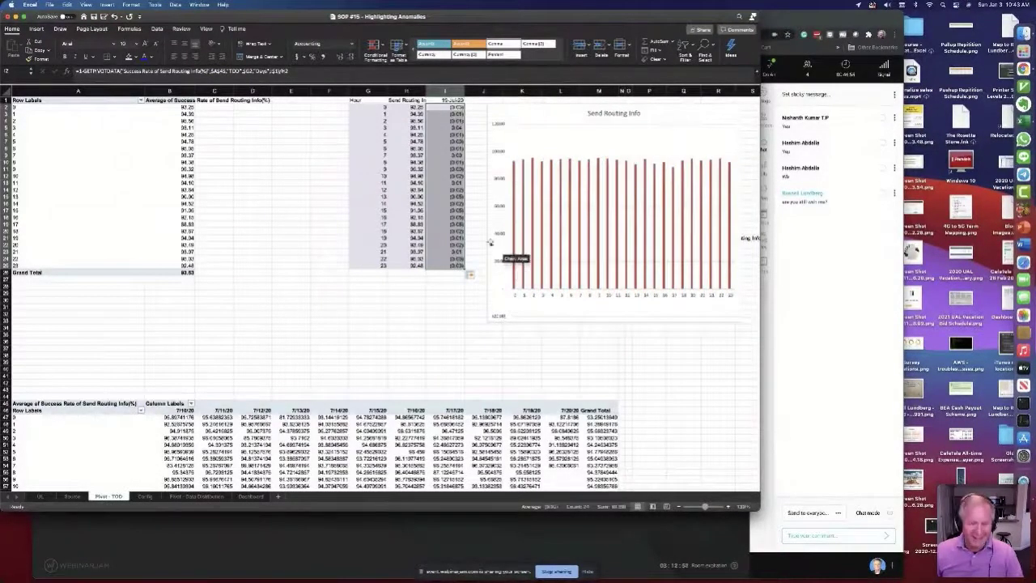
# Step: Remove the tall Send Routing series from the chart, then select G1:H25
pyautogui.click(567, 125)
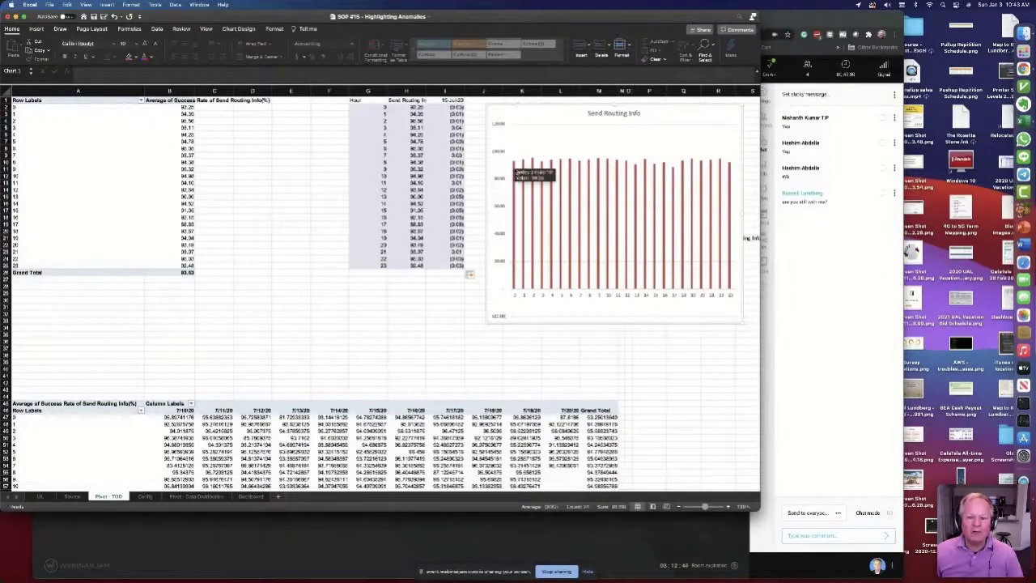
pyautogui.click(515, 166)
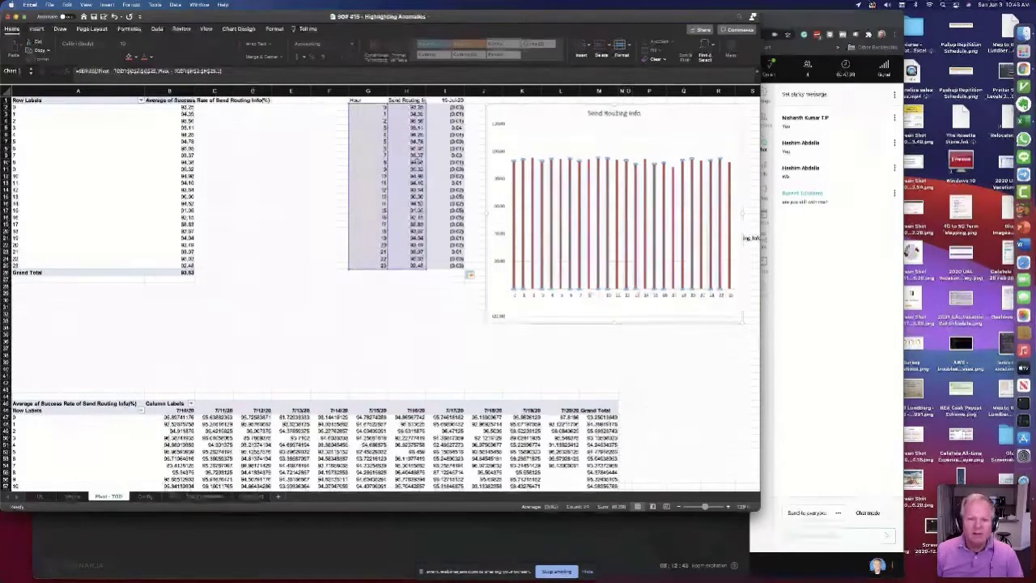
pyautogui.press('Escape')
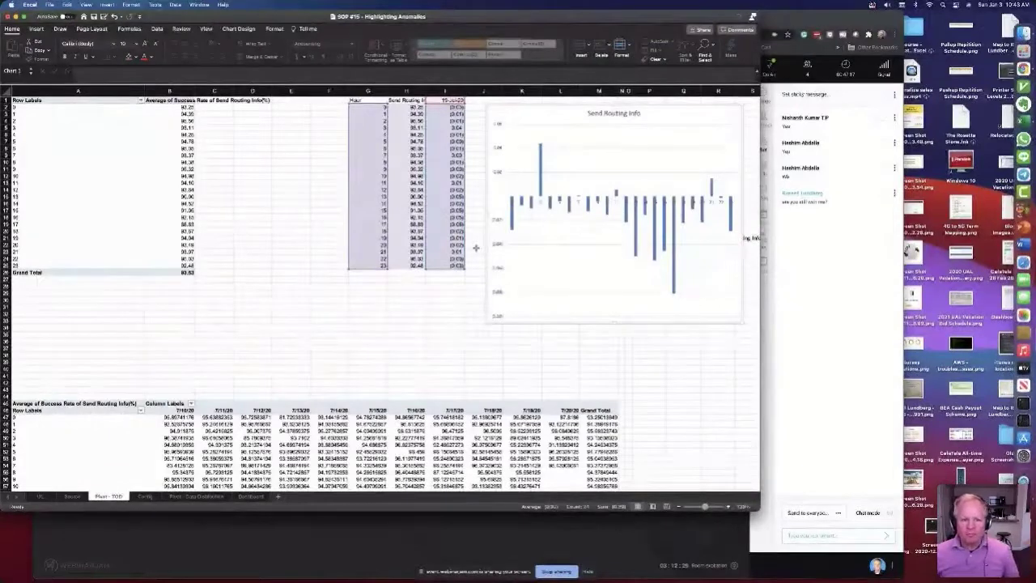
pyautogui.moveTo(360, 100); pyautogui.dragTo(407, 263)
# Step: Zoom the sheet out, reselect G1:H25, and bring up the Insert chart choices
pyautogui.click(252, 100)
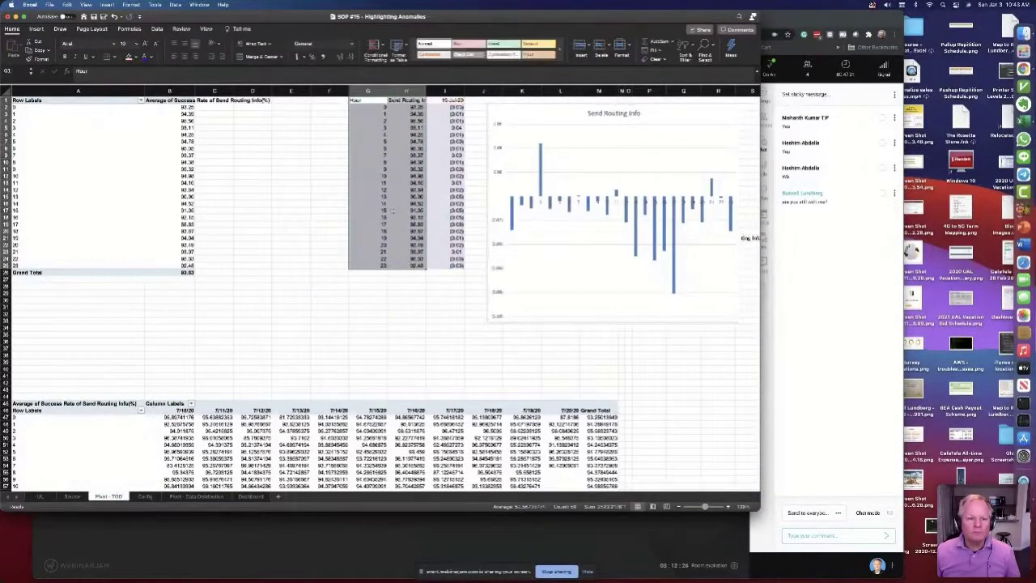
pyautogui.scroll(3, 252, 100)
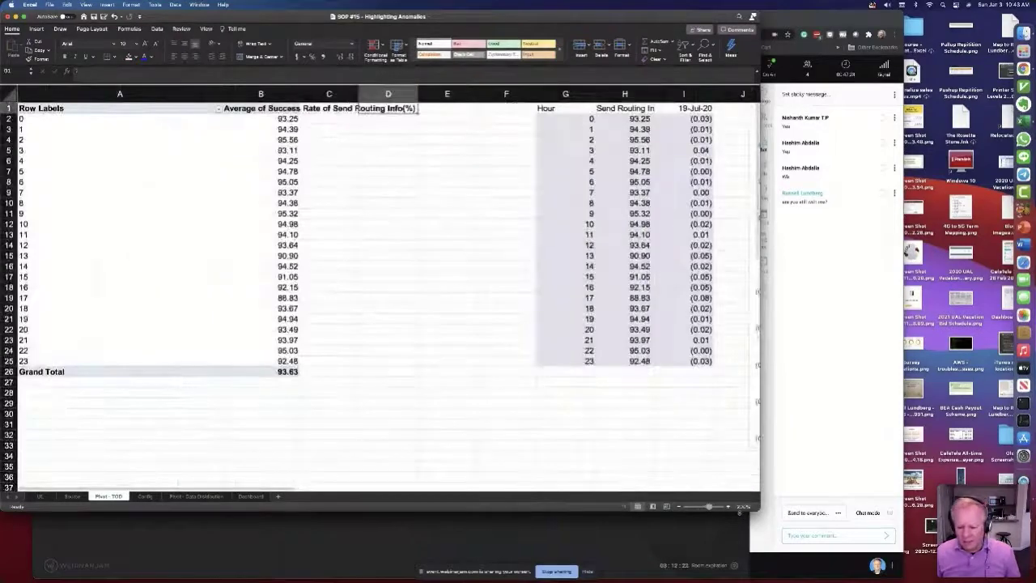
pyautogui.click(680, 507)
pyautogui.click(680, 507)
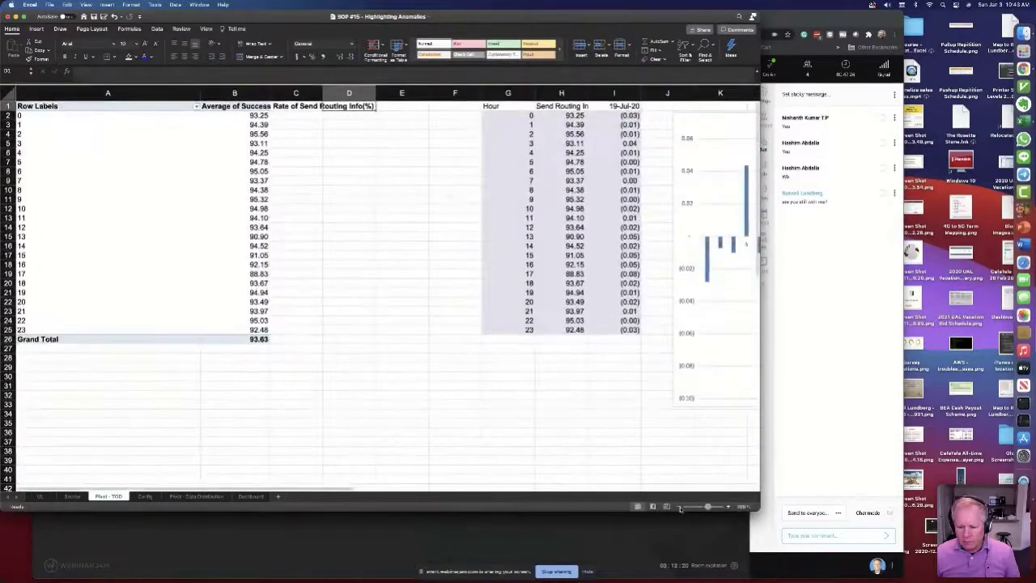
pyautogui.click(680, 506)
pyautogui.click(680, 507)
pyautogui.click(680, 507)
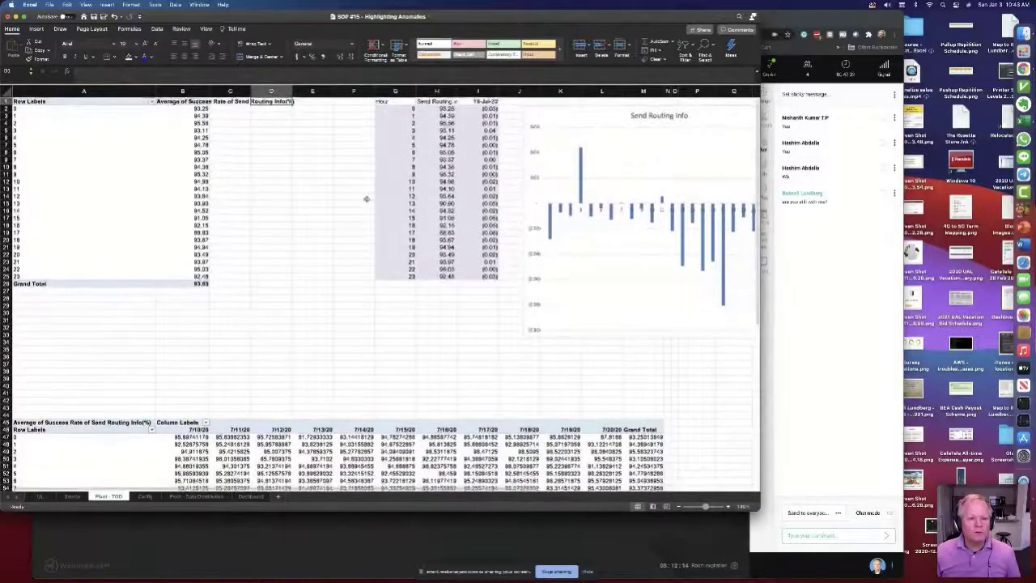
pyautogui.moveTo(395, 102); pyautogui.dragTo(454, 278)
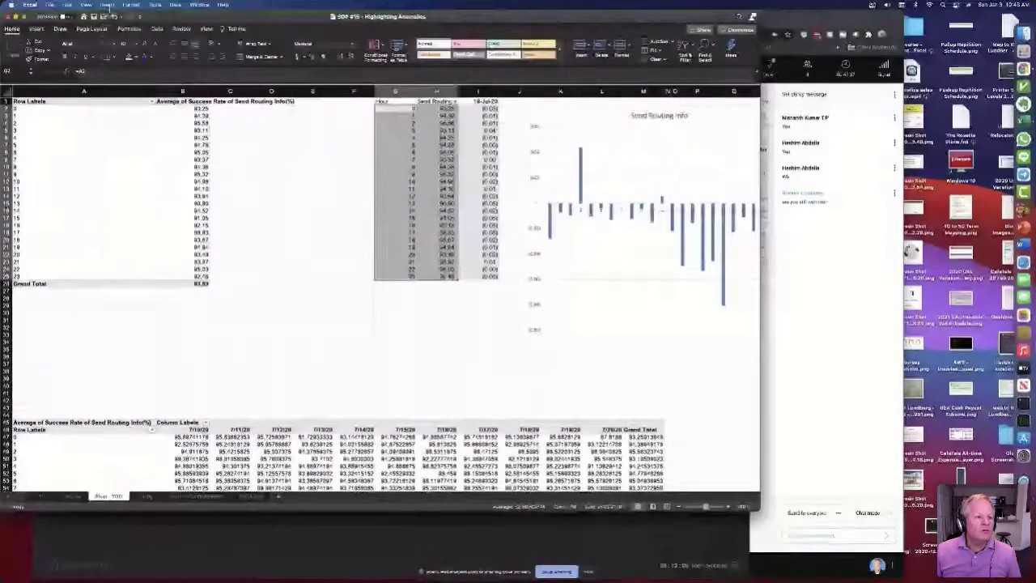
pyautogui.click(107, 4)
# Step: Insert a column chart of G1:H25, delete its Hour series, and place it beside the pivot table
pyautogui.moveTo(109, 57)
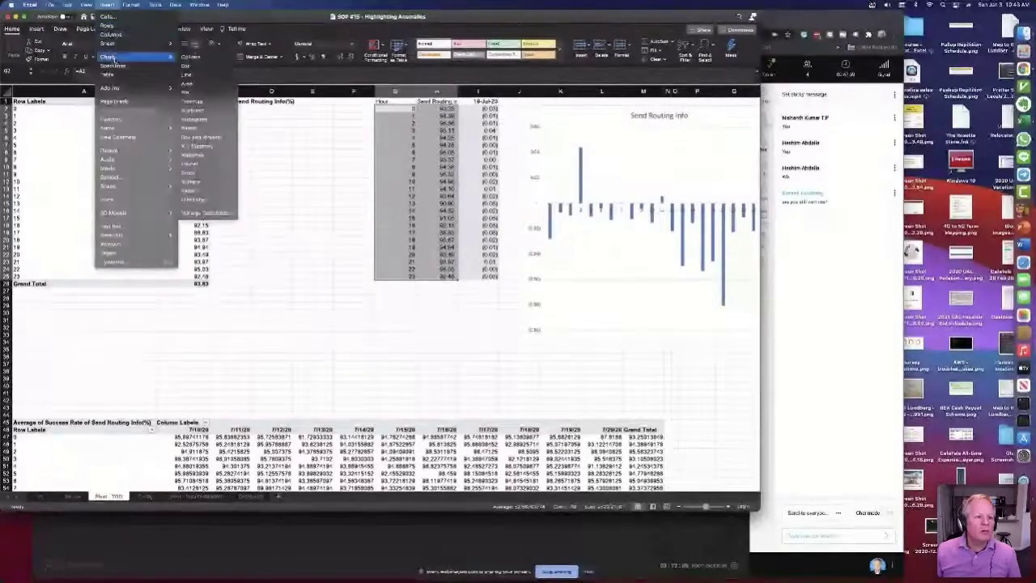
pyautogui.click(202, 59)
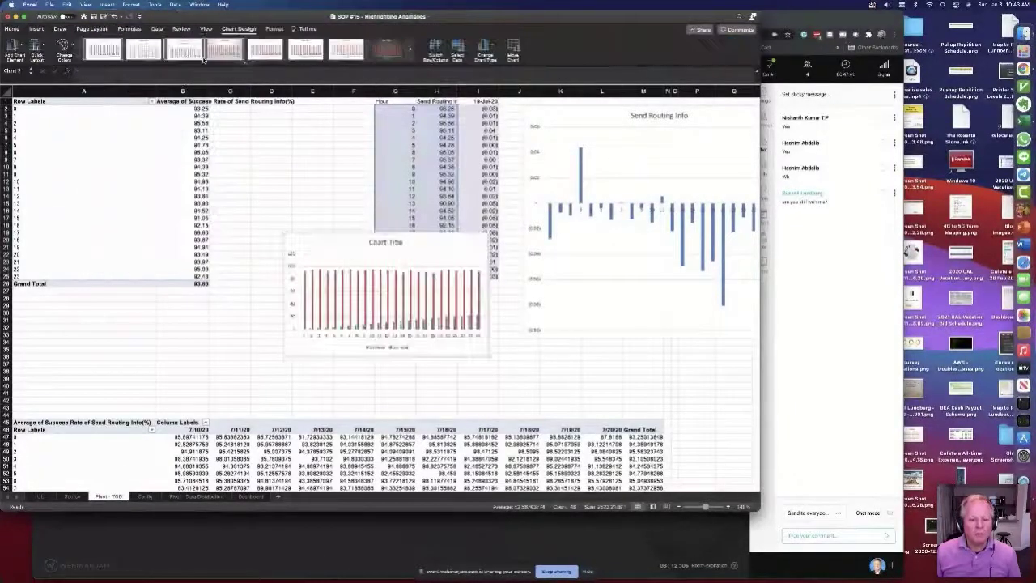
pyautogui.click(439, 328)
pyautogui.press('Delete')
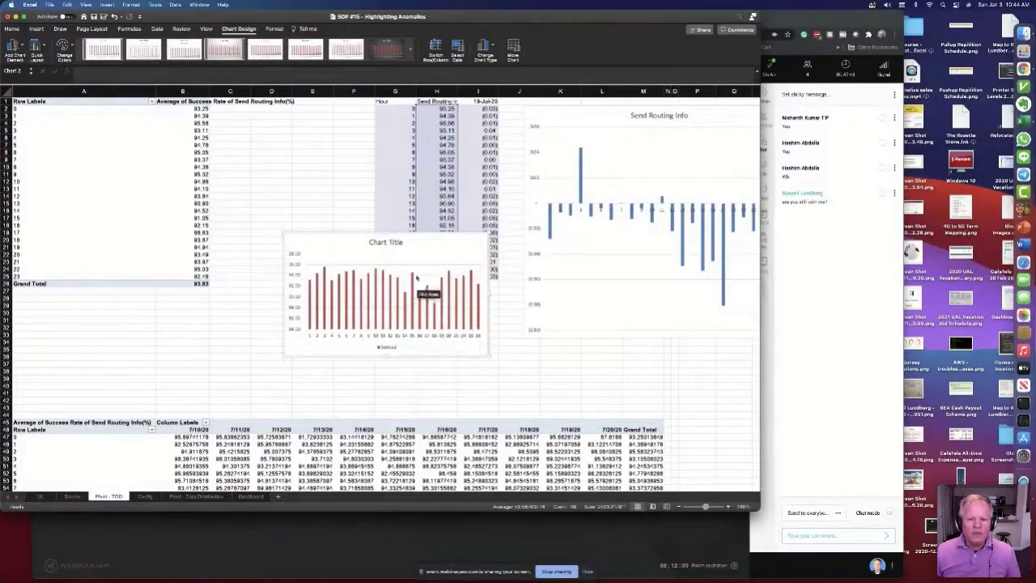
pyautogui.moveTo(435, 233); pyautogui.dragTo(355, 213)
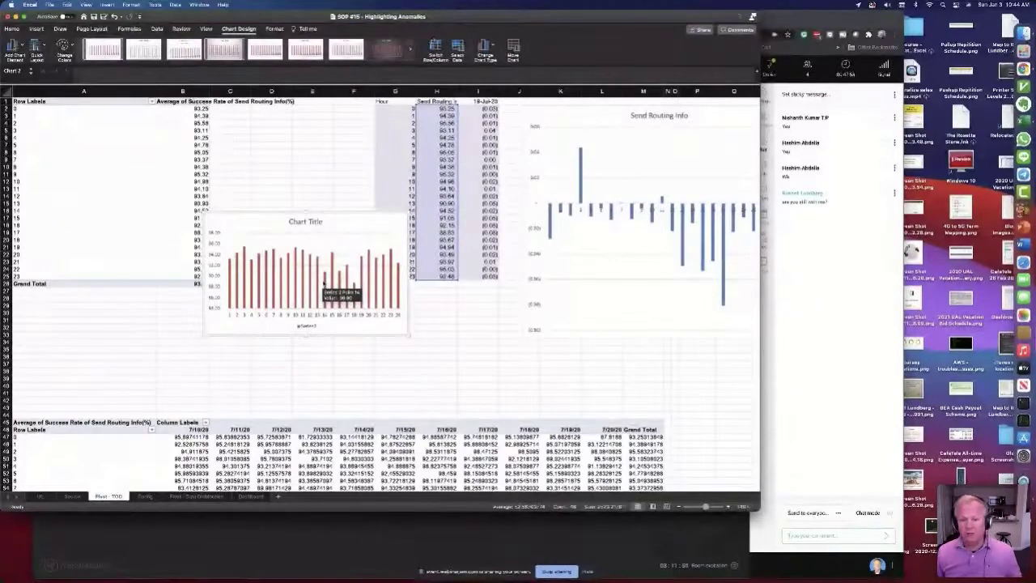
pyautogui.click(597, 293)
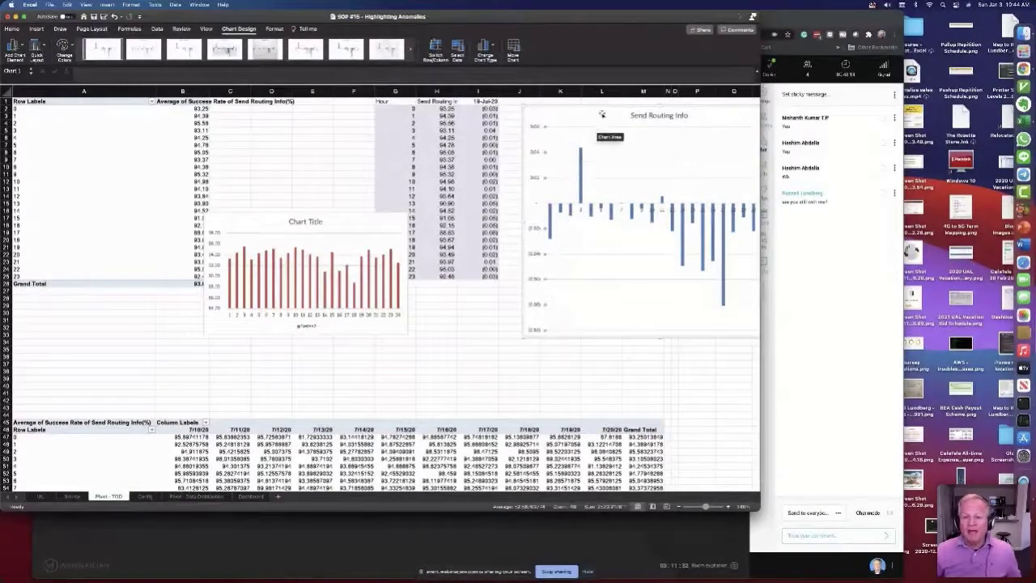
# Step: Drag the deviation chart right so it clears column I and the new column chart
pyautogui.moveTo(607, 108); pyautogui.dragTo(574, 109)
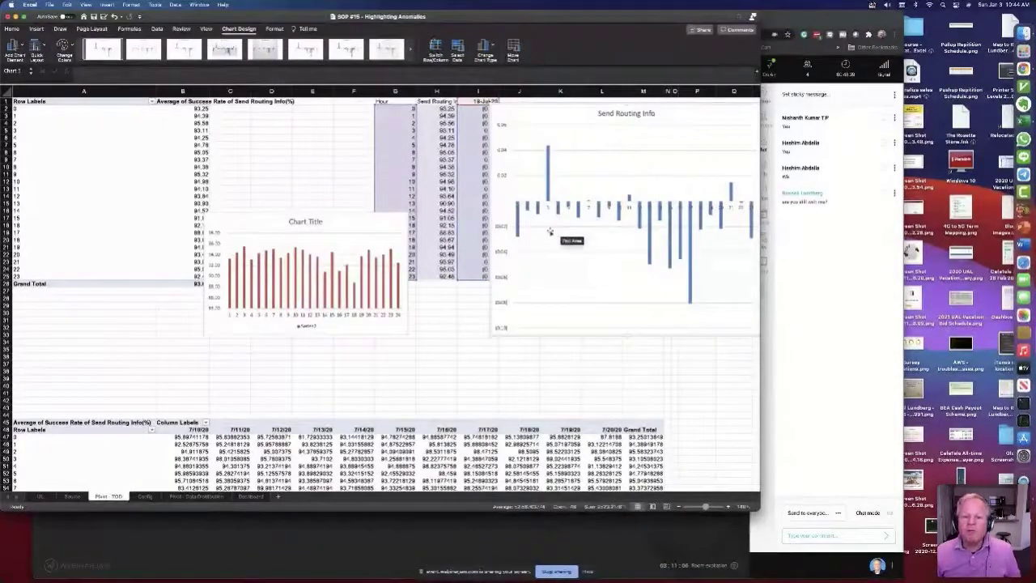
pyautogui.hscroll(1, 550, 202)
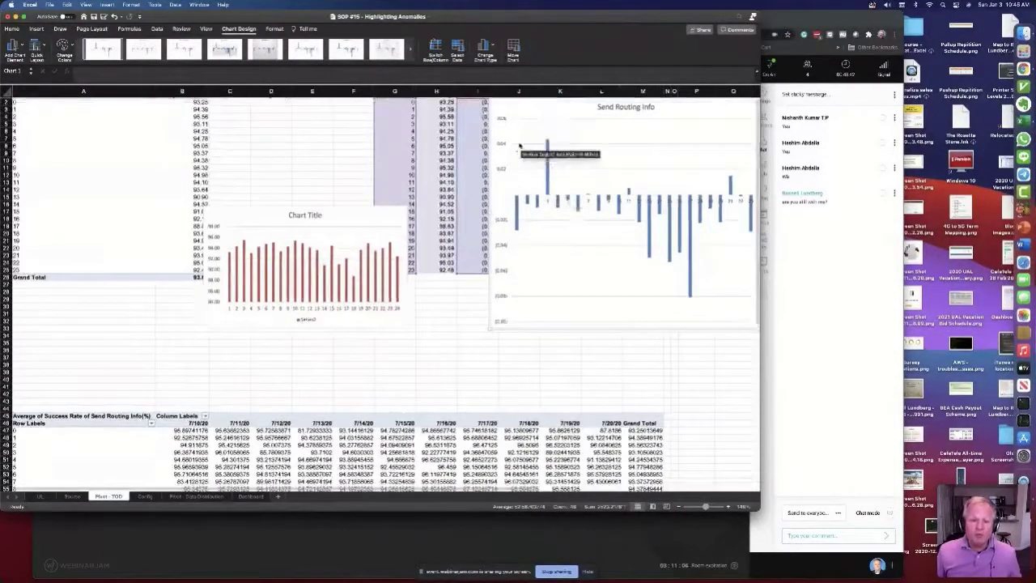
pyautogui.scroll(-1, 531, 153)
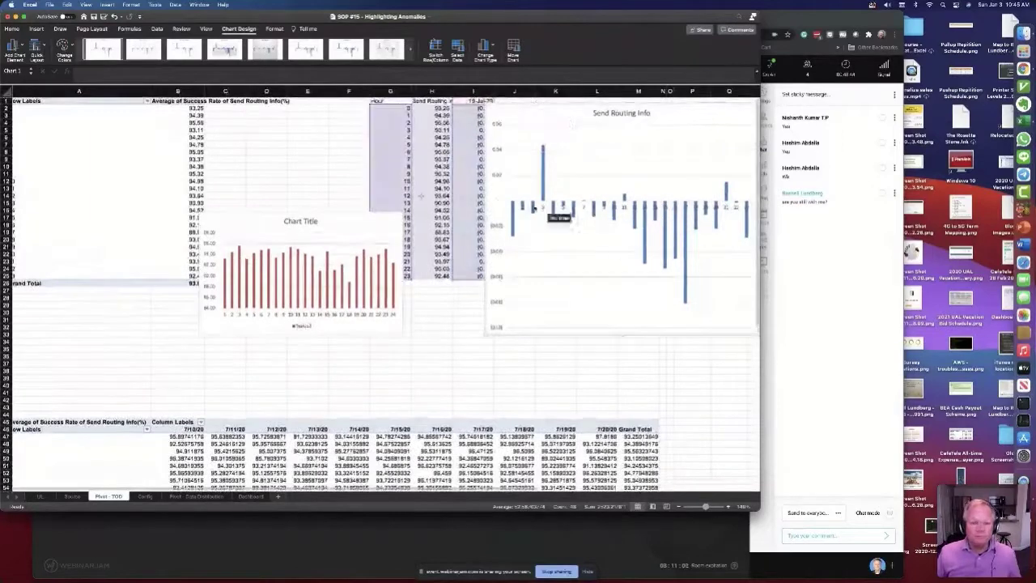
pyautogui.hscroll(-1, 132, 491)
pyautogui.hscroll(5, 131, 491)
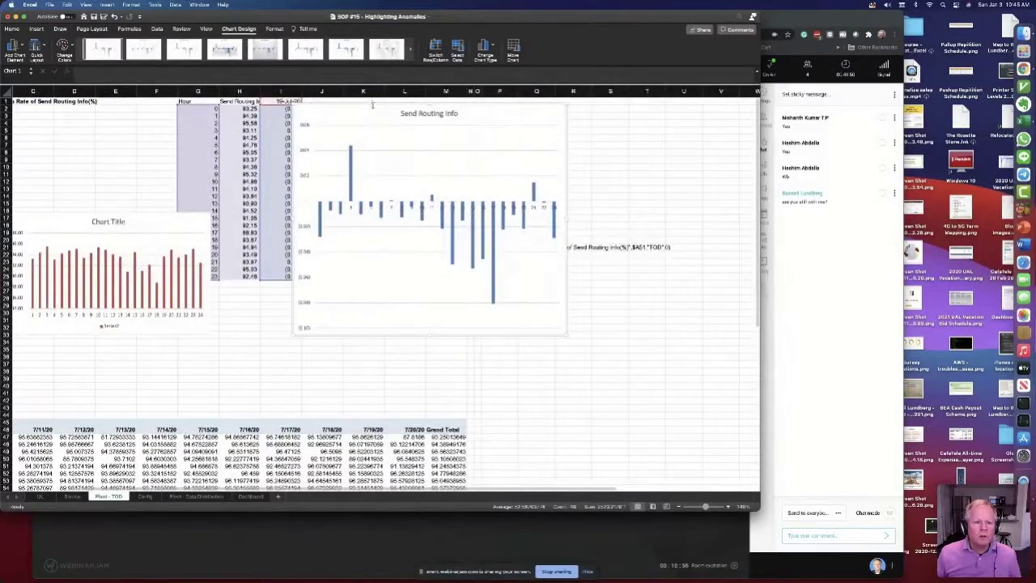
pyautogui.moveTo(370, 102); pyautogui.dragTo(535, 120)
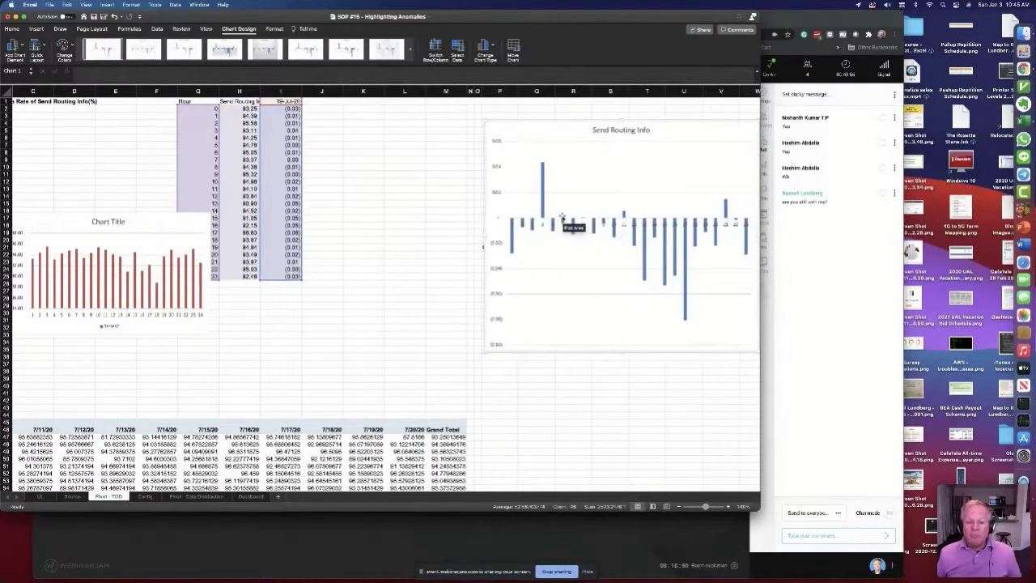
# Step: Add the 'Hourly Delta' heading and format the deviation values I2:I25 as percentages
pyautogui.click(329, 102)
pyautogui.write('Hourly')
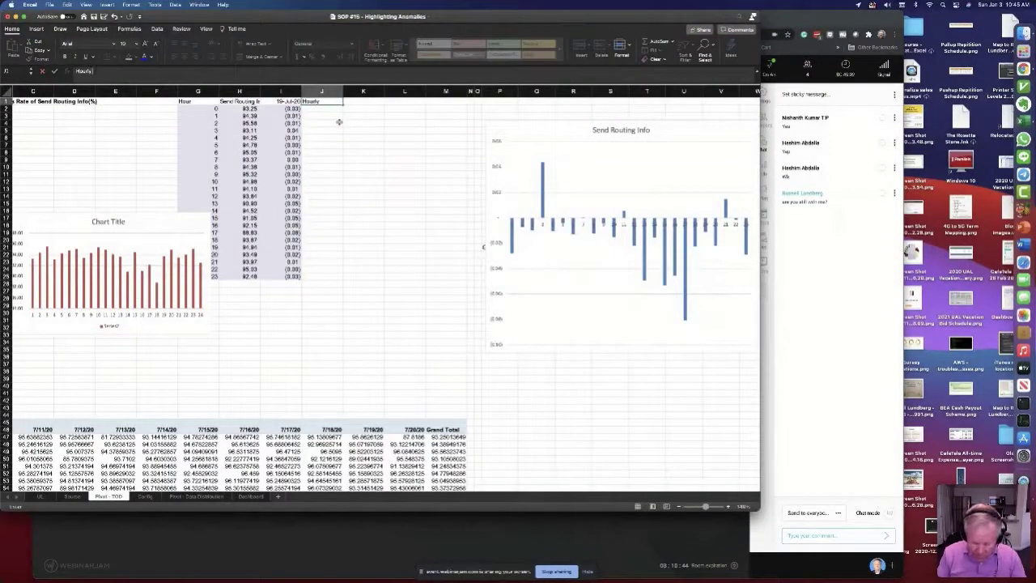
pyautogui.write(' Delta')
pyautogui.click(343, 117)
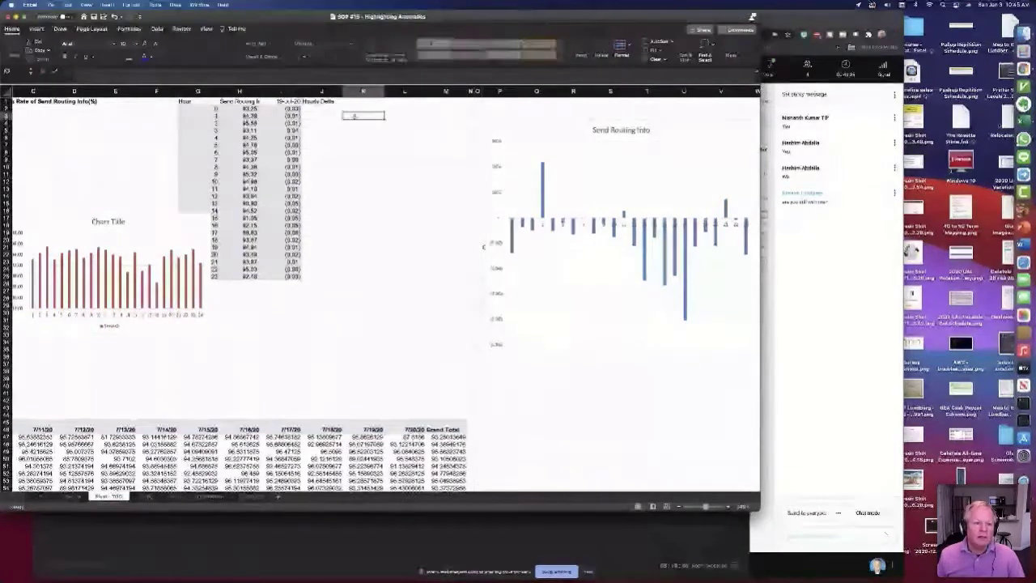
pyautogui.press('Return')
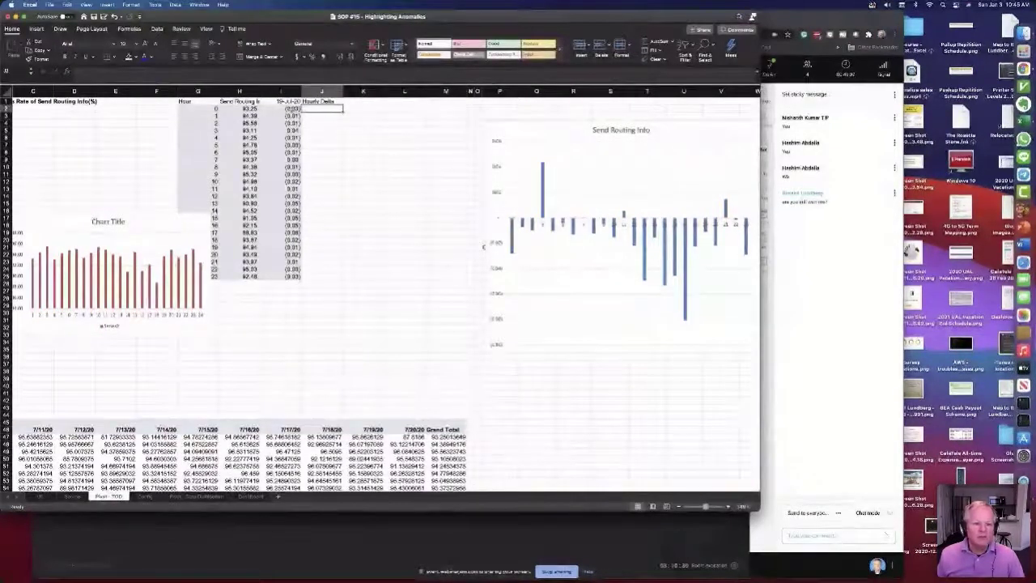
pyautogui.moveTo(280, 108); pyautogui.dragTo(276, 279)
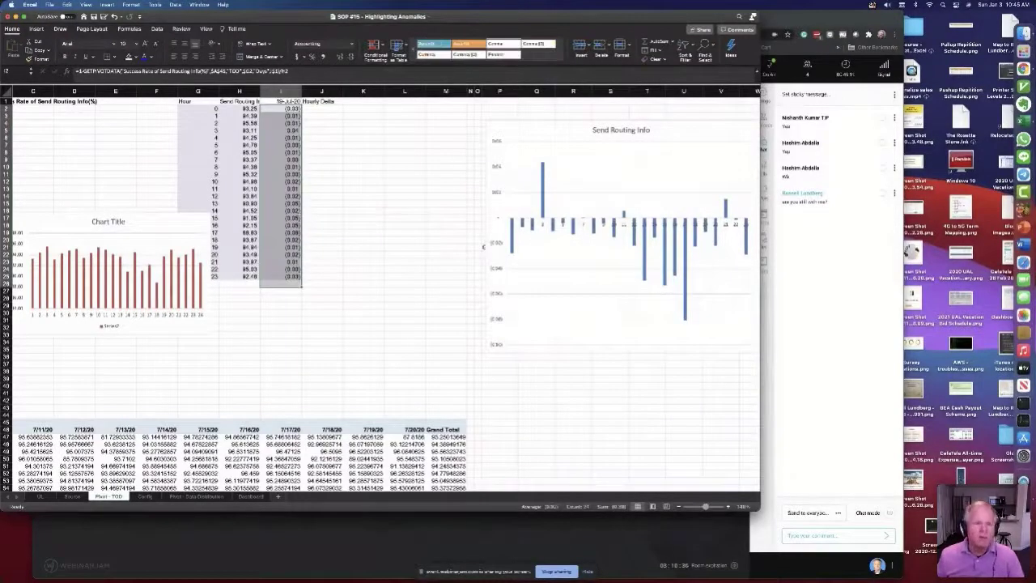
pyautogui.click(313, 56)
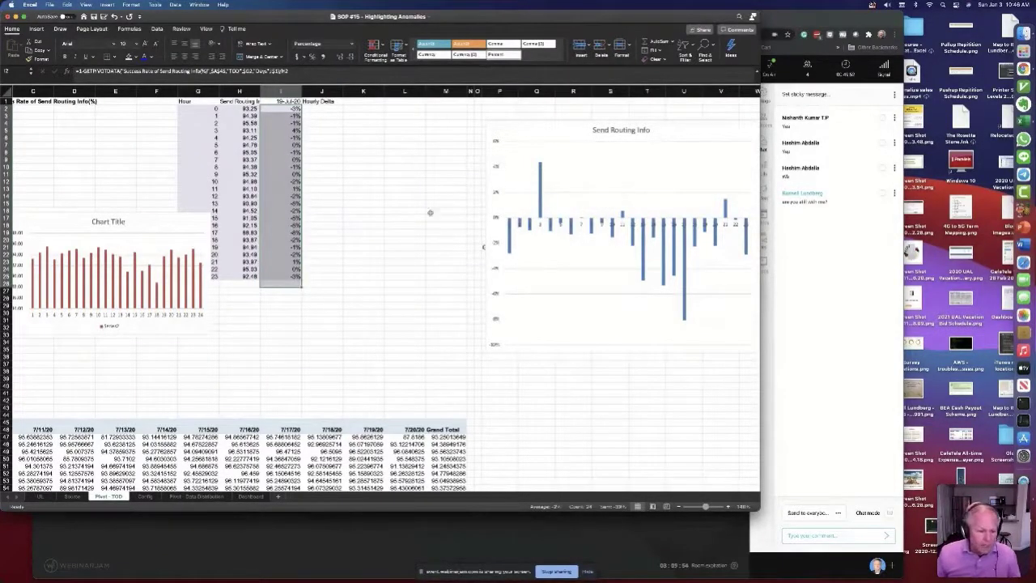
pyautogui.click(445, 107)
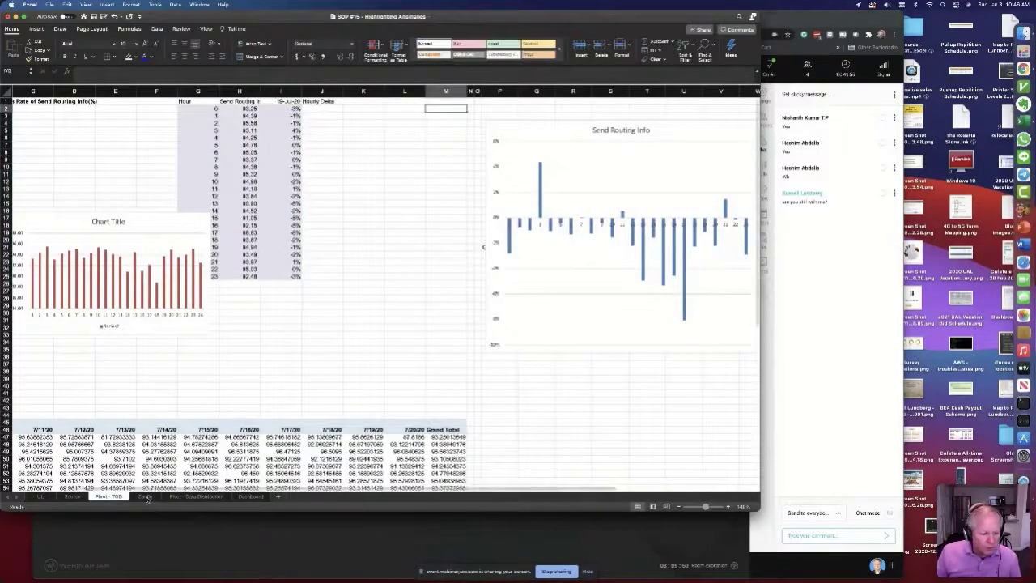
# Step: On the Config sheet, enter a Threshold Ignore label in C6
pyautogui.click(145, 496)
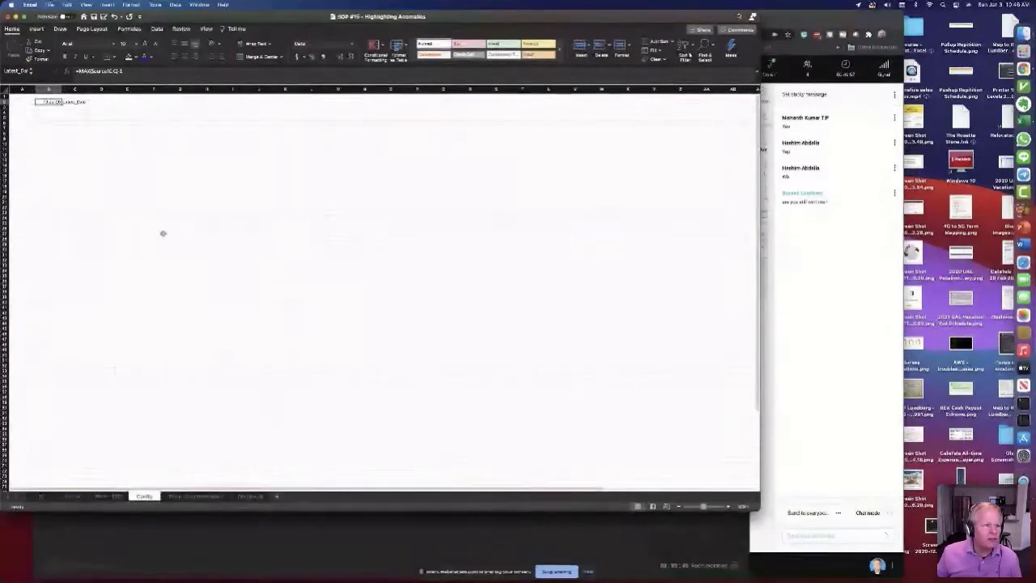
pyautogui.click(78, 123)
pyautogui.write('=')
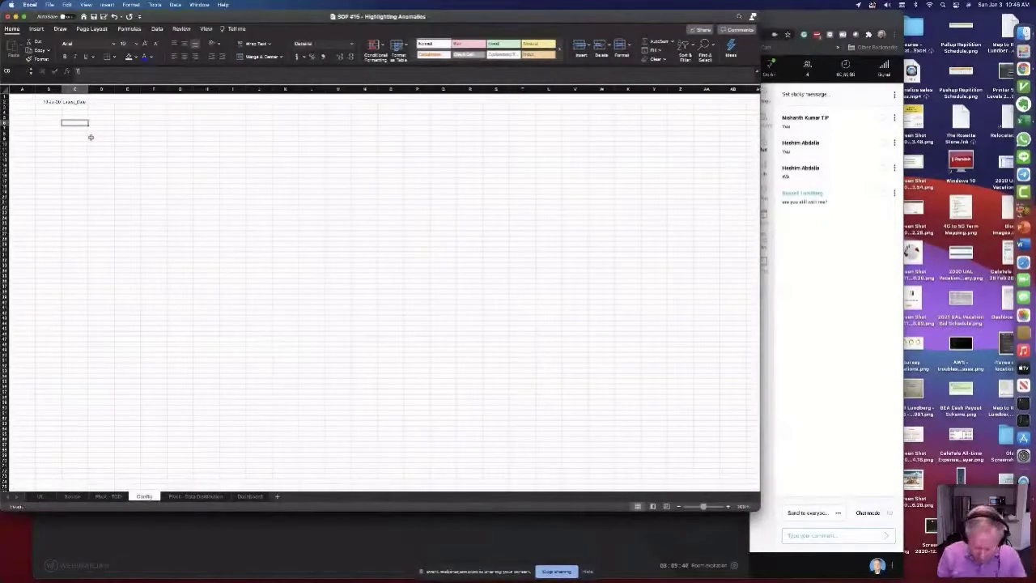
pyautogui.write('hreshol')
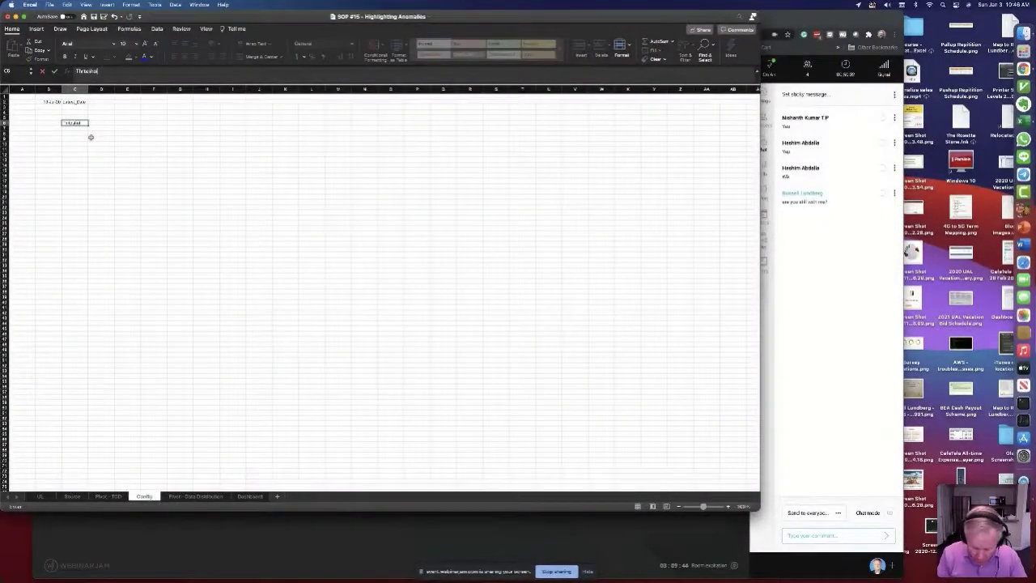
pyautogui.write('d_')
pyautogui.write(' Ignore')
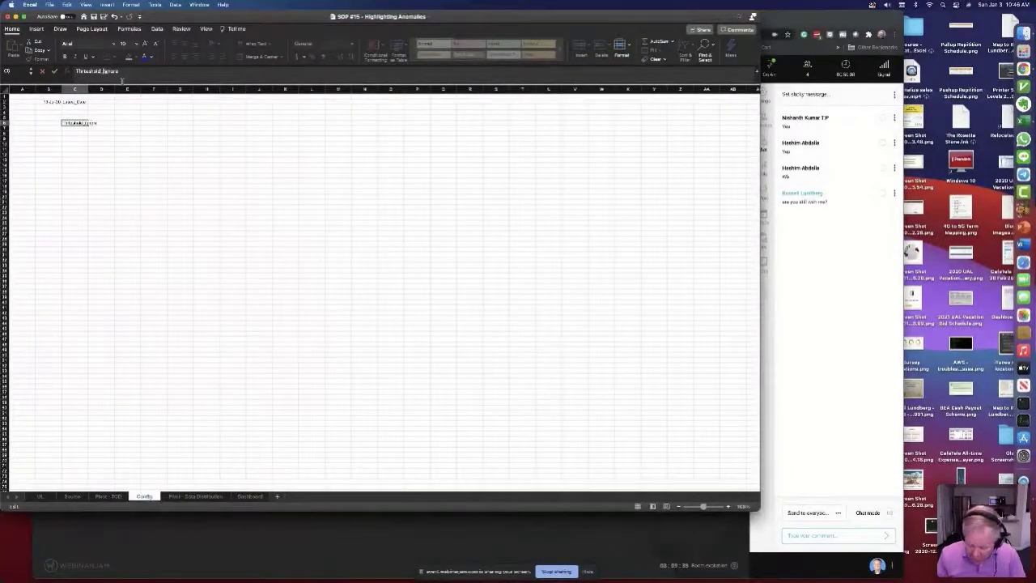
pyautogui.press('Return')
pyautogui.press('Up')
pyautogui.press('Left')
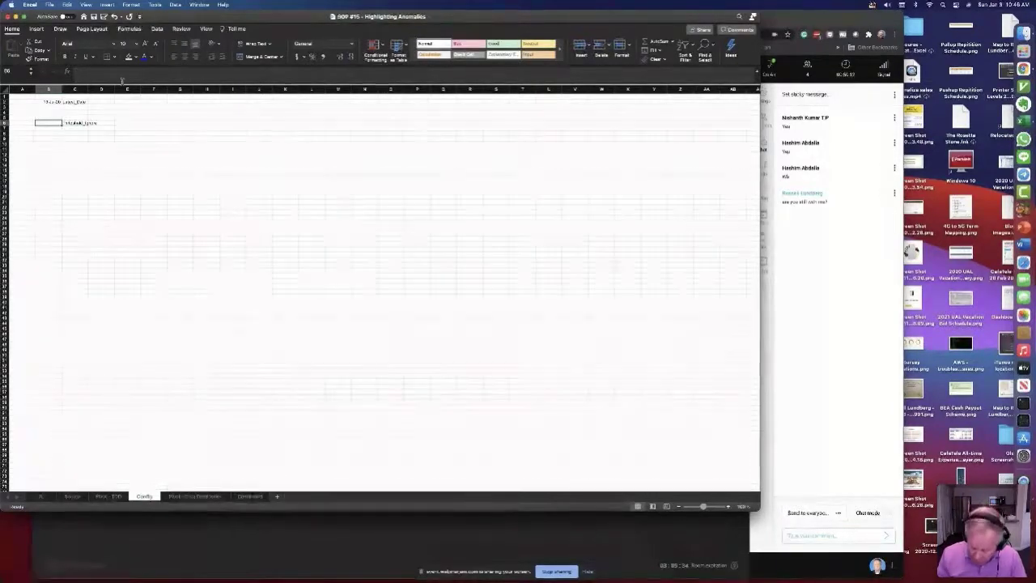
# Step: Enter the threshold value in B6, correct the label to Threshold_Ignore, and format B6 as a percentage
pyautogui.click(122, 80)
pyautogui.write('0.05')
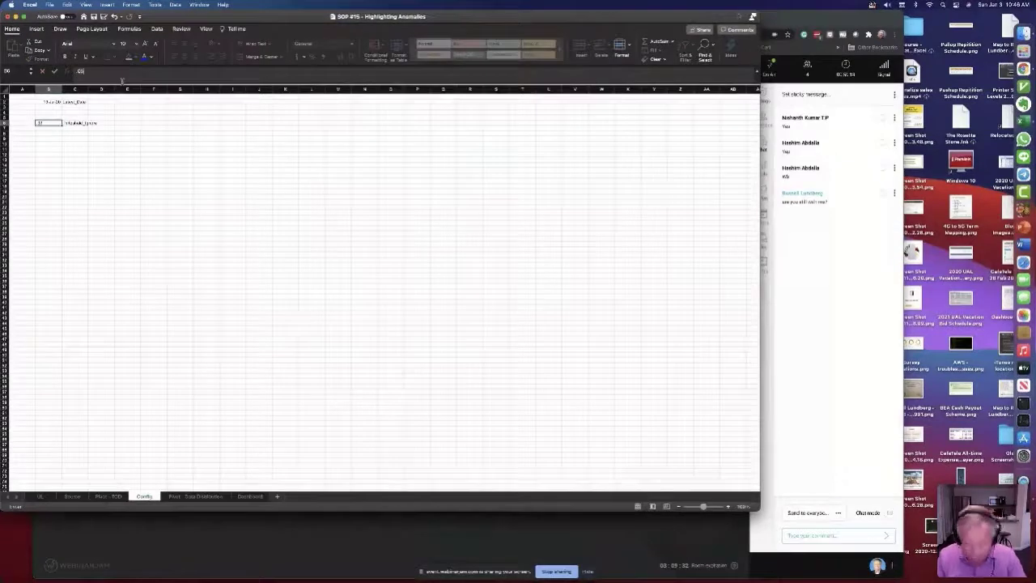
pyautogui.press('Return')
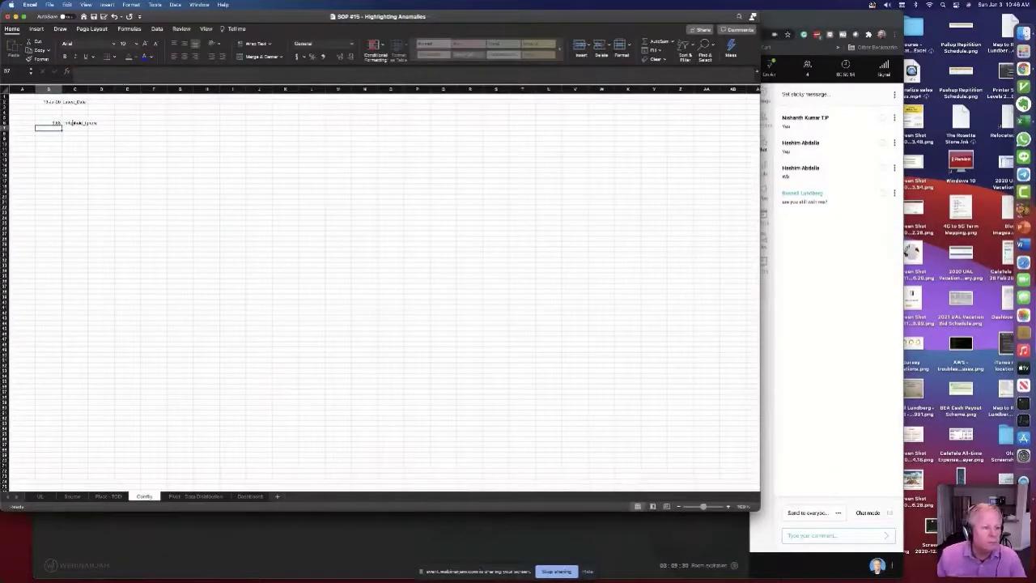
pyautogui.click(71, 123)
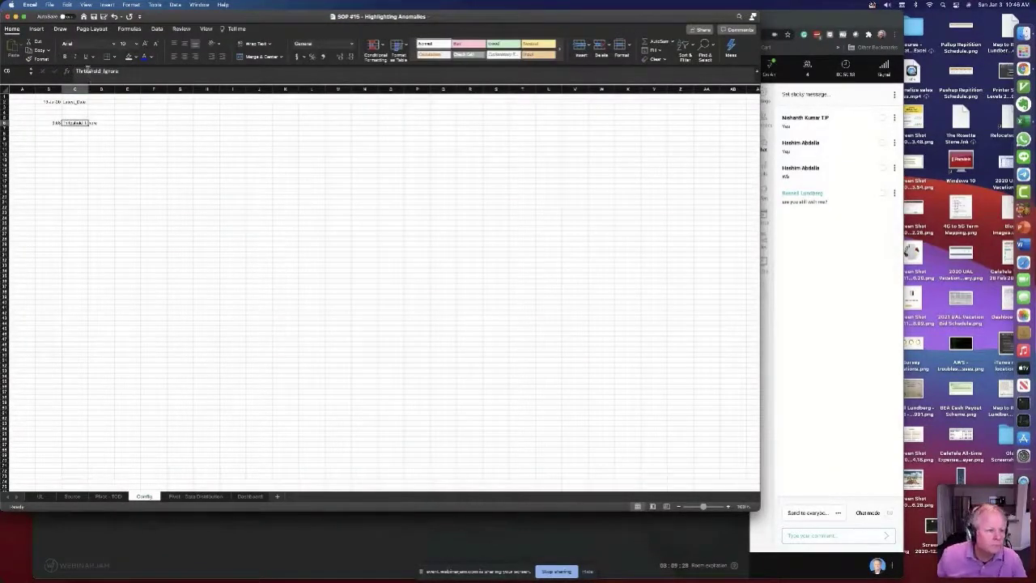
pyautogui.click(89, 72)
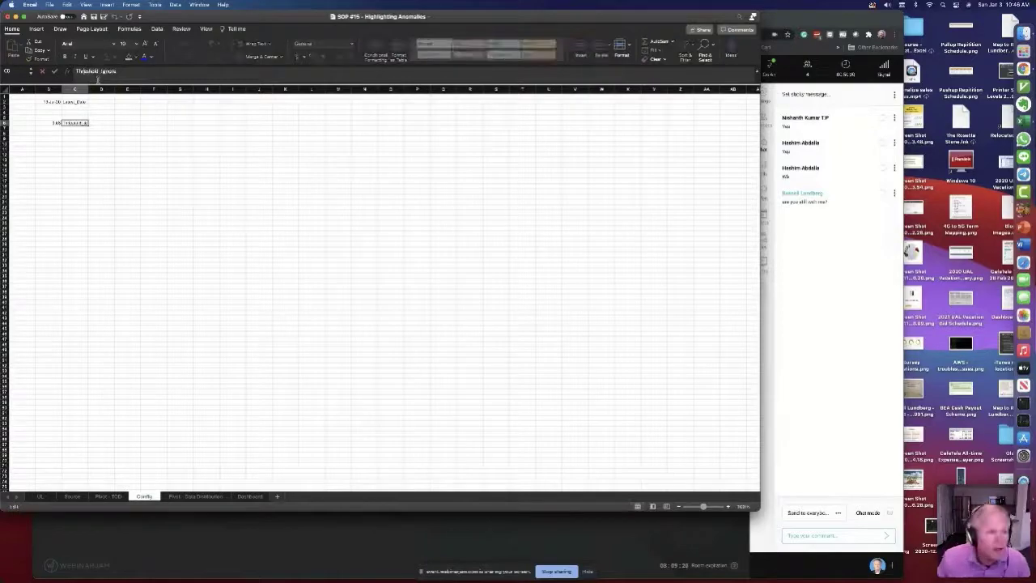
pyautogui.click(57, 71)
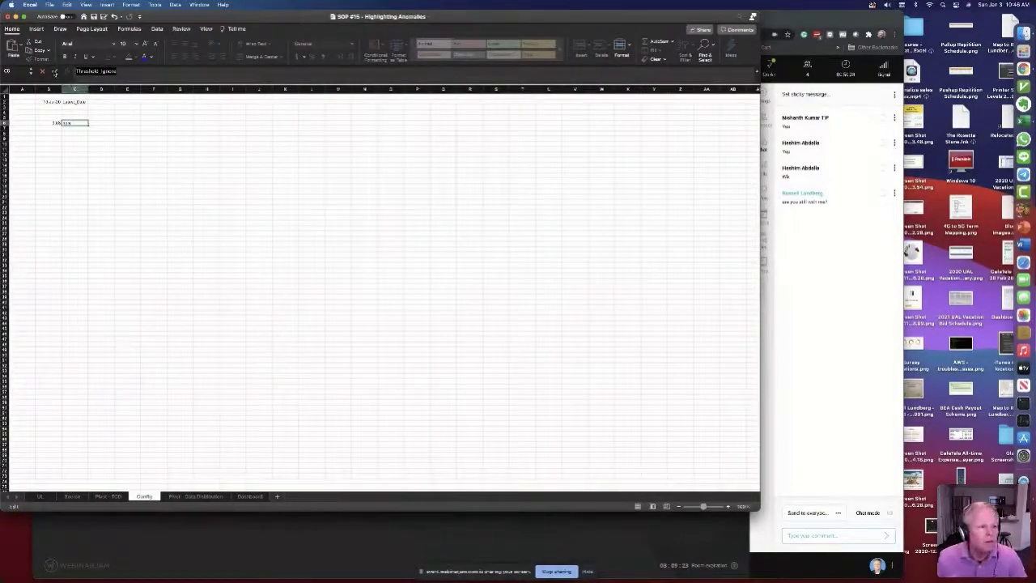
pyautogui.click(54, 72)
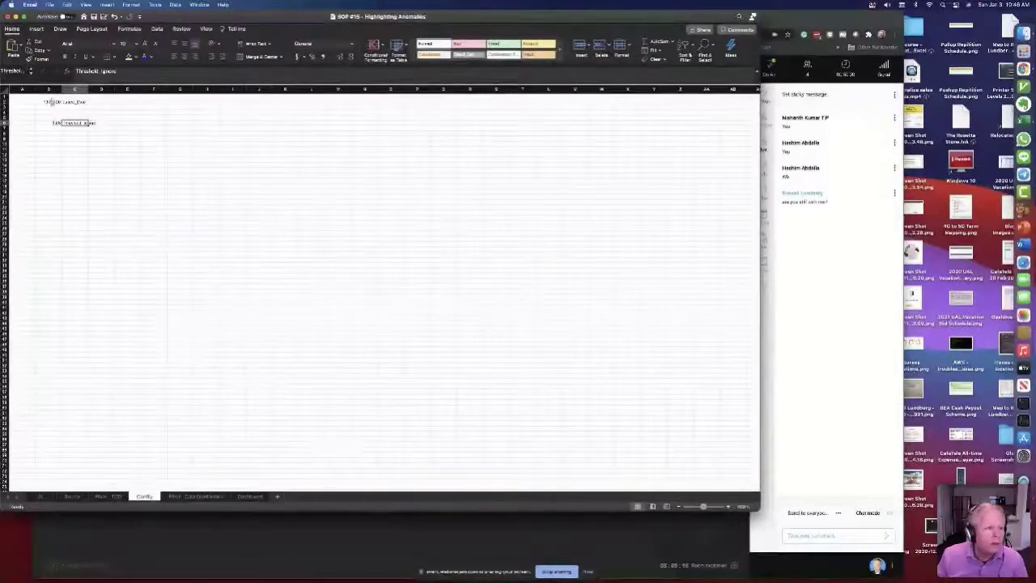
pyautogui.click(55, 124)
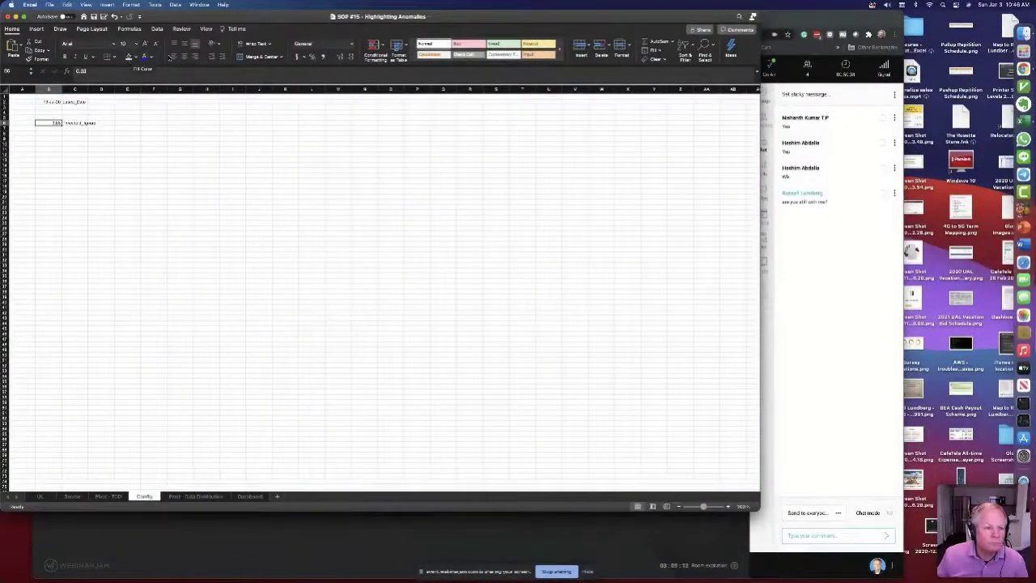
pyautogui.click(312, 56)
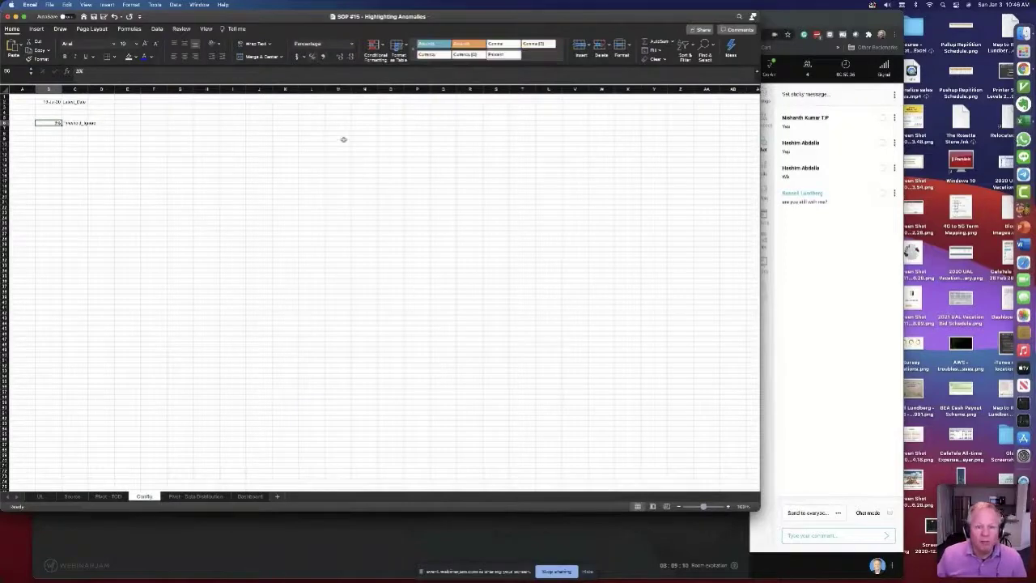
# Step: Return to the Pivot - TOD sheet and select I2 to view its GETPIVOTDATA formula
pyautogui.click(109, 496)
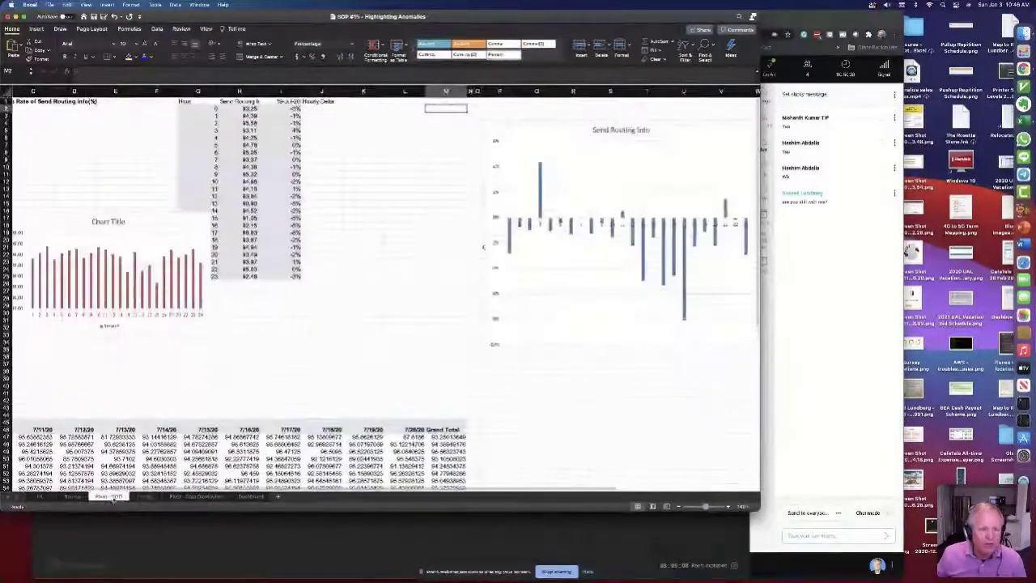
pyautogui.click(322, 108)
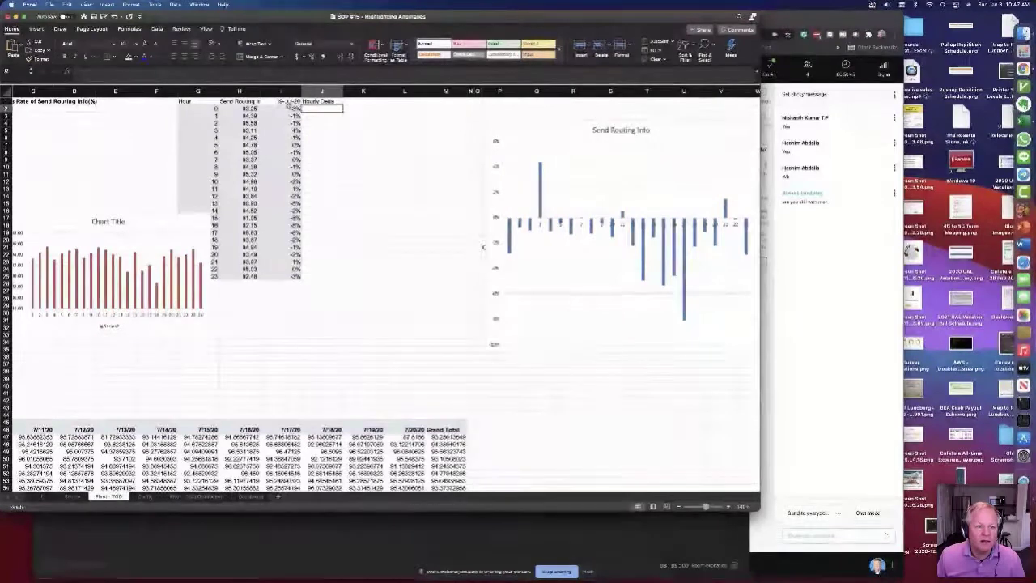
pyautogui.click(291, 108)
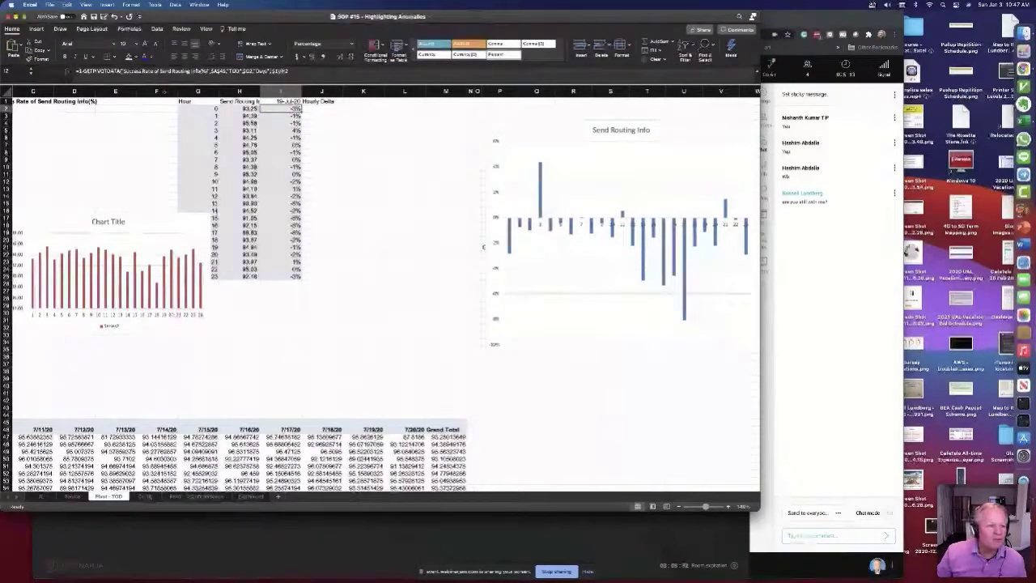
# Step: Start I2's formula as an IF test of ABS of the delta against Threshold_Ignore
pyautogui.press('F2')
pyautogui.press('Home')
pyautogui.press('Right')
pyautogui.write('(abs(')
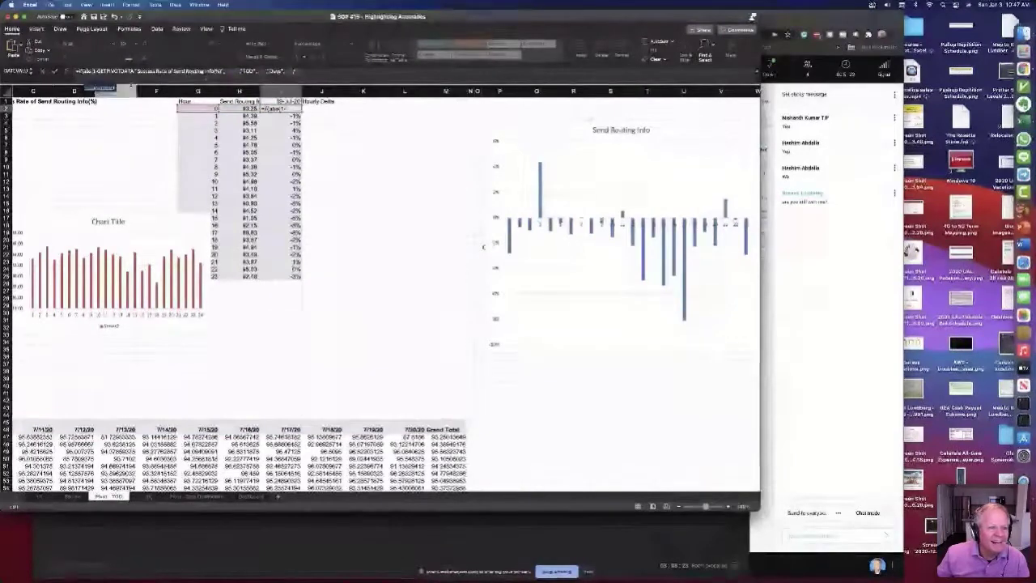
pyautogui.click(310, 71)
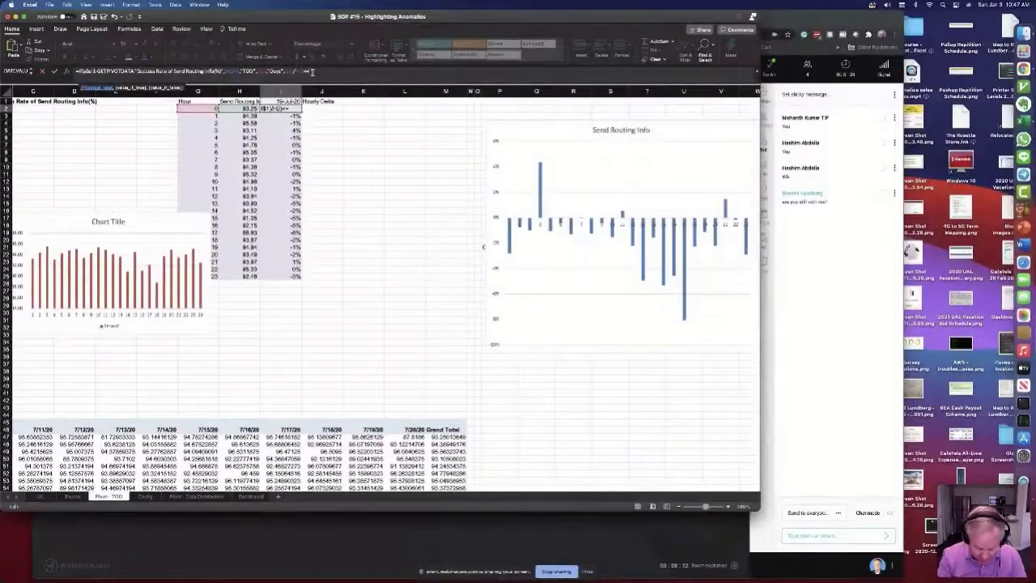
pyautogui.press('F3')
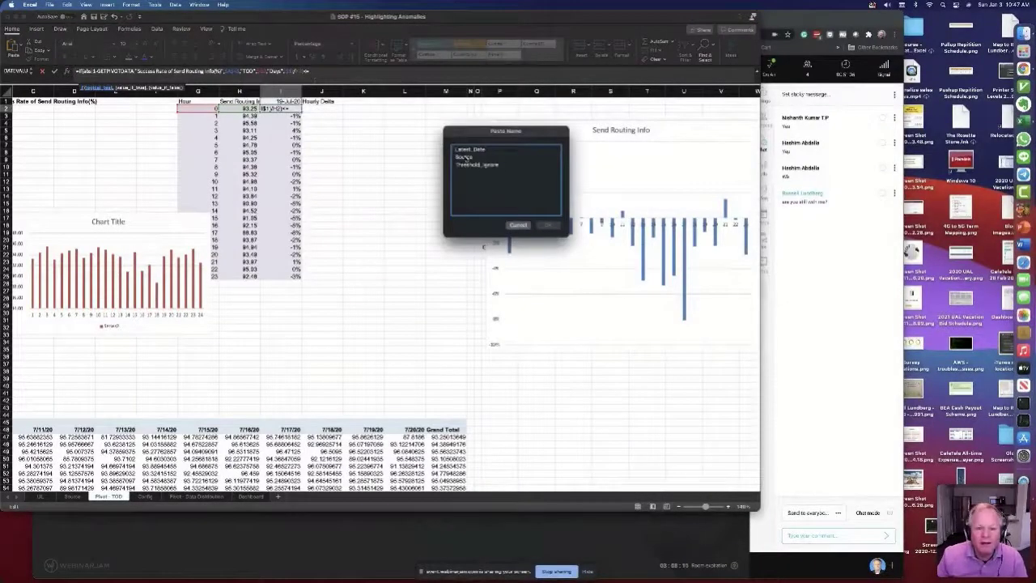
pyautogui.click(473, 165)
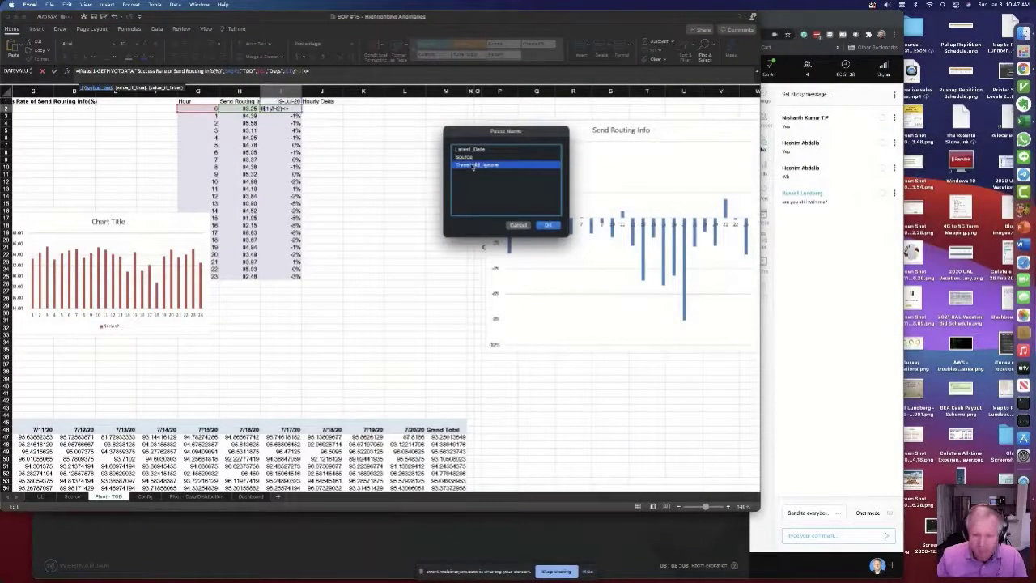
pyautogui.click(550, 226)
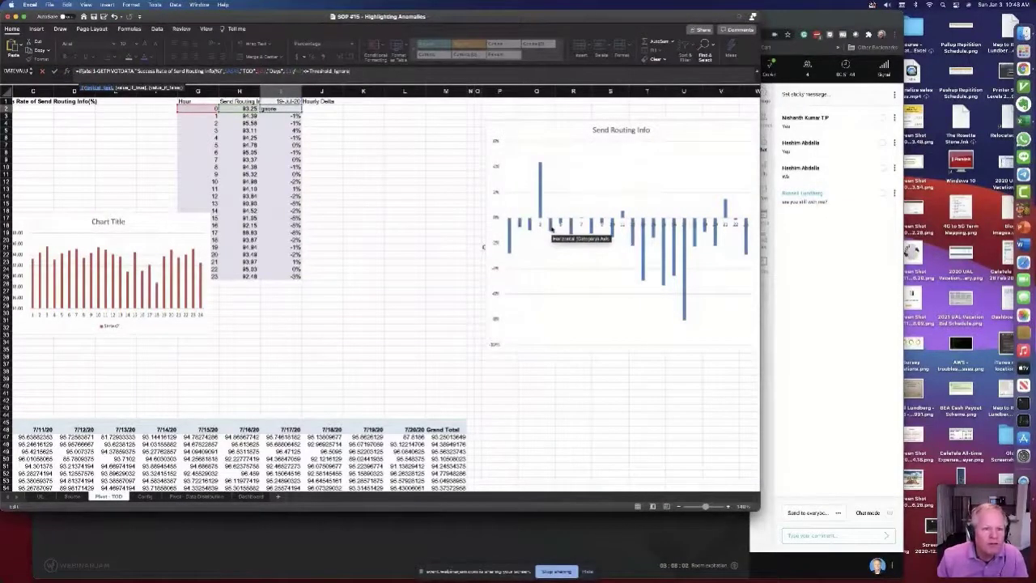
pyautogui.write(')')
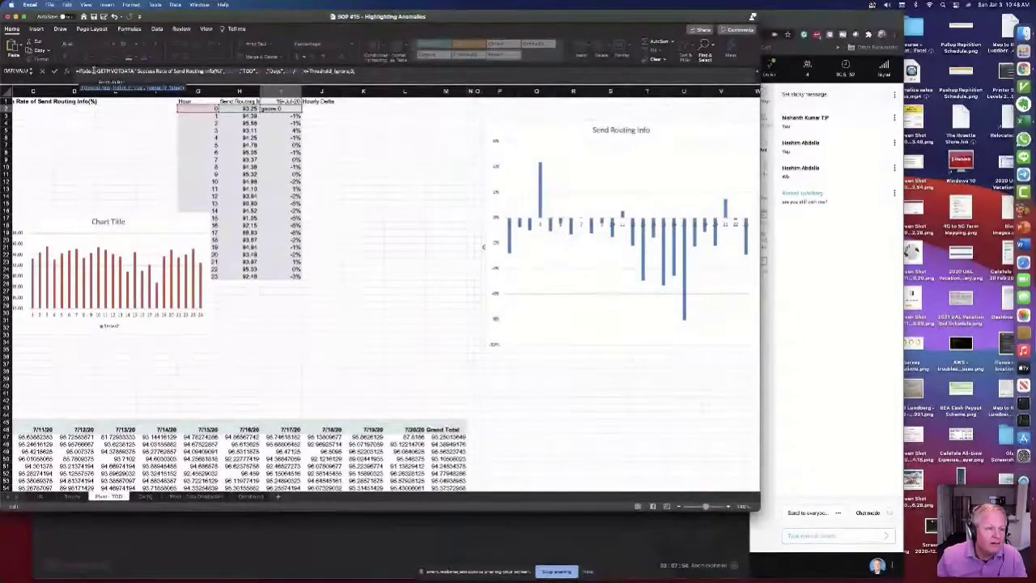
# Step: Complete the IF with the delta as its result and 0 otherwise, then fill it down to I25
pyautogui.moveTo(95, 72); pyautogui.dragTo(304, 72)
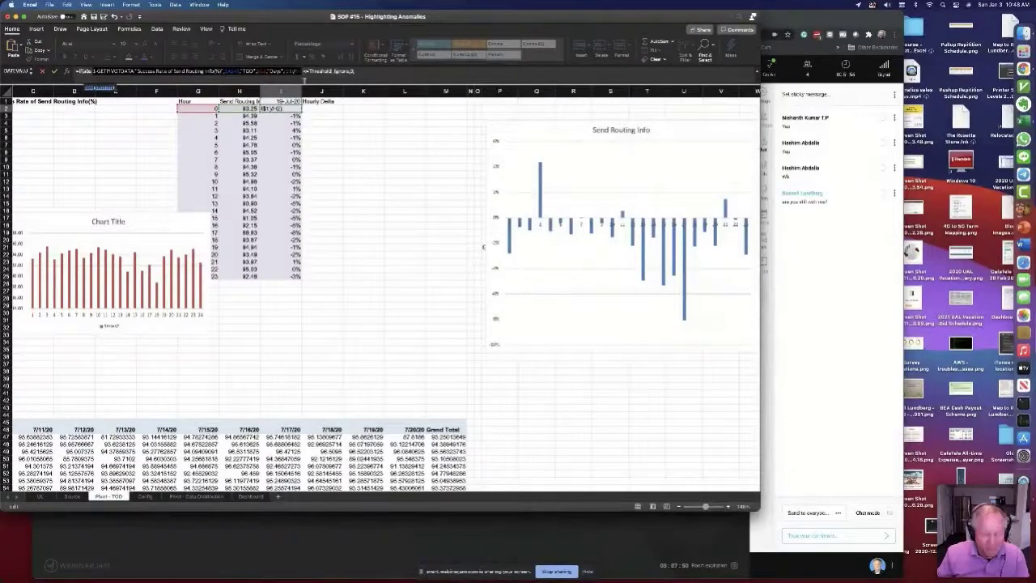
pyautogui.click(374, 71)
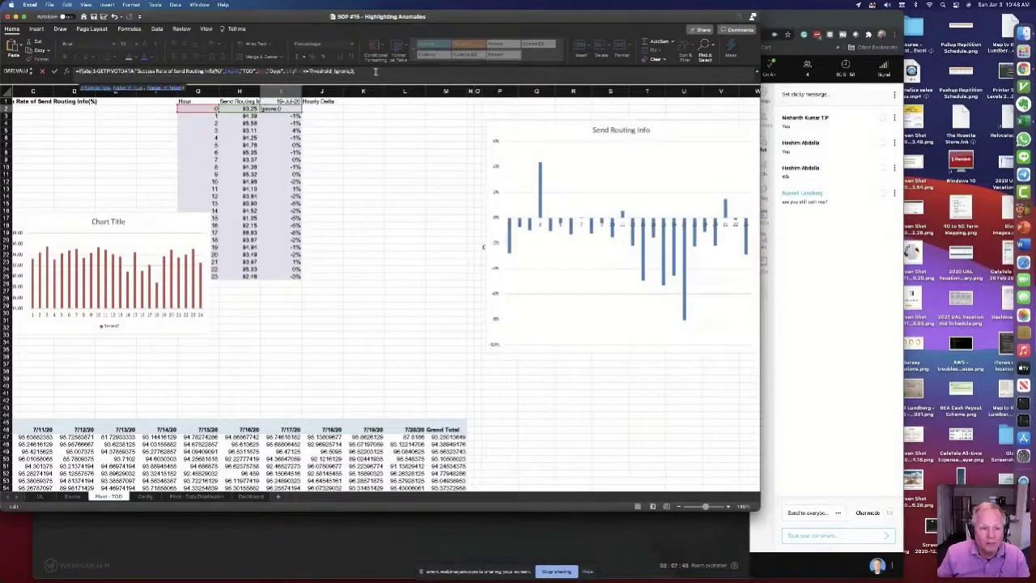
pyautogui.press('super+v')
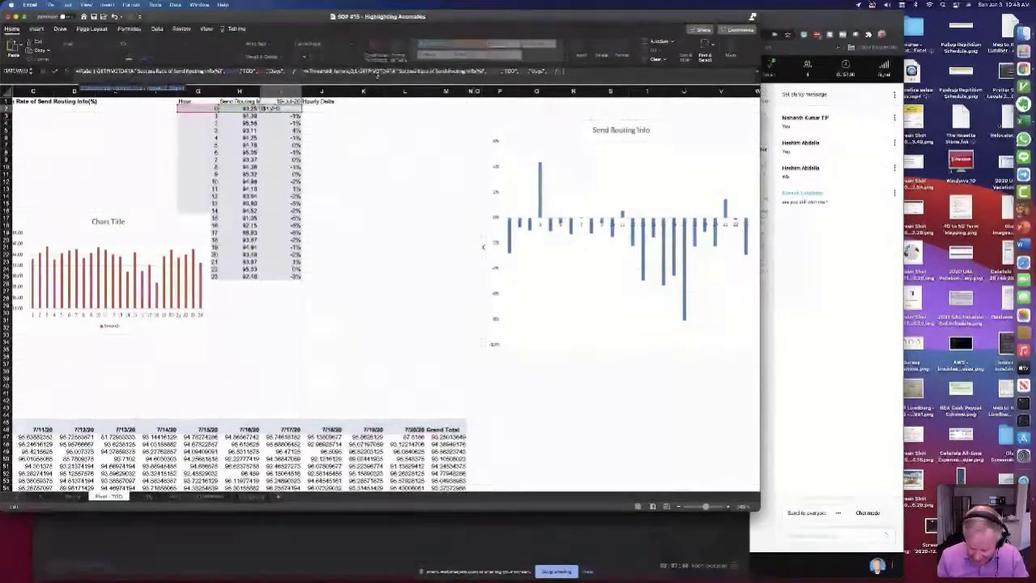
pyautogui.press('Return')
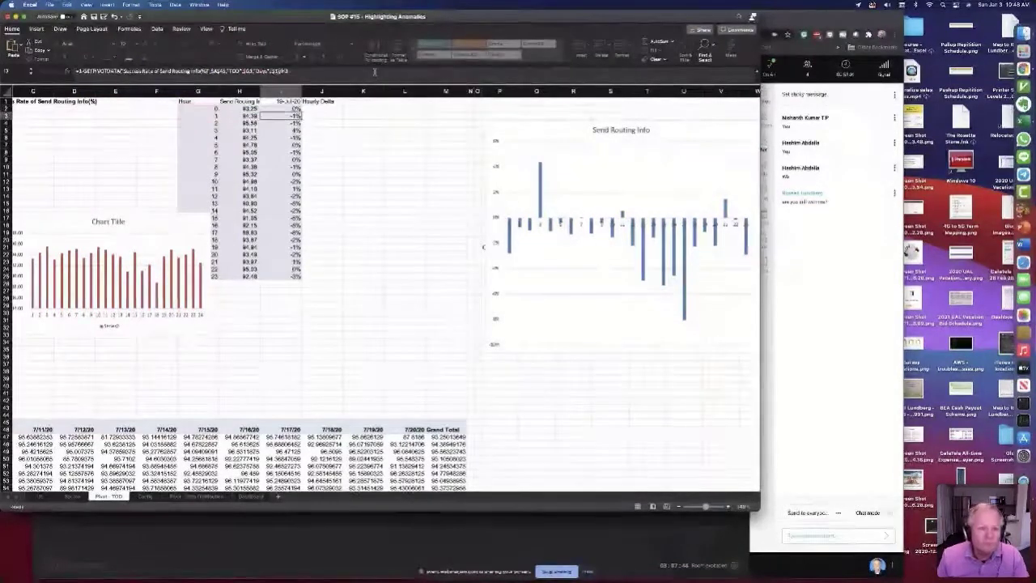
pyautogui.click(285, 108)
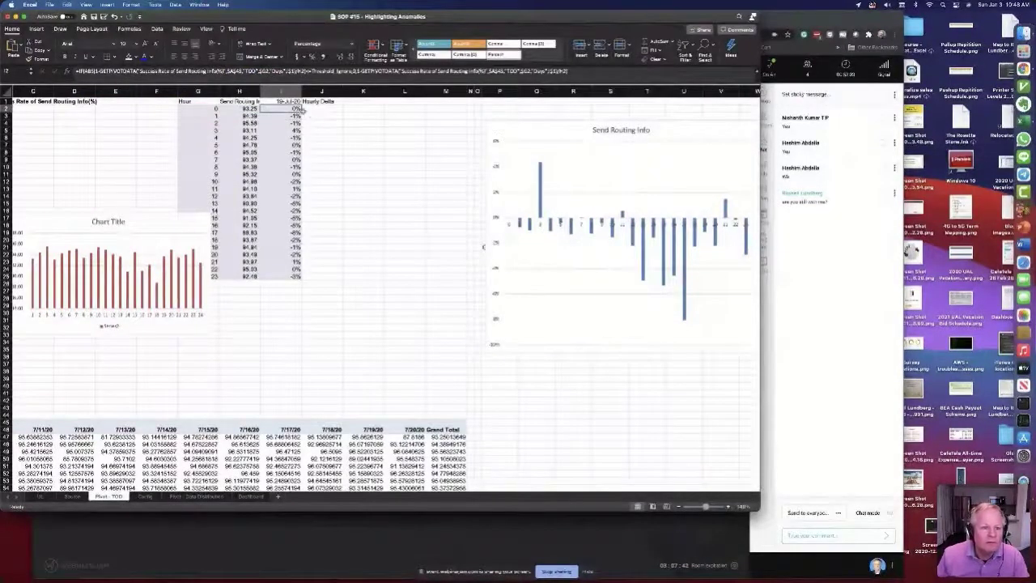
pyautogui.moveTo(301, 111); pyautogui.dragTo(310, 284)
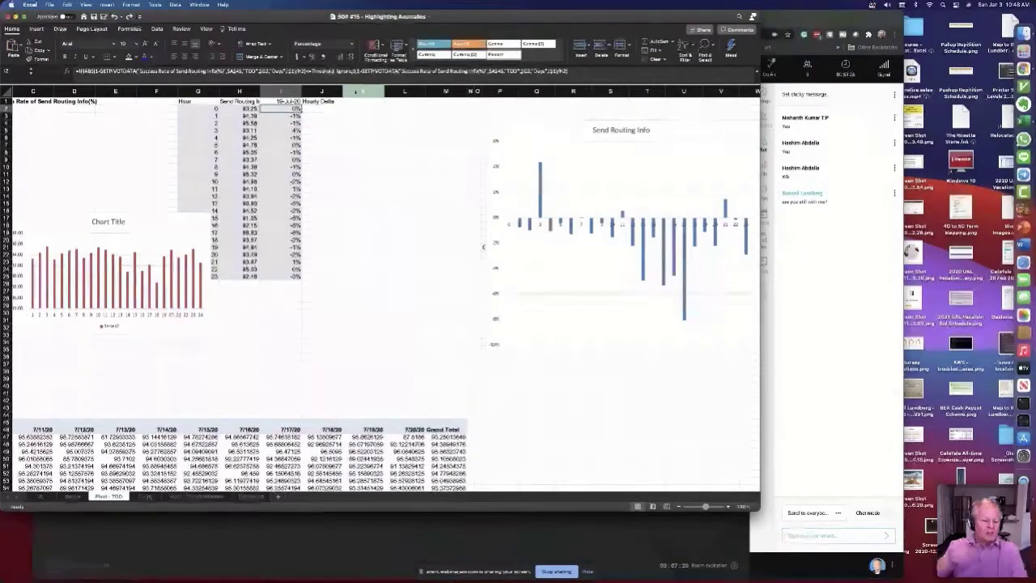
# Step: Check the threshold on the Config sheet and inspect the 4% delta in I5
pyautogui.click(146, 496)
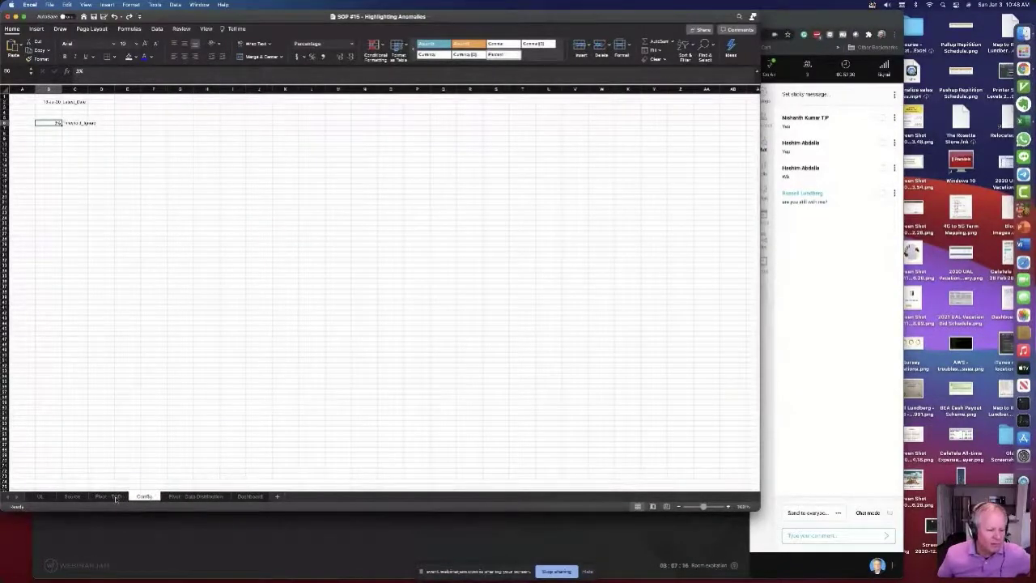
pyautogui.click(118, 496)
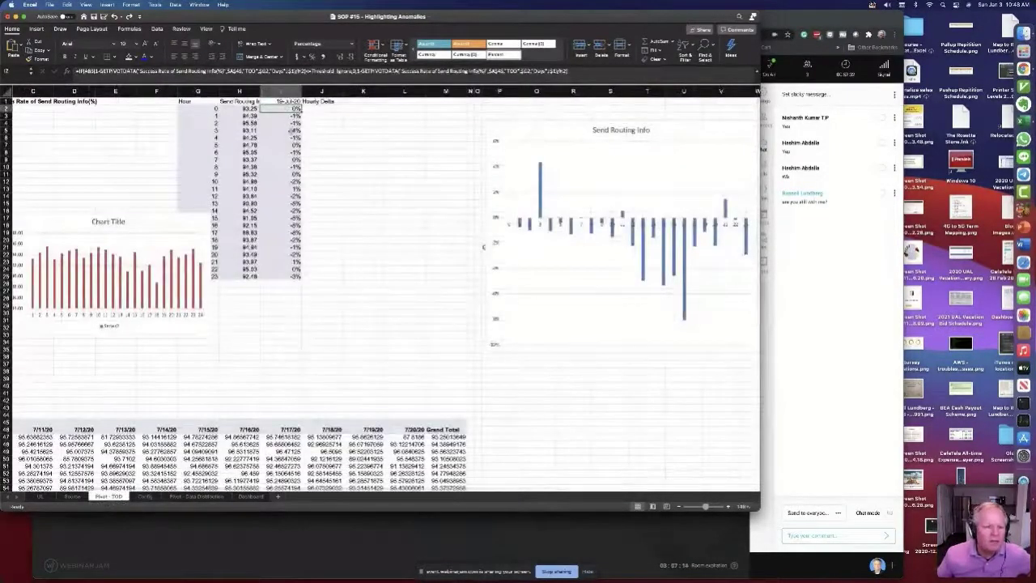
pyautogui.click(291, 129)
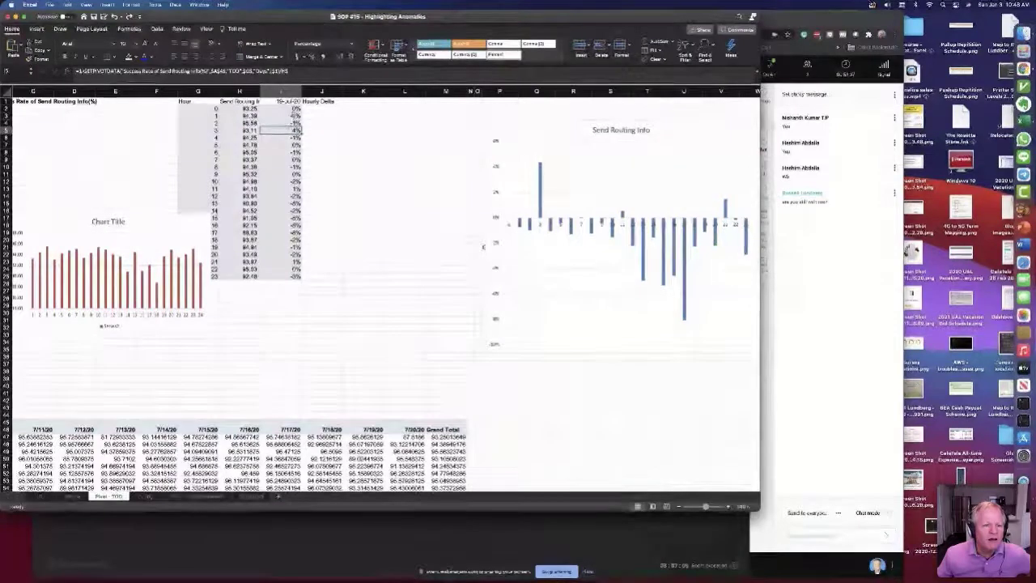
# Step: Remove ABS from the I2 threshold formula and fill it down through I25
pyautogui.press('Up')
pyautogui.press('Up')
pyautogui.press('Up')
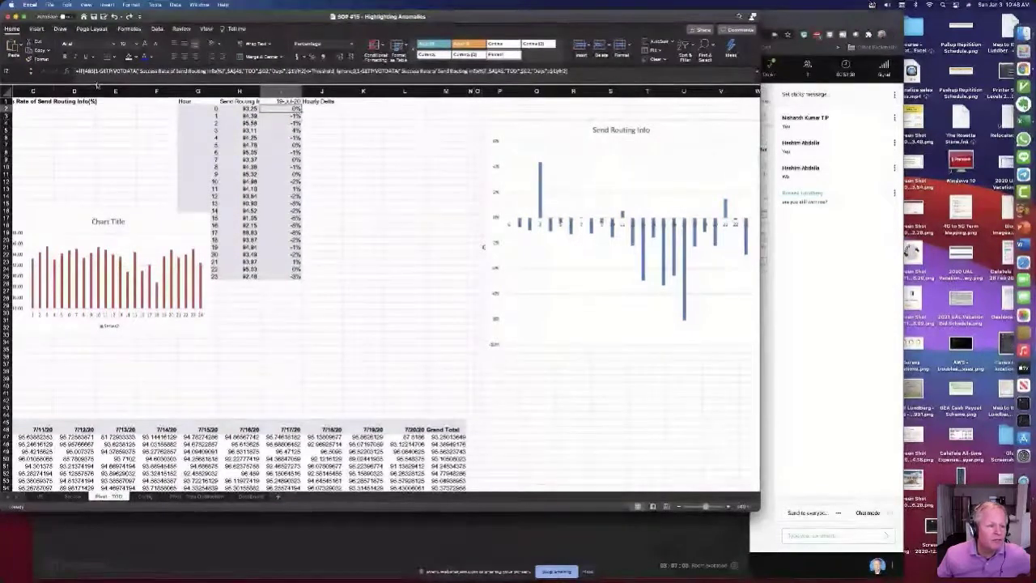
pyautogui.press('F2')
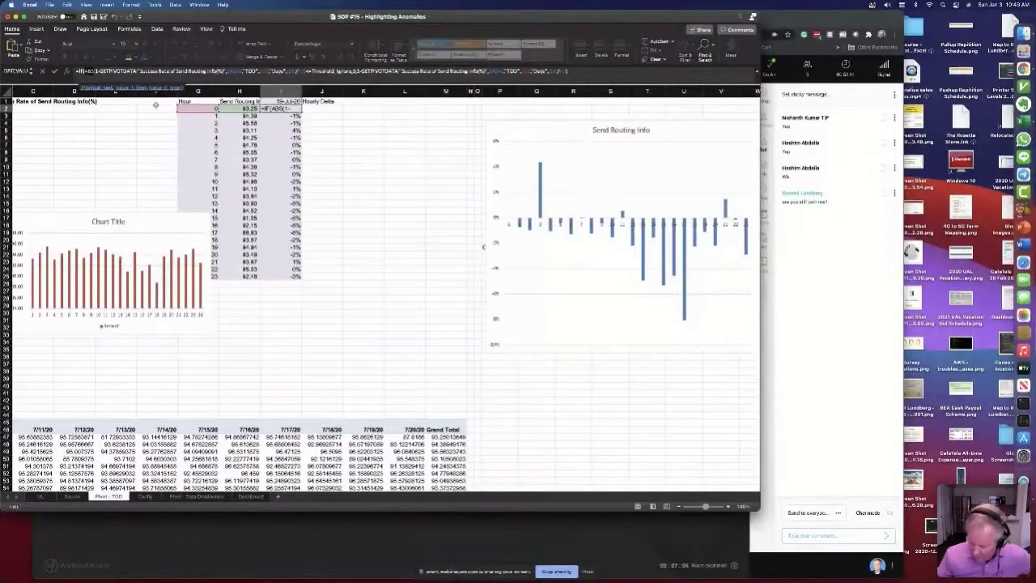
pyautogui.press('Delete')
pyautogui.press('Delete')
pyautogui.press('Delete')
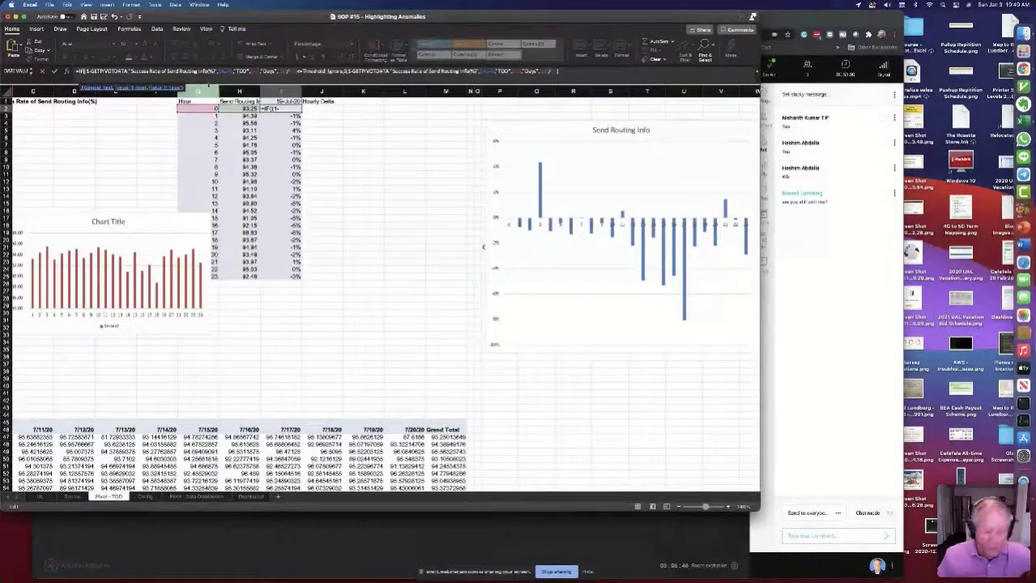
pyautogui.click(208, 84)
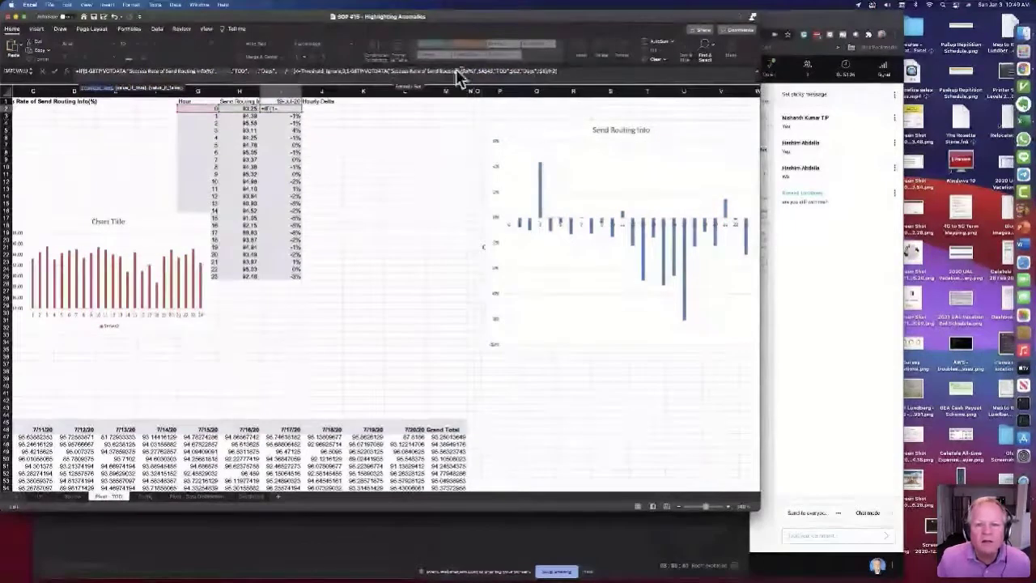
pyautogui.click(568, 71)
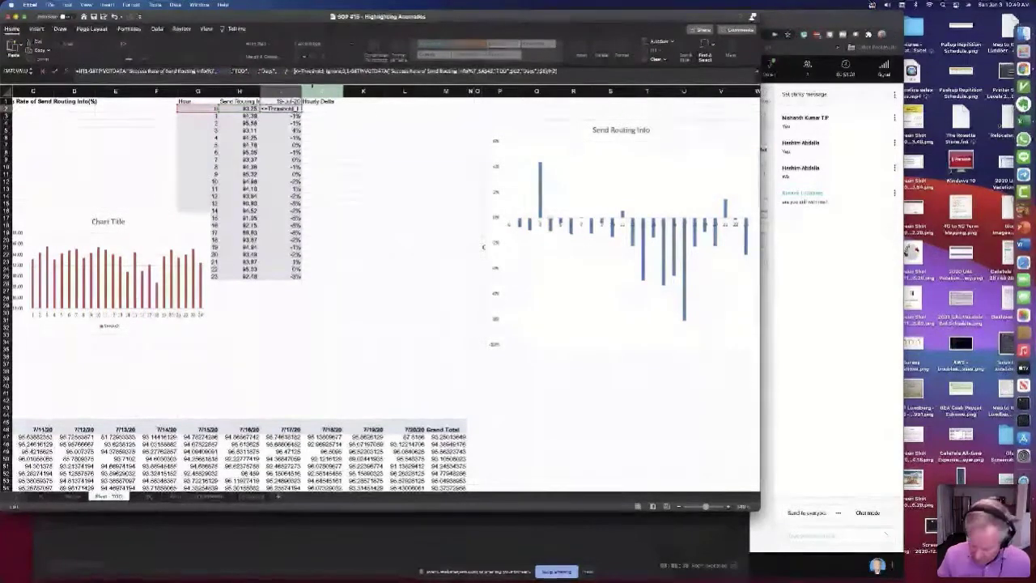
pyautogui.press('Left')
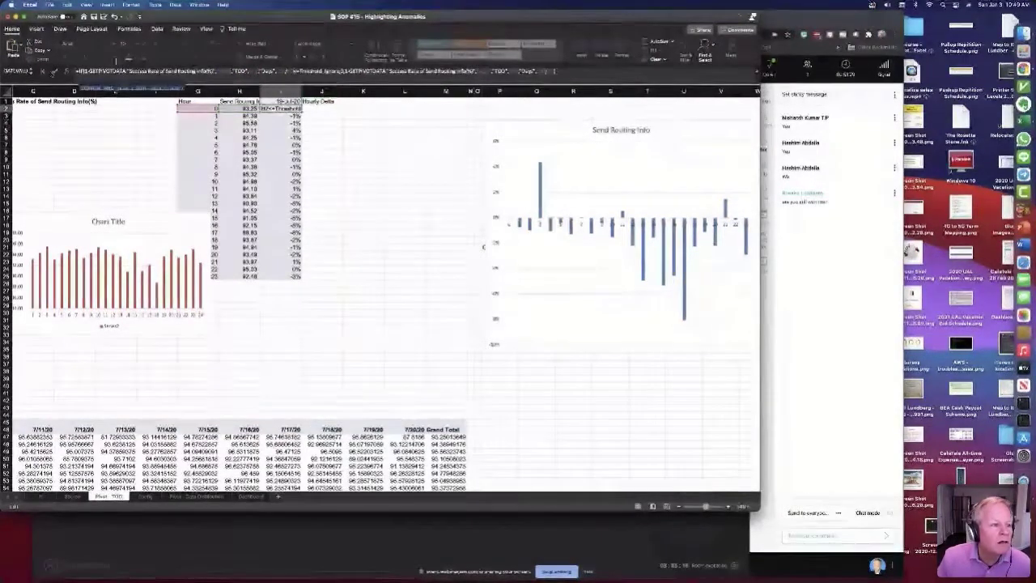
pyautogui.press('Return')
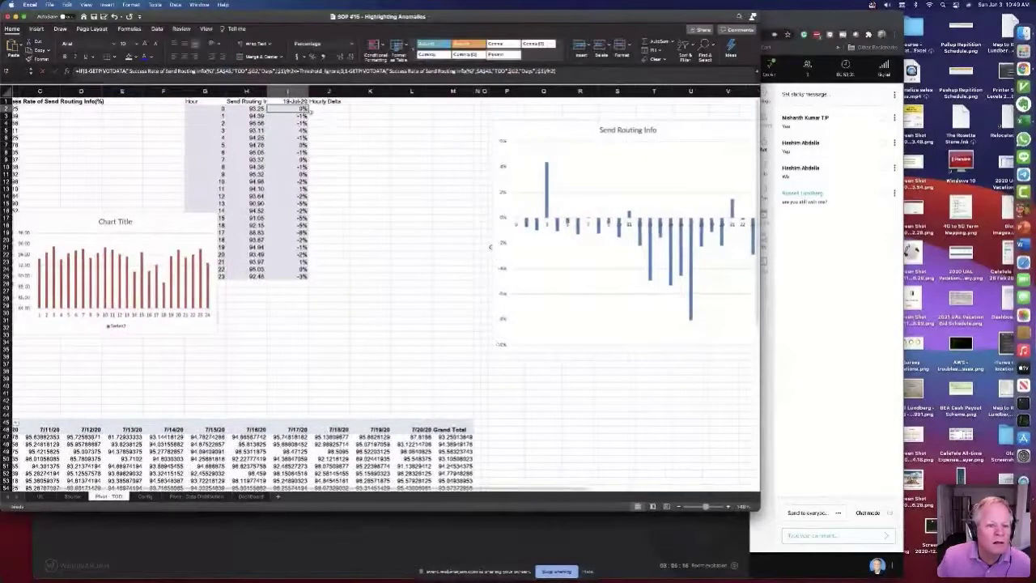
pyautogui.doubleClick(309, 113)
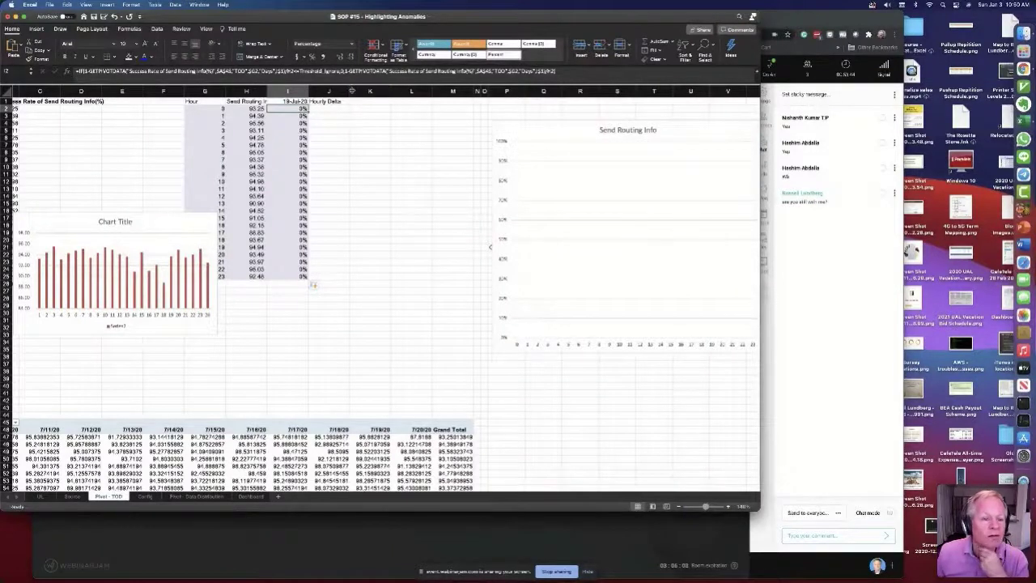
# Step: Edit the I2 formula to drop the or( part and insert the Threshold_Ignore name
pyautogui.click(84, 70)
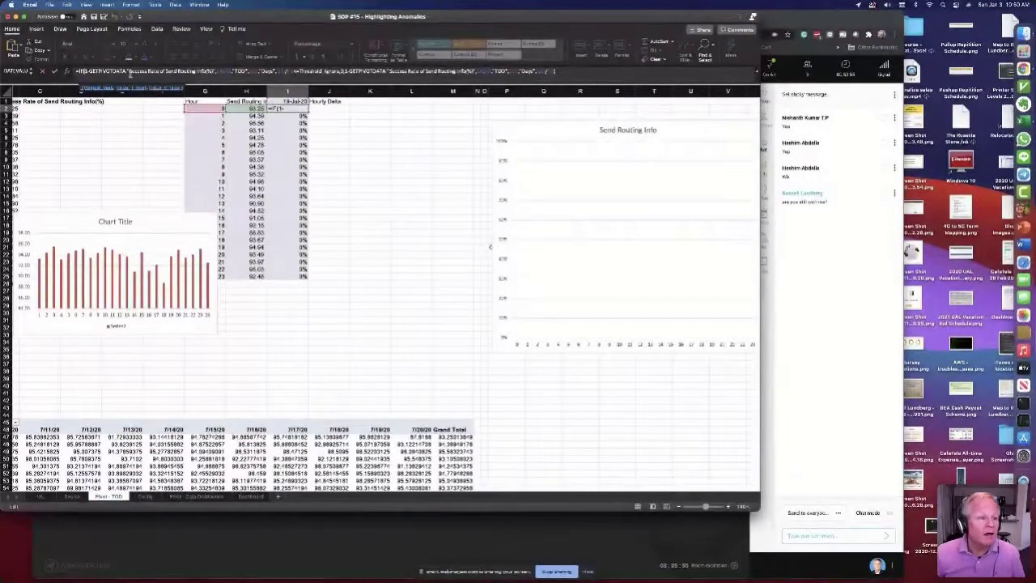
pyautogui.write('A')
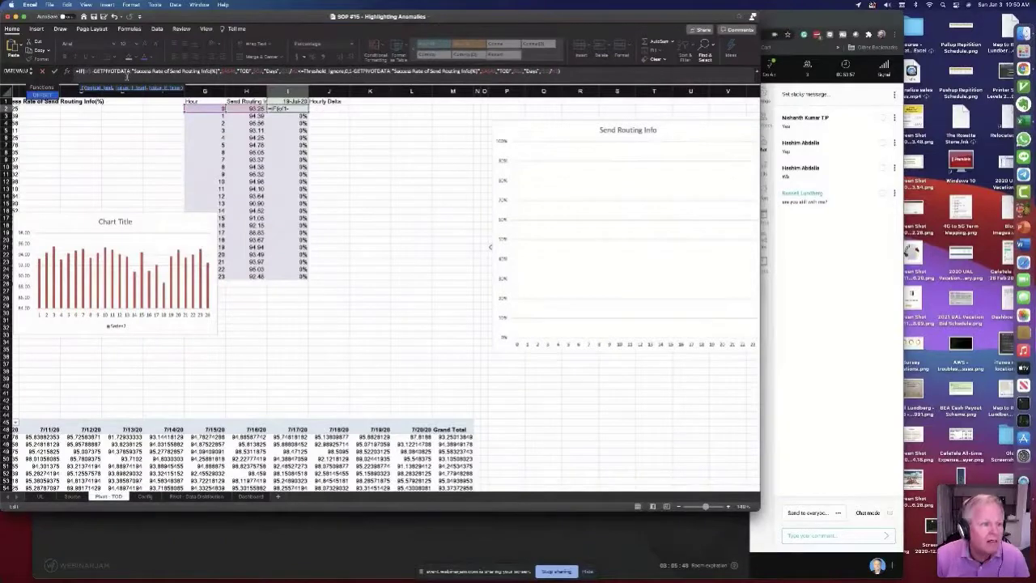
pyautogui.press('BackSpace')
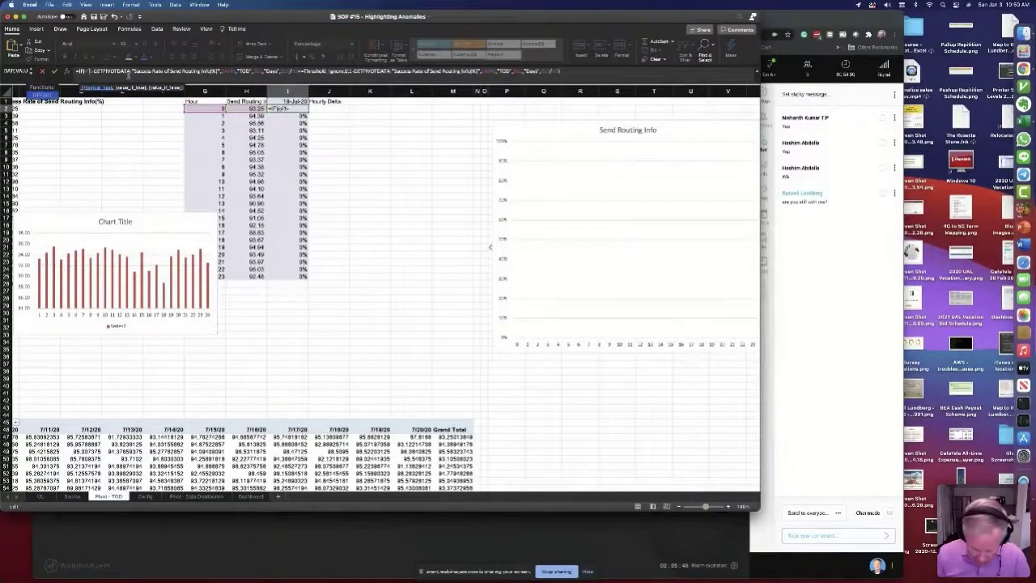
pyautogui.click(167, 73)
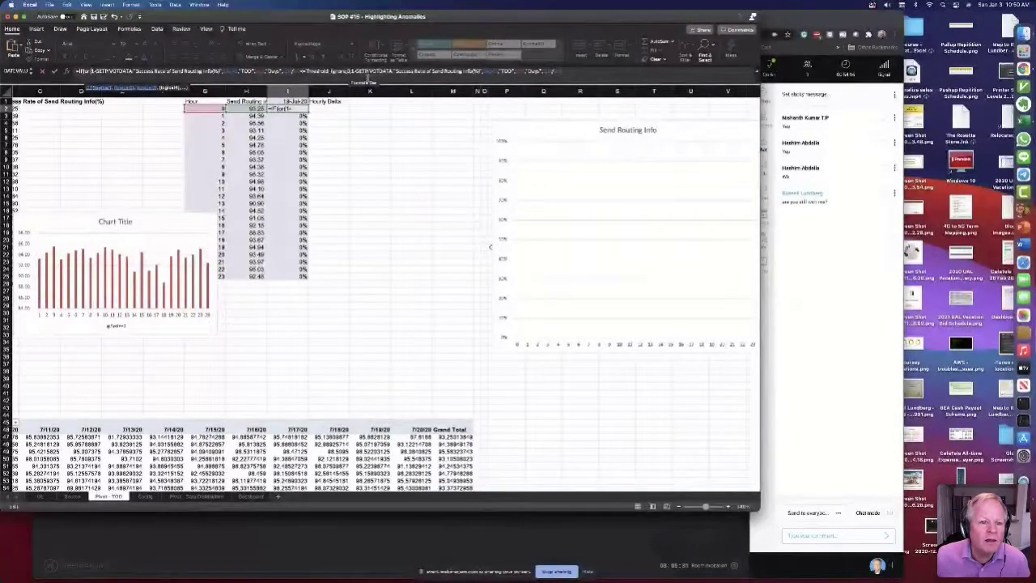
pyautogui.press('super+z')
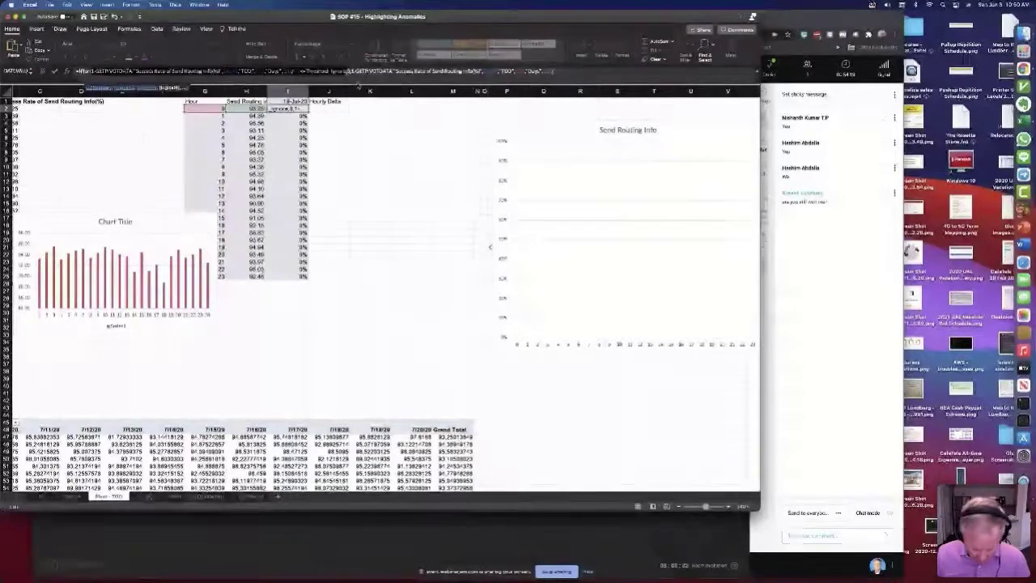
pyautogui.press('super+z')
pyautogui.press('Escape')
pyautogui.press('Right')
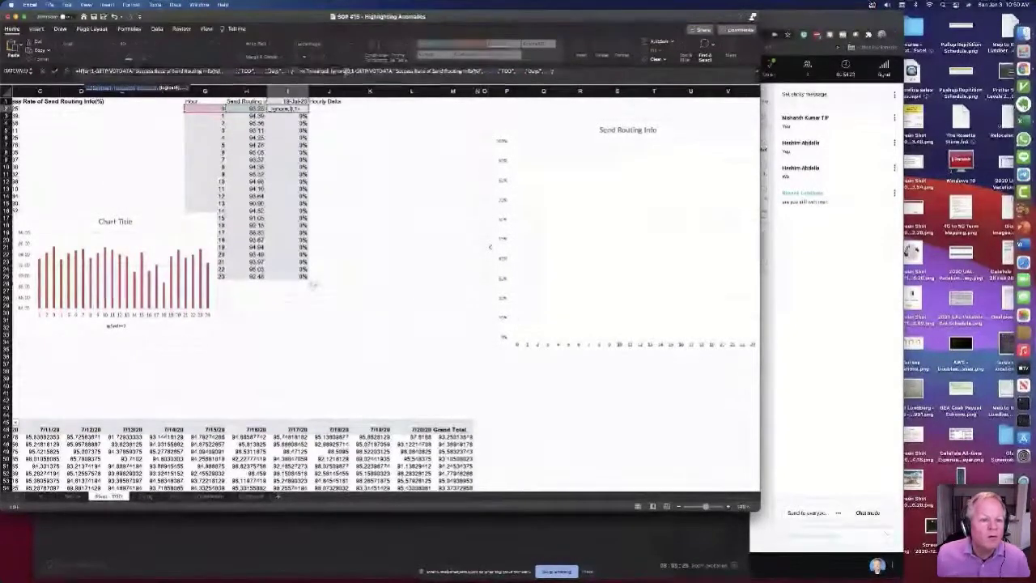
pyautogui.press('super+v')
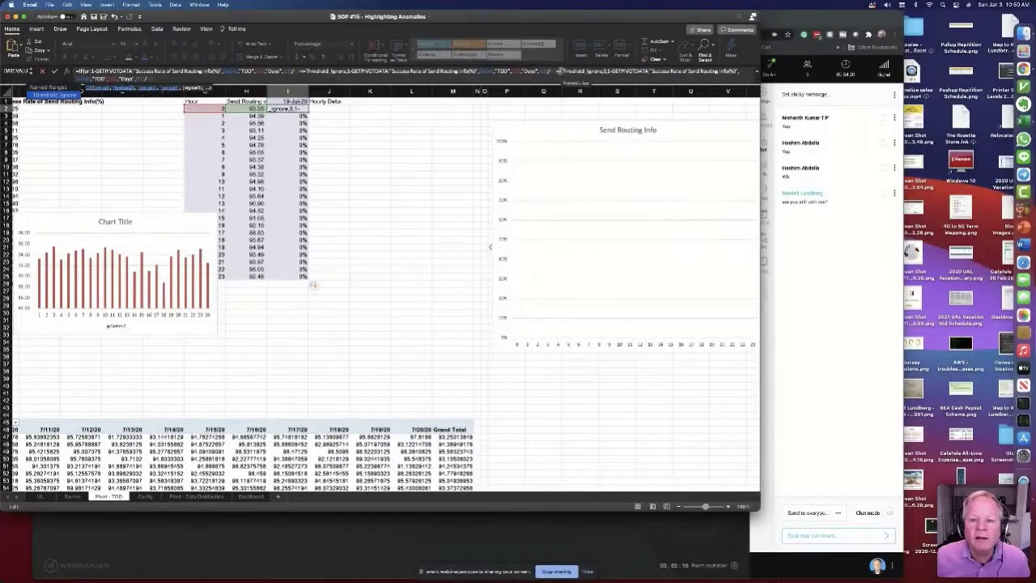
# Step: Adjust the Threshold_Ignore comparison and commit I2, which now returns #VALUE!
pyautogui.click(561, 72)
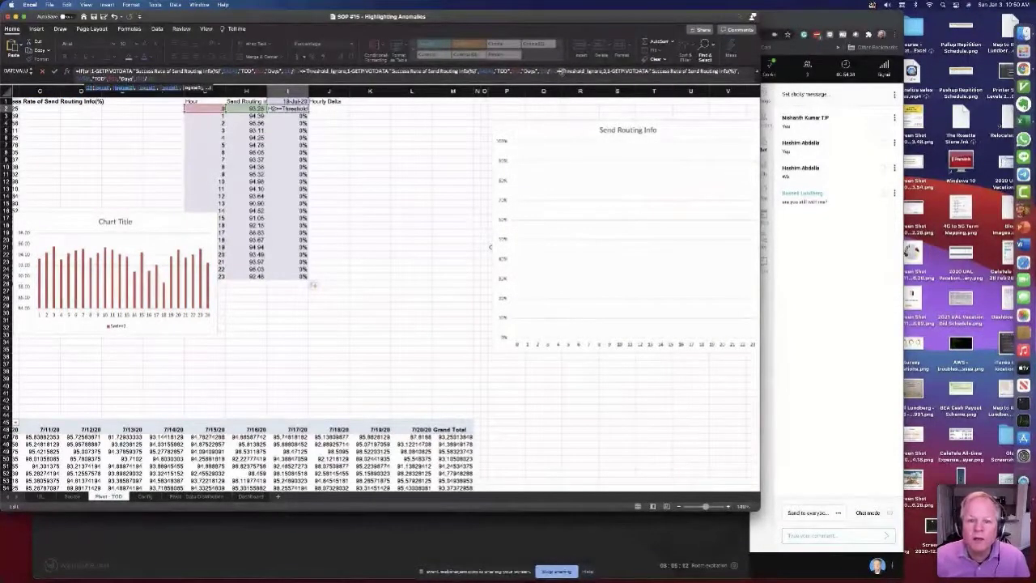
pyautogui.click(570, 84)
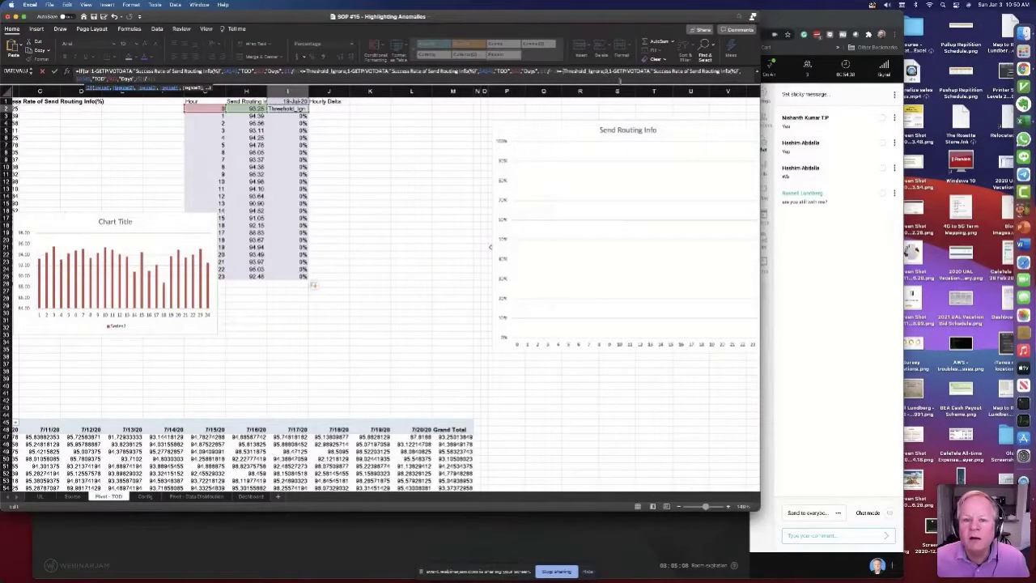
pyautogui.click(629, 94)
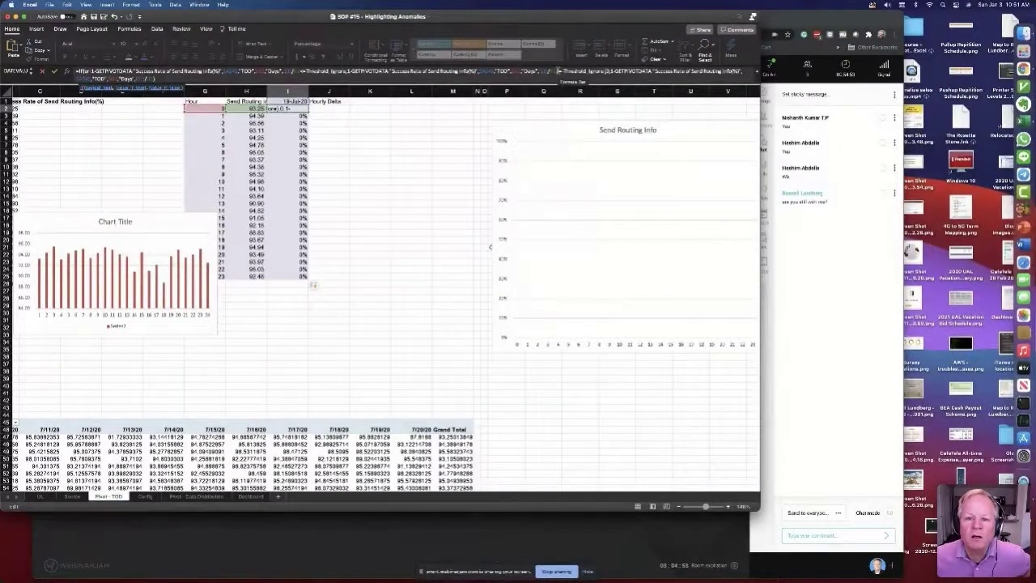
pyautogui.click(563, 79)
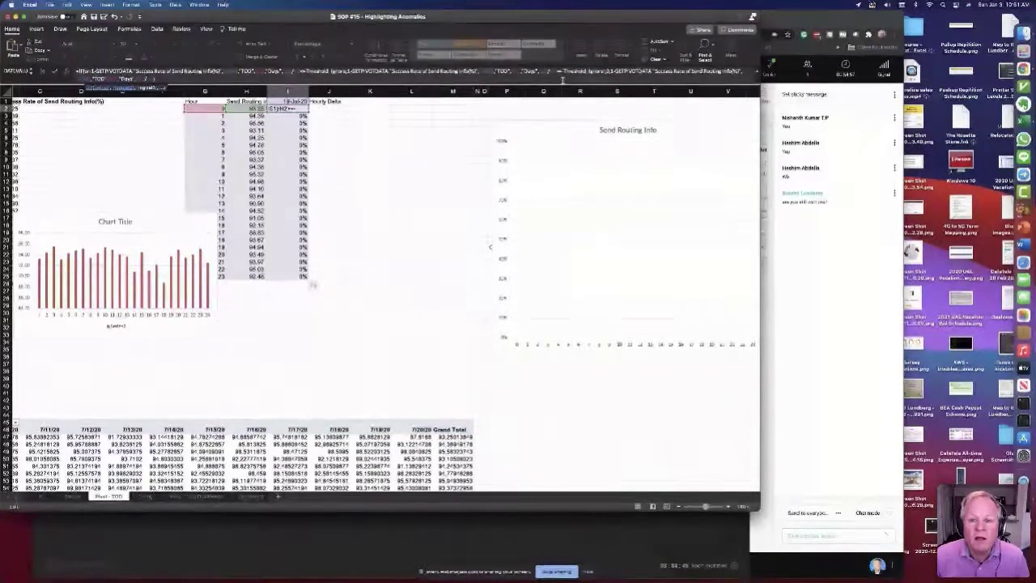
pyautogui.press('Right')
pyautogui.press('Right')
pyautogui.press('Right')
pyautogui.press('Right')
pyautogui.press('Return')
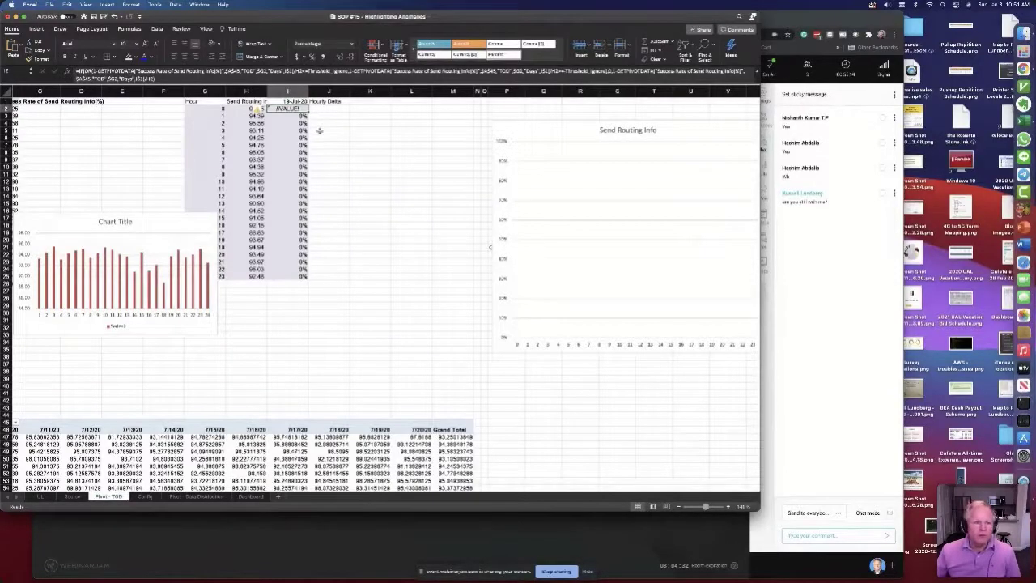
# Step: Undo both formula edits so Hourly Delta shows values like -3% and -8%, then view Dashboard
pyautogui.press('super+z')
pyautogui.press('super+z')
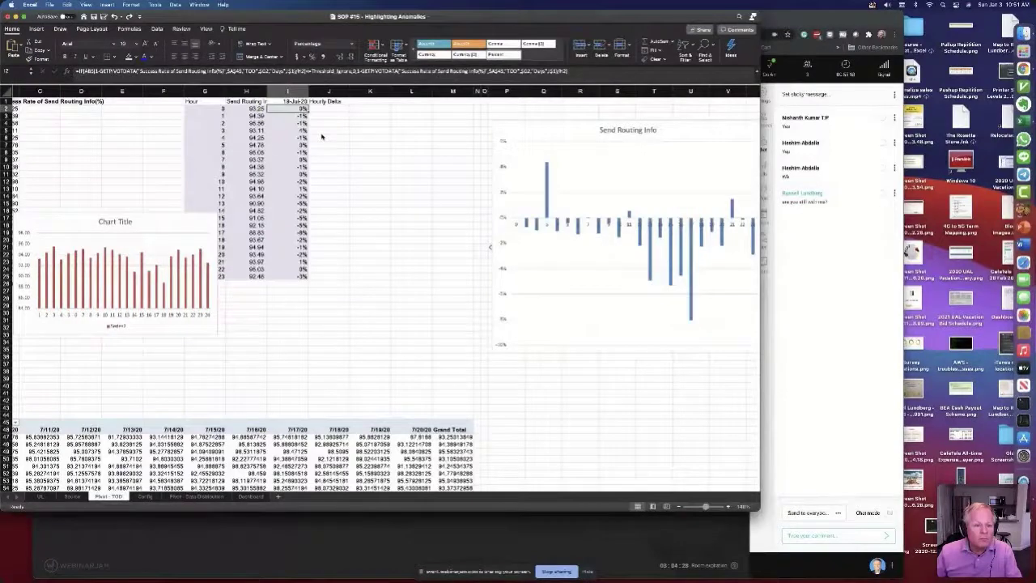
pyautogui.press('super+z')
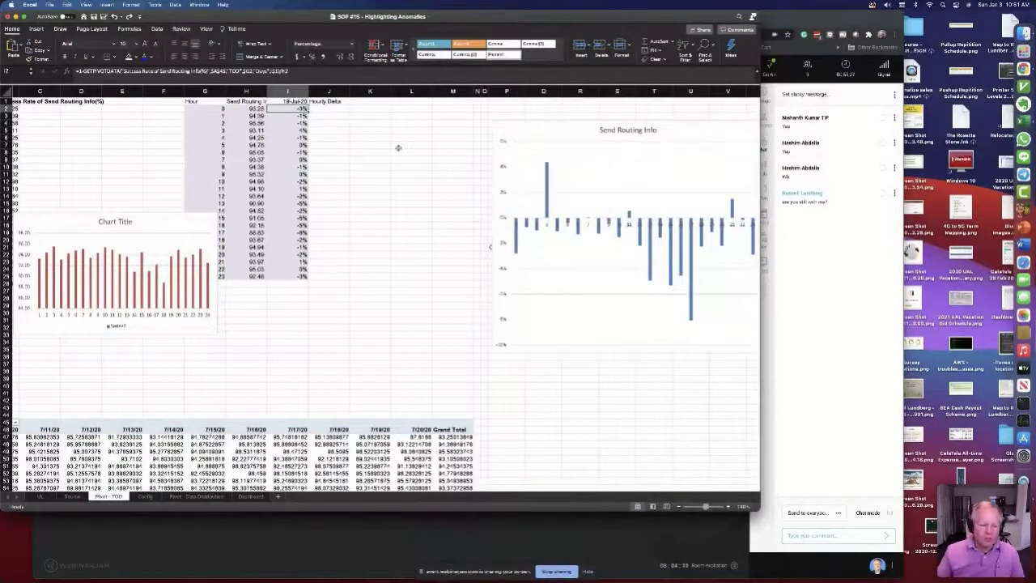
pyautogui.click(251, 496)
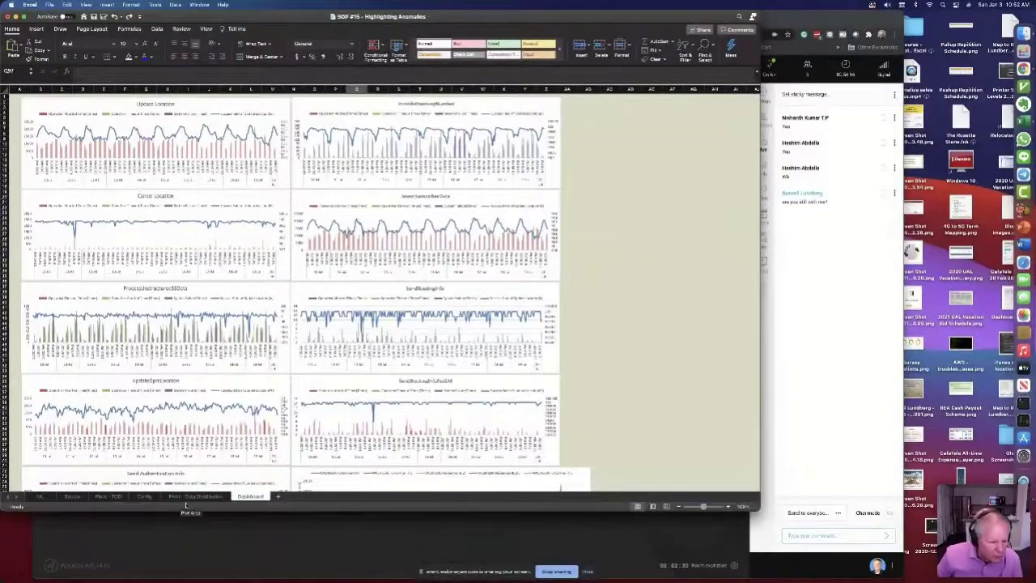
# Step: On Pivot - TOD, move the Send Routing Info chart up and left beside the Hourly Delta column
pyautogui.click(107, 496)
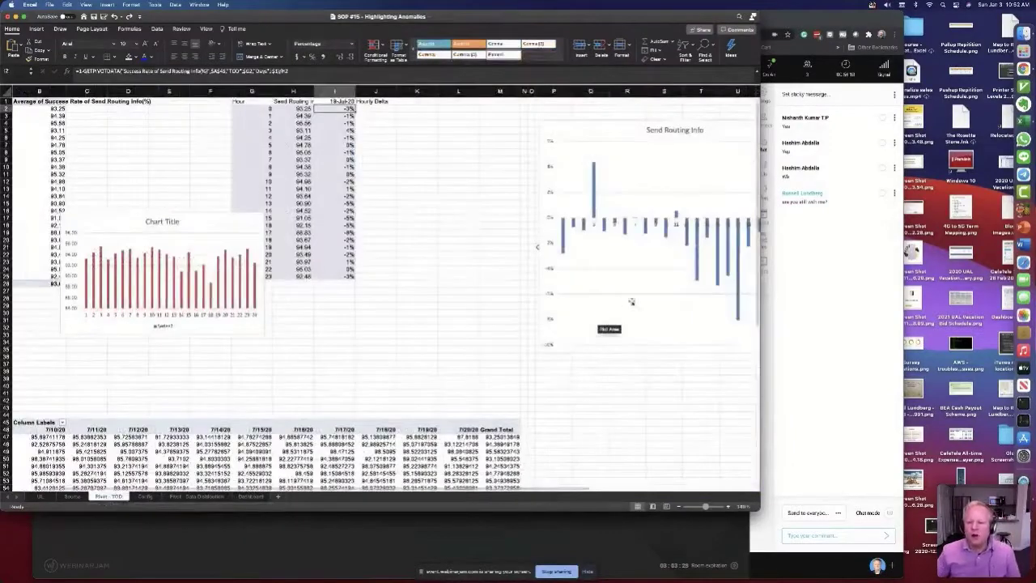
pyautogui.moveTo(631, 117); pyautogui.dragTo(492, 106)
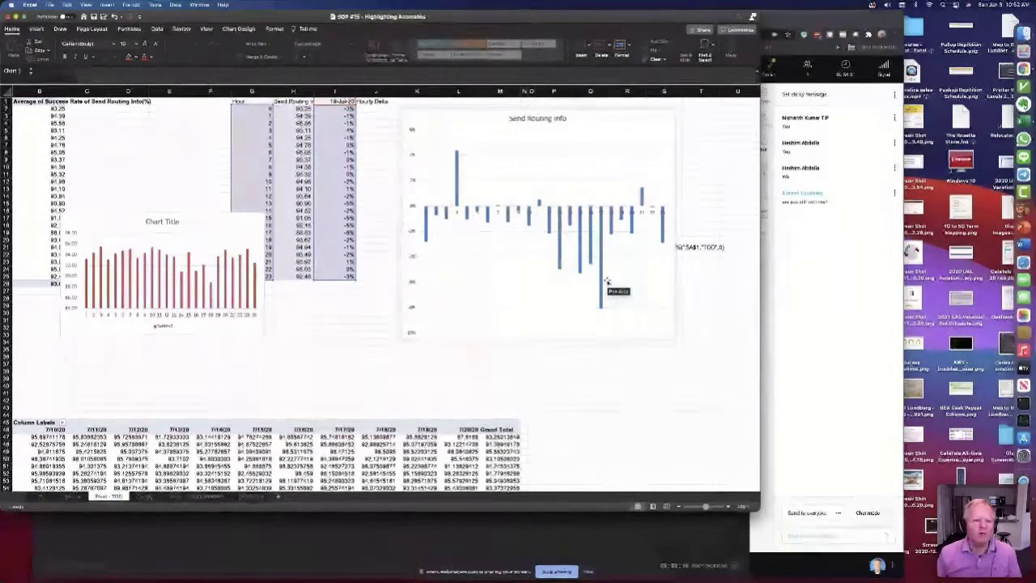
pyautogui.hscroll(1, 470, 215)
pyautogui.scroll(-2, 430, 167)
pyautogui.scroll(2, 382, 192)
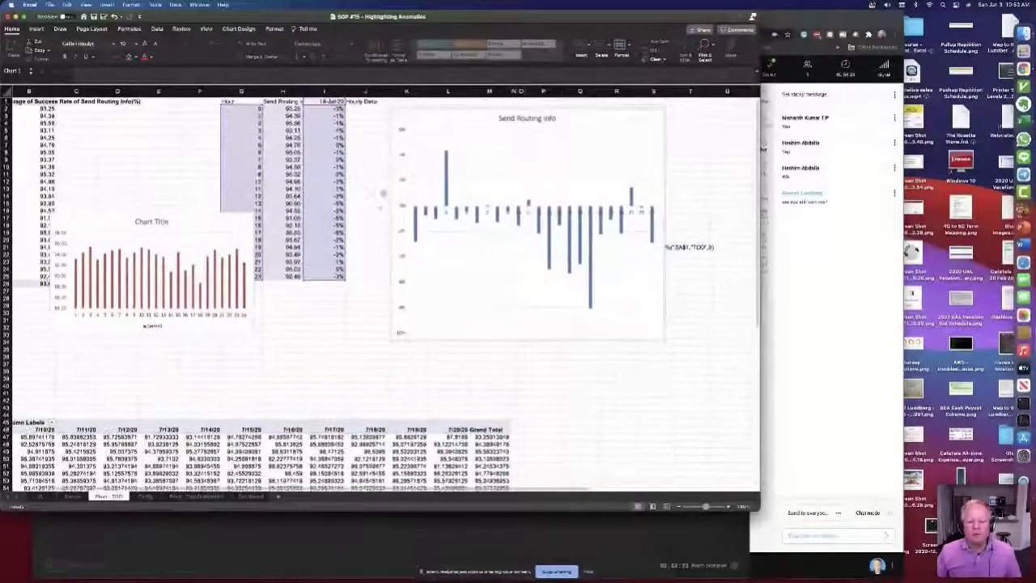
pyautogui.click(324, 107)
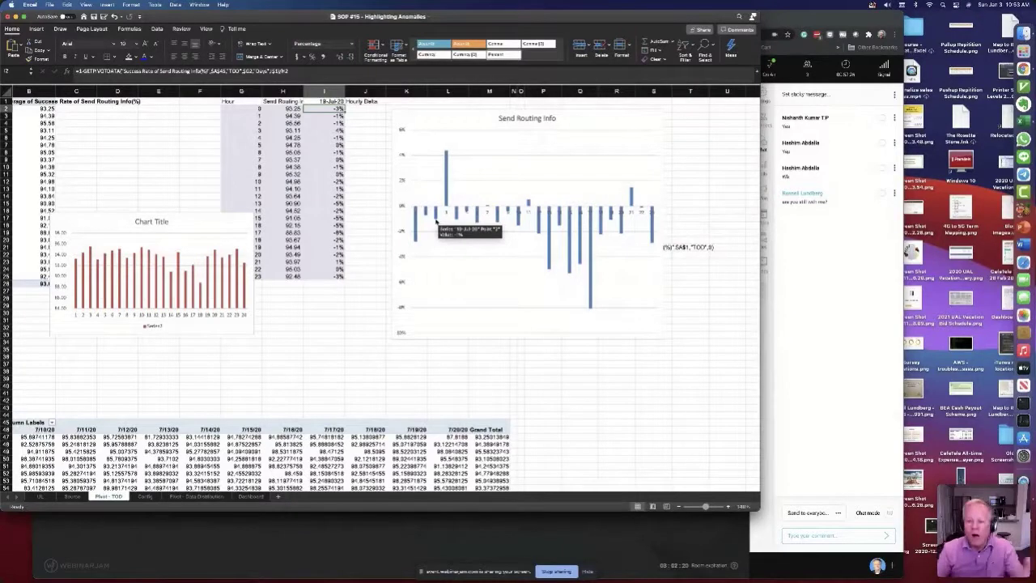
pyautogui.click(793, 22)
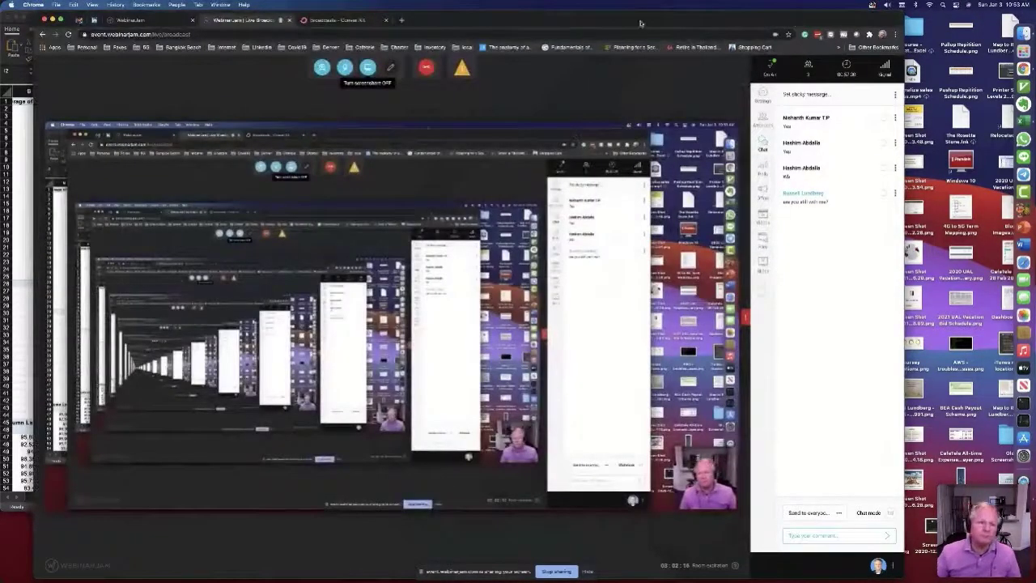
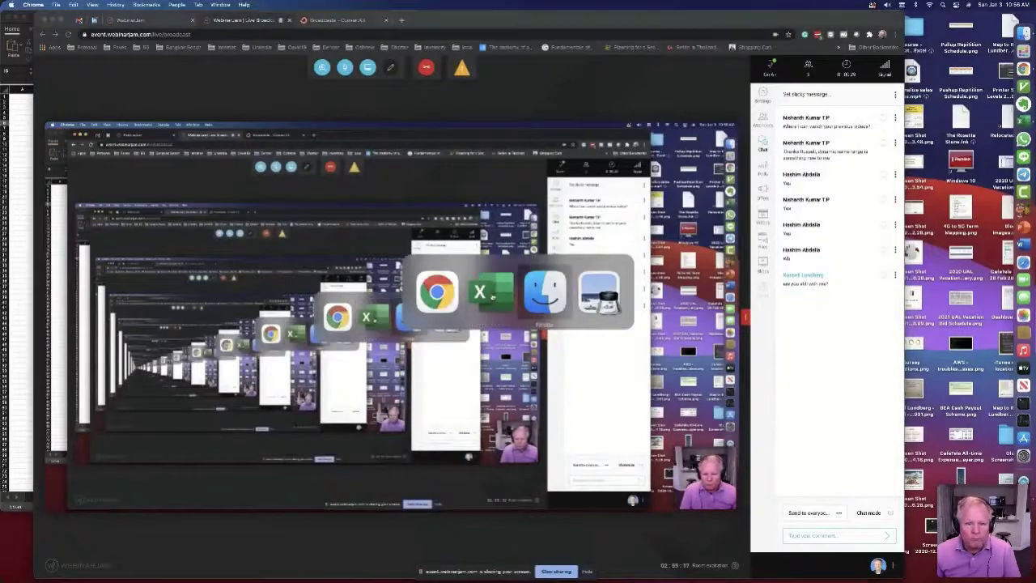
# Step: Return to Excel and insert Latest_Date into the MONTH part of the DATE formula
pyautogui.press('Tab')
pyautogui.press('super+Tab')
pyautogui.press('Tab')
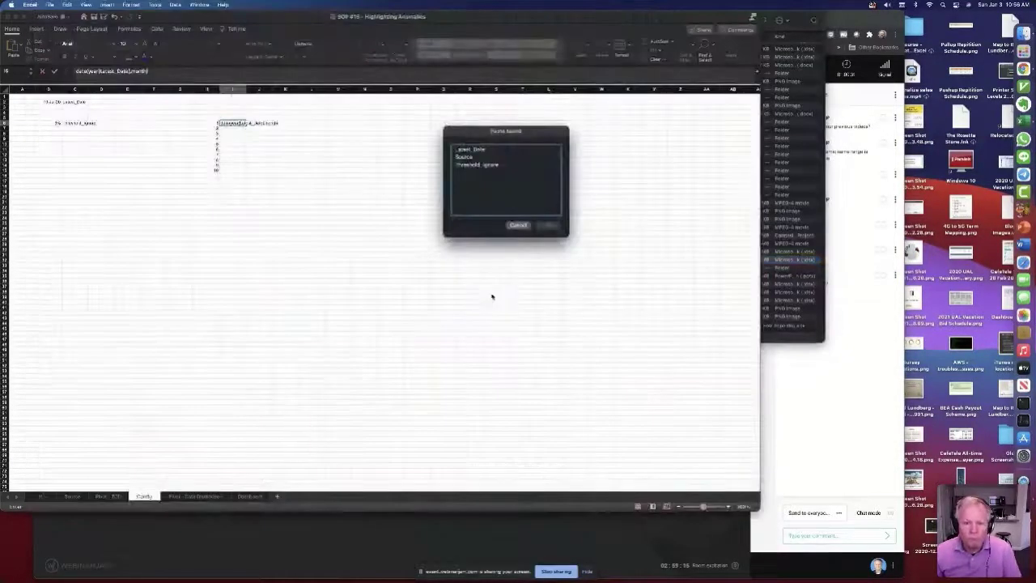
pyautogui.moveTo(514, 138); pyautogui.dragTo(491, 126)
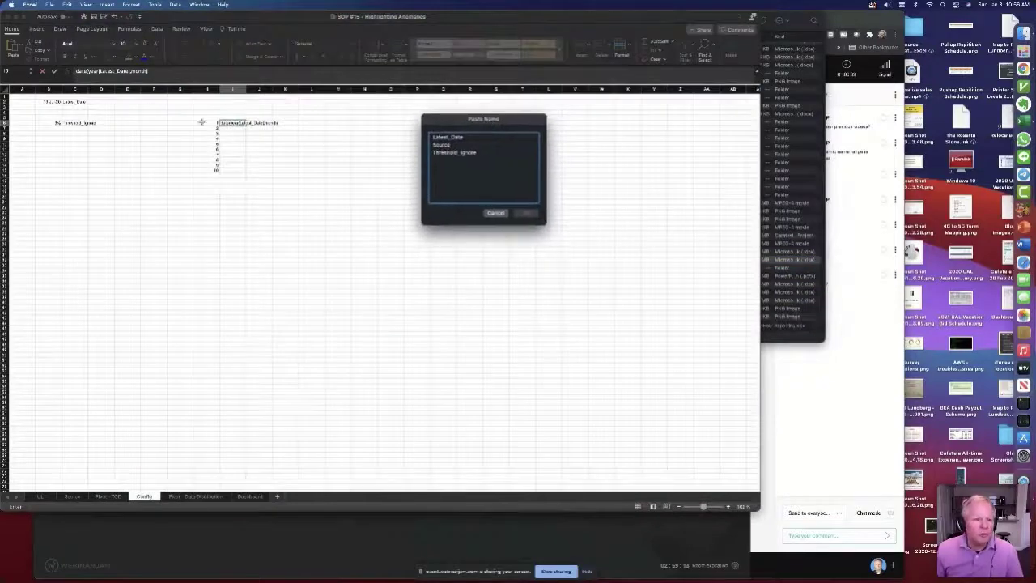
pyautogui.click(450, 137)
pyautogui.press('Return')
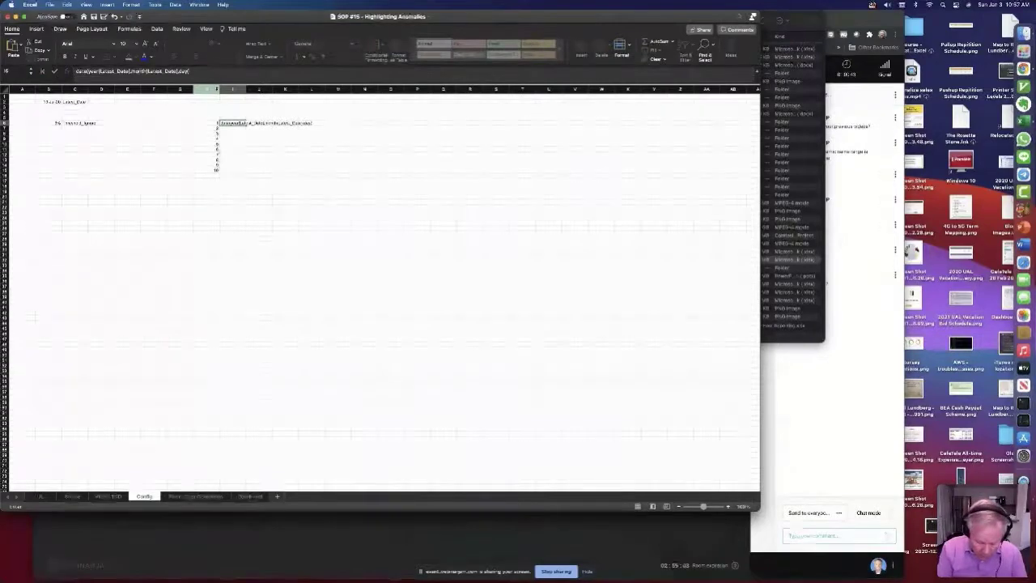
# Step: Paste Latest_Date into the DAY part with F3 and enter the DATE formula
pyautogui.press('F3')
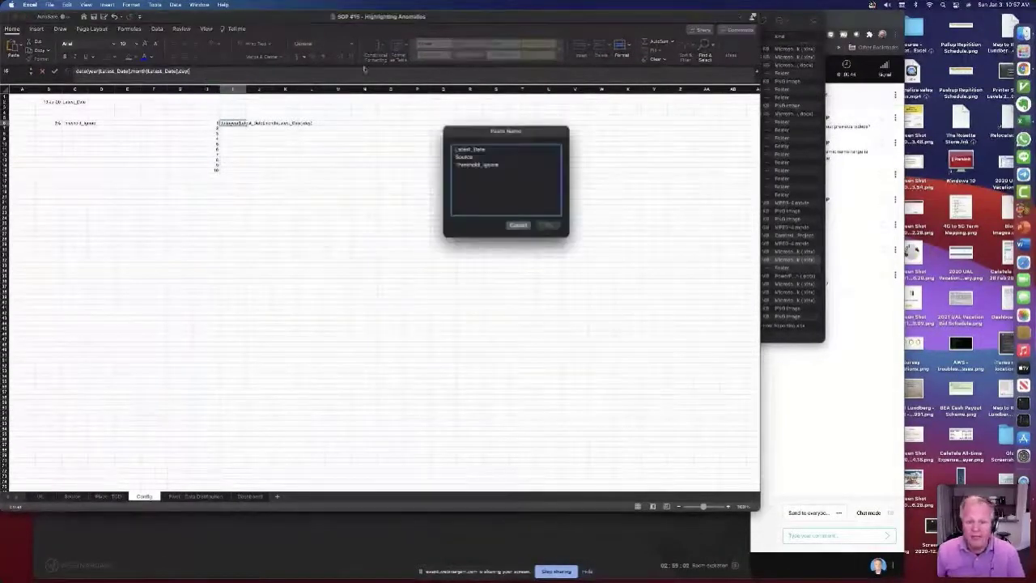
pyautogui.click(467, 158)
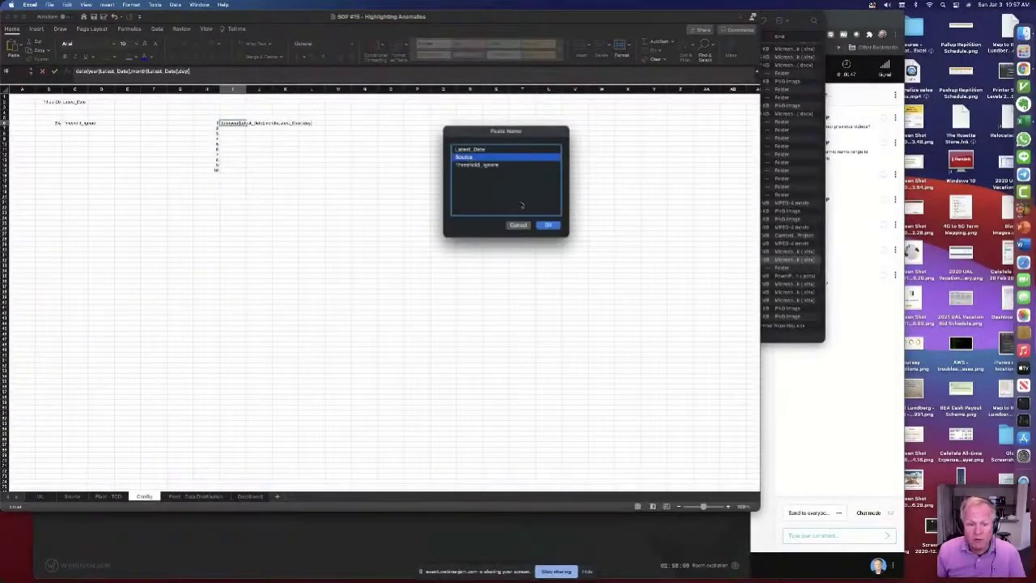
pyautogui.press('Up')
pyautogui.click(548, 226)
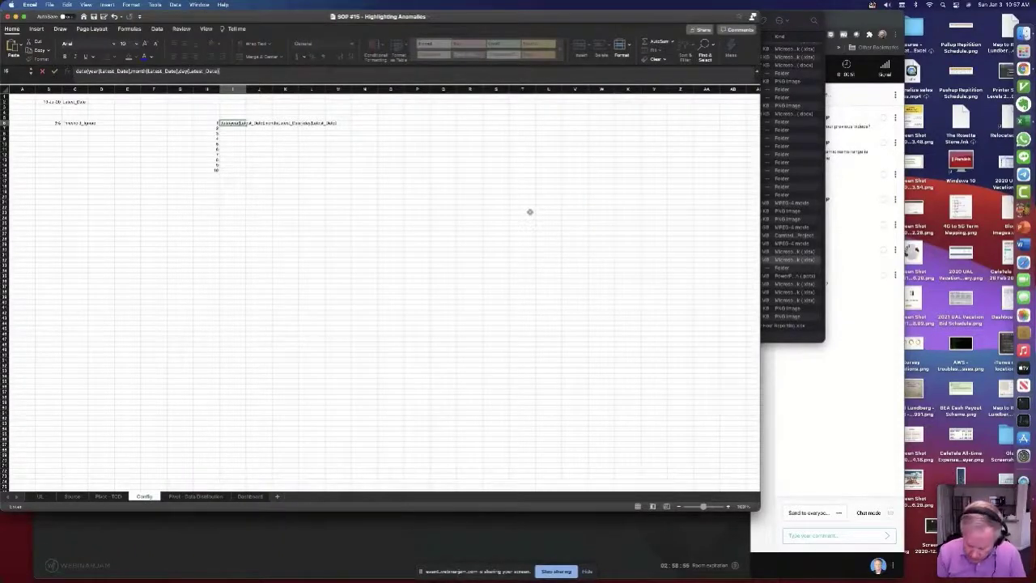
pyautogui.press('Return')
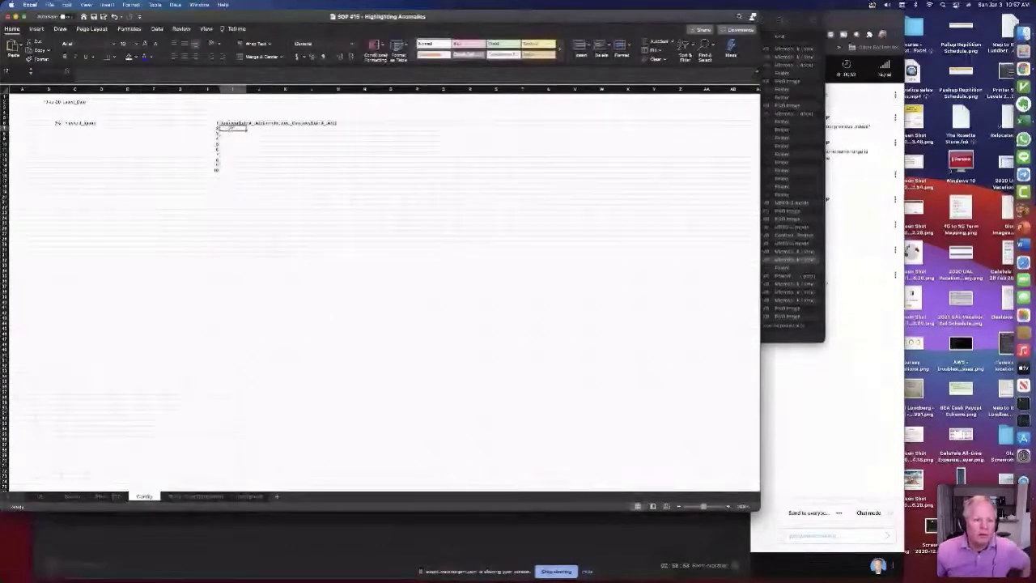
# Step: Edit the date formula with DATEVALUE and accept Excel's suggested correction
pyautogui.click(232, 122)
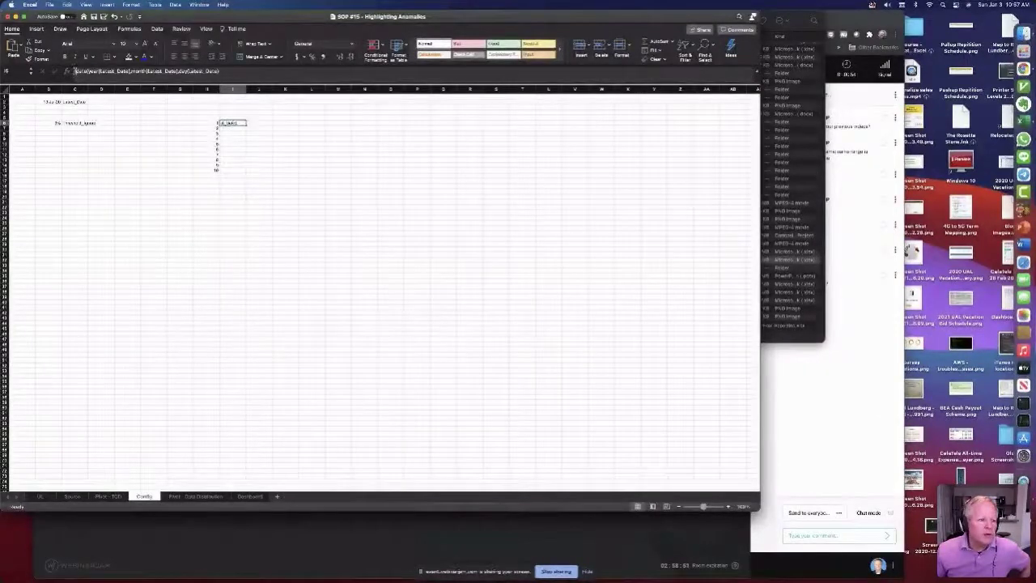
pyautogui.click(74, 70)
pyautogui.write('datevalue')
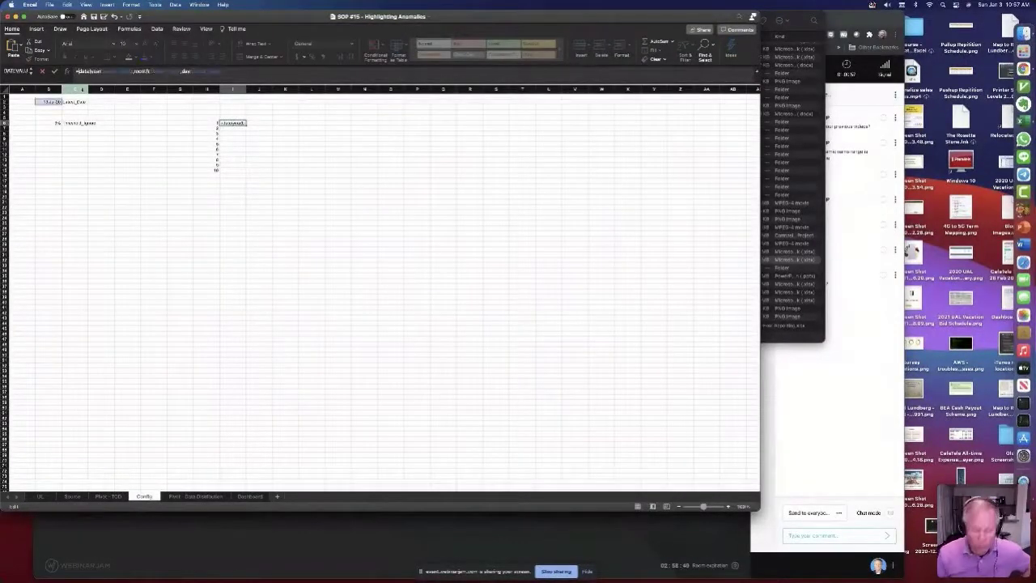
pyautogui.press('Return')
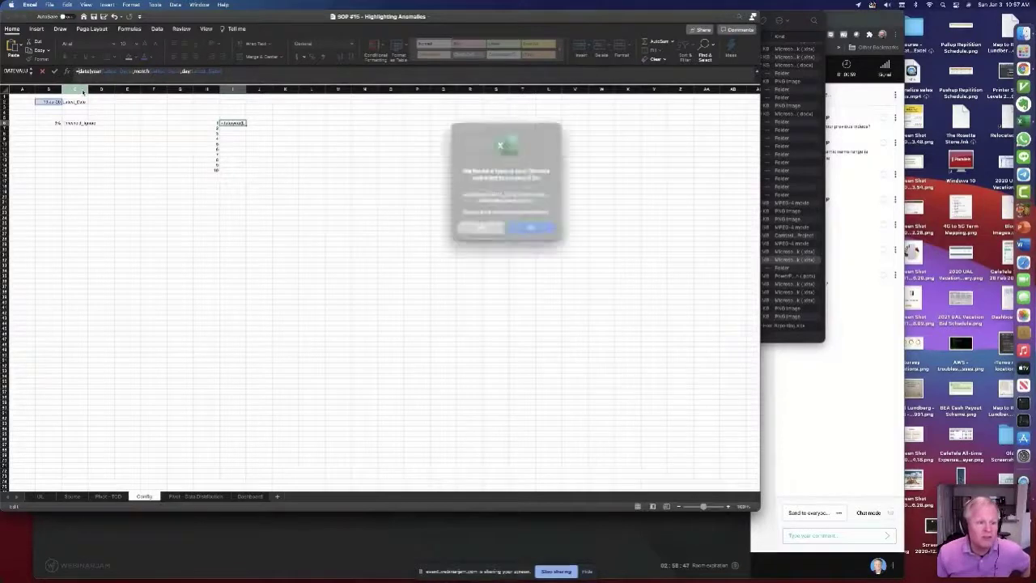
pyautogui.click(531, 226)
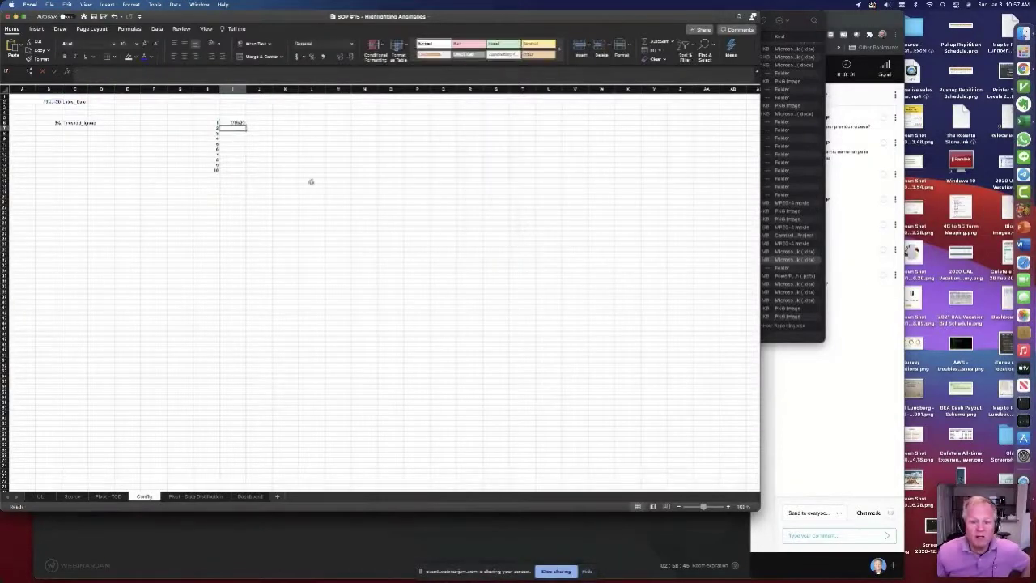
# Step: Zoom in on the sheet and move to the top of the offset column, above the 1
pyautogui.press('Up')
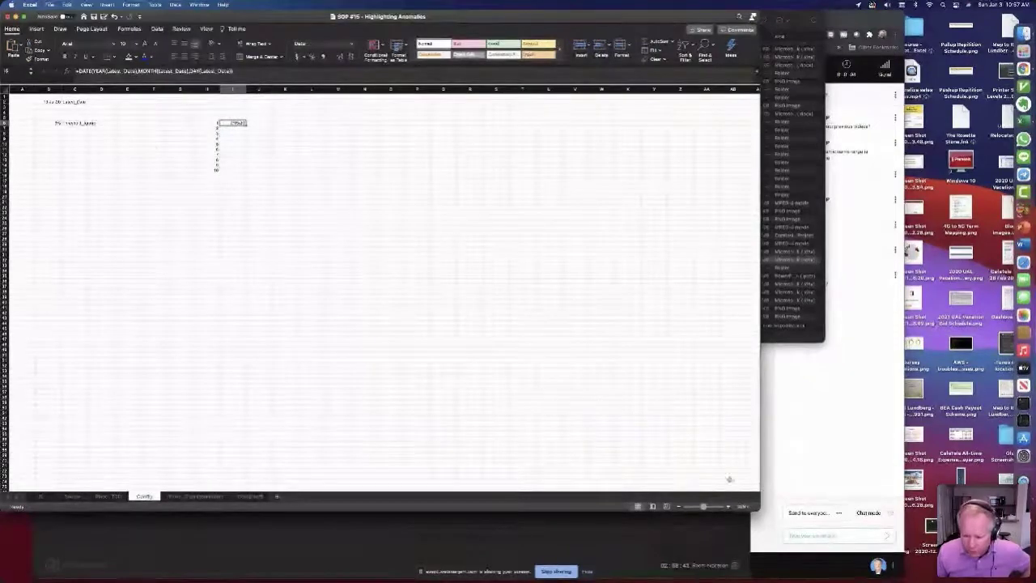
pyautogui.click(727, 507)
pyautogui.click(727, 507)
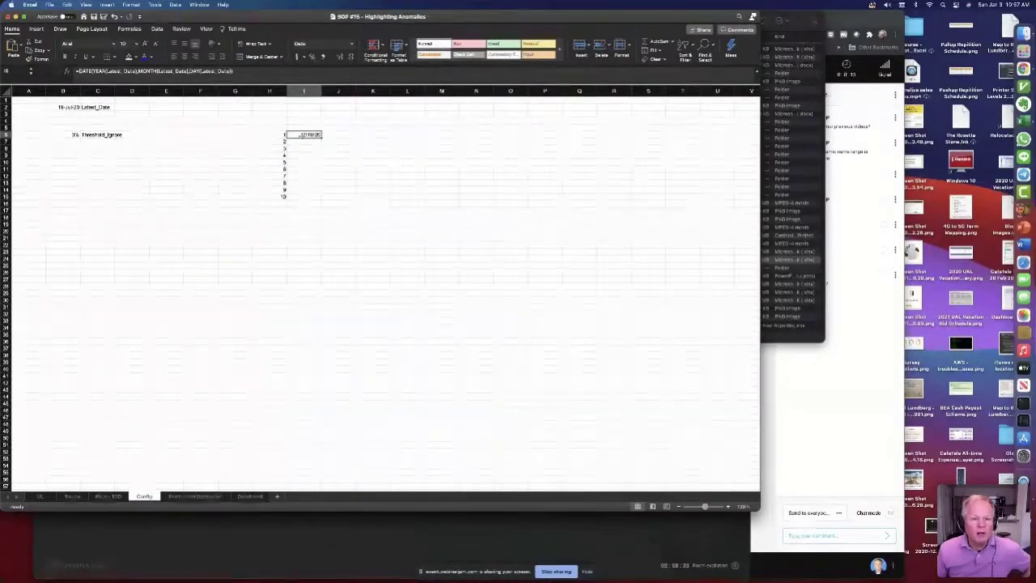
pyautogui.click(278, 135)
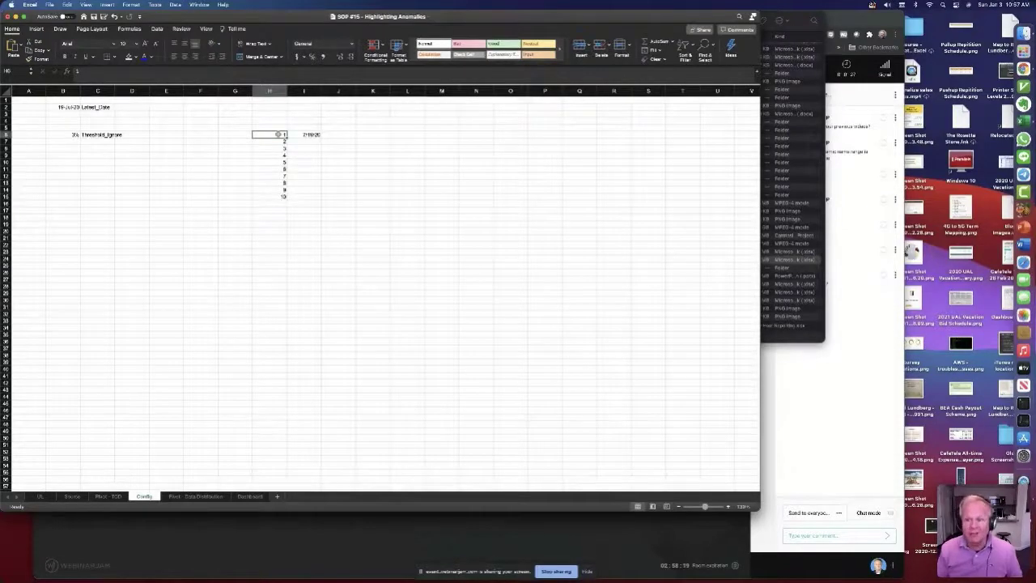
pyautogui.click(802, 458)
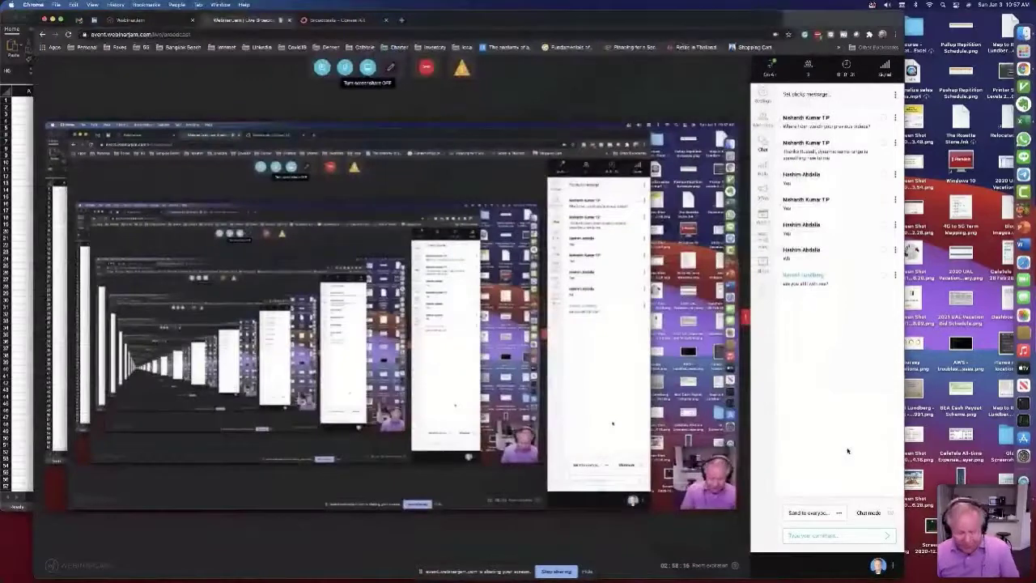
pyautogui.press('super+Tab')
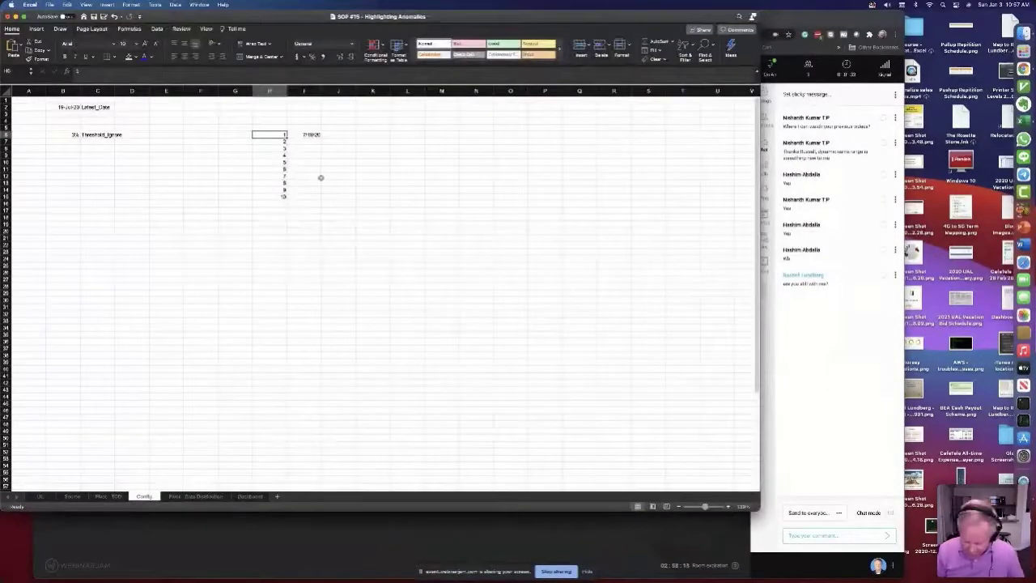
pyautogui.scroll(-2, 320, 177)
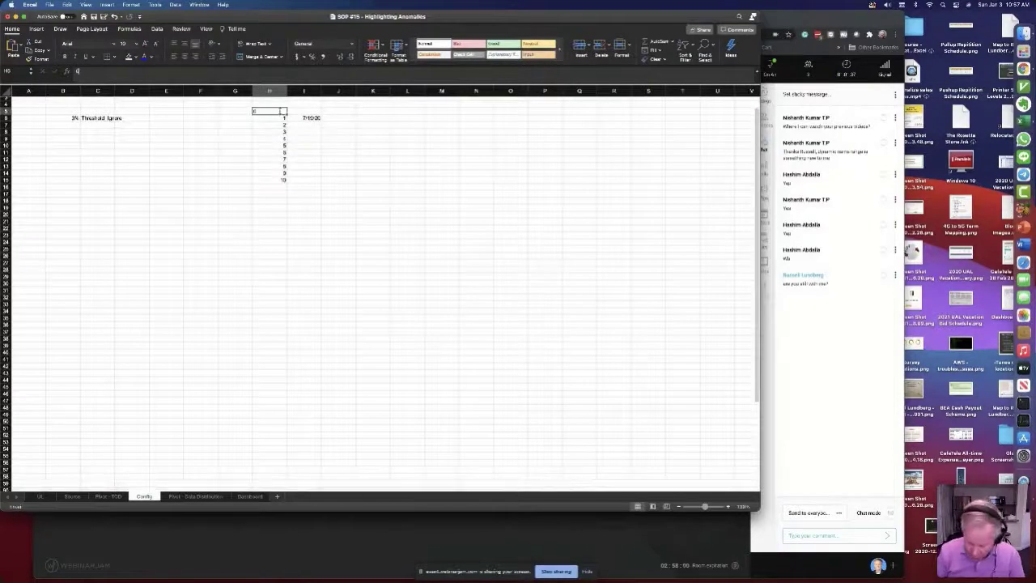
# Step: Copy the date formula from I6 into I5
pyautogui.doubleClick(310, 117)
pyautogui.press('Escape')
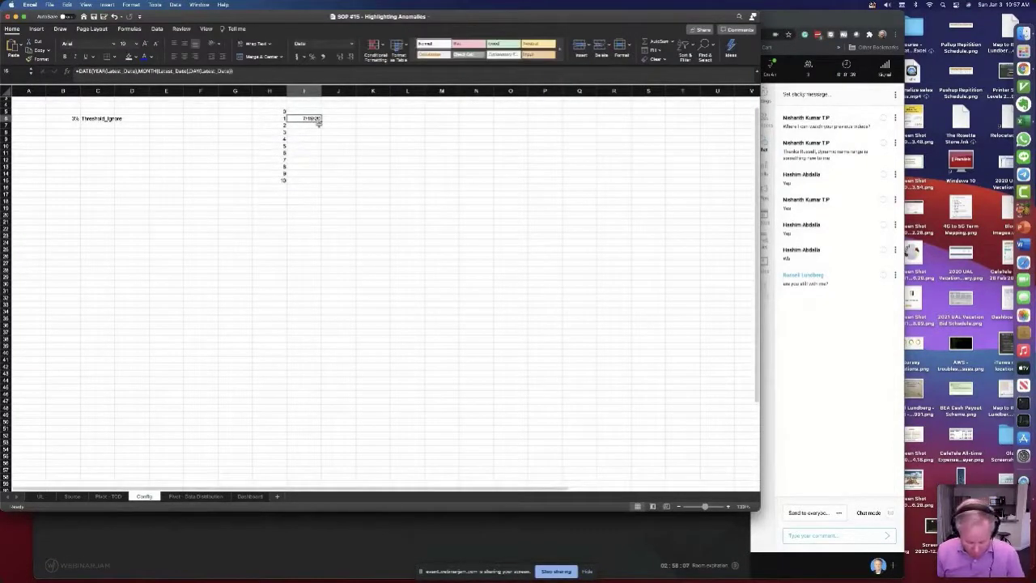
pyautogui.press('super+c')
pyautogui.click(337, 110)
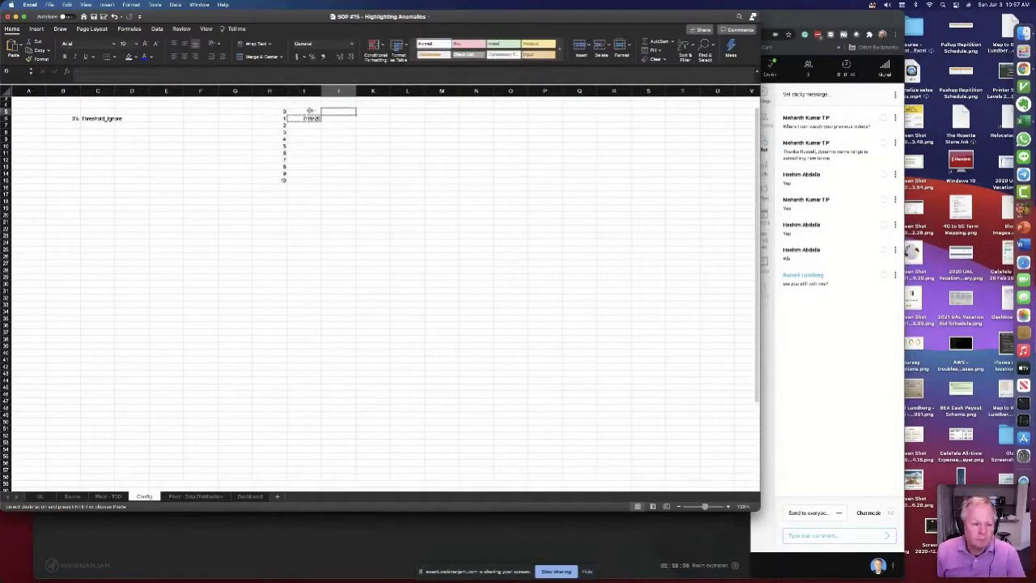
pyautogui.click(308, 111)
pyautogui.press('Return')
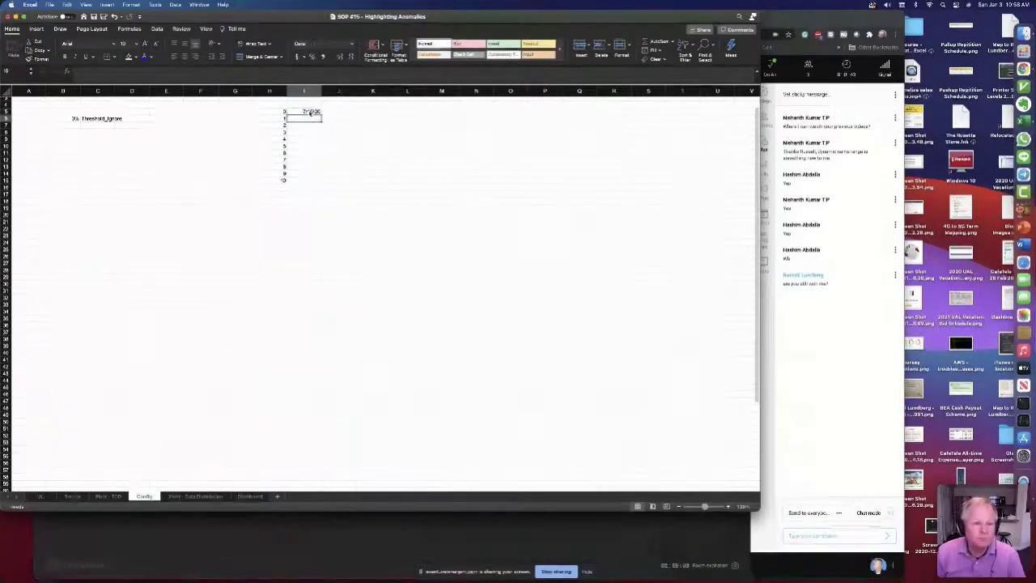
pyautogui.click(312, 112)
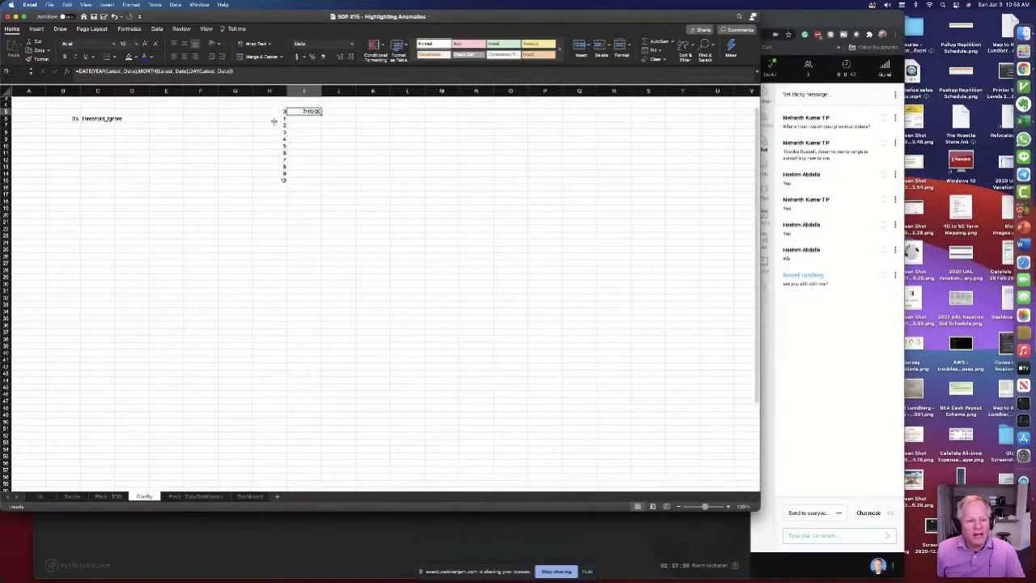
# Step: Add the H5 offset to the day in I5's DATE formula and fill it down to I15
pyautogui.moveTo(271, 111); pyautogui.dragTo(267, 156)
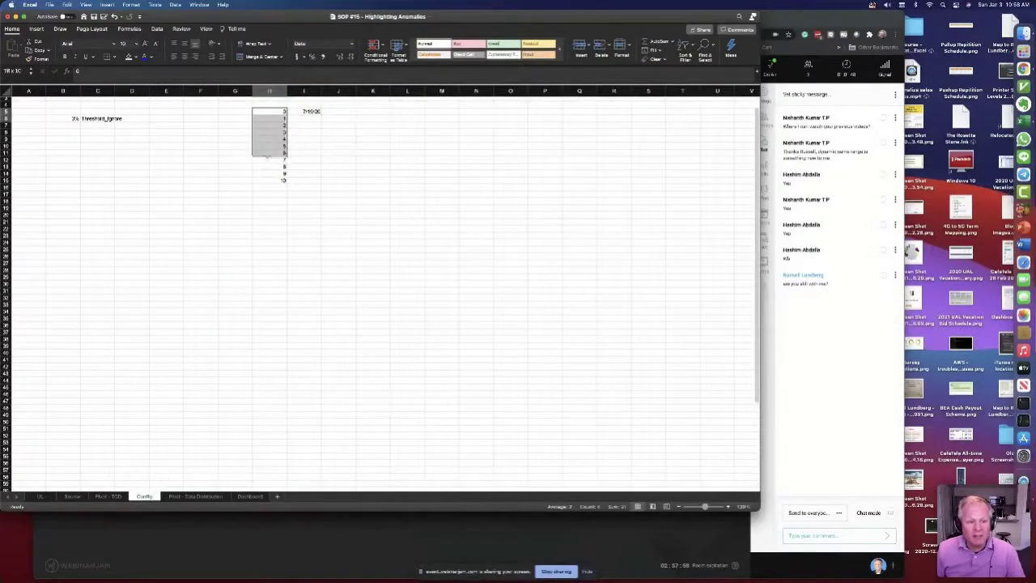
pyautogui.click(306, 113)
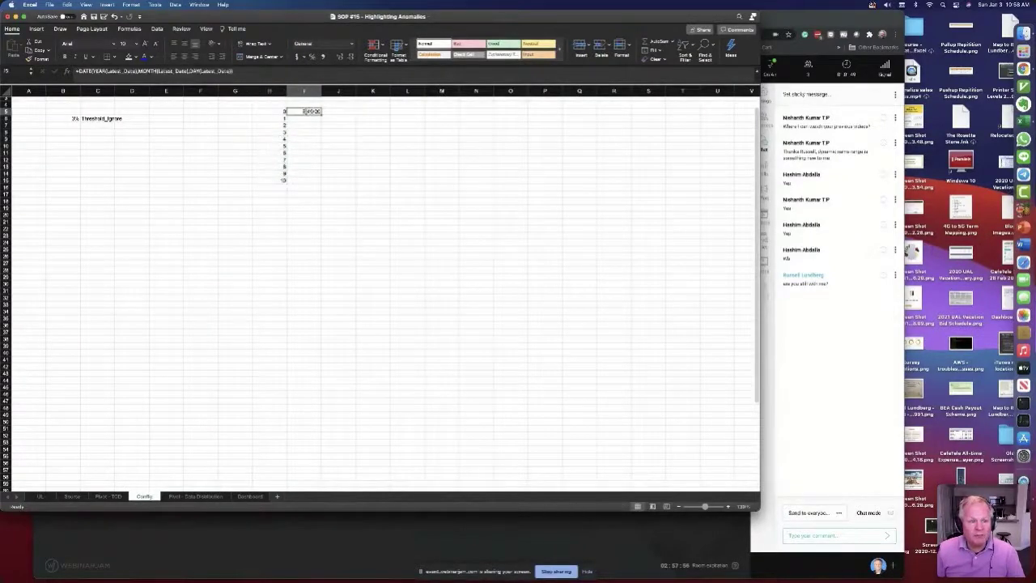
pyautogui.click(233, 70)
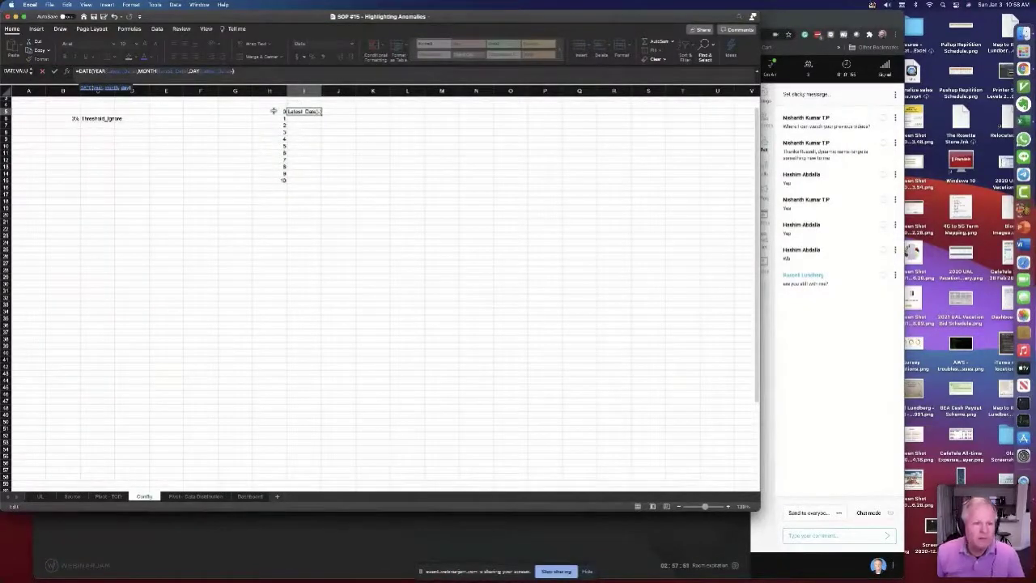
pyautogui.write('+')
pyautogui.click(273, 111)
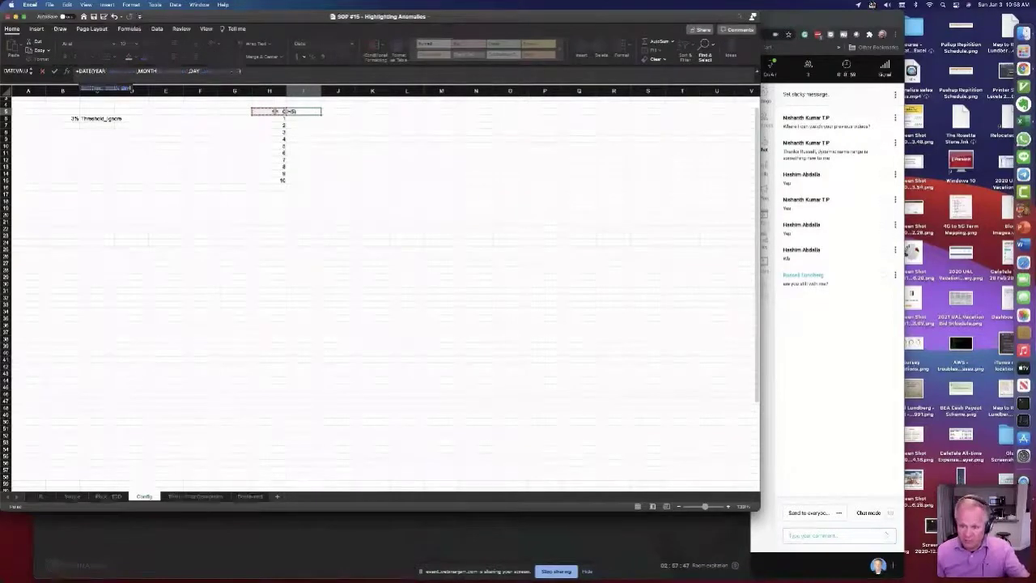
pyautogui.press('Return')
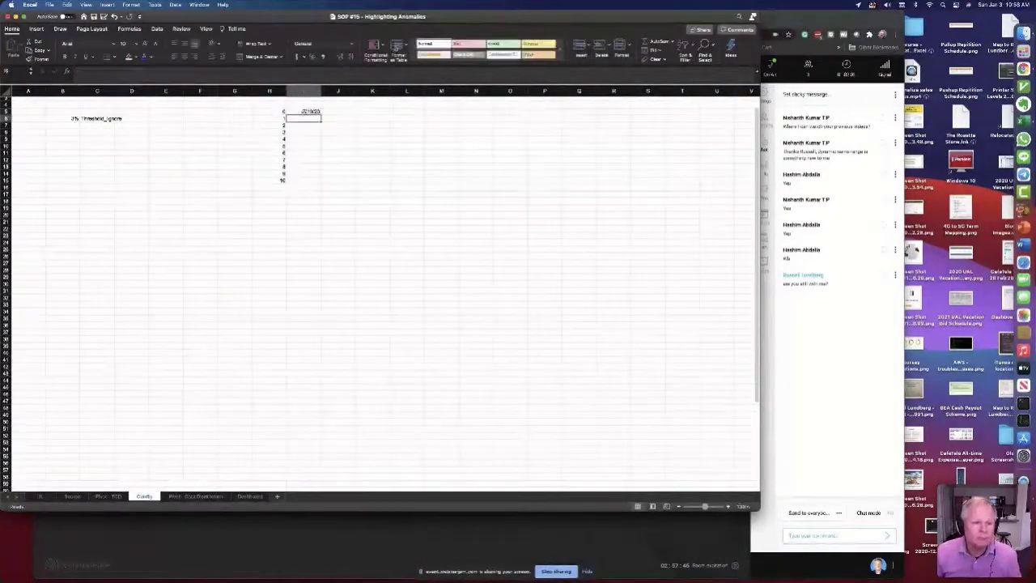
pyautogui.press('Up')
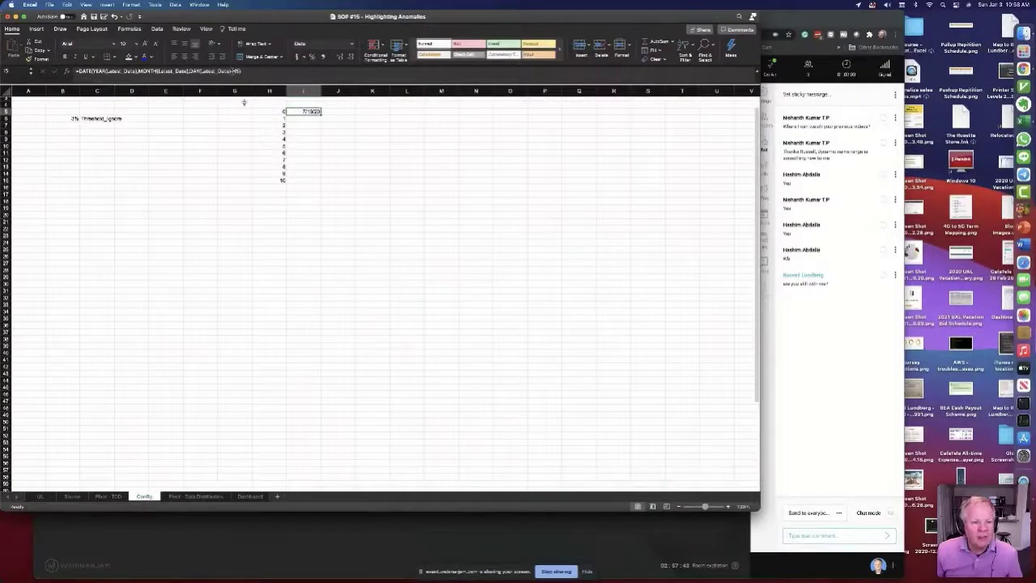
pyautogui.moveTo(320, 114); pyautogui.dragTo(322, 184)
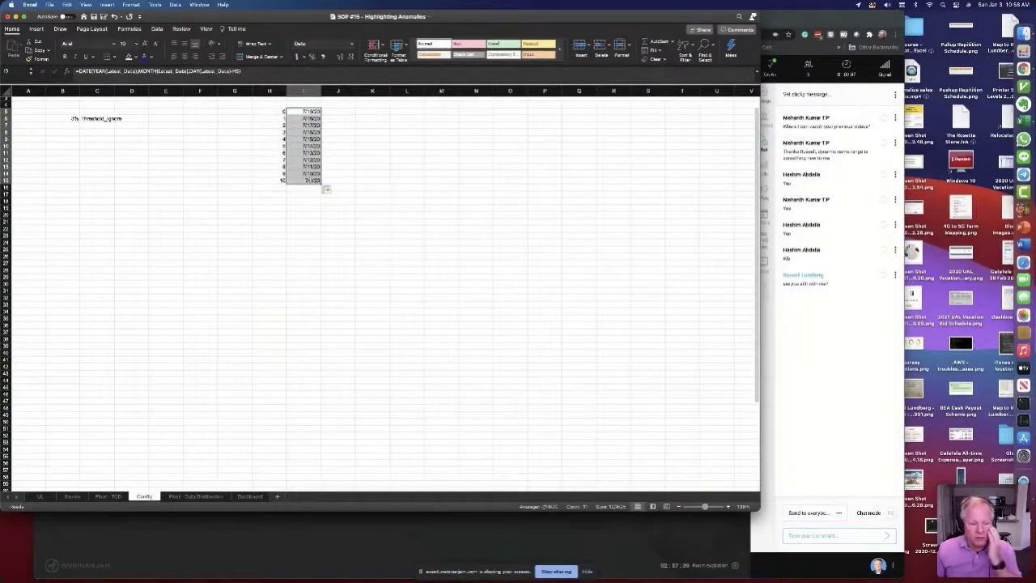
# Step: Check the Latest_Date value in B2 and review the filled dates in I5:I15
pyautogui.click(306, 111)
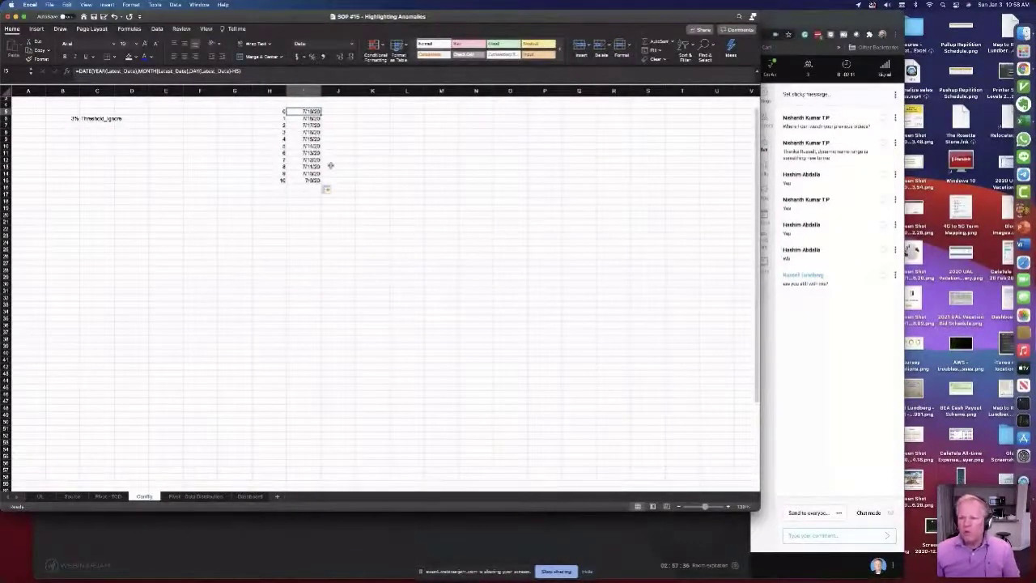
pyautogui.scroll(2, 96, 161)
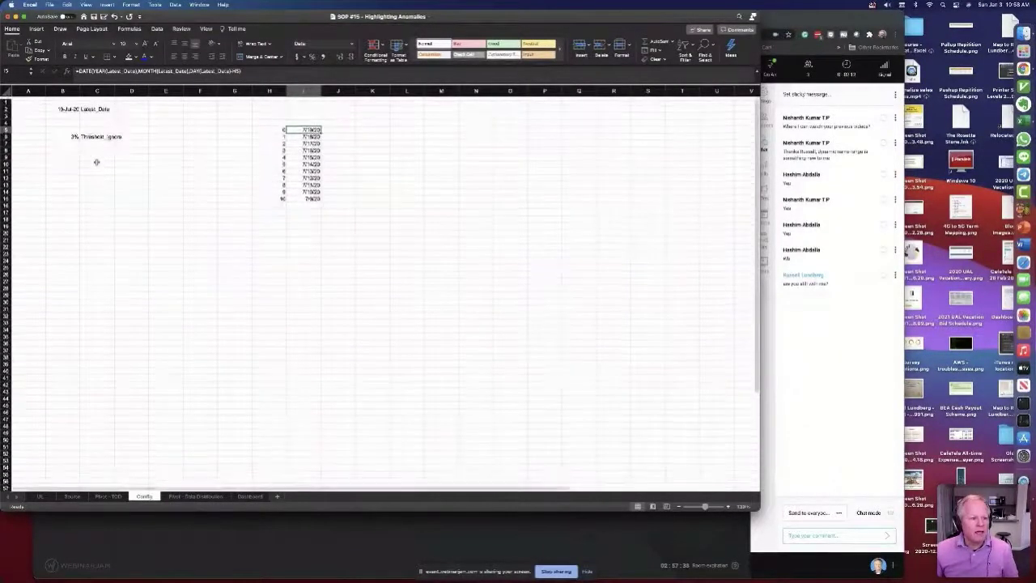
pyautogui.click(65, 107)
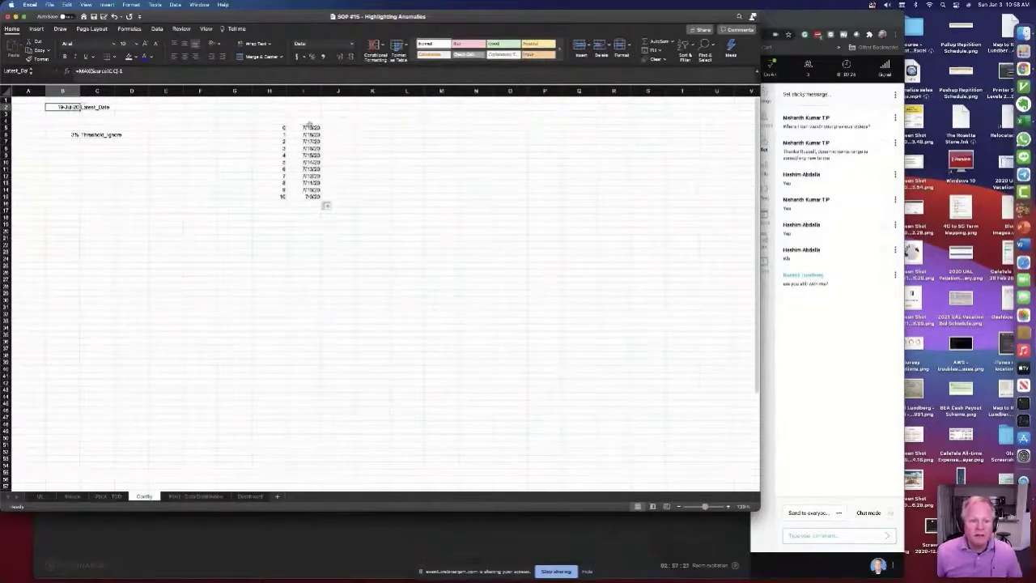
pyautogui.moveTo(311, 127); pyautogui.dragTo(311, 196)
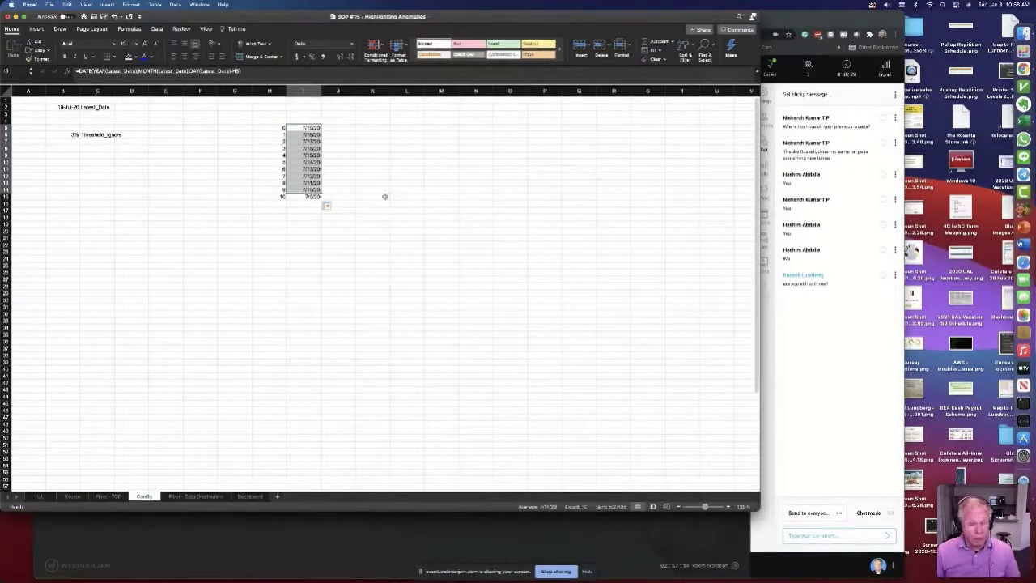
pyautogui.click(348, 185)
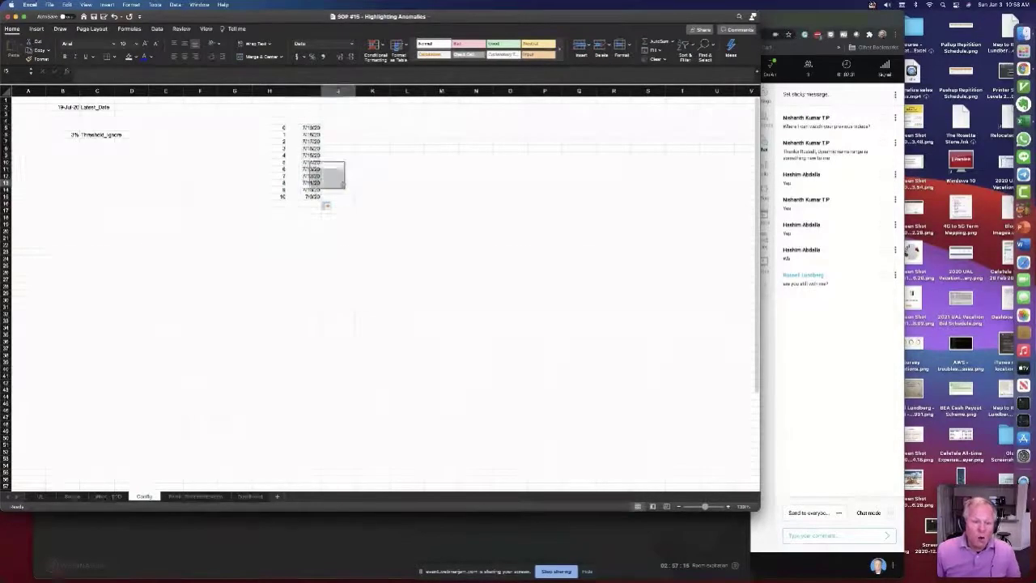
pyautogui.moveTo(311, 127); pyautogui.dragTo(312, 195)
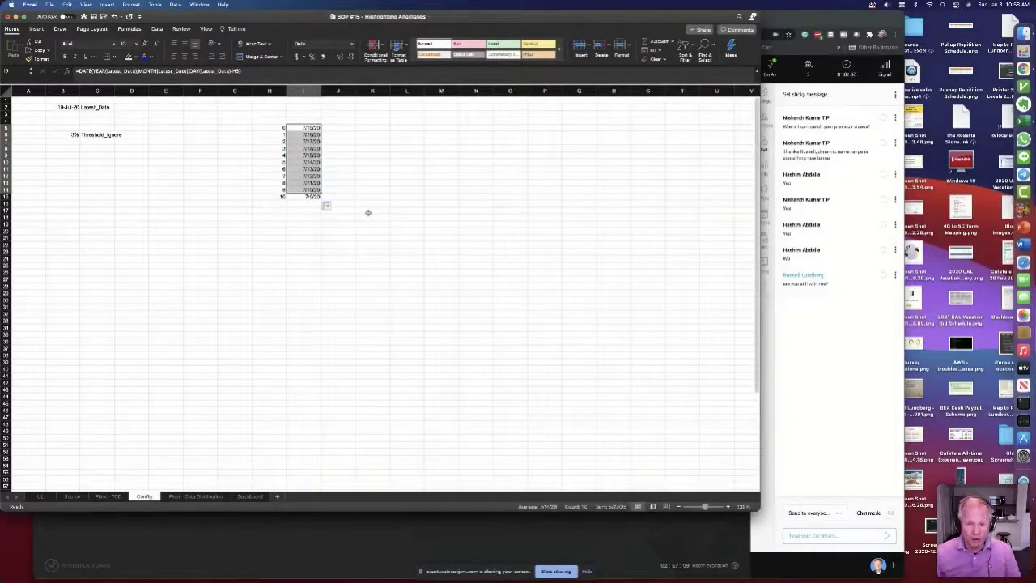
# Step: Enter the header 'Date' in I4 above the dates
pyautogui.click(312, 121)
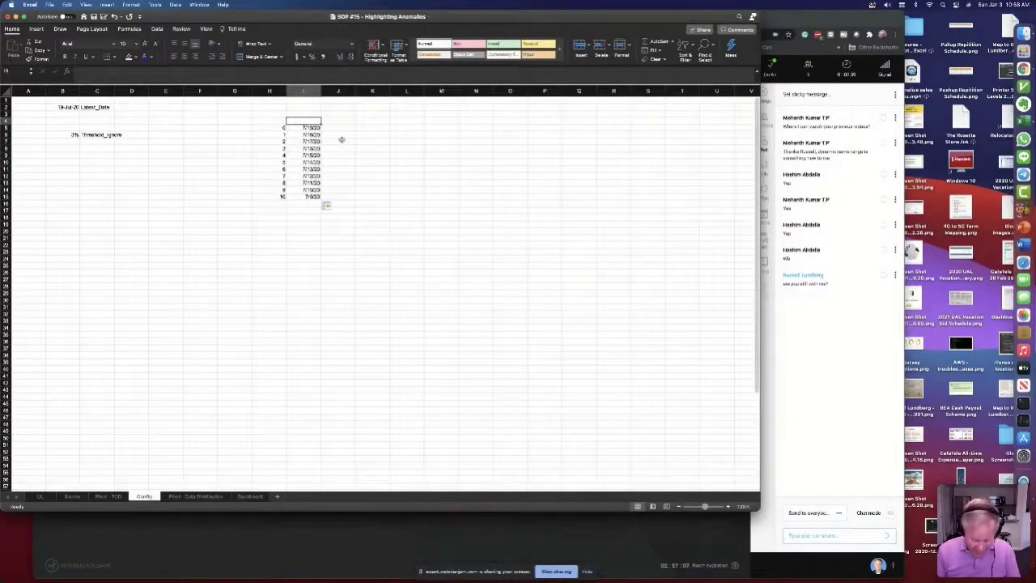
pyautogui.write('Date')
pyautogui.press('Tab')
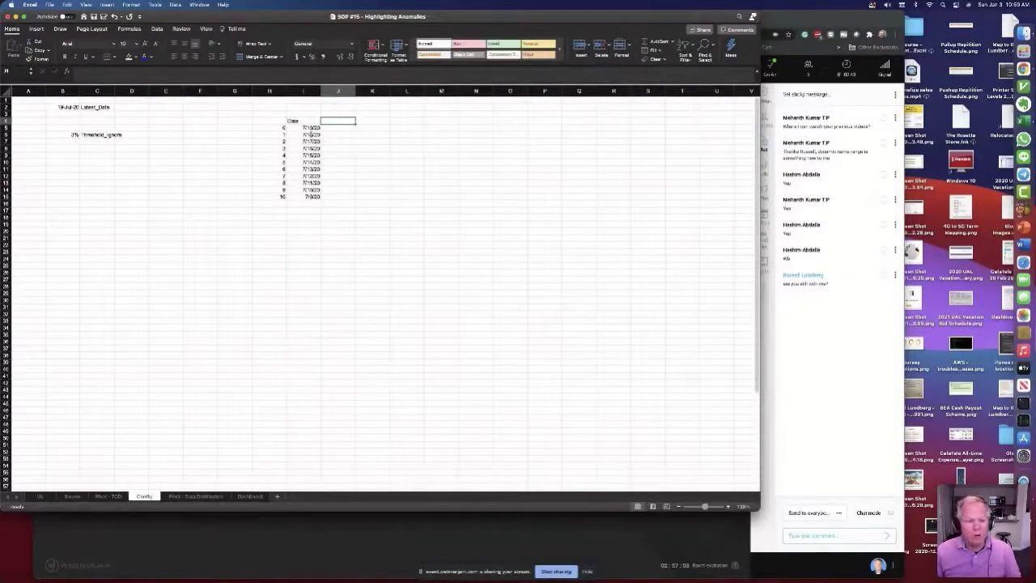
pyautogui.moveTo(310, 128); pyautogui.dragTo(310, 182)
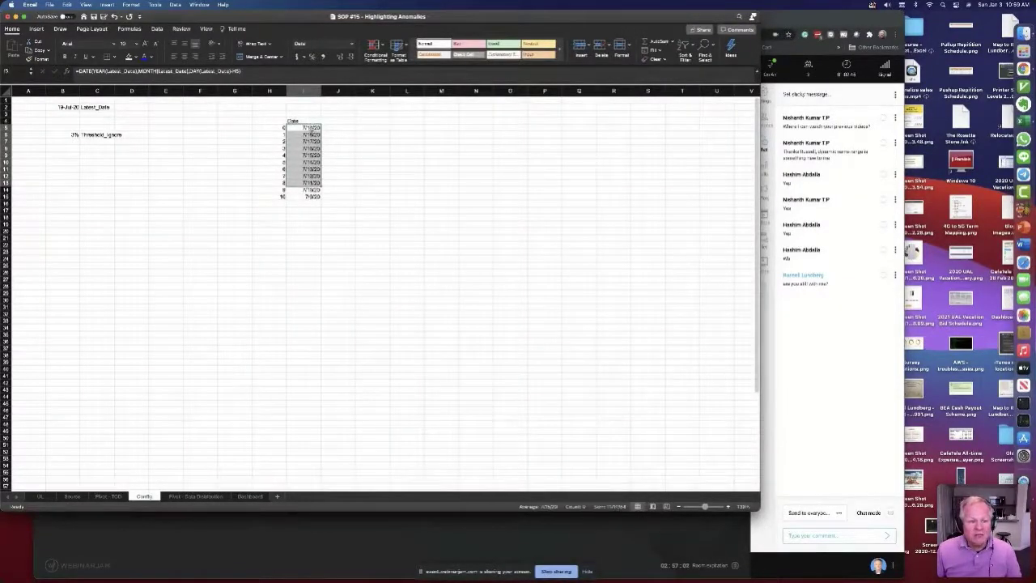
pyautogui.click(311, 128)
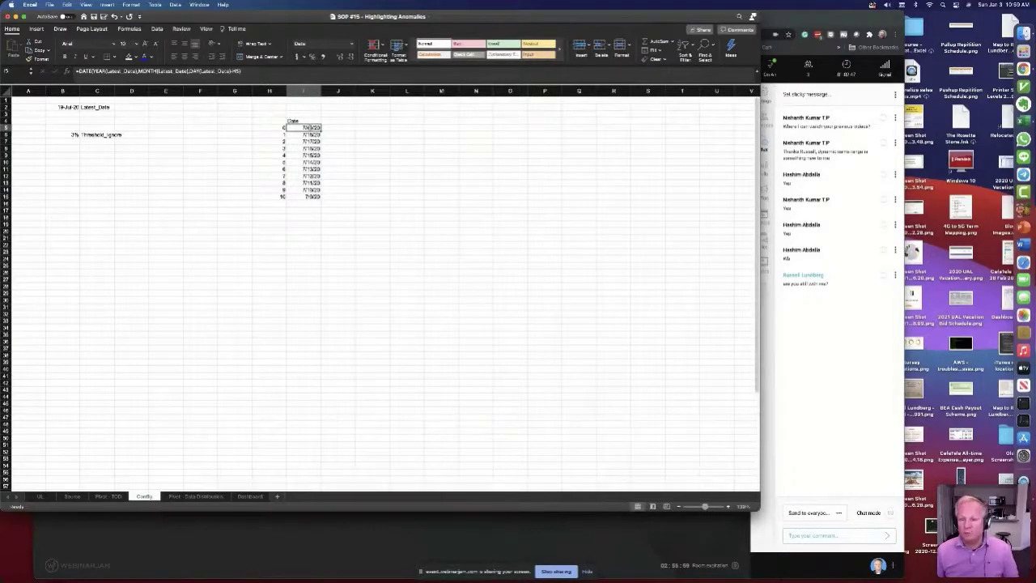
# Step: Enter =ROWS($G$5:G5) in G5 as the offset counter
pyautogui.click(237, 70)
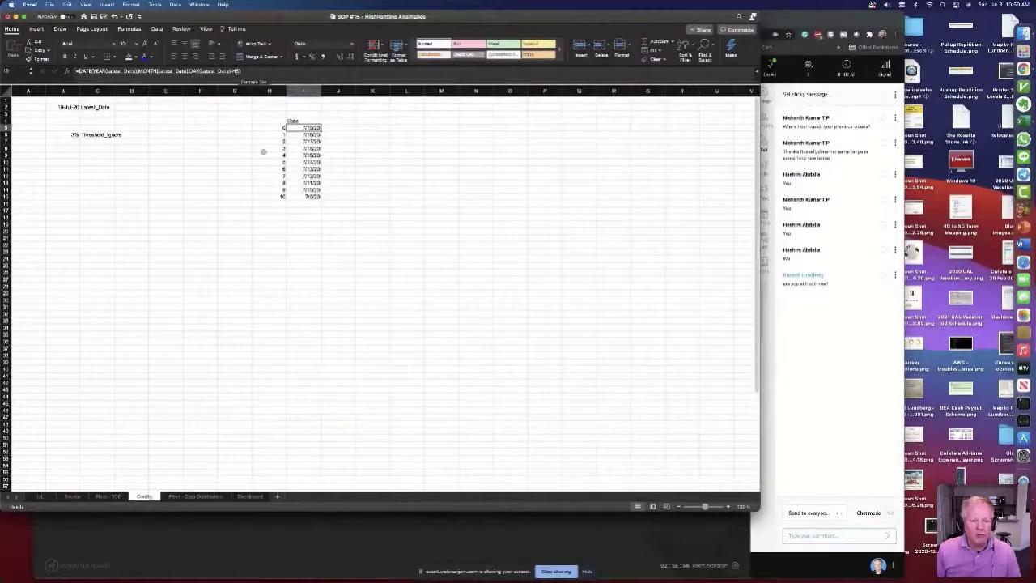
pyautogui.click(230, 125)
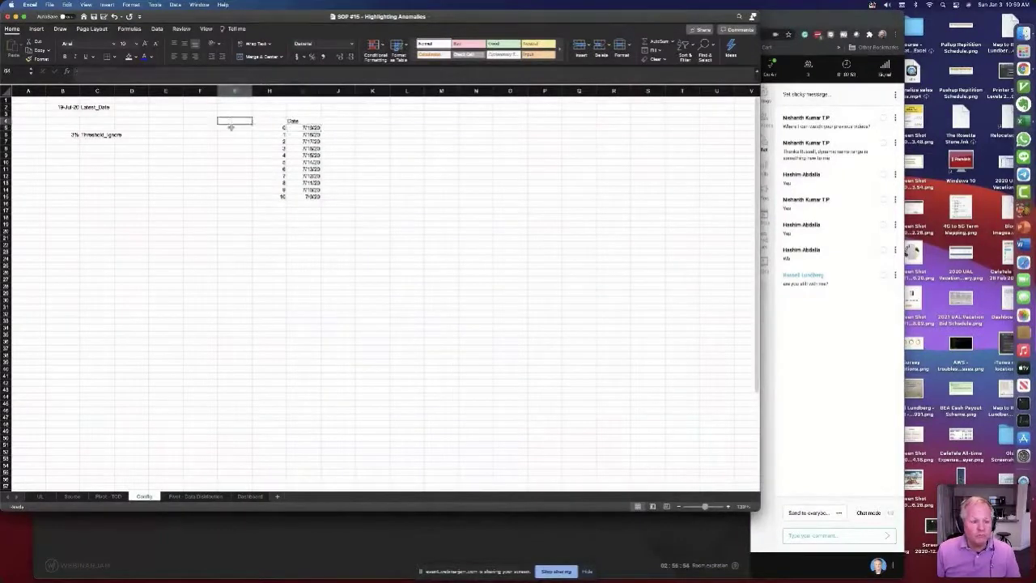
pyautogui.write('=rows(')
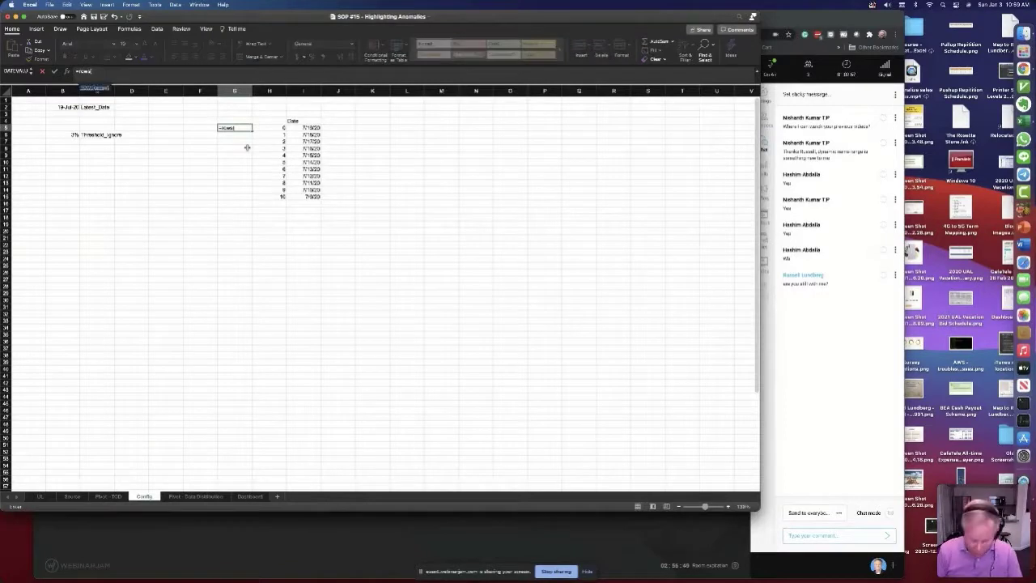
pyautogui.write('g')
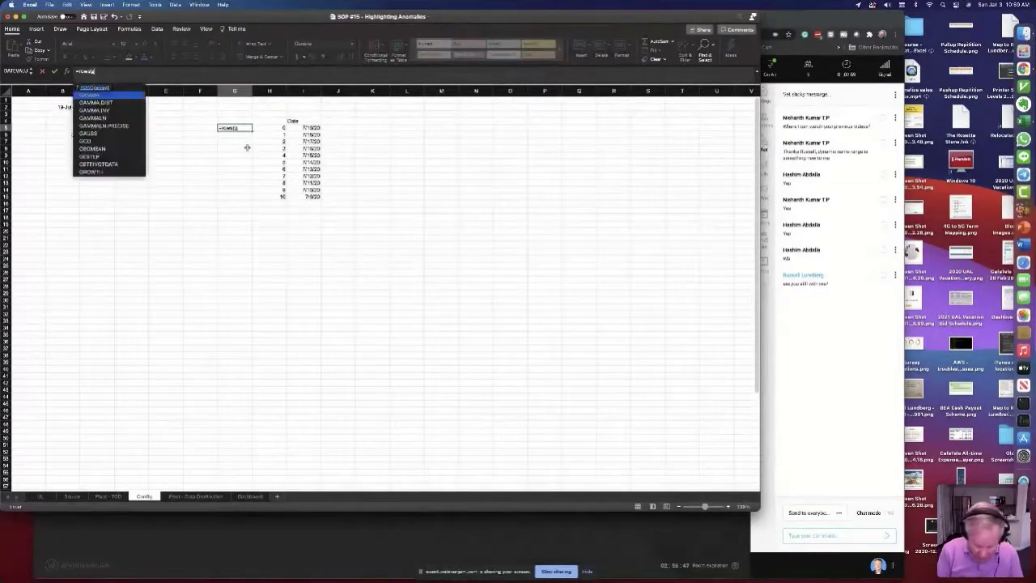
pyautogui.press('BackSpace')
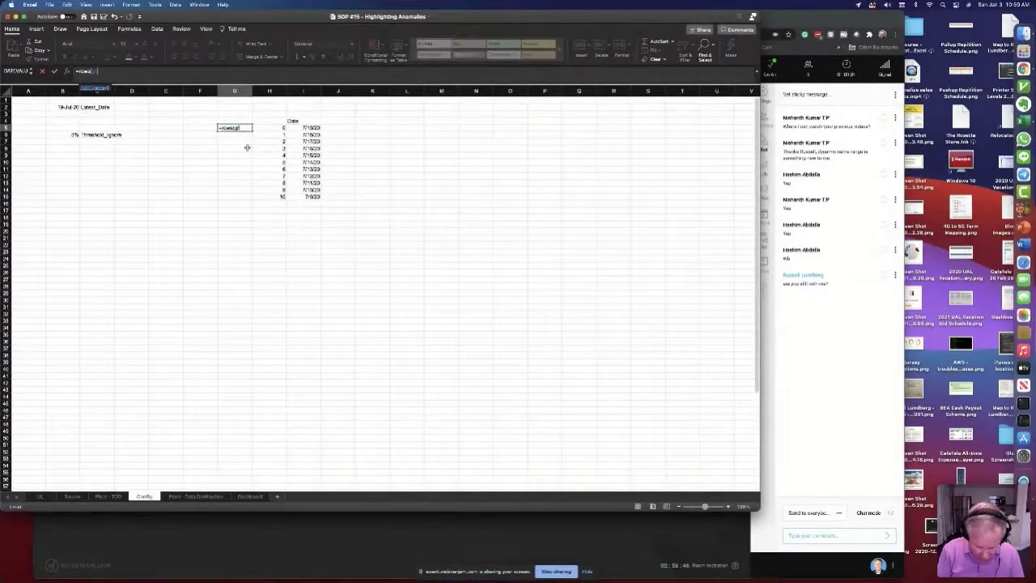
pyautogui.write('g5')
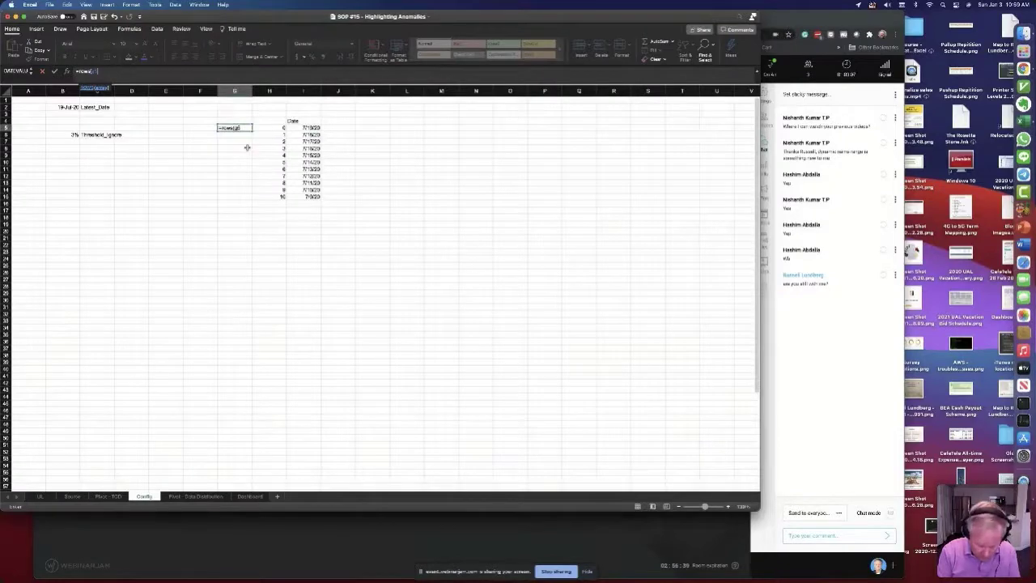
pyautogui.press('F4')
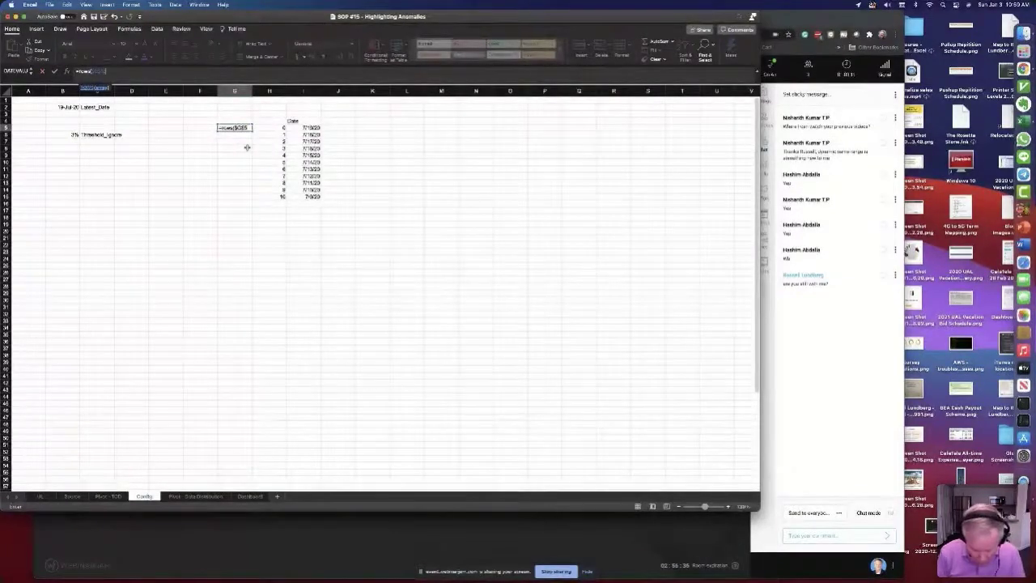
pyautogui.write(':g5')
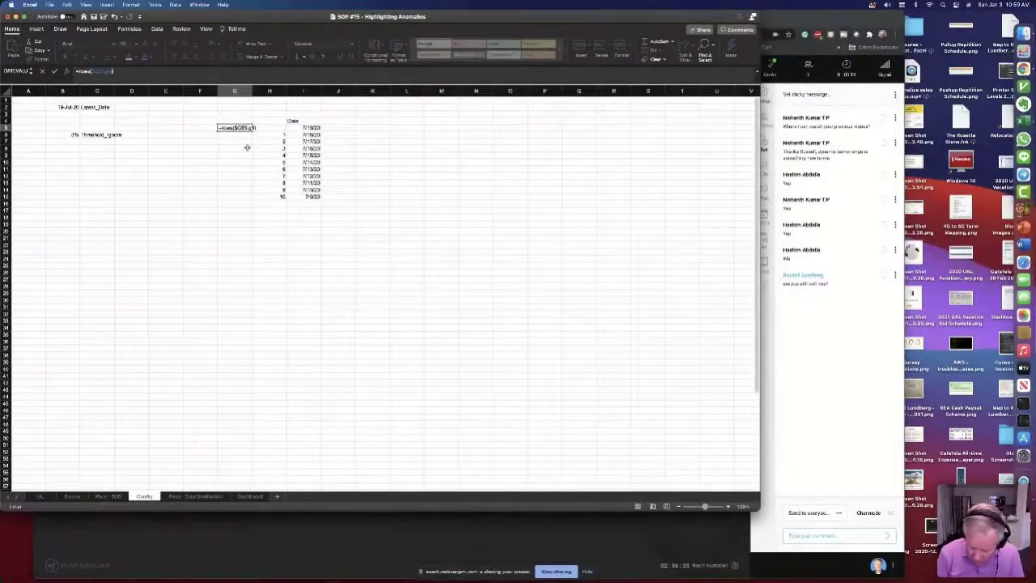
pyautogui.press('Return')
# Step: Revise the G5 ROWS formula and fill it down through G14
pyautogui.scroll(-2, 243, 154)
pyautogui.scroll(2, 235, 169)
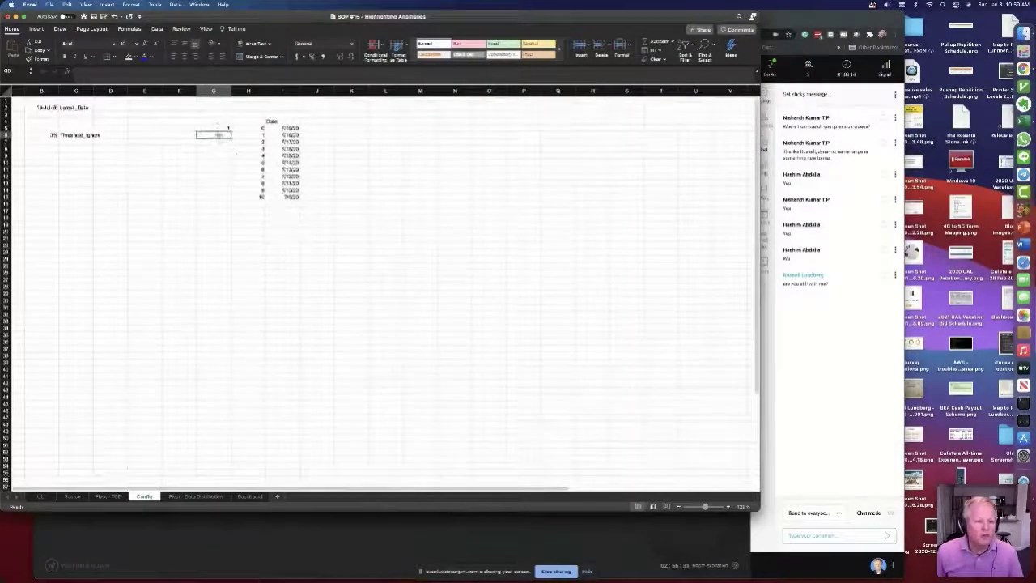
pyautogui.press('Up')
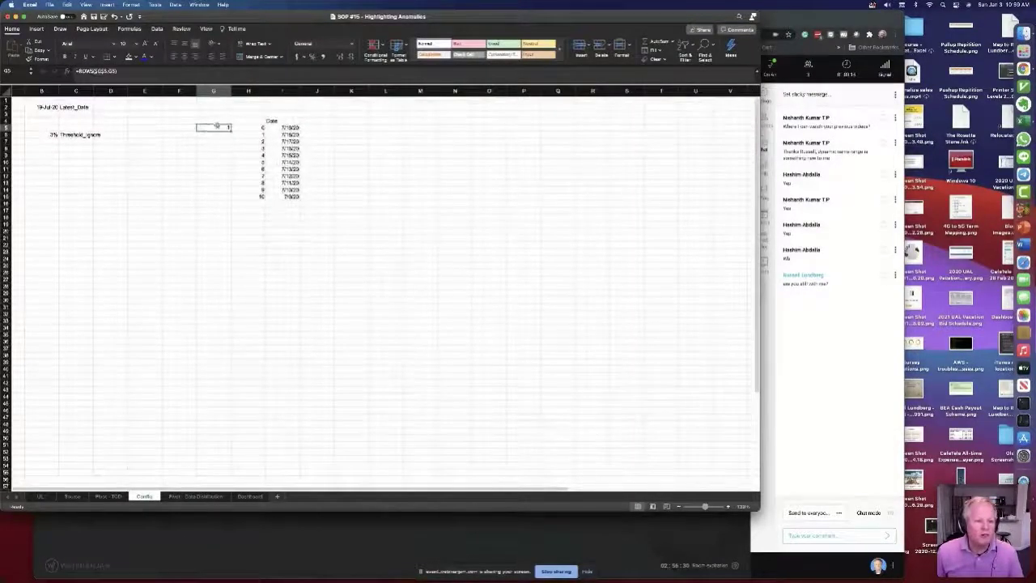
pyautogui.click(130, 72)
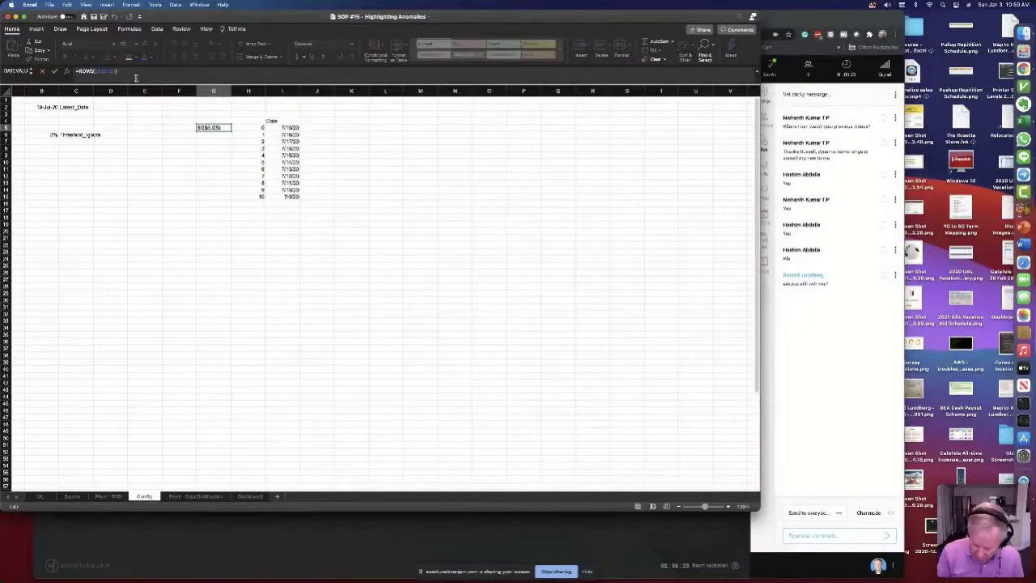
pyautogui.press('Return')
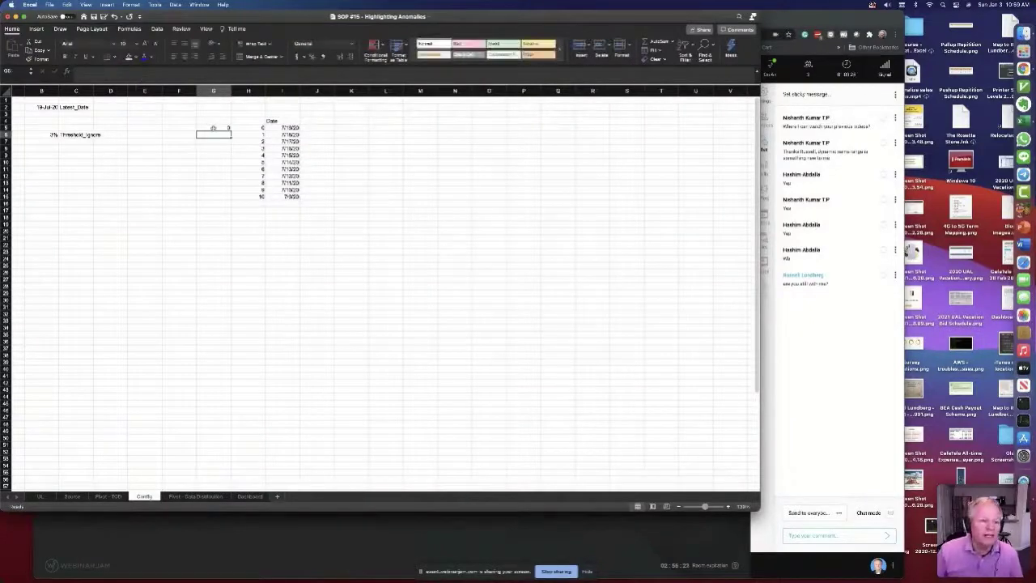
pyautogui.click(228, 130)
pyautogui.moveTo(232, 130); pyautogui.dragTo(230, 193)
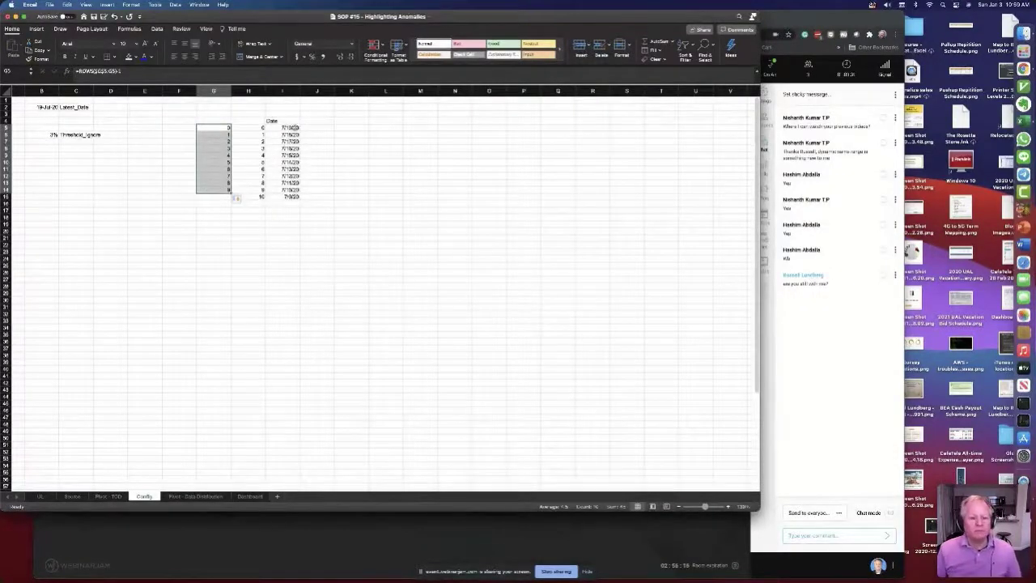
# Step: Inspect the I5 and G5 formulas and start a new G5 entry pointing at I5
pyautogui.click(290, 127)
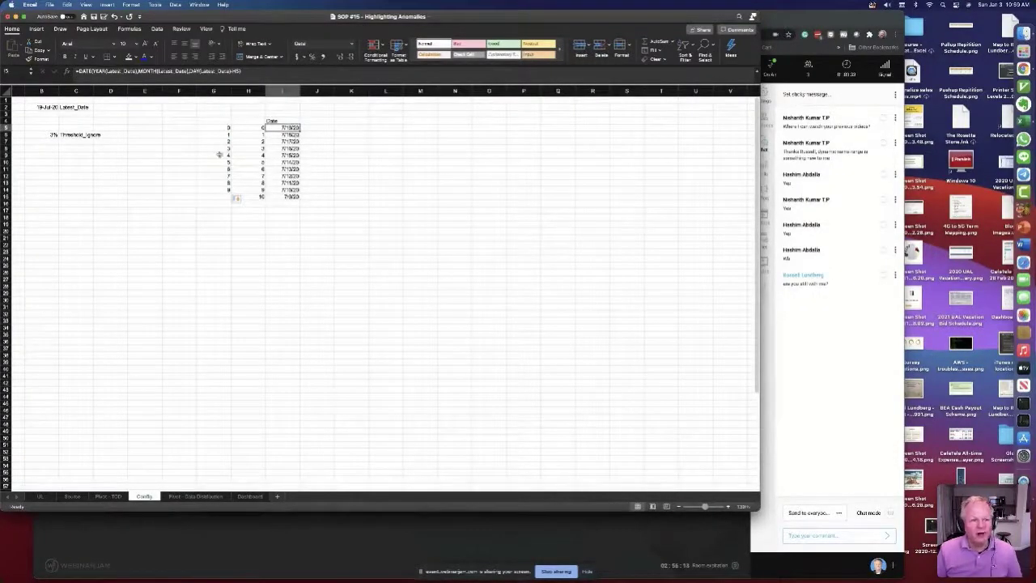
pyautogui.click(218, 126)
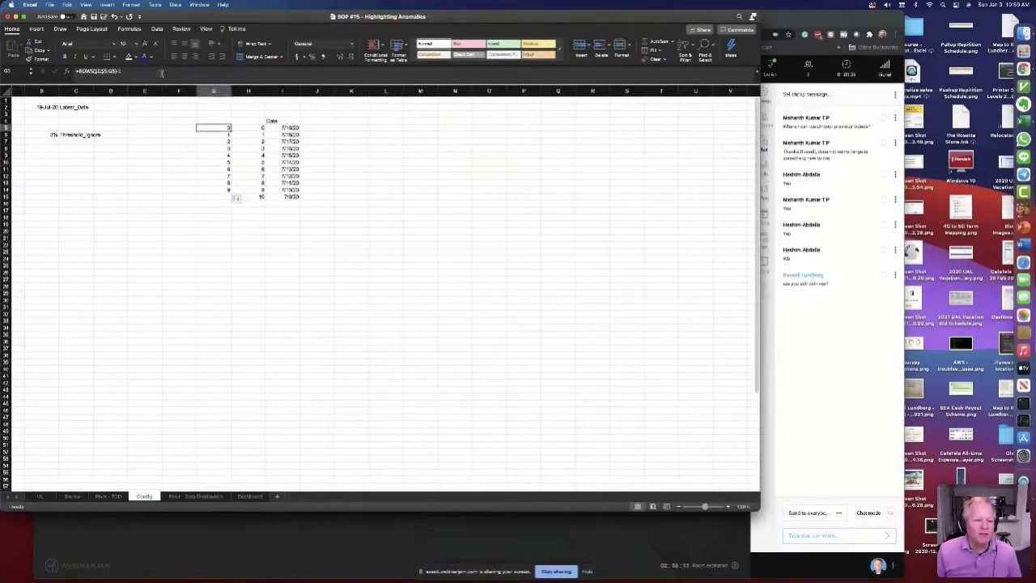
pyautogui.click(121, 72)
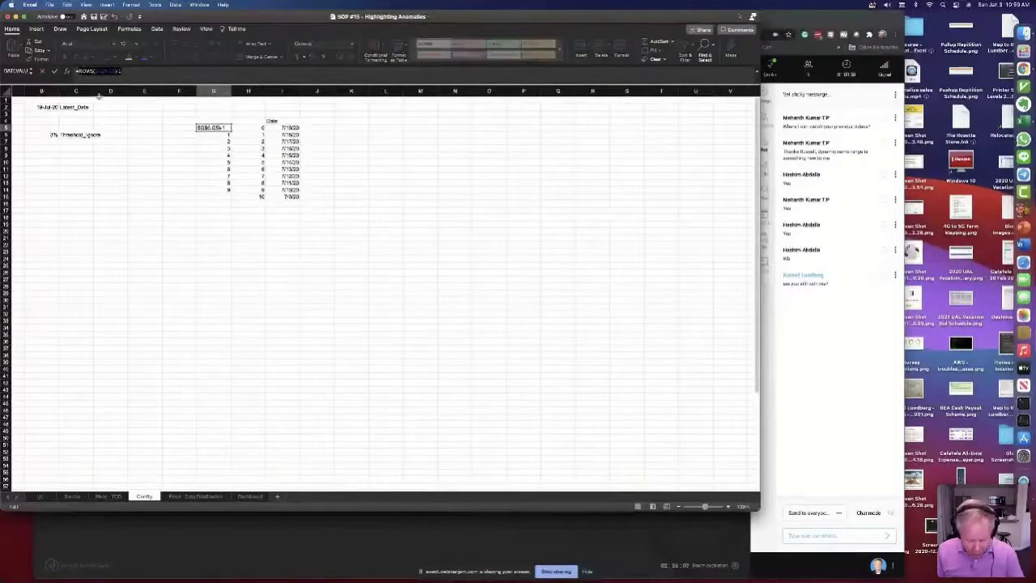
pyautogui.write('=')
pyautogui.click(290, 127)
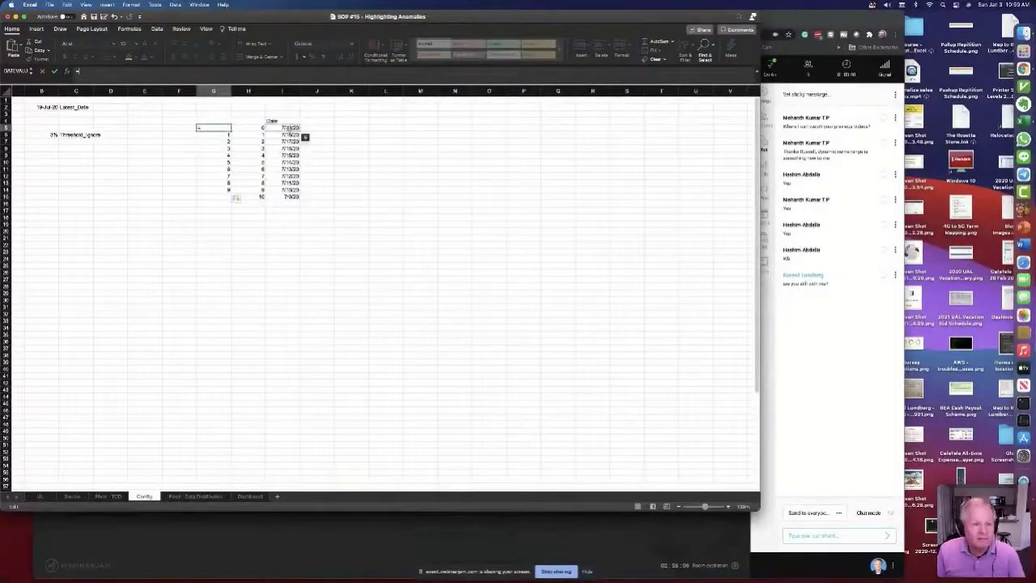
# Step: Replace H5 in I5's DATE formula with ROWS($G$5:G5) and fill it down to I15
pyautogui.press('Escape')
pyautogui.click(290, 128)
pyautogui.click(234, 71)
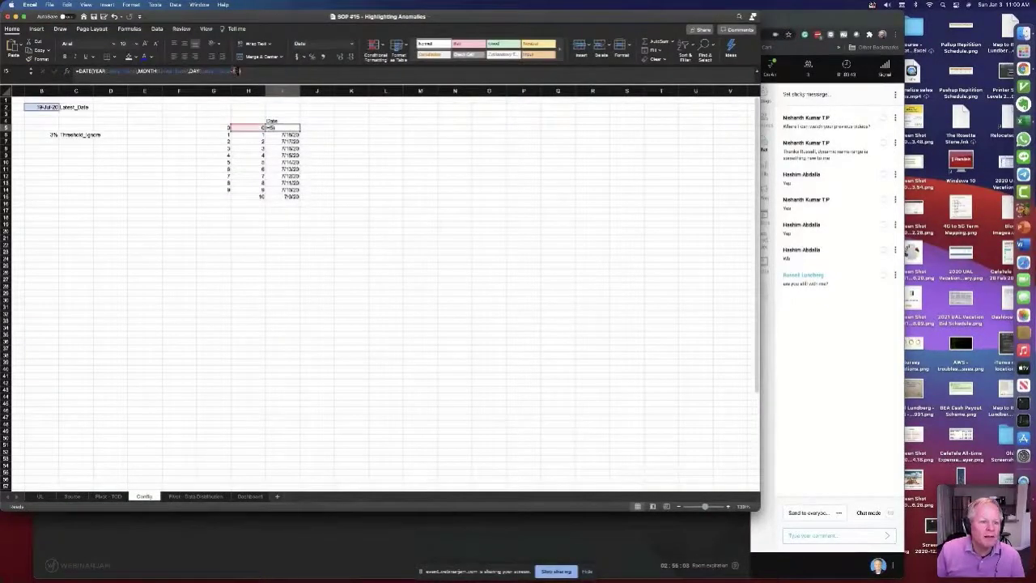
pyautogui.press('BackSpace')
pyautogui.press('BackSpace')
pyautogui.write('ROWS($G$5:G5)')
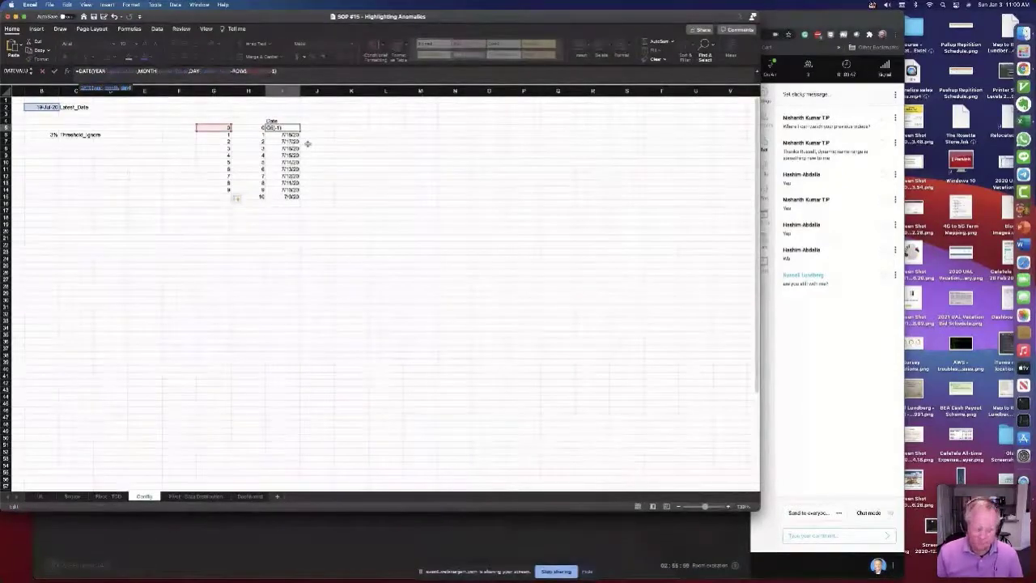
pyautogui.press('Return')
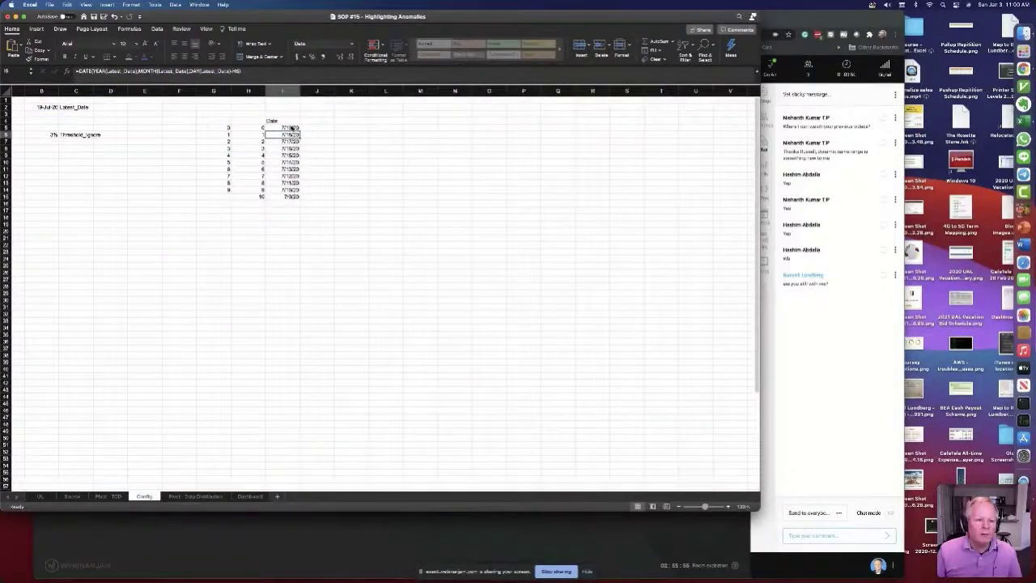
pyautogui.click(291, 127)
pyautogui.moveTo(300, 131); pyautogui.dragTo(297, 200)
pyautogui.click(296, 121)
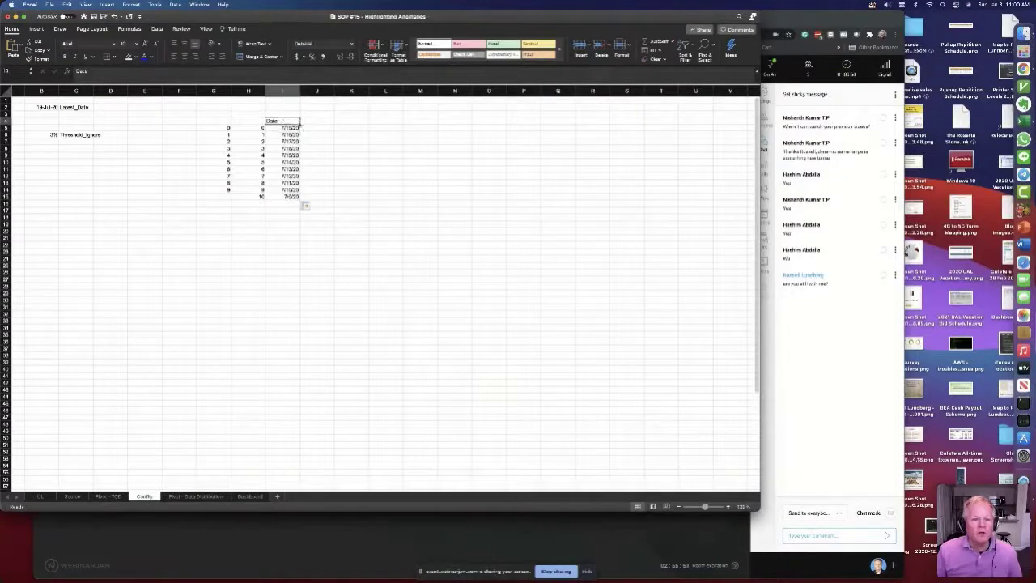
pyautogui.click(320, 129)
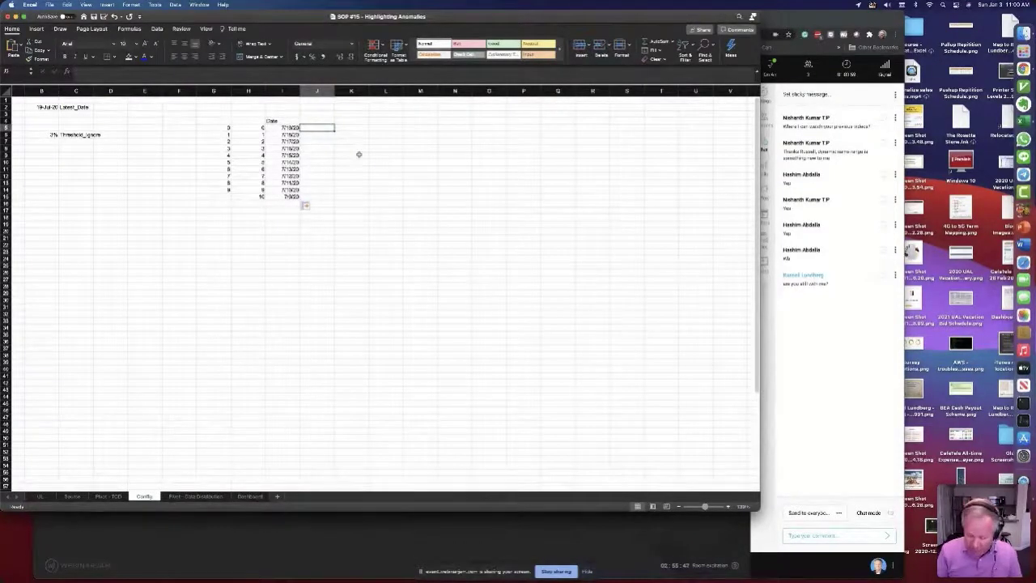
# Step: Enter a GETPIVOTDATA formula in J5 from the Pivot - TOD sheet, looking up the I5 date
pyautogui.write('=')
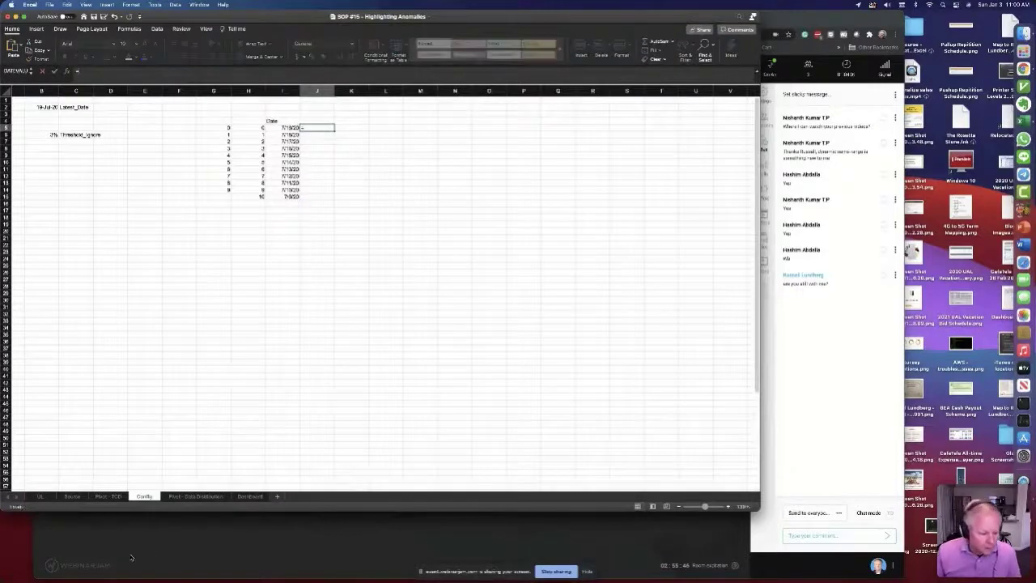
pyautogui.click(108, 496)
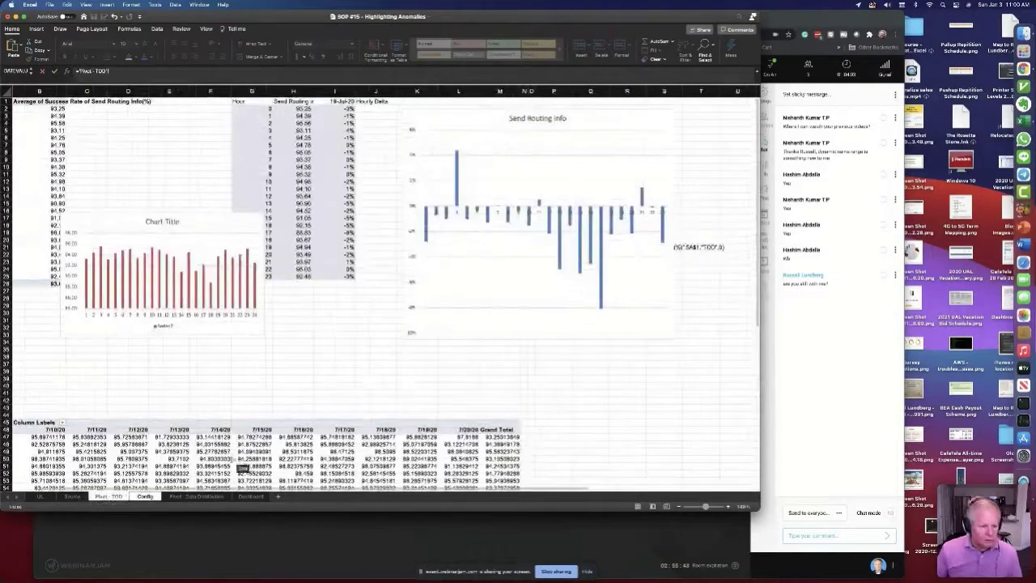
pyautogui.click(213, 437)
pyautogui.press('Return')
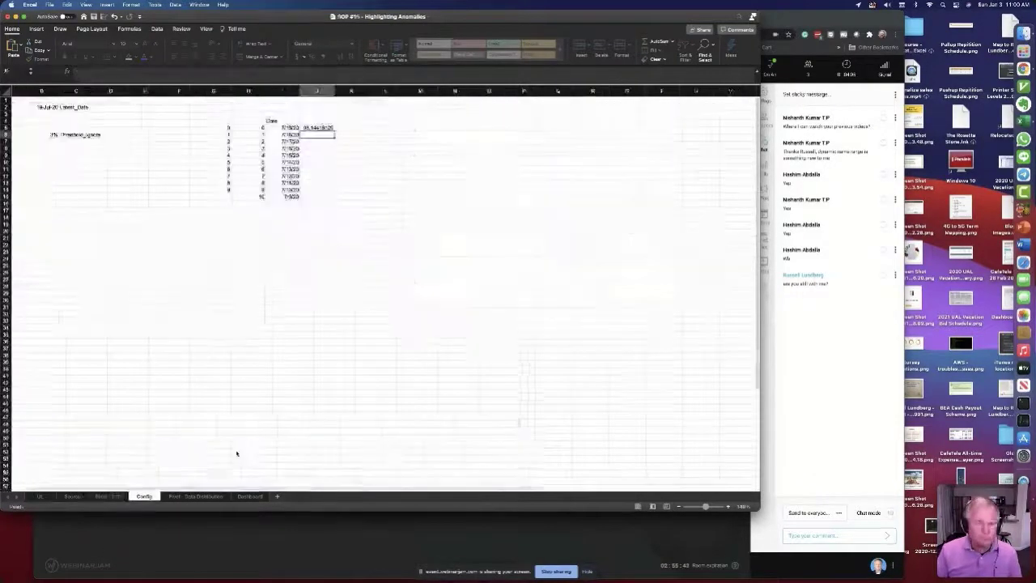
pyautogui.click(322, 128)
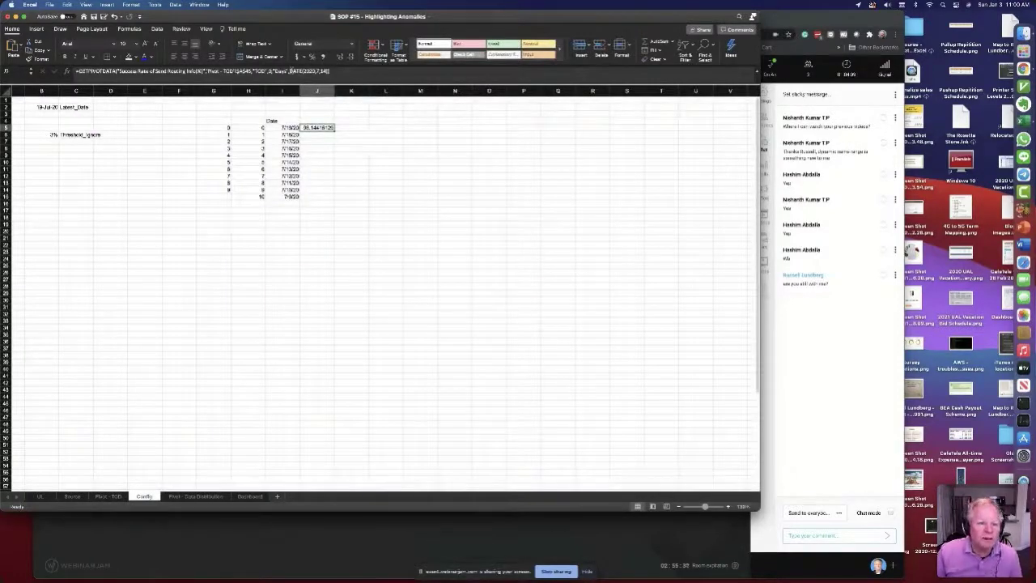
pyautogui.doubleClick(322, 128)
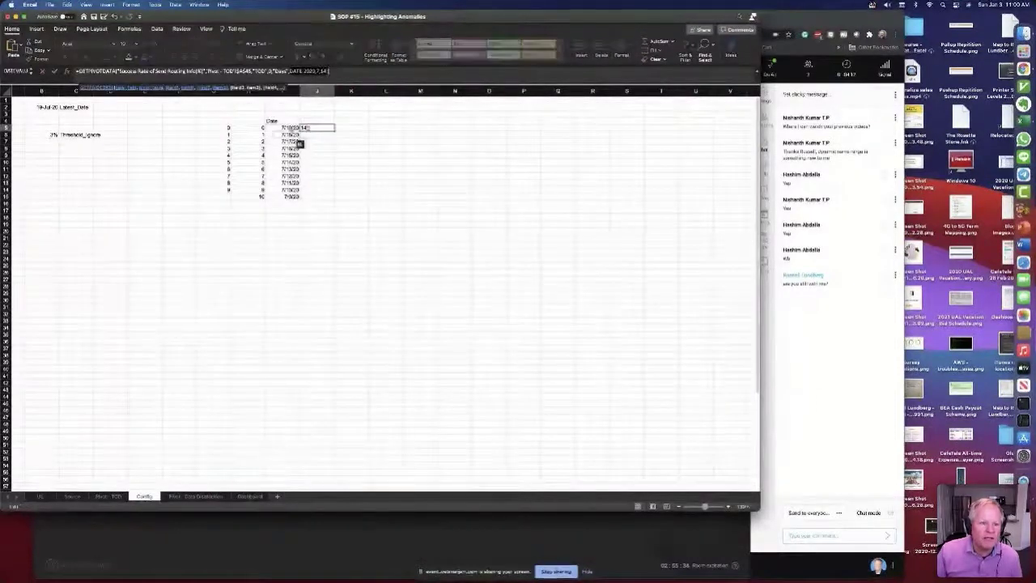
pyautogui.press('BackSpace')
pyautogui.press('BackSpace')
pyautogui.press('BackSpace')
pyautogui.press('BackSpace')
pyautogui.press('BackSpace')
pyautogui.press('BackSpace')
pyautogui.press('BackSpace')
pyautogui.press('BackSpace')
pyautogui.press('BackSpace')
pyautogui.press('BackSpace')
pyautogui.press('BackSpace')
pyautogui.press('BackSpace')
pyautogui.press('BackSpace')
pyautogui.press('BackSpace')
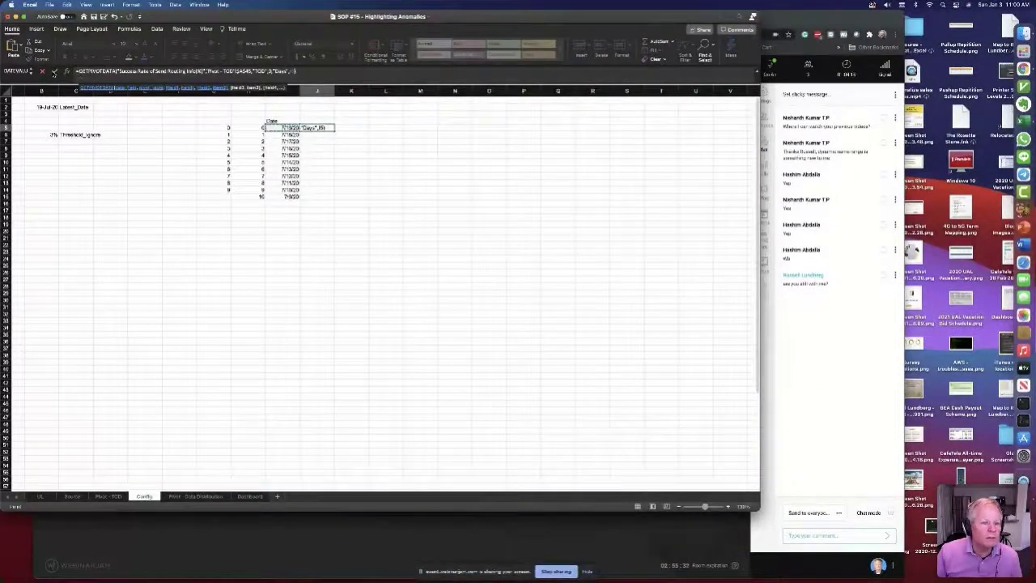
pyautogui.click(54, 72)
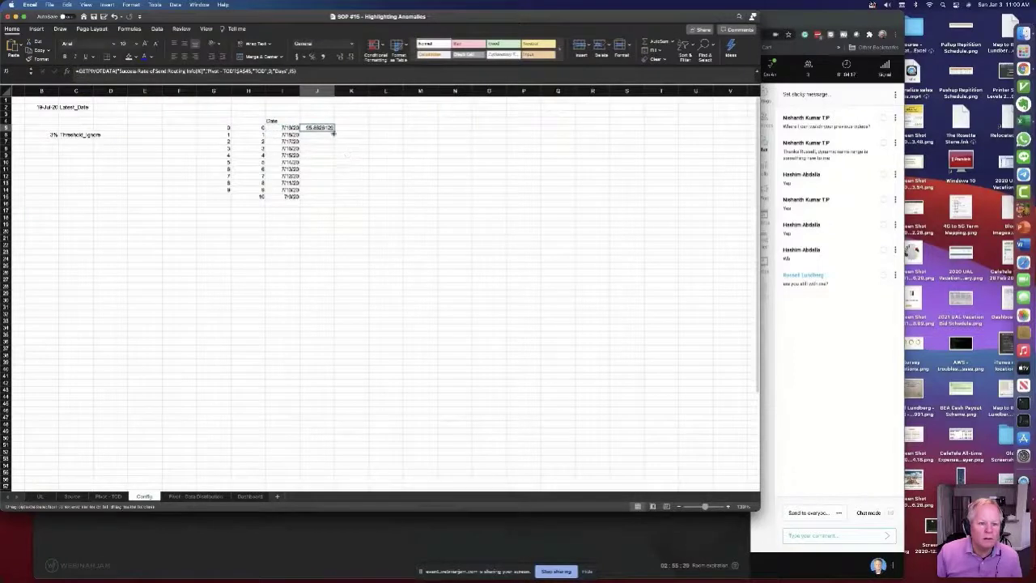
# Step: Fill the success-rate formula down to J15 and format J5:J14 with two decimals
pyautogui.moveTo(336, 133); pyautogui.dragTo(332, 199)
pyautogui.click(316, 197)
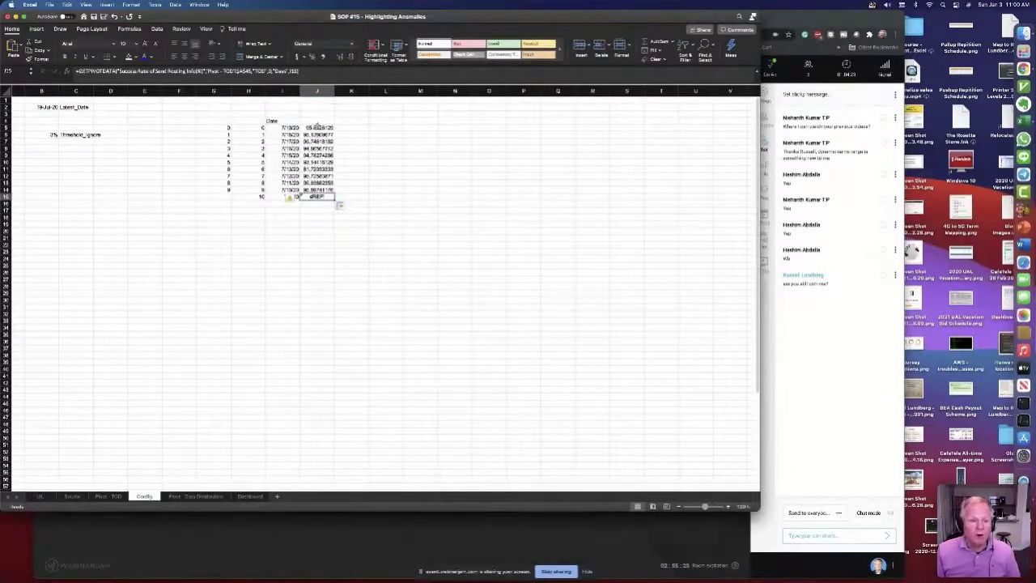
pyautogui.moveTo(317, 127); pyautogui.dragTo(316, 197)
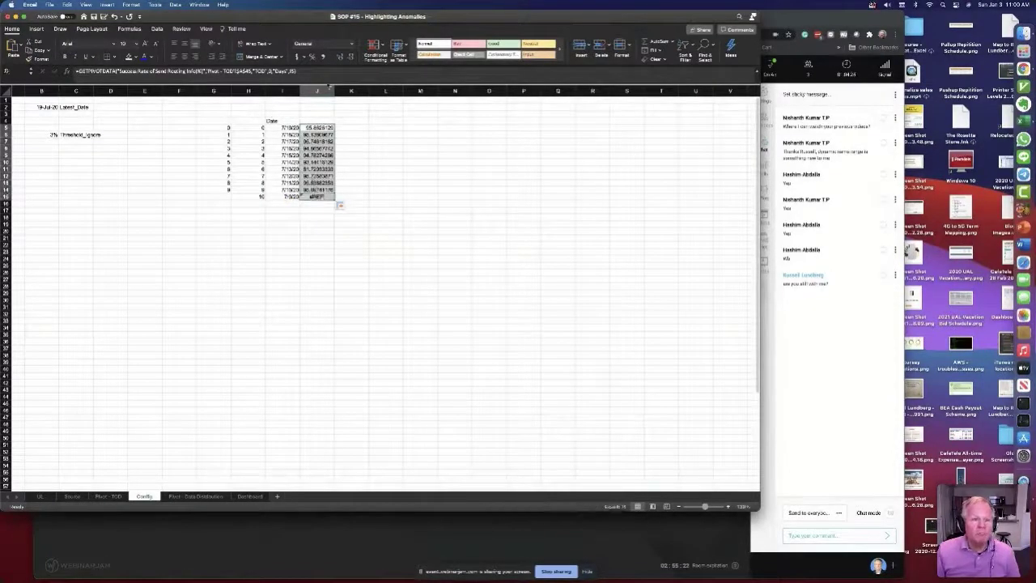
pyautogui.click(323, 57)
pyautogui.click(407, 169)
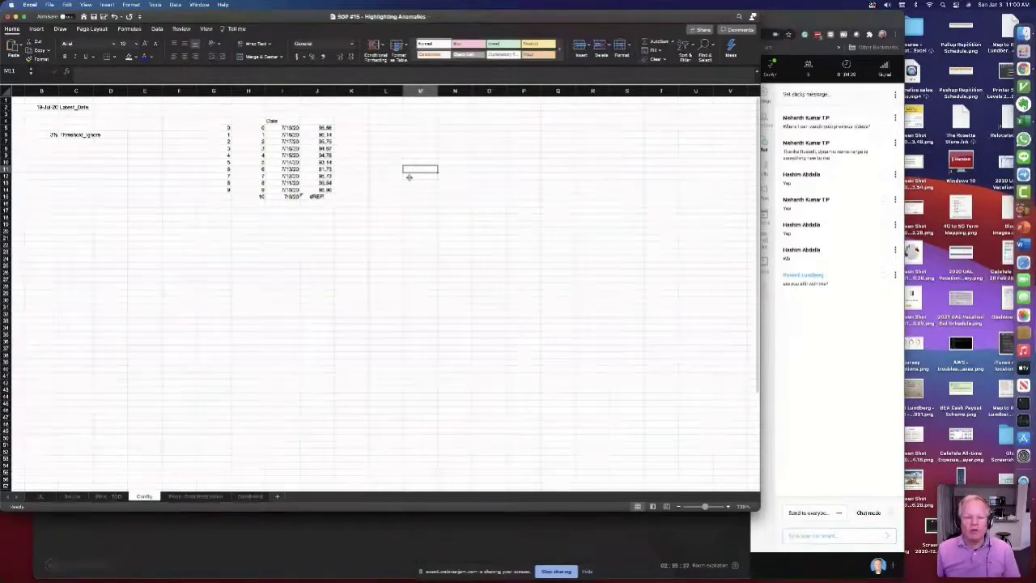
# Step: Review the date and success-rate columns, excluding the #REF! row, then return to the webinar
pyautogui.moveTo(322, 130); pyautogui.dragTo(293, 188)
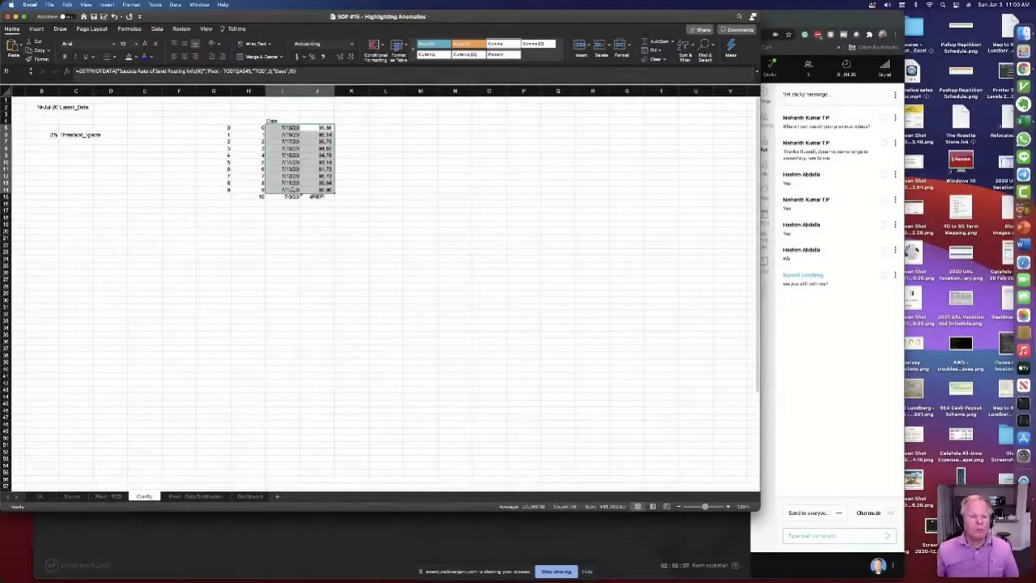
pyautogui.moveTo(290, 128); pyautogui.dragTo(289, 189)
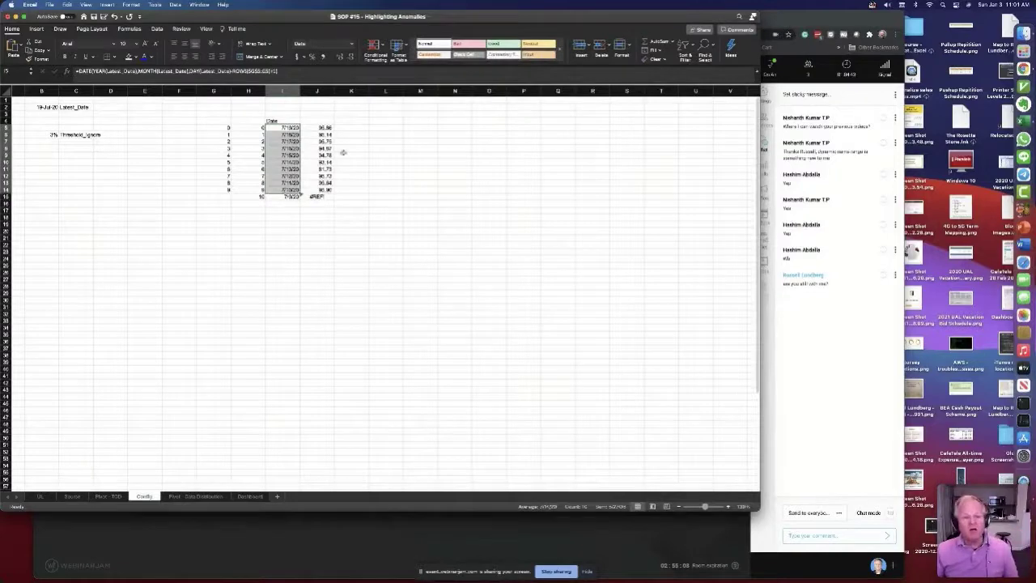
pyautogui.moveTo(318, 128); pyautogui.dragTo(318, 197)
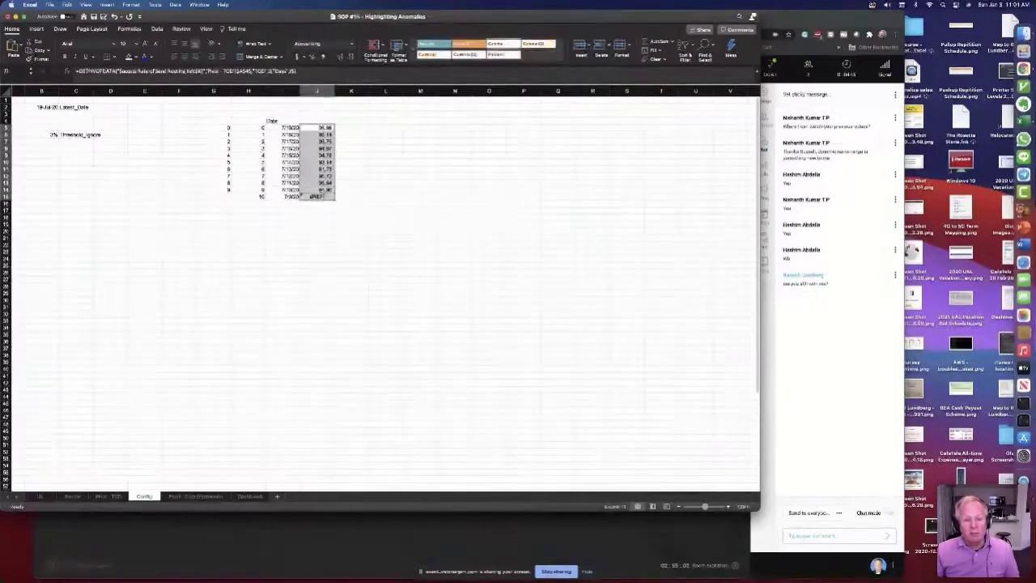
pyautogui.moveTo(322, 129); pyautogui.dragTo(321, 190)
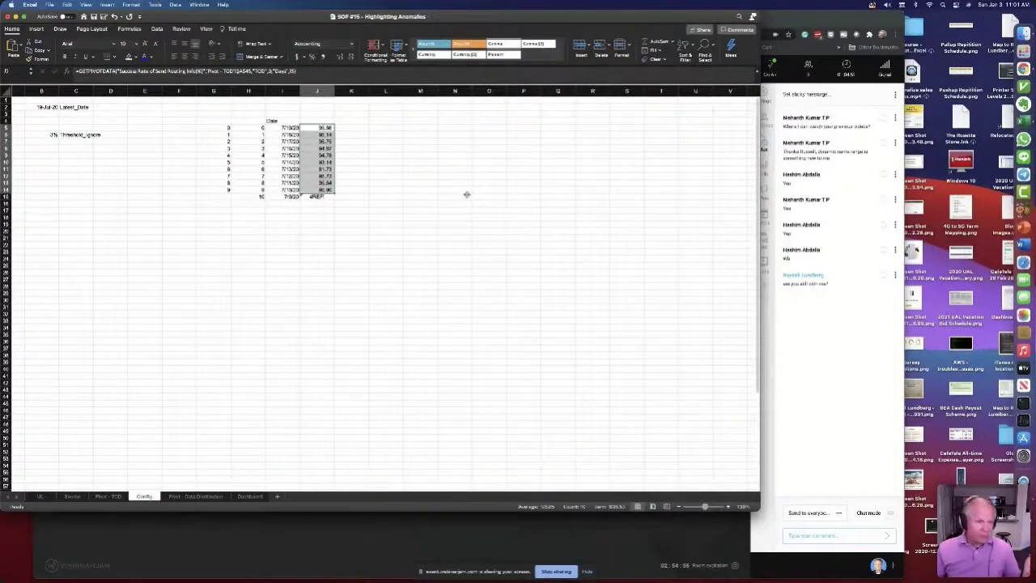
pyautogui.click(789, 317)
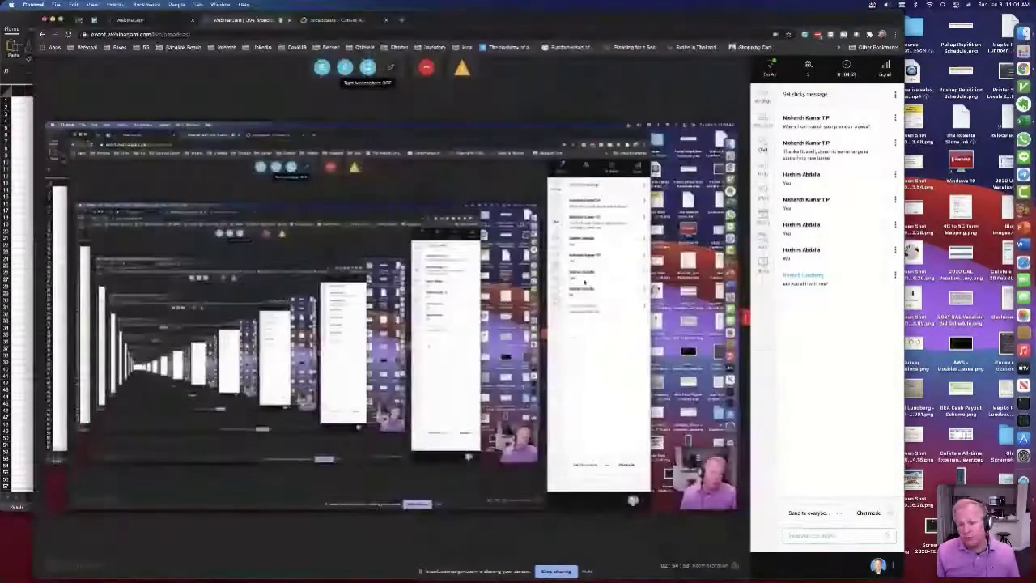